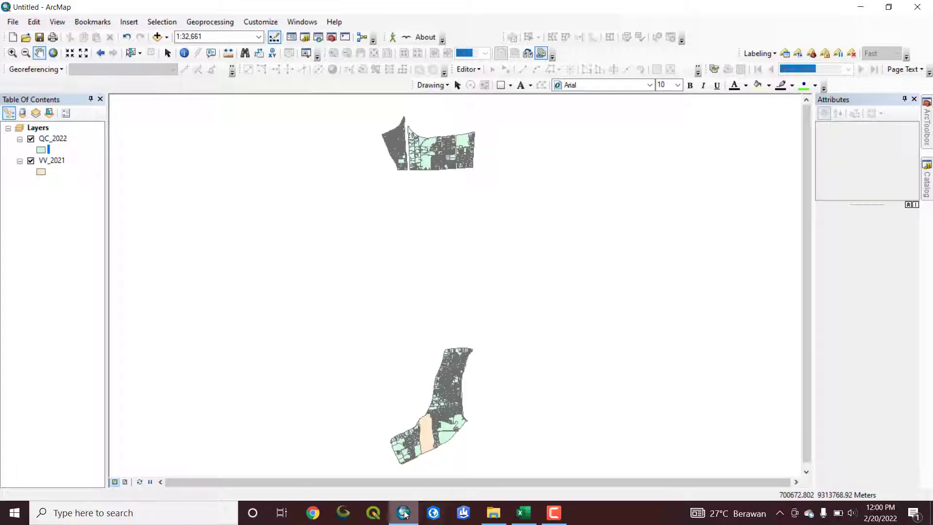
Switch to the Excel recap workbook and examine the identity columns and the BIDANG VALIDASI headers on the ALL sheet
{"action": "left_click", "coordinate": [524, 513]}
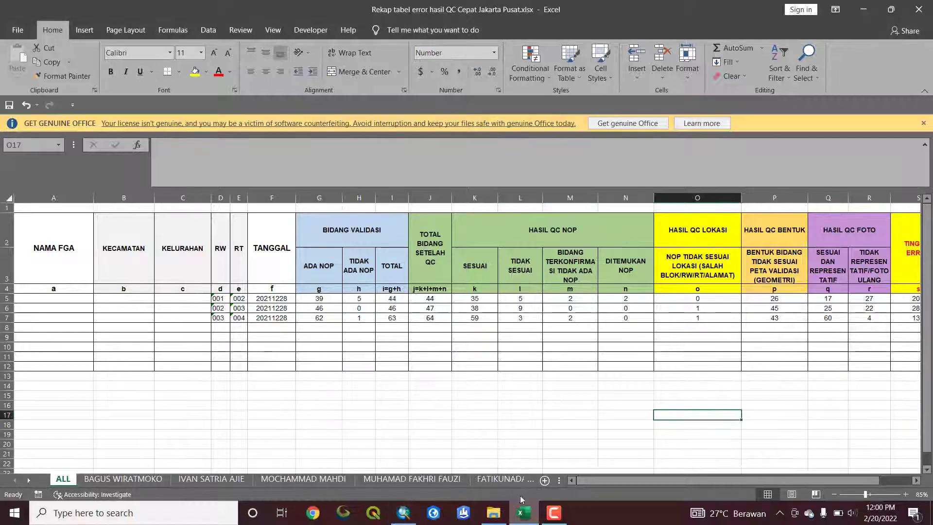
{"action": "left_click", "coordinate": [510, 387]}
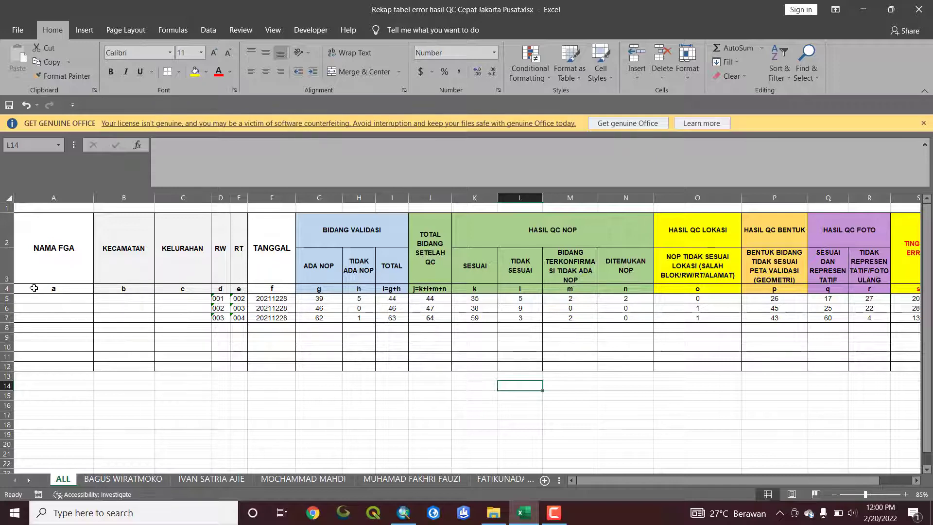
{"action": "left_click", "coordinate": [41, 327]}
{"action": "left_click", "coordinate": [72, 298]}
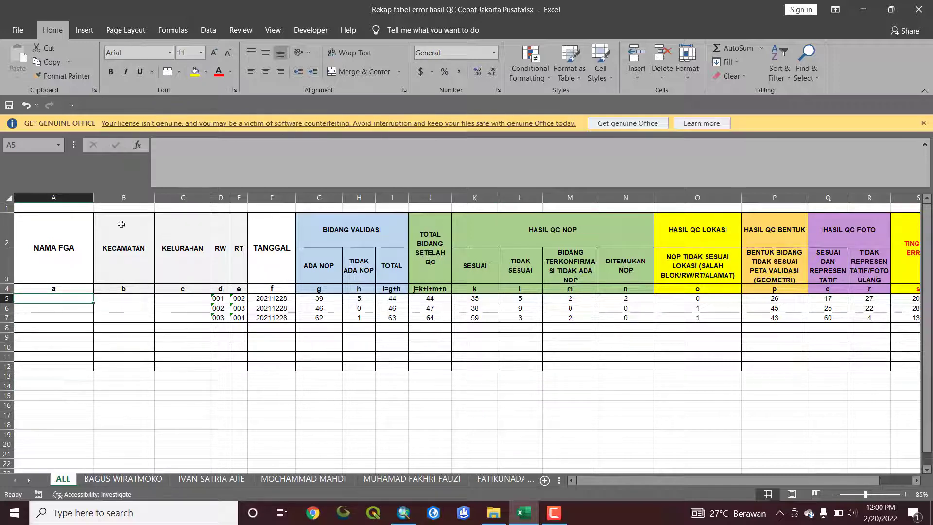
{"action": "left_click_drag", "start_coordinate": [73, 228], "coordinate": [782, 287]}
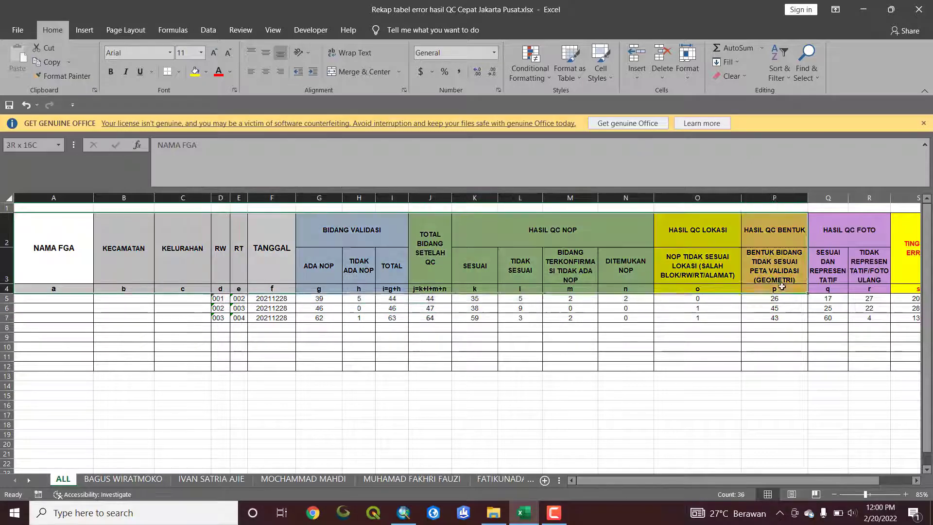
{"action": "left_click", "coordinate": [324, 260]}
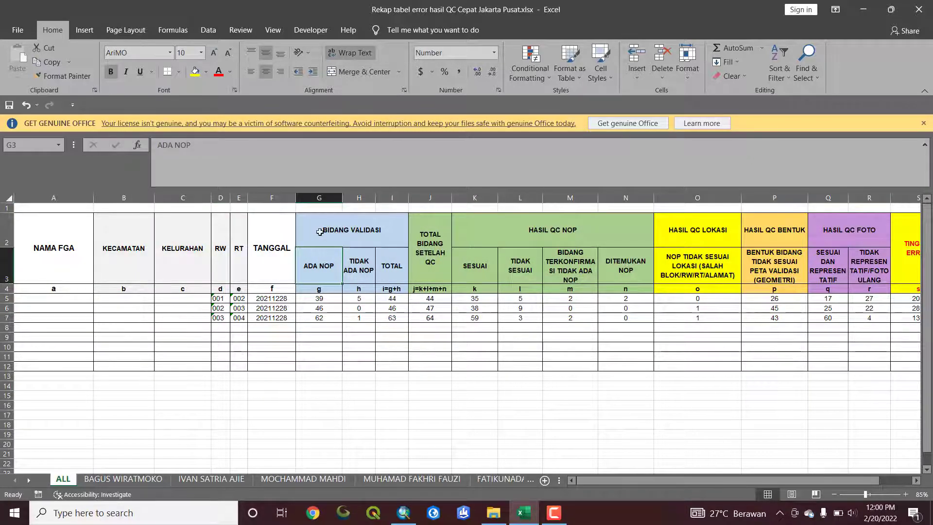
{"action": "left_click_drag", "start_coordinate": [318, 227], "coordinate": [371, 280]}
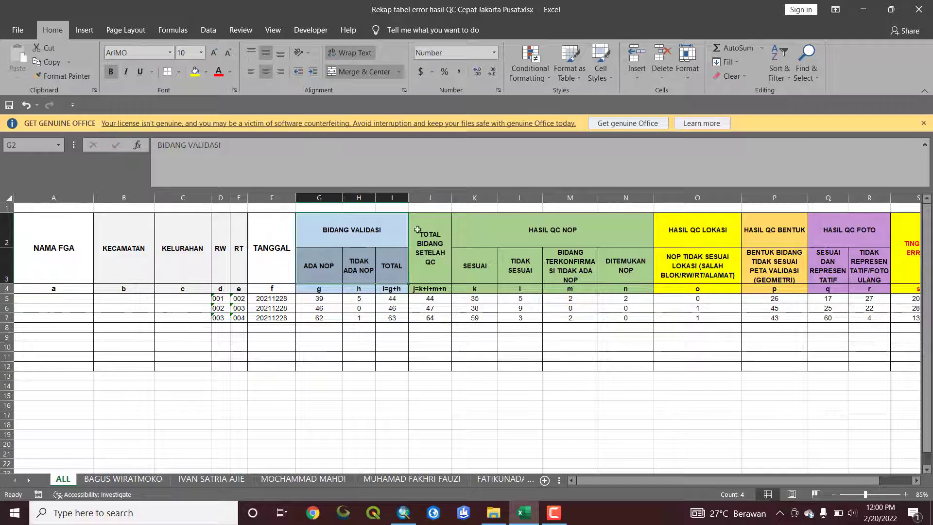
{"action": "left_click", "coordinate": [330, 263]}
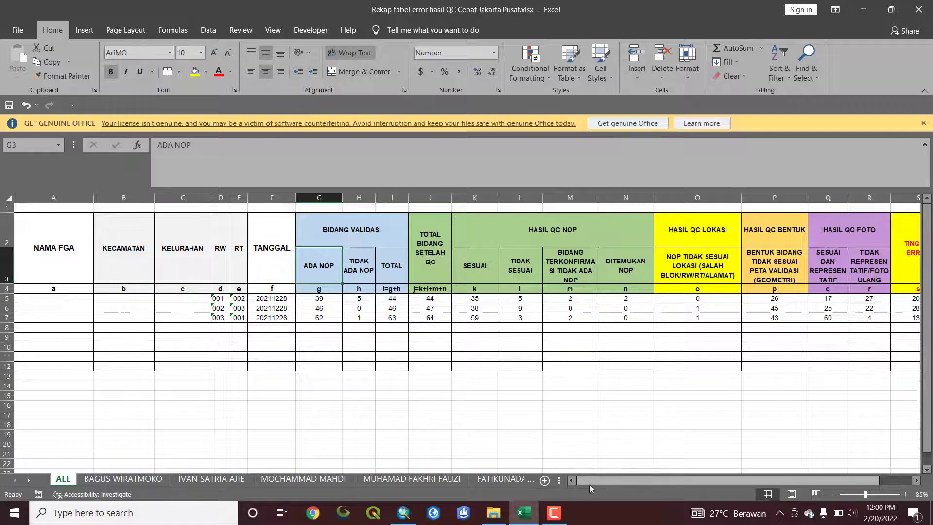
Review the QC result header groups for NOP, LOKASI, BENTUK and FOTO on the ALL sheet
{"action": "left_click_drag", "start_coordinate": [590, 485], "coordinate": [642, 483]}
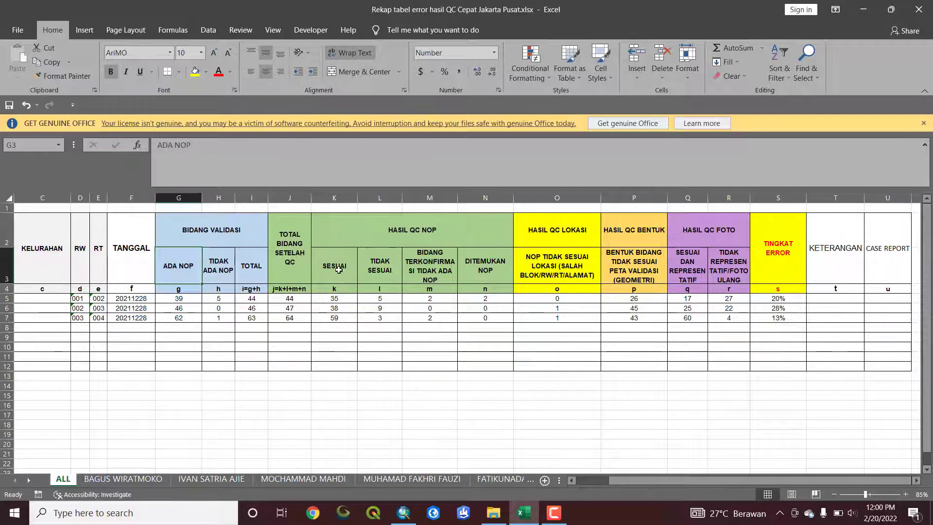
{"action": "left_click", "coordinate": [344, 239]}
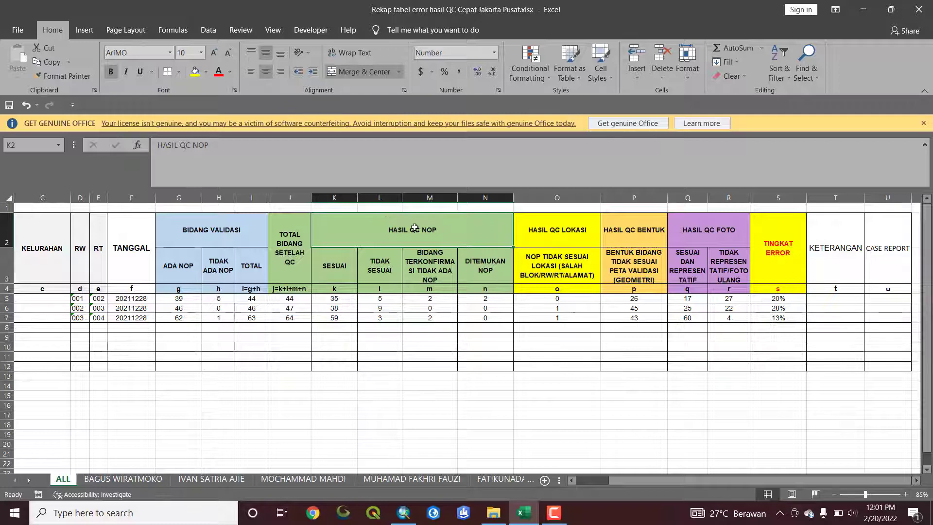
{"action": "left_click", "coordinate": [572, 236]}
{"action": "left_click", "coordinate": [636, 232]}
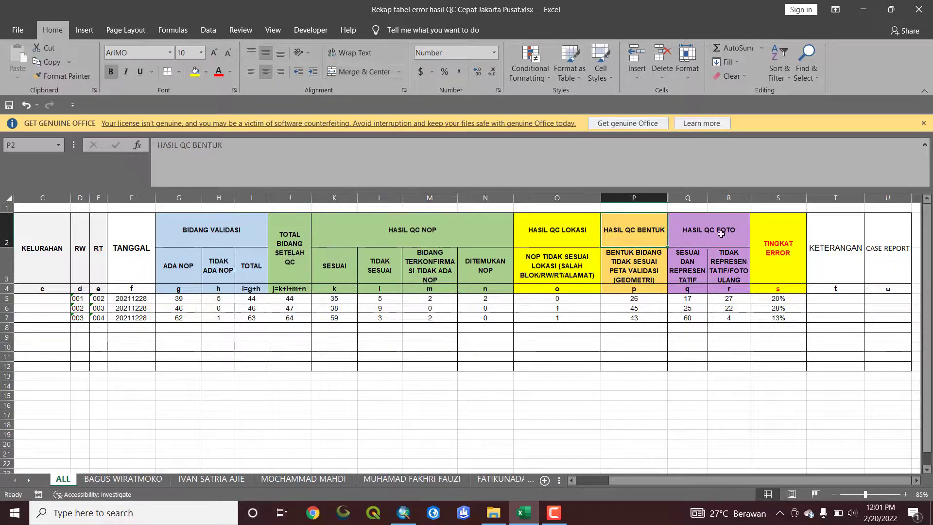
{"action": "left_click", "coordinate": [693, 234]}
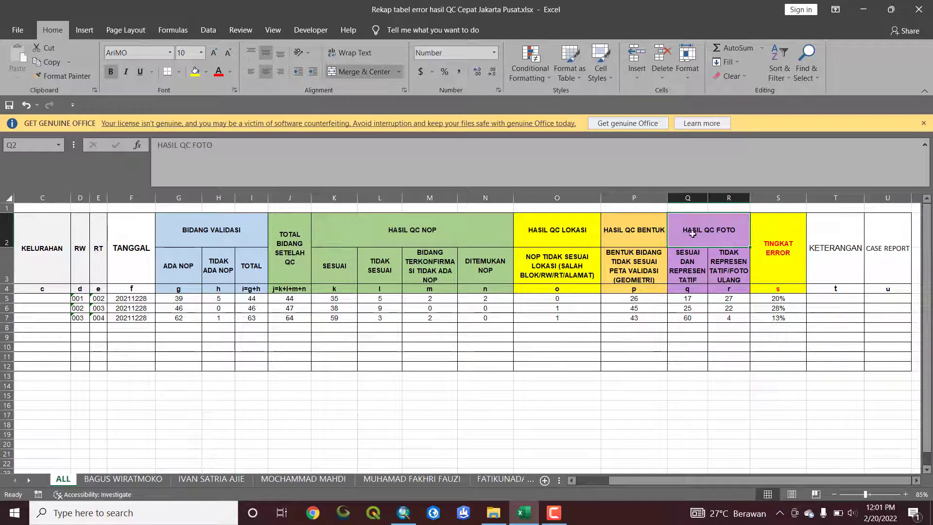
Examine the four HASIL QC NOP subcolumns and the first-row values for confirmed-without-NOP and found-NOP parcels
{"action": "left_click", "coordinate": [380, 230]}
{"action": "left_click", "coordinate": [334, 272]}
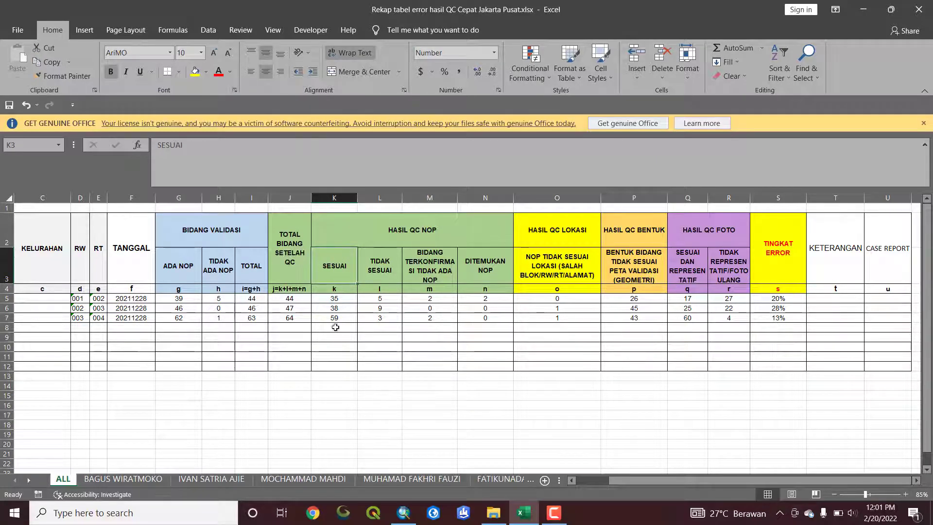
{"action": "left_click", "coordinate": [380, 273]}
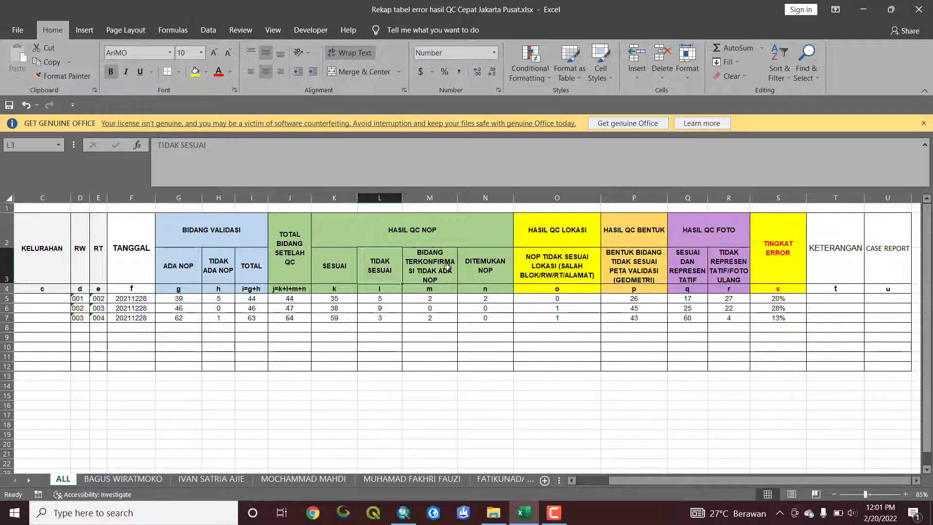
{"action": "left_click", "coordinate": [437, 282]}
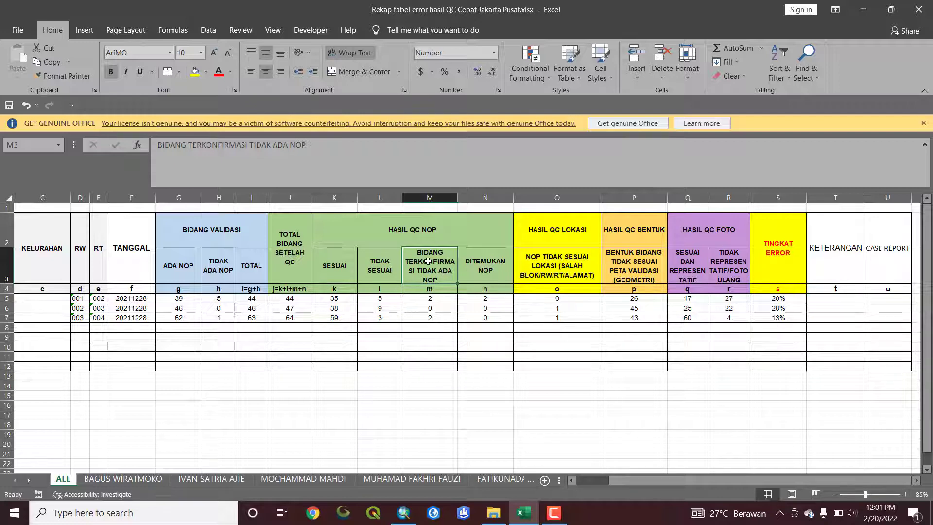
{"action": "left_click", "coordinate": [432, 300]}
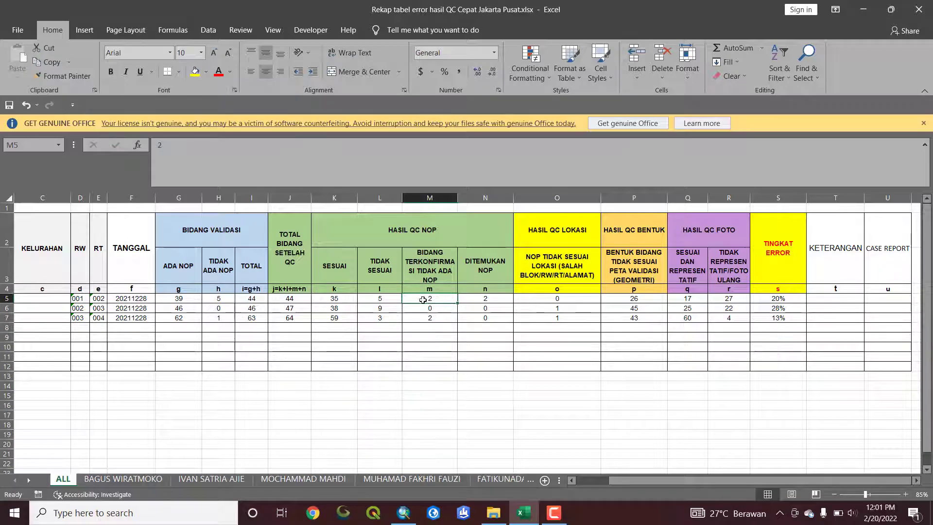
{"action": "left_click", "coordinate": [485, 265]}
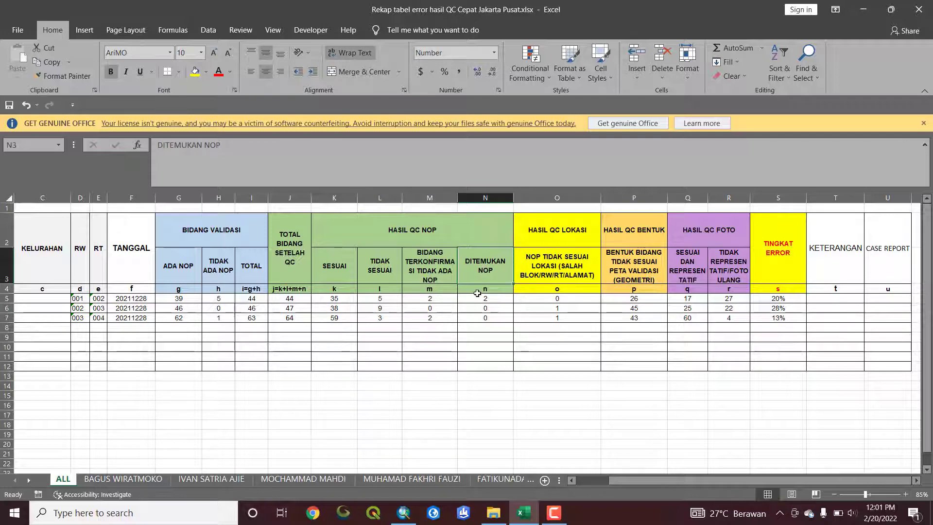
{"action": "left_click", "coordinate": [480, 300]}
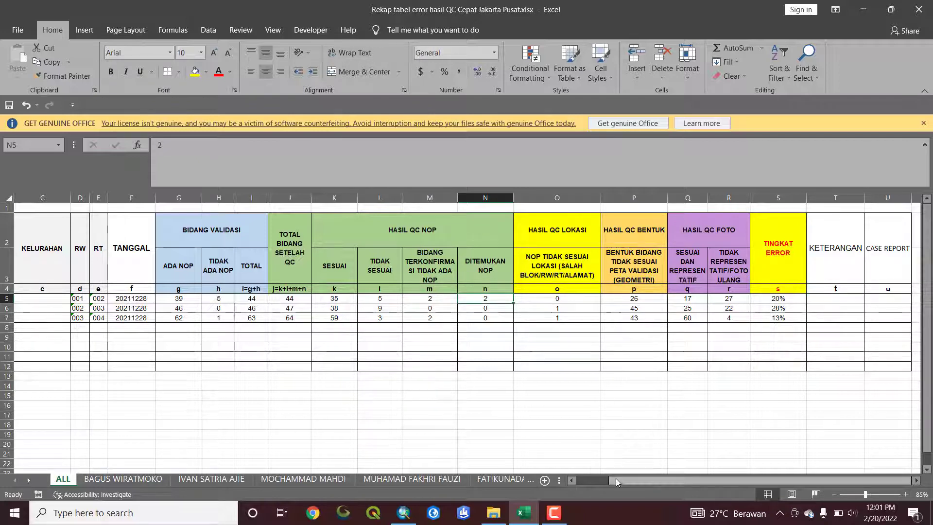
Examine the HASIL QC LOKASI column, its description of wrong block, RW, RT or address, and its row values
{"action": "left_click_drag", "start_coordinate": [617, 480], "coordinate": [632, 481]}
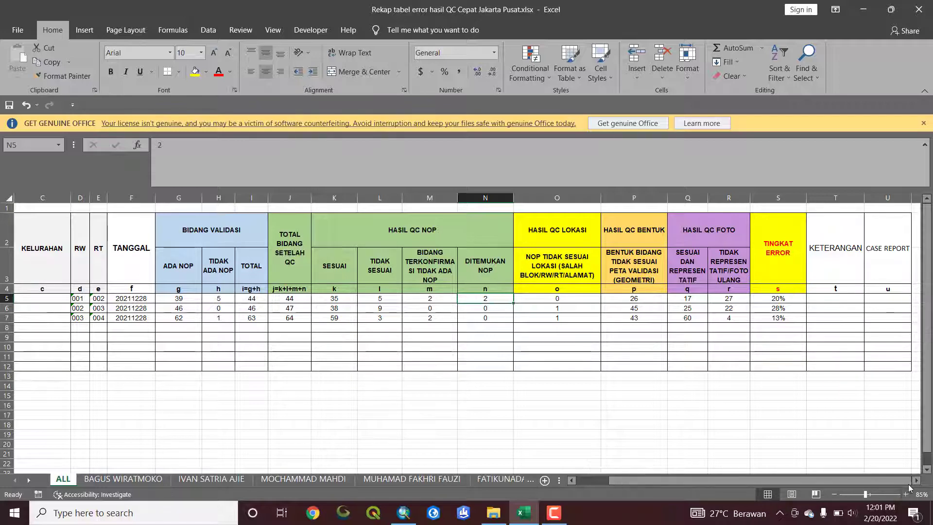
{"action": "scroll", "coordinate": [485, 348], "scroll_direction": "right", "scroll_amount": 2}
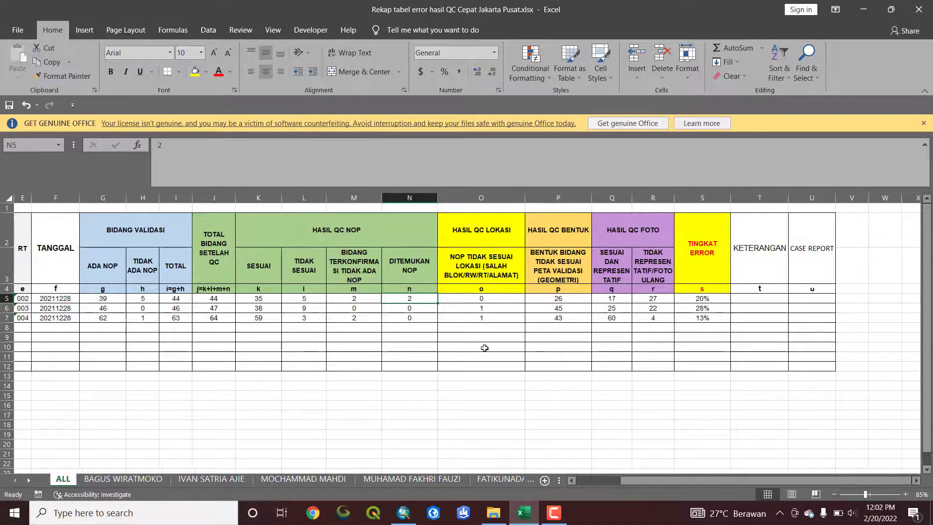
{"action": "left_click", "coordinate": [564, 227]}
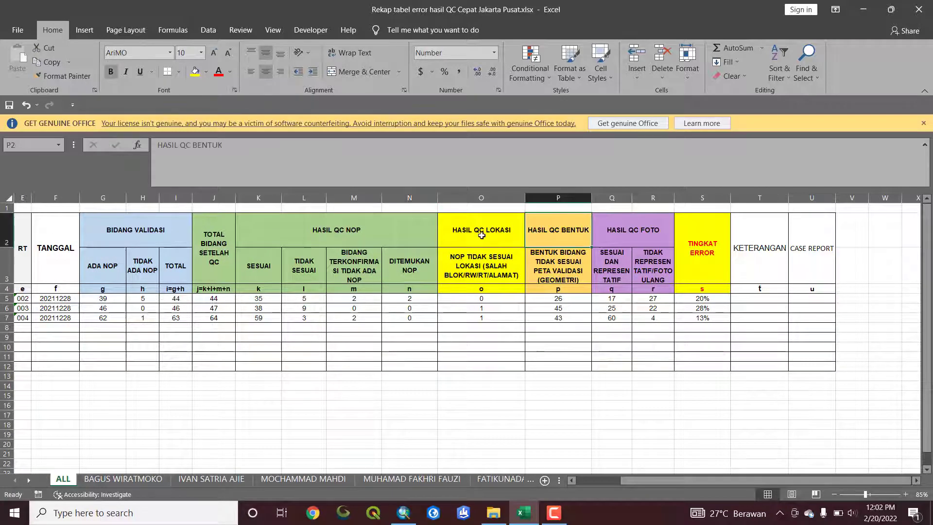
{"action": "left_click", "coordinate": [486, 238]}
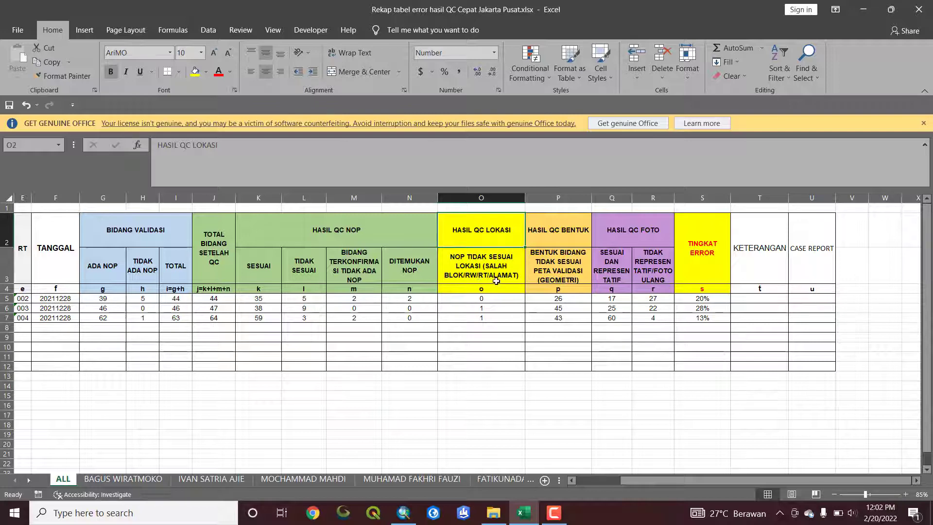
{"action": "left_click", "coordinate": [461, 265]}
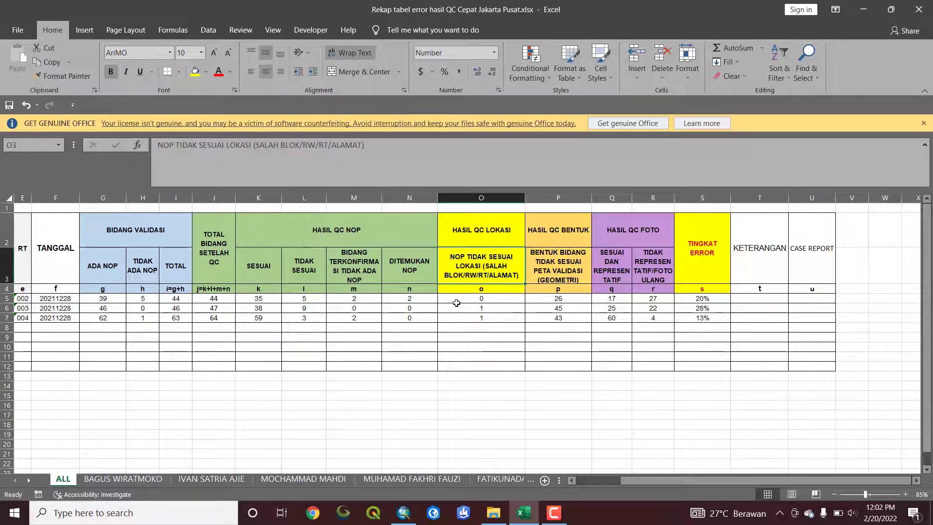
{"action": "left_click", "coordinate": [484, 301]}
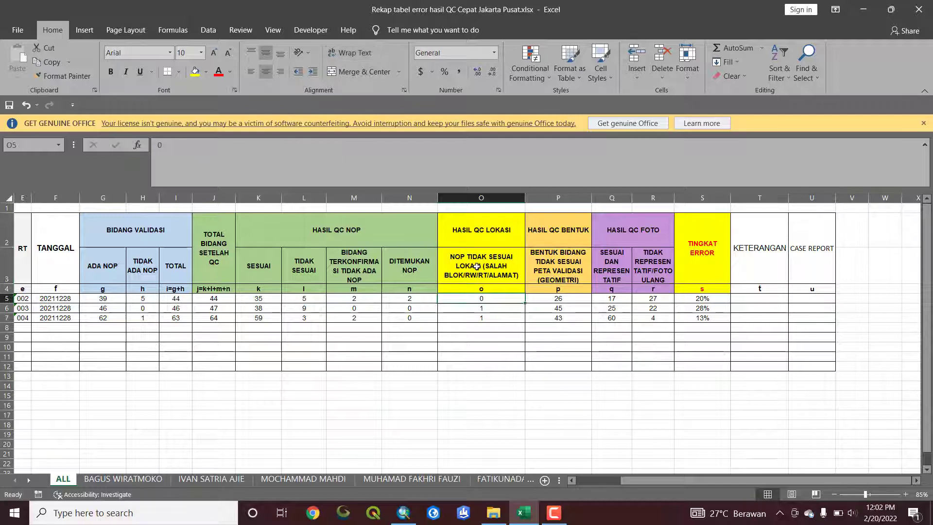
{"action": "left_click", "coordinate": [481, 197]}
{"action": "left_click", "coordinate": [493, 317]}
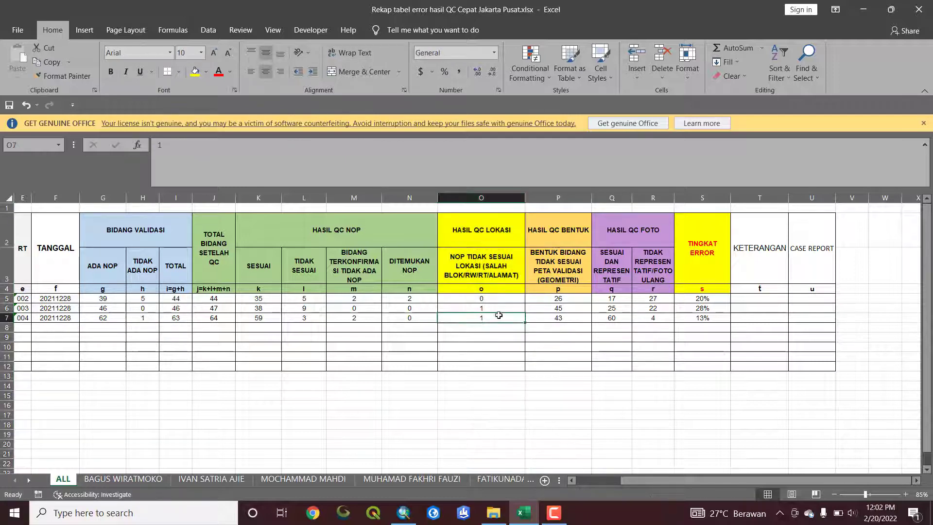
Examine the HASIL QC BENTUK column and its values for parcels whose geometry does not match the validation map
{"action": "left_click", "coordinate": [557, 233]}
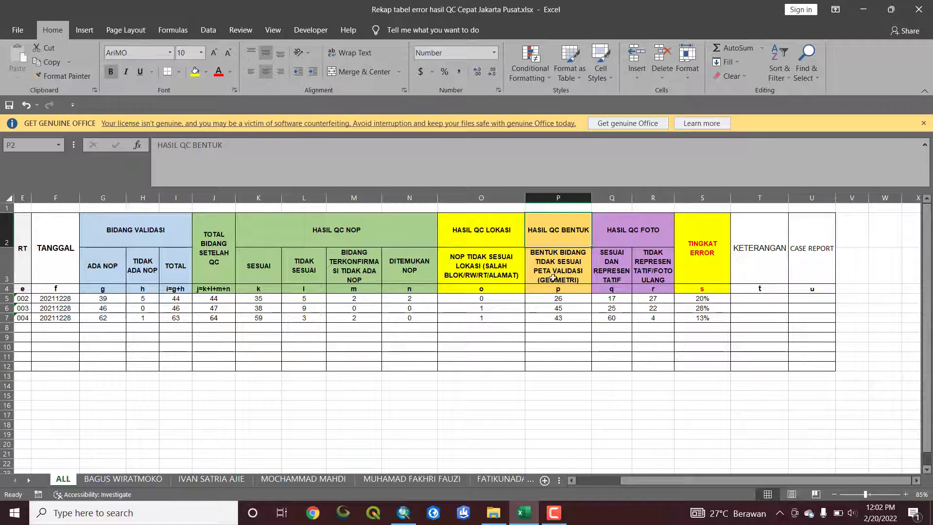
{"action": "left_click", "coordinate": [559, 317]}
{"action": "left_click", "coordinate": [560, 304]}
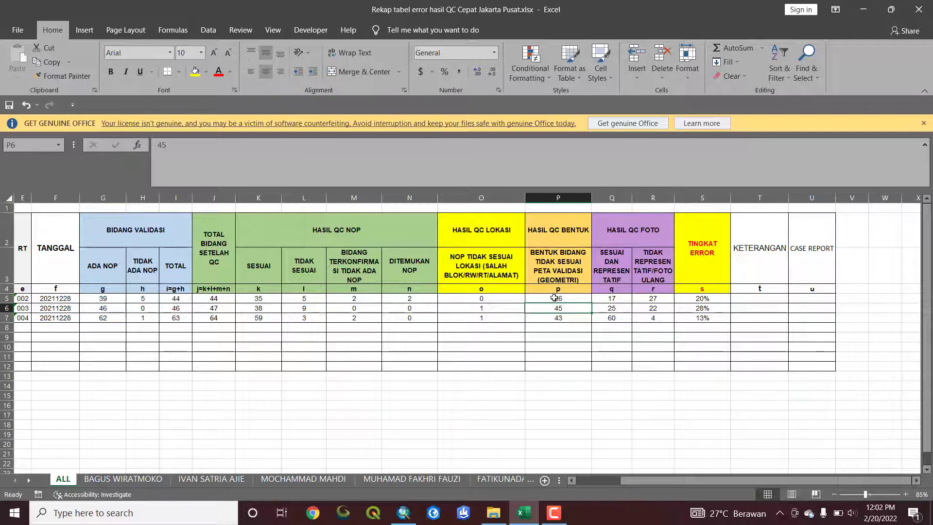
{"action": "left_click", "coordinate": [554, 298]}
{"action": "left_click", "coordinate": [554, 289]}
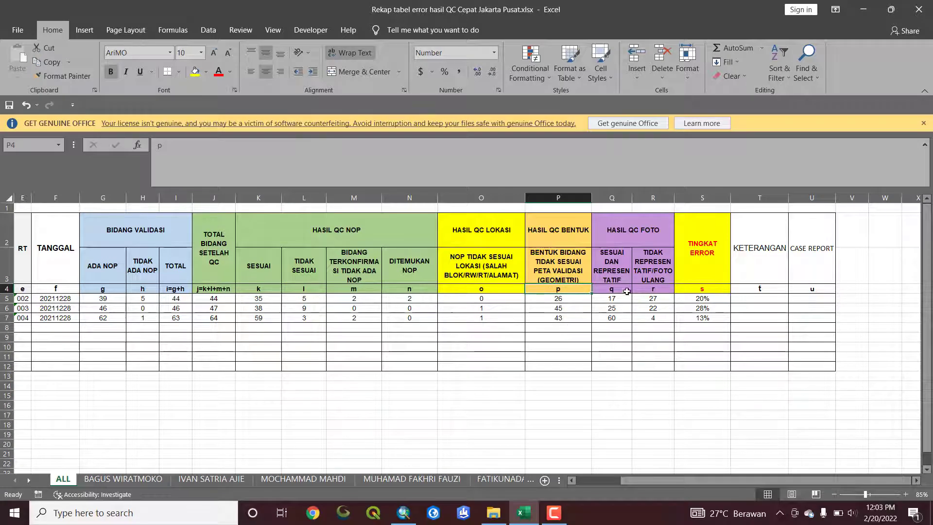
Examine the HASIL QC FOTO group, comparing its representative and retake-photo subcolumns and their values
{"action": "left_click", "coordinate": [610, 277]}
{"action": "left_click", "coordinate": [621, 239]}
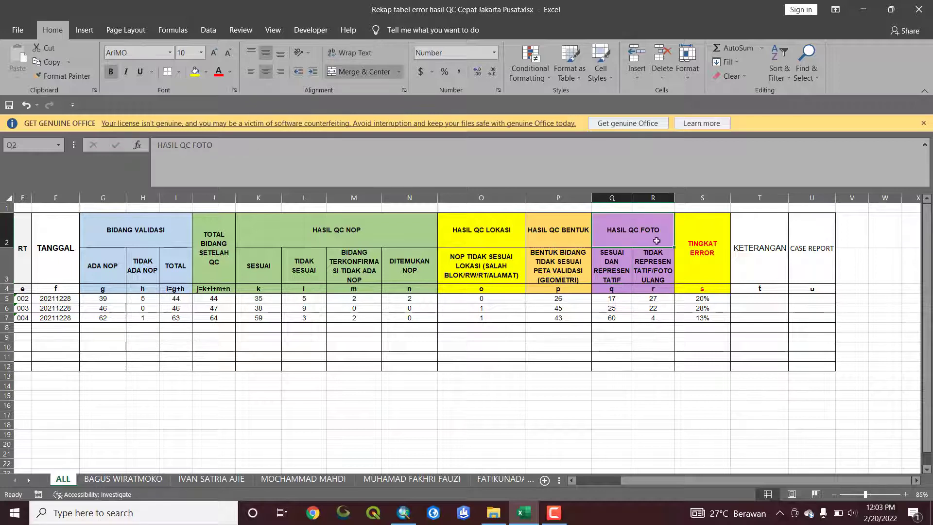
{"action": "left_click", "coordinate": [612, 273]}
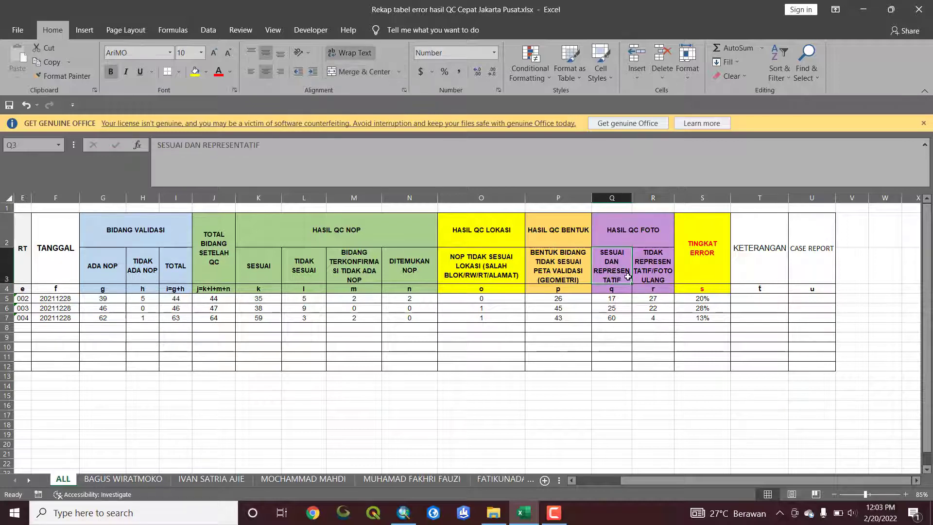
{"action": "left_click", "coordinate": [655, 280]}
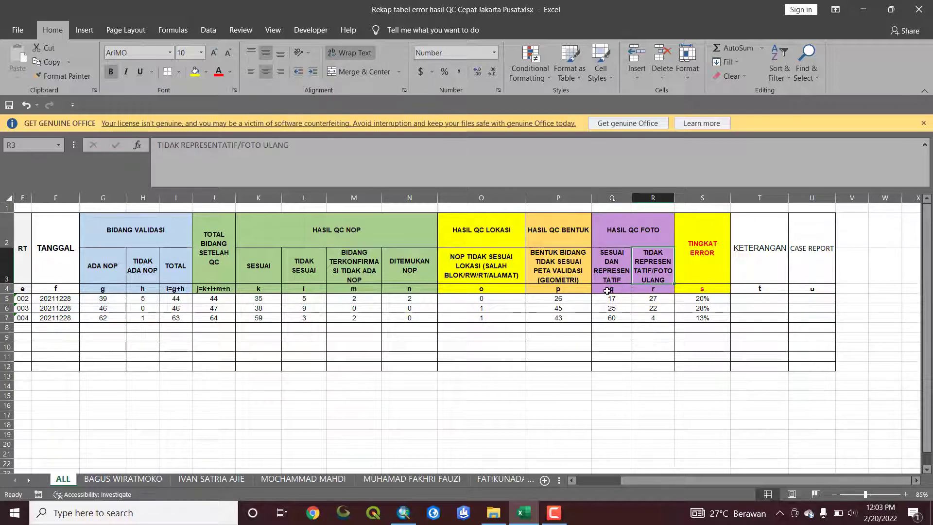
{"action": "left_click", "coordinate": [611, 288]}
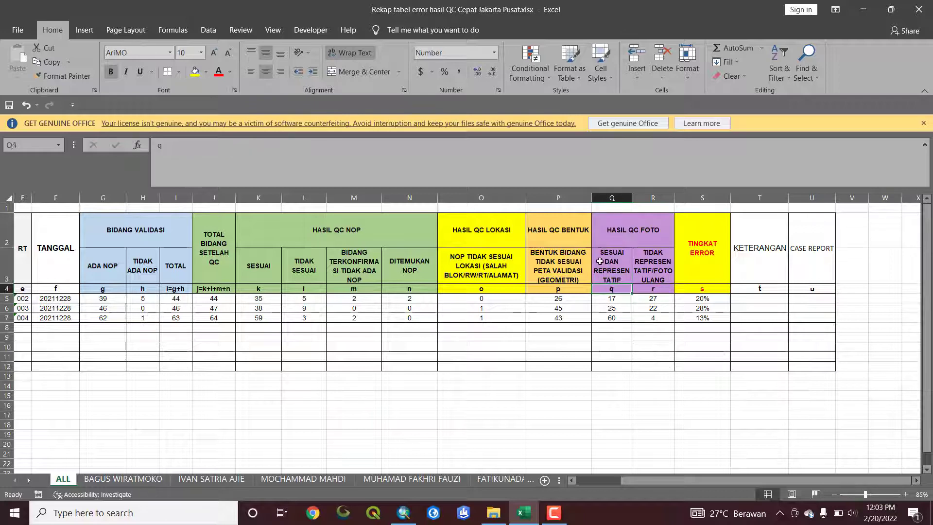
{"action": "left_click", "coordinate": [648, 276]}
{"action": "left_click", "coordinate": [652, 289]}
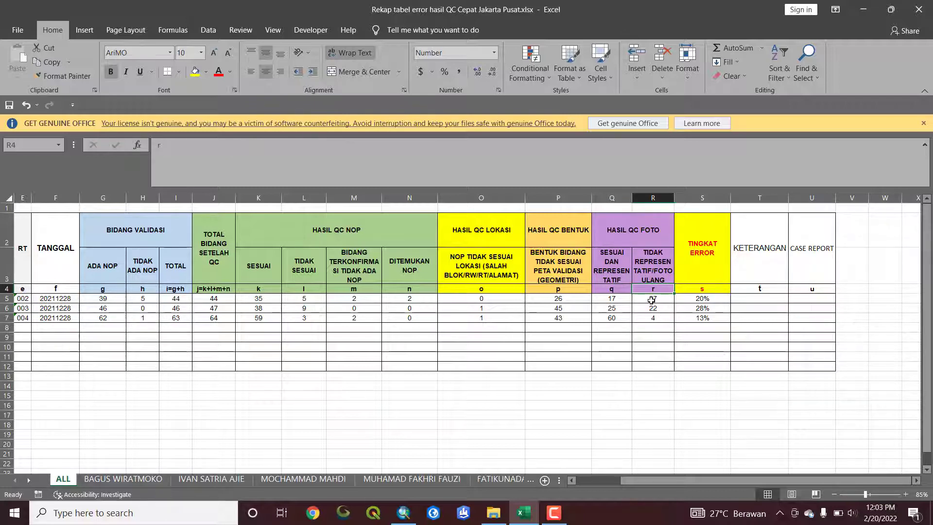
{"action": "left_click", "coordinate": [611, 298]}
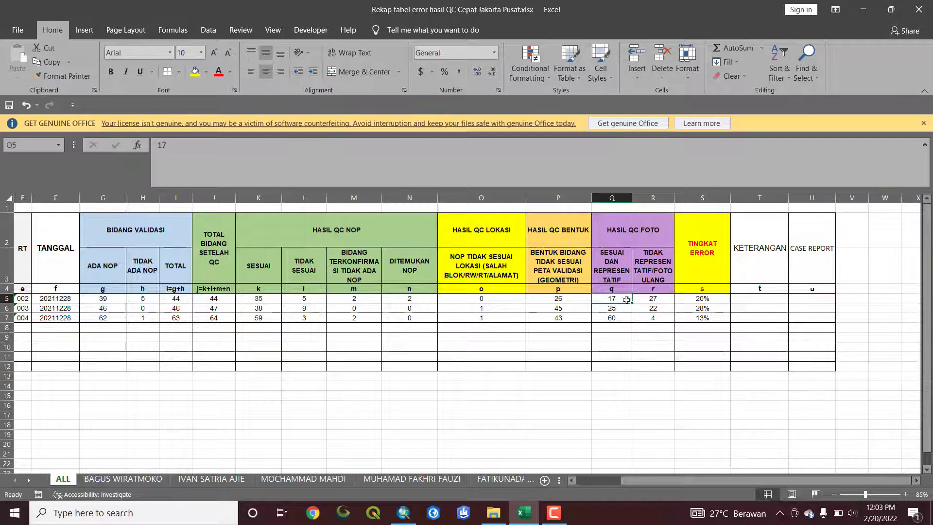
Examine the TINGKAT ERROR formula in S5 and the cells it references for the NOP, location, shape and photo weights
{"action": "left_click", "coordinate": [696, 300]}
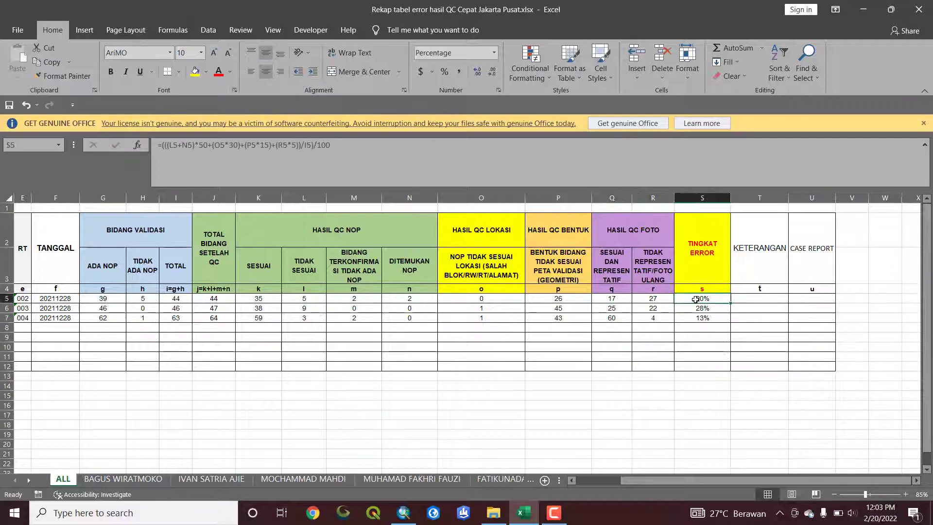
{"action": "left_click", "coordinate": [374, 155]}
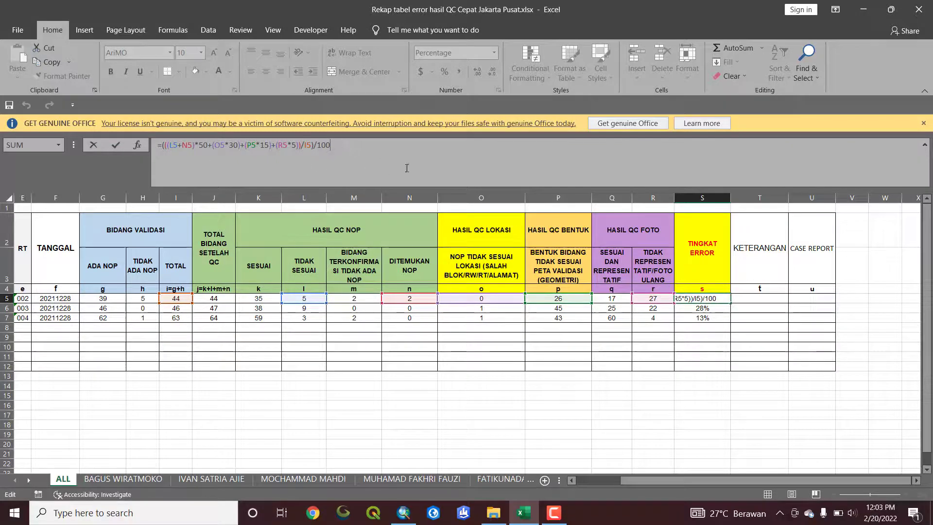
{"action": "key", "text": "Return"}
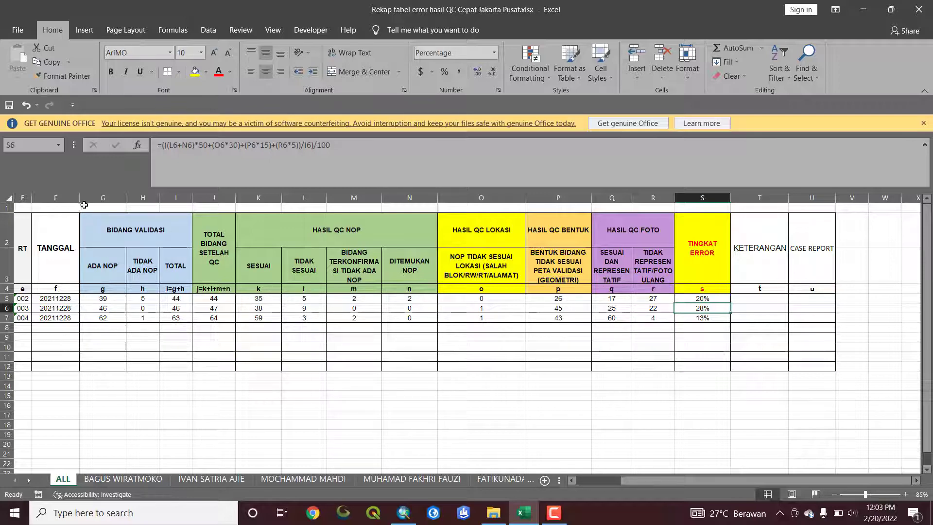
Review the columns from TOTAL BIDANG SETELAH QC to TINGKAT ERROR, plus the KETERANGAN and CASE REPORT columns
{"action": "left_click_drag", "start_coordinate": [100, 198], "coordinate": [713, 199]}
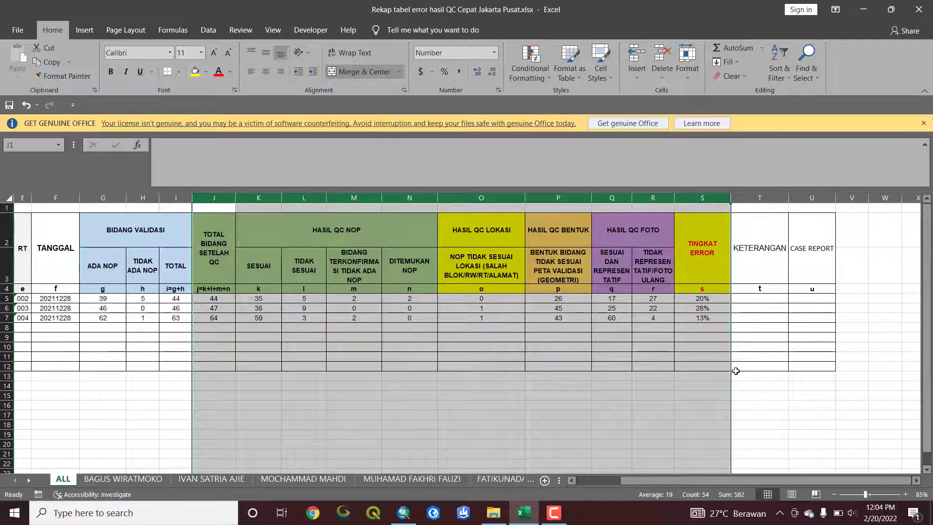
{"action": "left_click", "coordinate": [760, 300]}
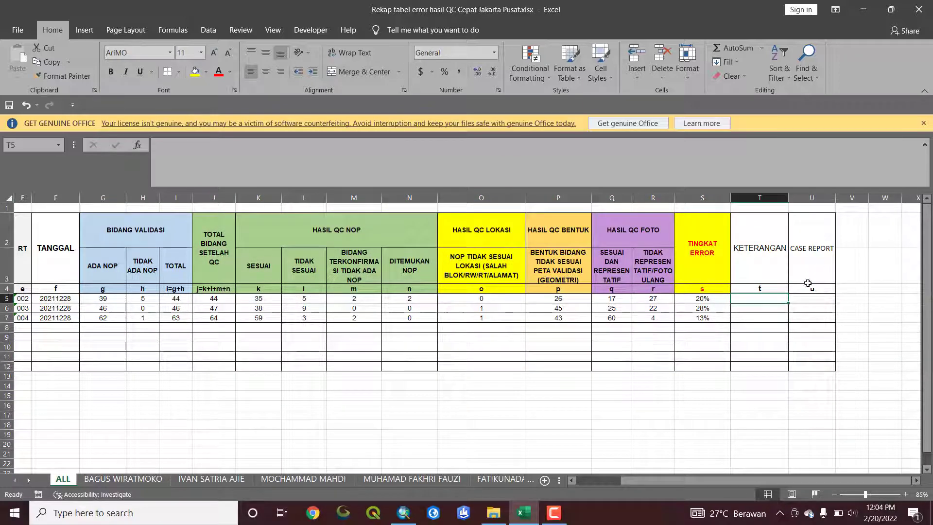
{"action": "left_click", "coordinate": [808, 299]}
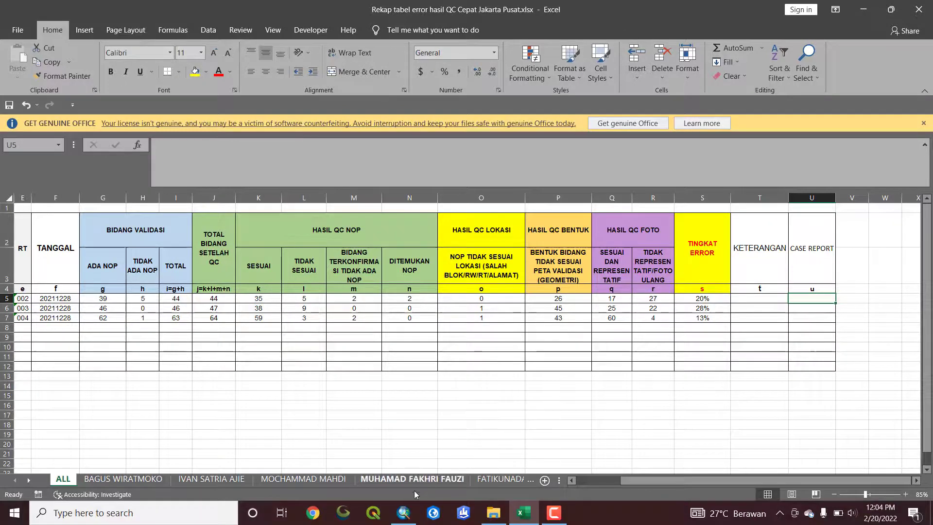
Switch to ArcMap and examine the extent of the QC_2022 and VV_2021 layers on the map
{"action": "mouse_move", "coordinate": [399, 517]}
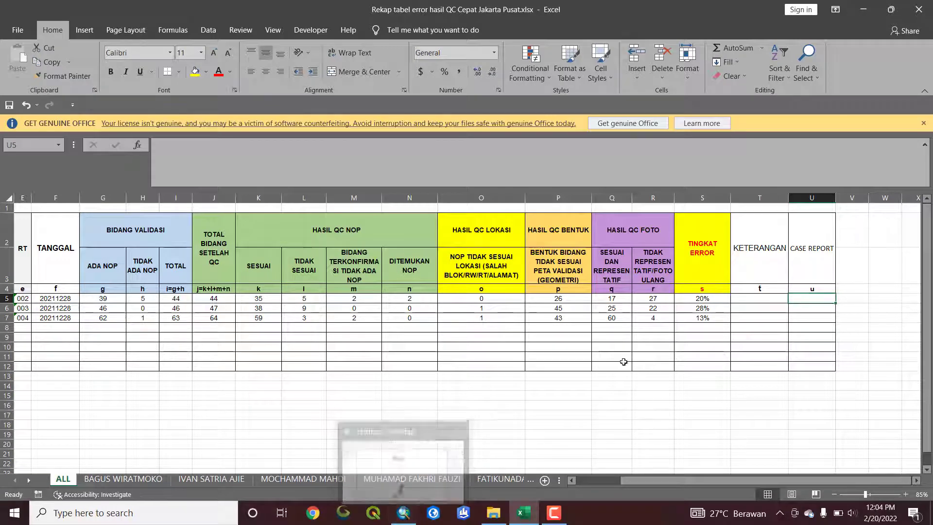
{"action": "left_click", "coordinate": [403, 514]}
{"action": "scroll", "coordinate": [429, 371], "scroll_direction": "down", "scroll_amount": 2}
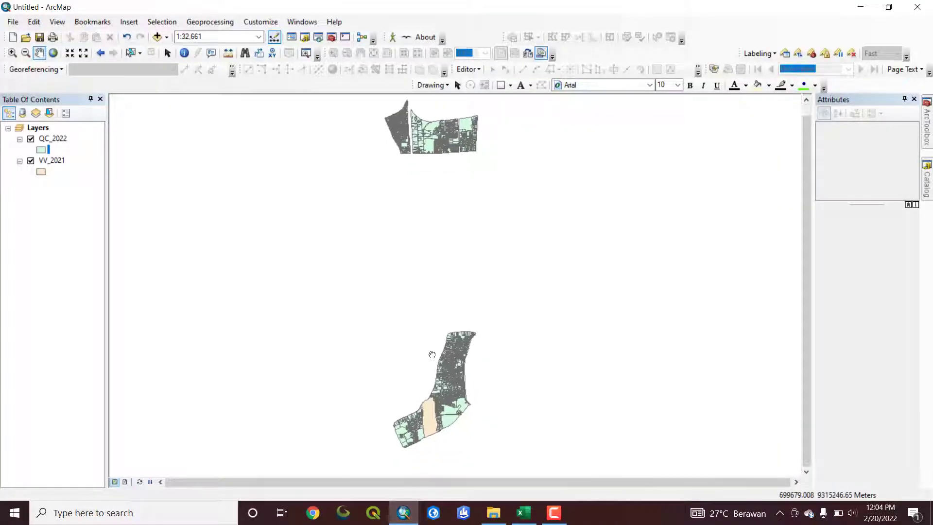
{"action": "left_click_drag", "start_coordinate": [404, 315], "coordinate": [409, 319]}
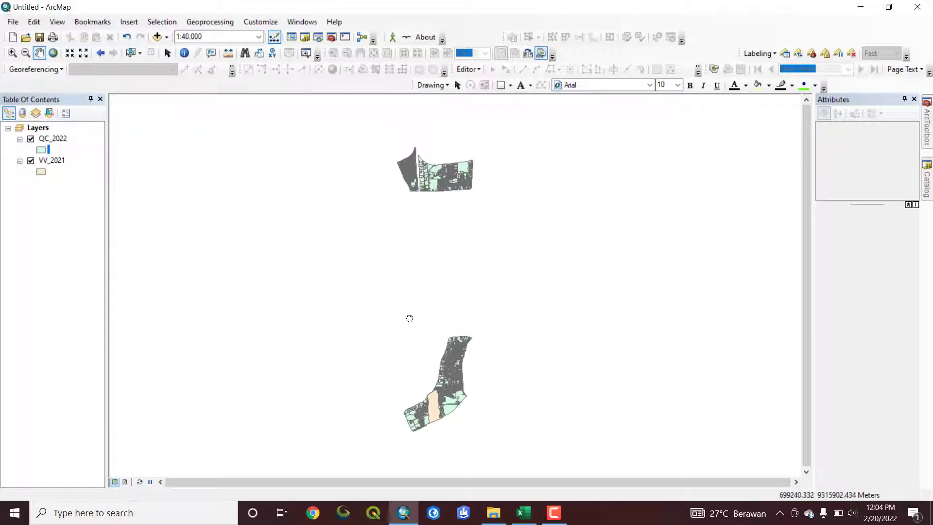
Examine the fields in the QC_2022 layer's attribute table and close the table
{"action": "right_click", "coordinate": [55, 141]}
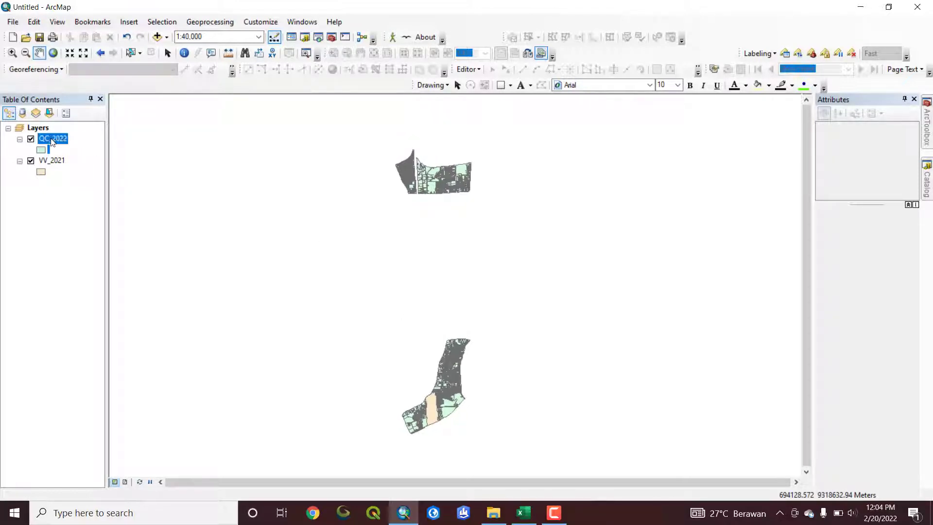
{"action": "left_click", "coordinate": [68, 174]}
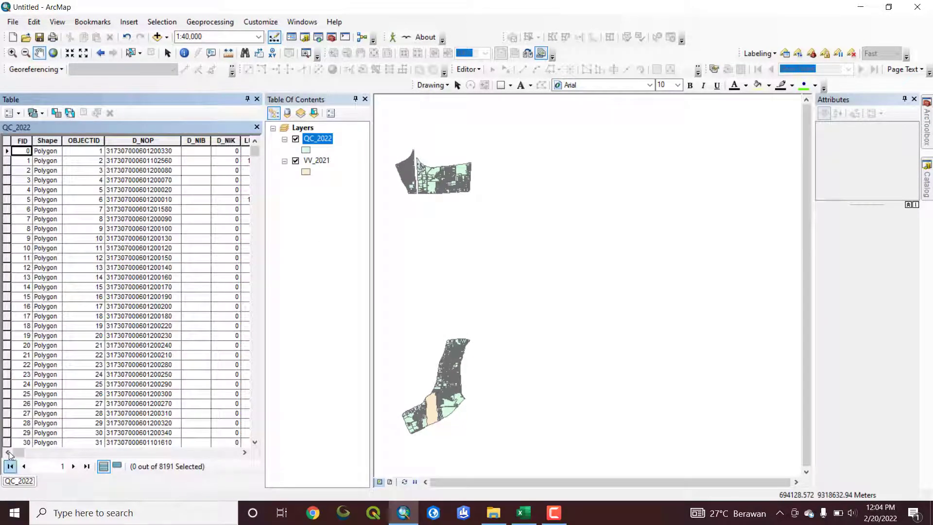
{"action": "left_click_drag", "start_coordinate": [19, 452], "coordinate": [254, 426]}
{"action": "left_click", "coordinate": [257, 99]}
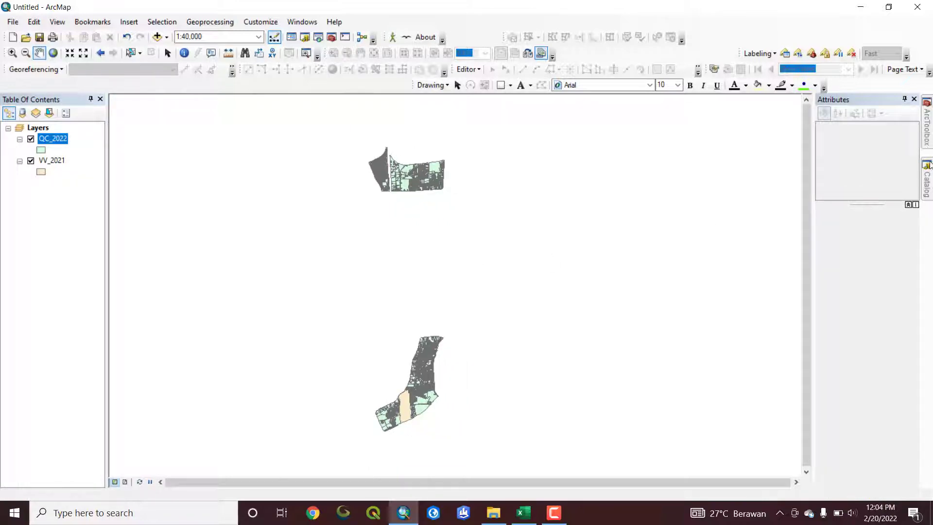
Open the TABEL ERROR 2022 model from the TABEL ERROR 2022 toolbox for editing
{"action": "left_click", "coordinate": [928, 143]}
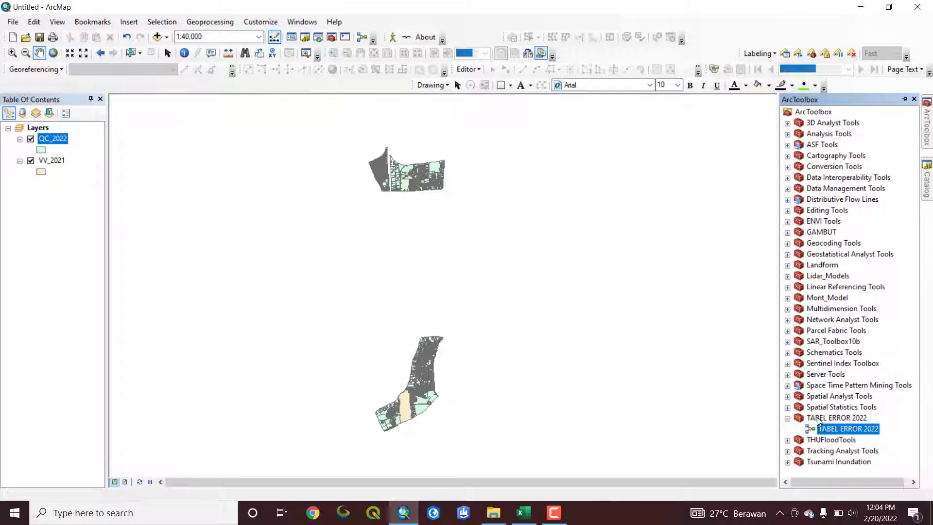
{"action": "left_click", "coordinate": [798, 420]}
{"action": "right_click", "coordinate": [829, 431]}
{"action": "left_click", "coordinate": [853, 280]}
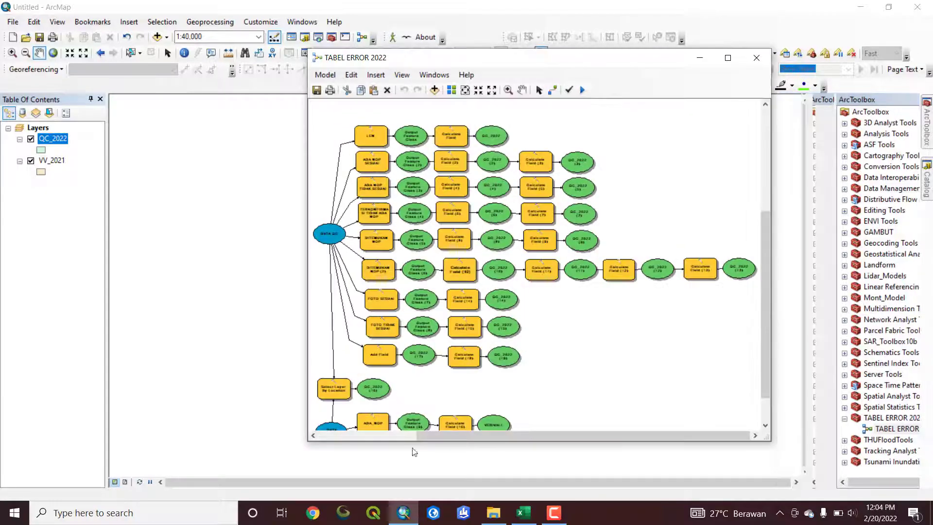
Enlarge the TABEL ERROR 2022 model window to examine the whole workflow, and minimize it
{"action": "left_click_drag", "start_coordinate": [466, 445], "coordinate": [471, 482]}
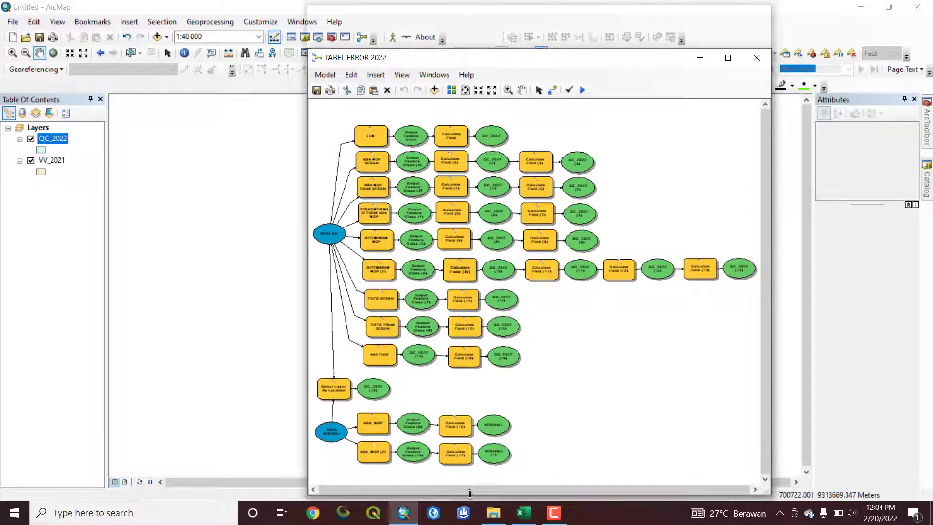
{"action": "left_click_drag", "start_coordinate": [306, 284], "coordinate": [217, 283]}
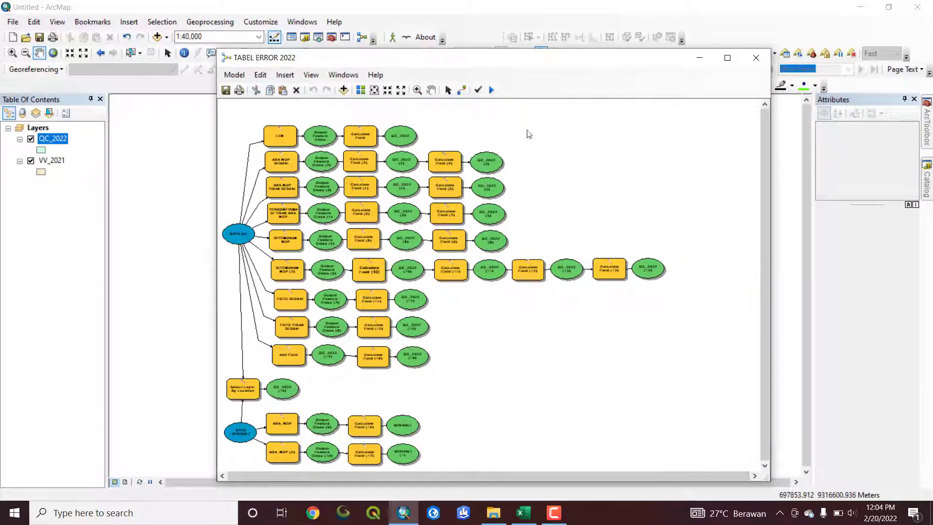
{"action": "left_click_drag", "start_coordinate": [563, 58], "coordinate": [467, 54]}
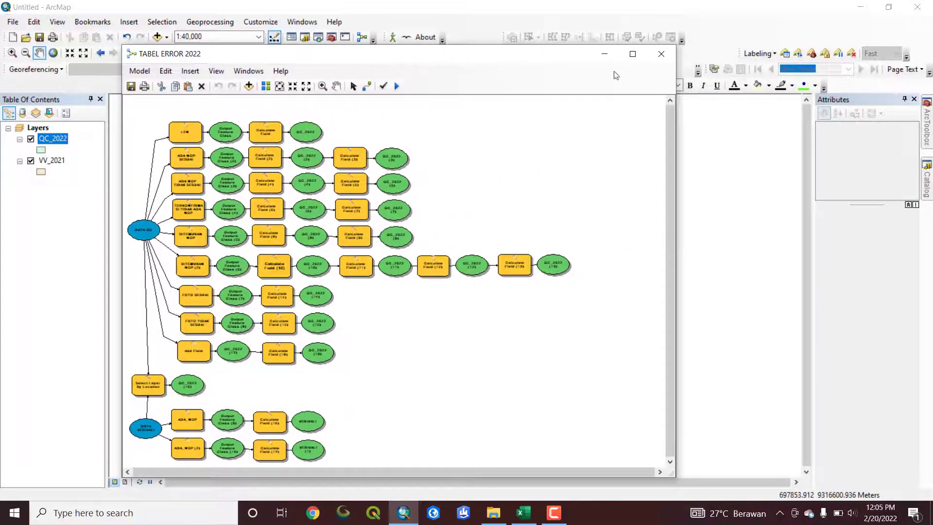
{"action": "left_click", "coordinate": [605, 55]}
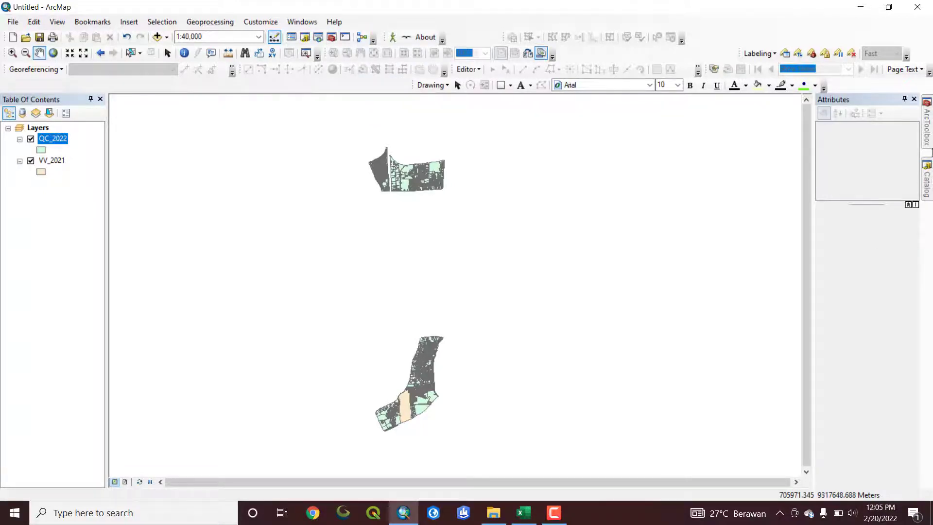
Create a new toolbox in the TABEL ERROR folder under 73. JAKARTA PUSAT
{"action": "left_click", "coordinate": [929, 150]}
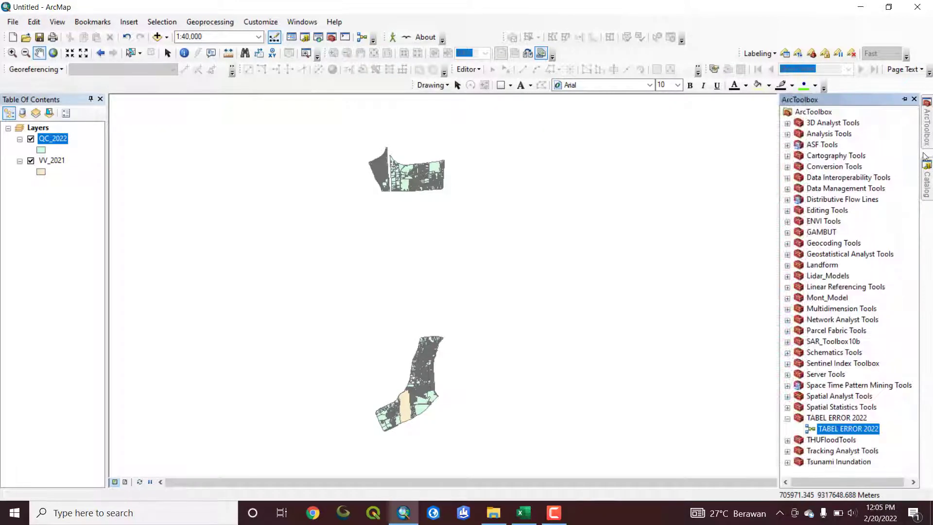
{"action": "right_click", "coordinate": [811, 113]}
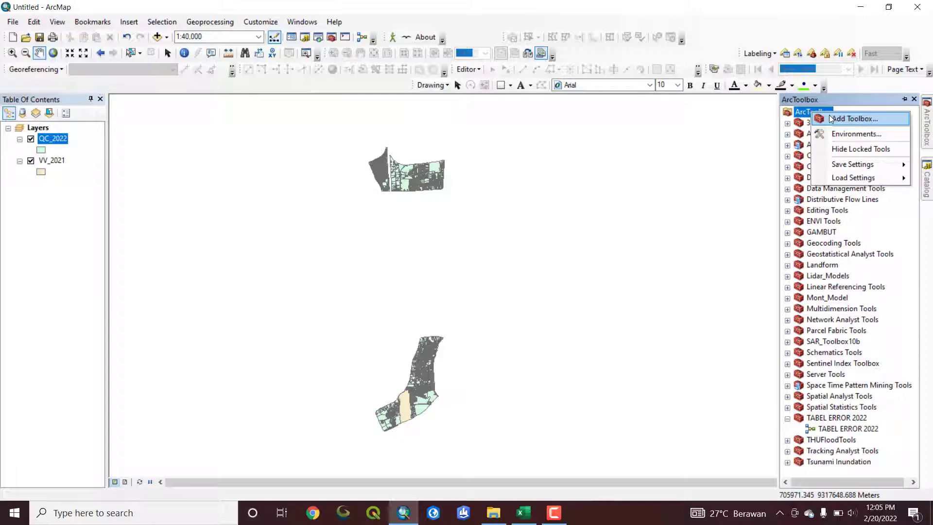
{"action": "left_click", "coordinate": [927, 187]}
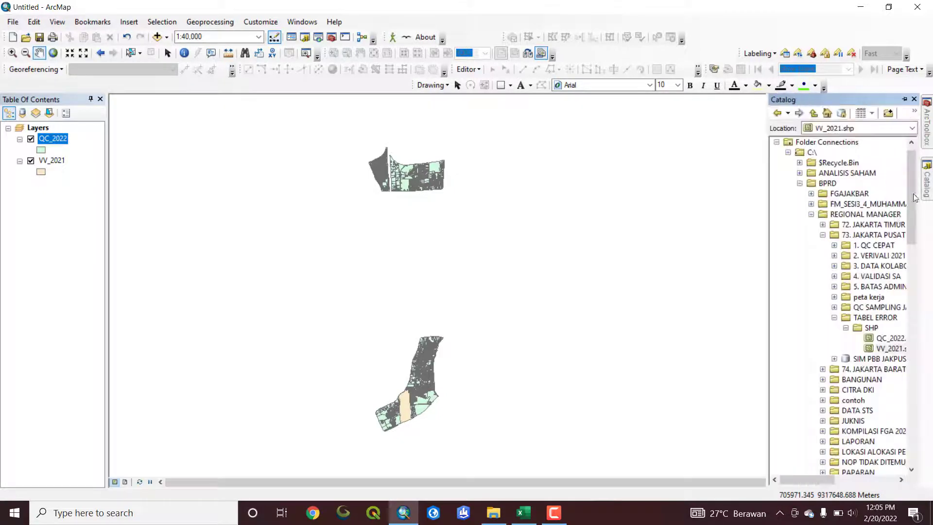
{"action": "left_click", "coordinate": [847, 330]}
{"action": "right_click", "coordinate": [870, 317]}
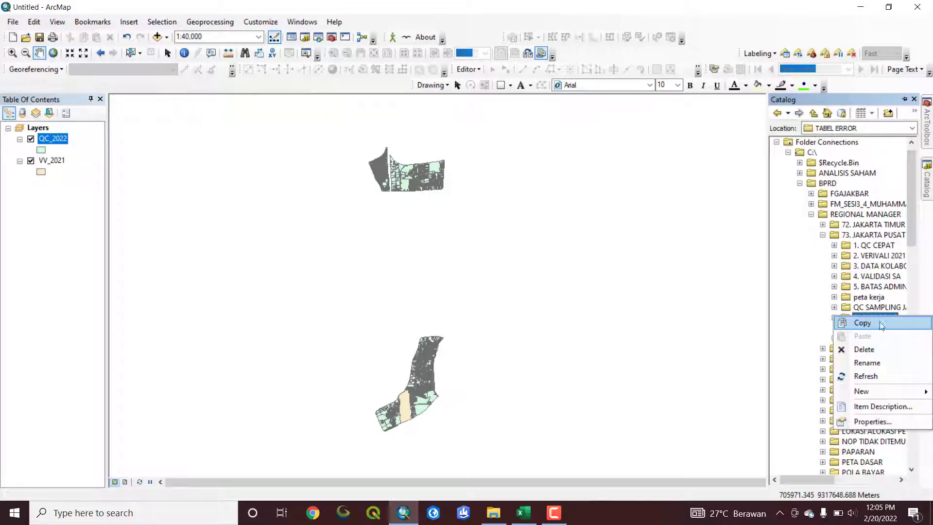
{"action": "mouse_move", "coordinate": [886, 396]}
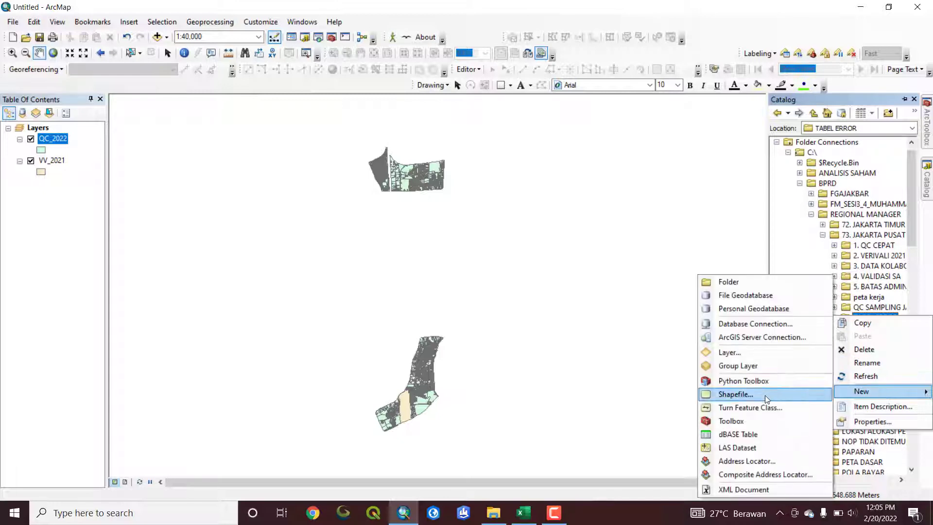
{"action": "left_click", "coordinate": [739, 422]}
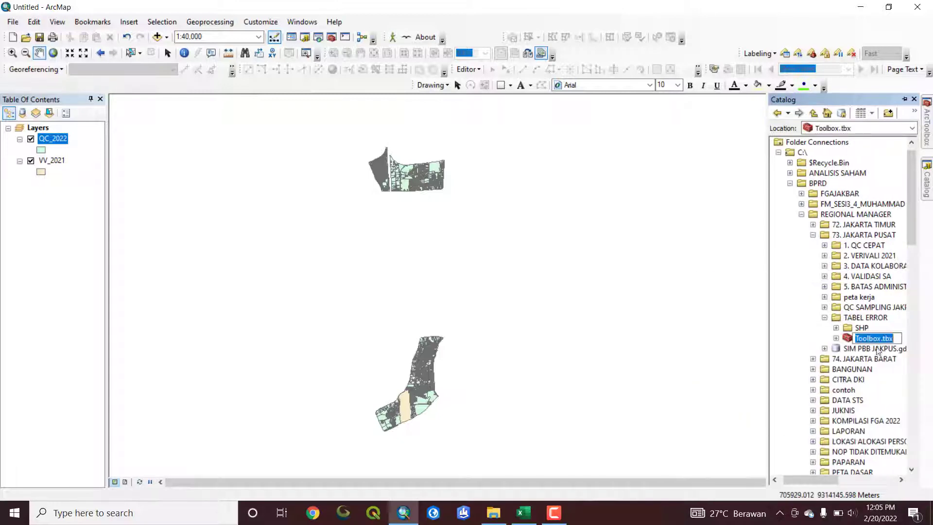
{"action": "right_click", "coordinate": [870, 339]}
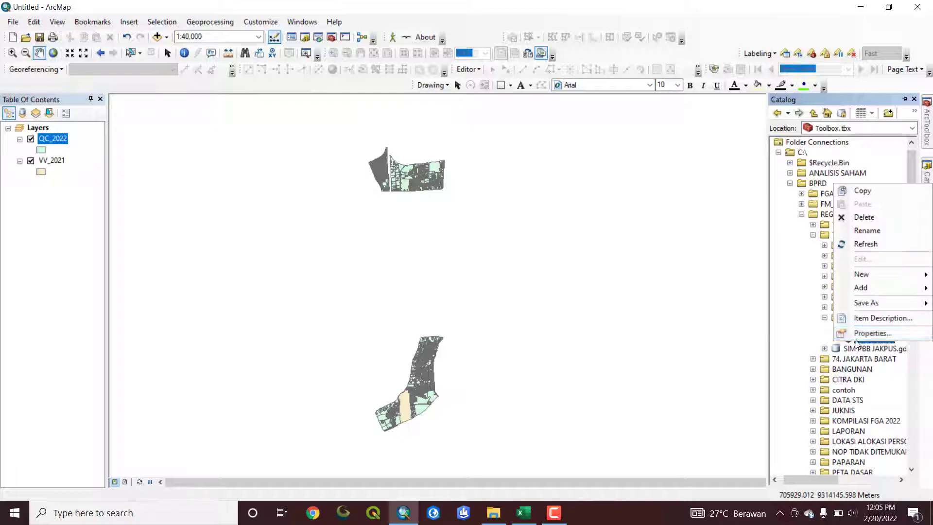
{"action": "mouse_move", "coordinate": [877, 274]}
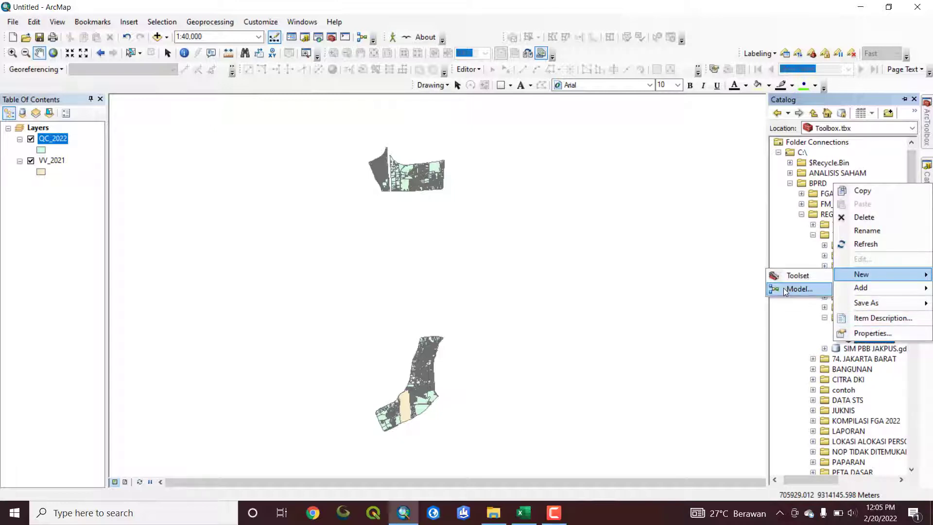
{"action": "left_click", "coordinate": [788, 328]}
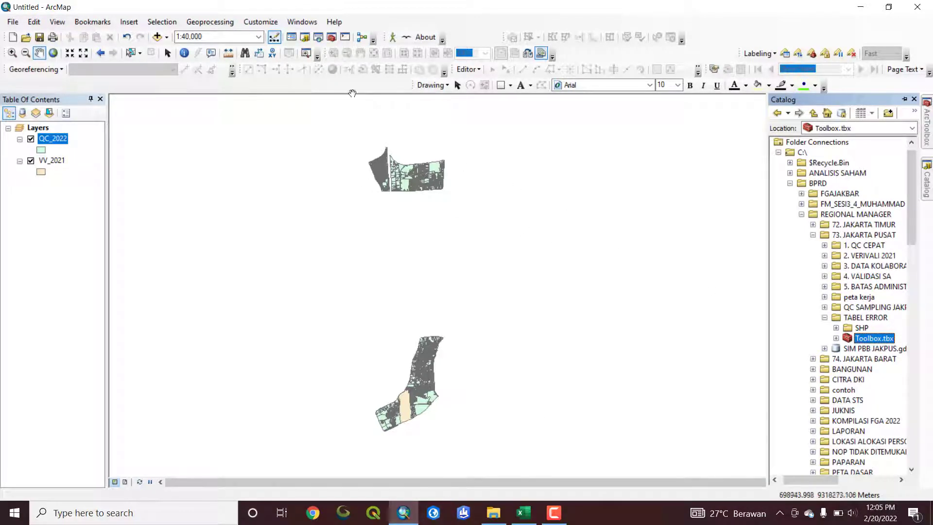
{"action": "left_click", "coordinate": [364, 38]}
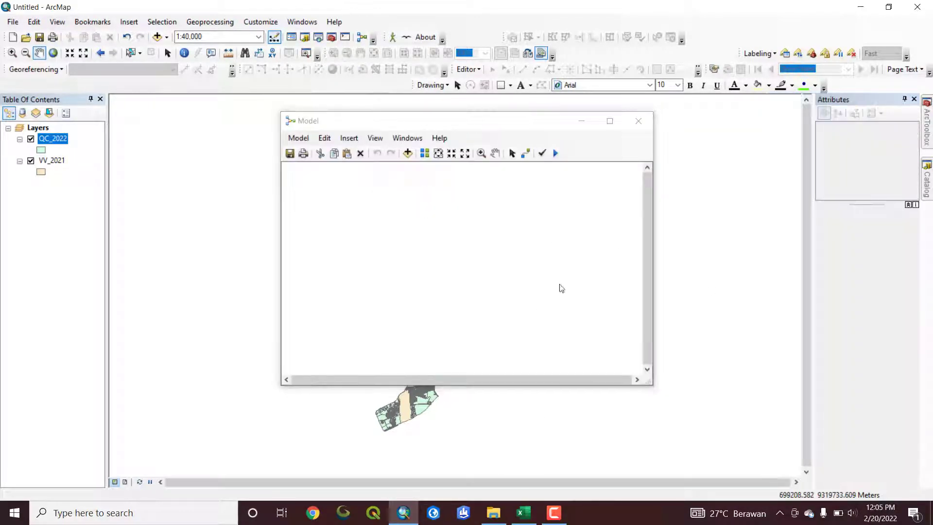
{"action": "left_click", "coordinate": [640, 125]}
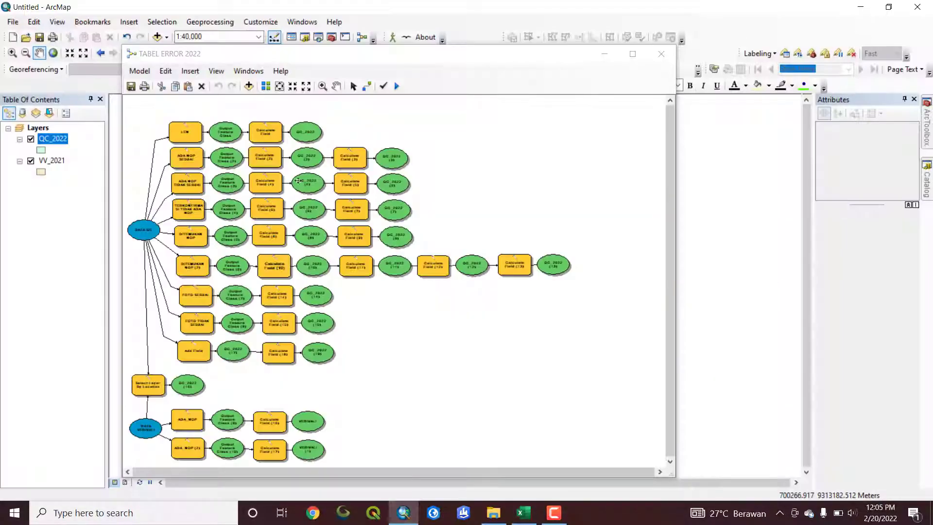
Bring back the TABEL ERROR 2022 model and examine its DATA QC input and the tool branches connected to it
{"action": "left_click_drag", "start_coordinate": [287, 54], "coordinate": [385, 55]}
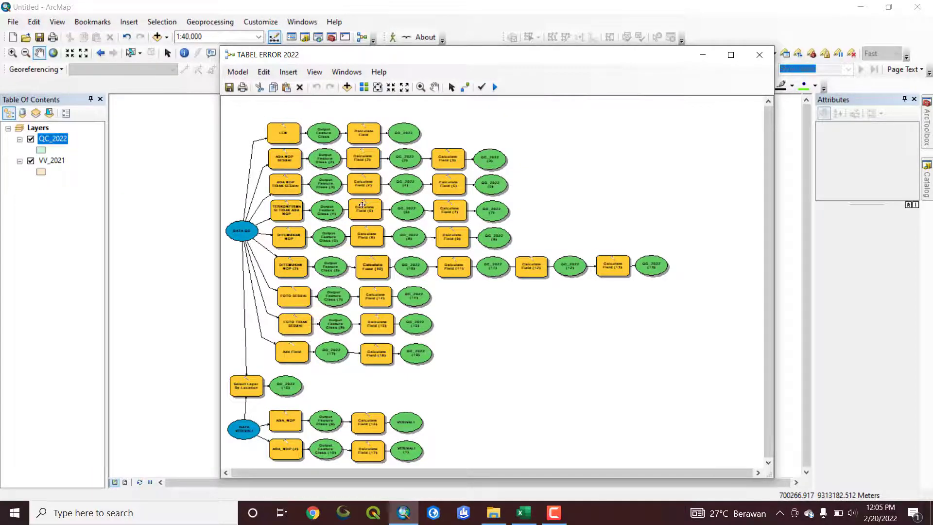
{"action": "scroll", "coordinate": [363, 205], "scroll_direction": "up", "scroll_amount": 3}
{"action": "left_click_drag", "start_coordinate": [539, 474], "coordinate": [405, 473]}
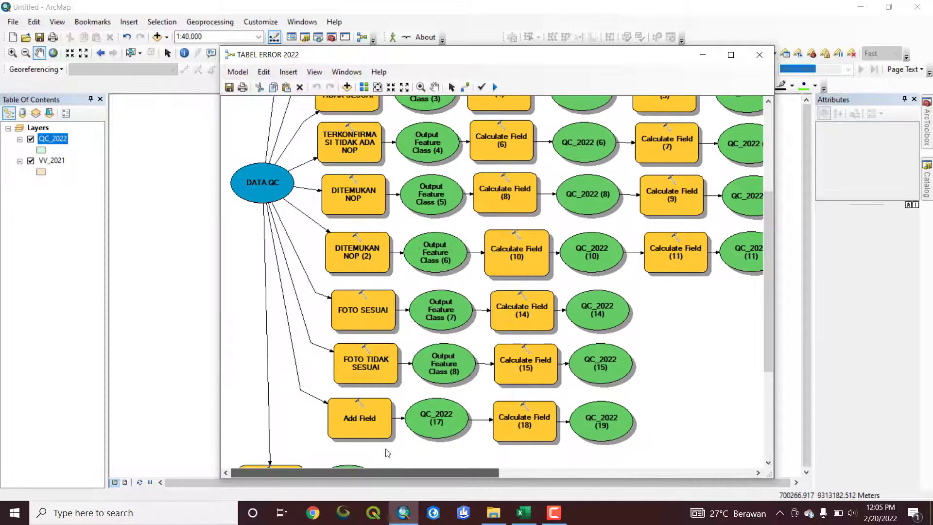
{"action": "scroll", "coordinate": [387, 453], "scroll_direction": "up", "scroll_amount": 5}
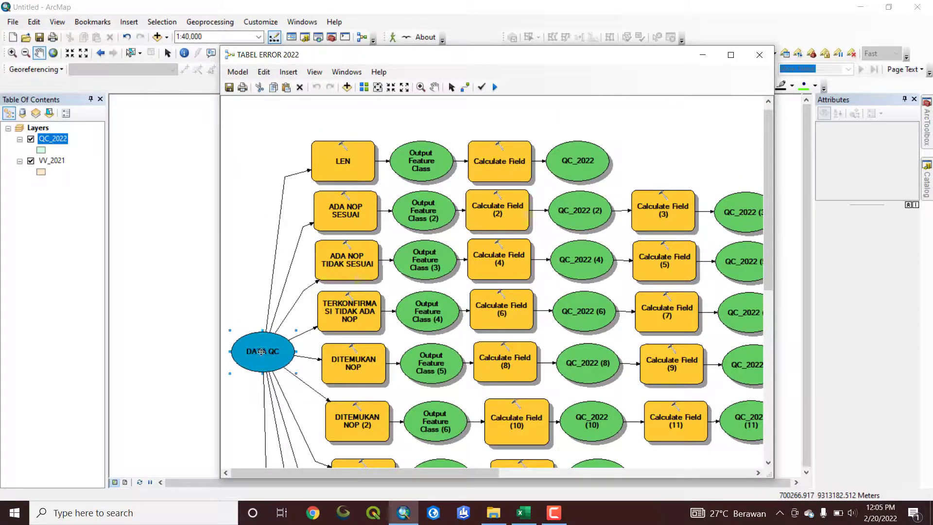
Move the DATA QC input slightly away from its tool branches and nudge the LEN tool in the model diagram
{"action": "left_click_drag", "start_coordinate": [262, 353], "coordinate": [252, 348]}
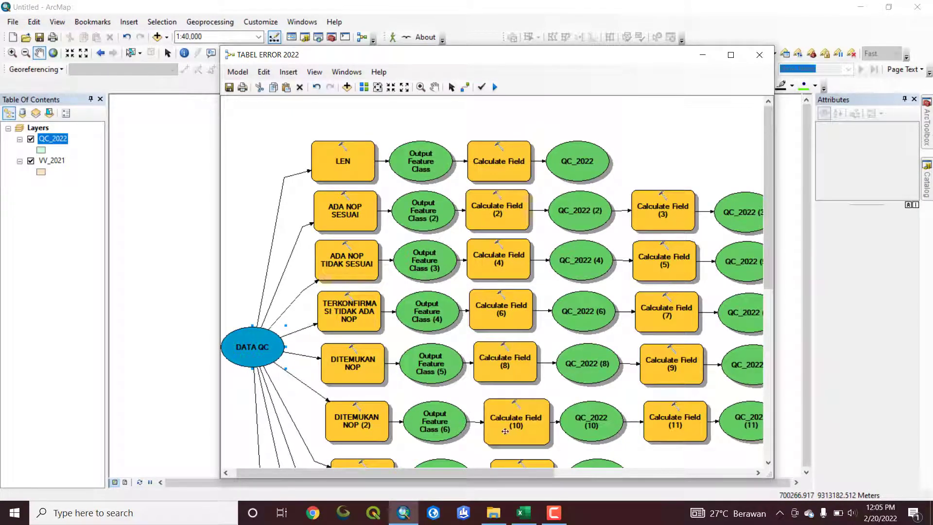
{"action": "left_click_drag", "start_coordinate": [488, 474], "coordinate": [474, 475]}
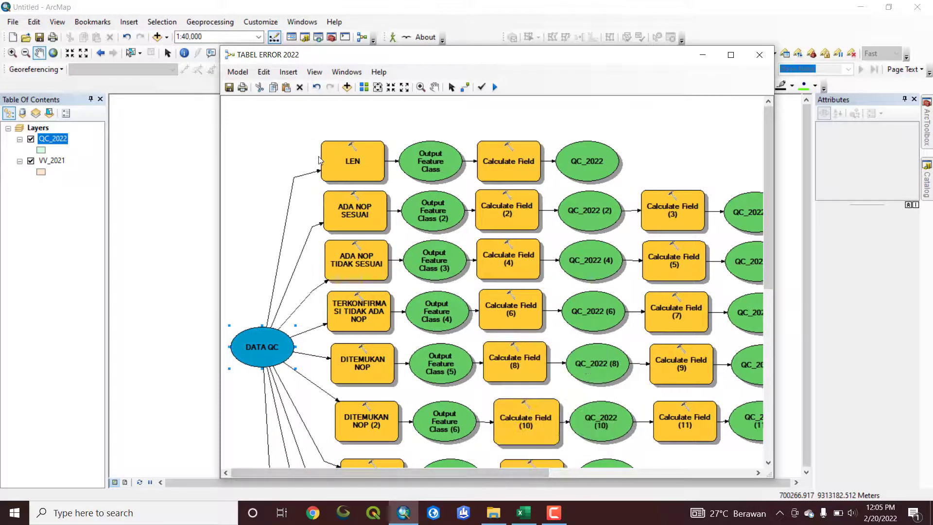
{"action": "left_click_drag", "start_coordinate": [349, 157], "coordinate": [357, 166]}
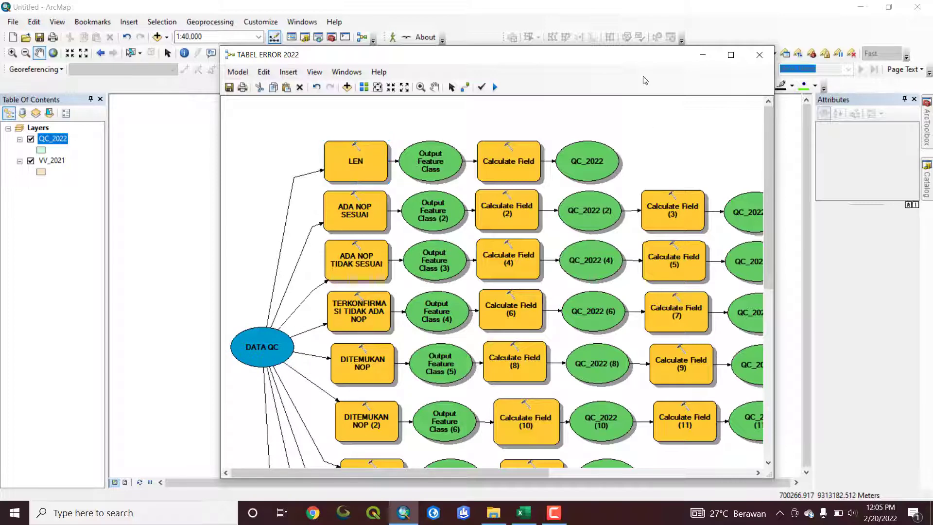
Add an Add Field tool from the Data Management Fields toolset to the empty space beyond the LEN branch's QC_2022 output
{"action": "left_click_drag", "start_coordinate": [511, 49], "coordinate": [453, 59]}
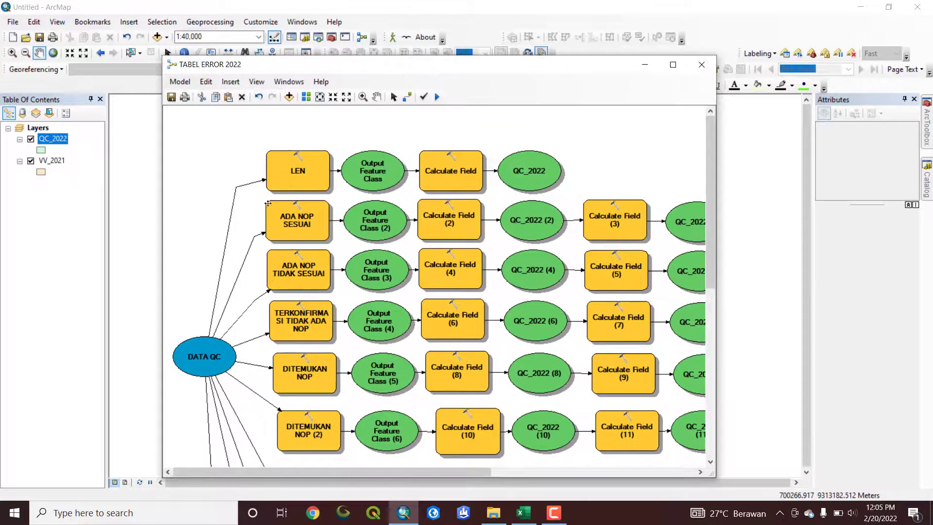
{"action": "left_click", "coordinate": [928, 129]}
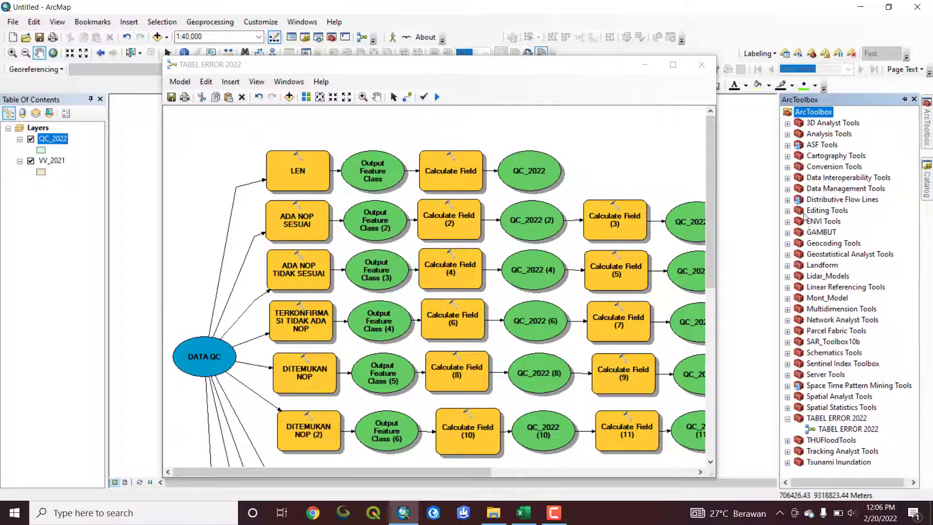
{"action": "left_click", "coordinate": [788, 189]}
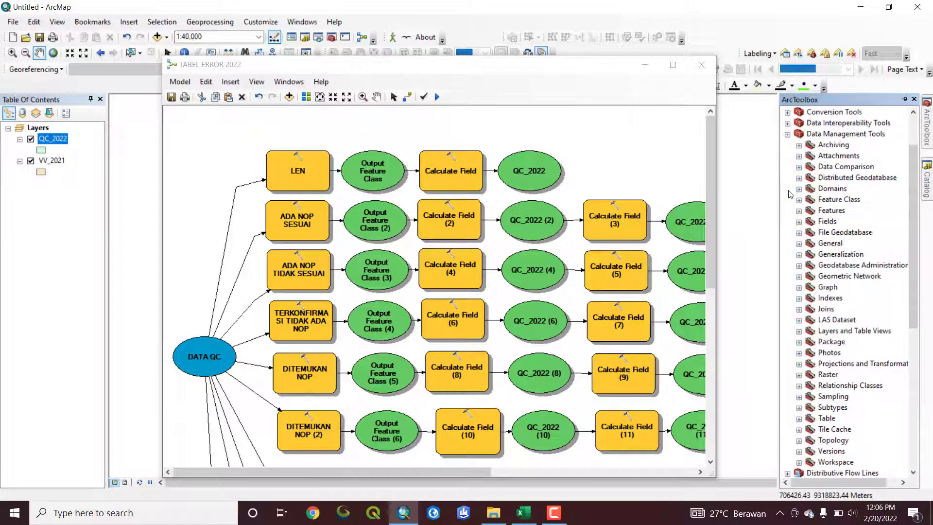
{"action": "left_click", "coordinate": [799, 221]}
{"action": "left_click_drag", "start_coordinate": [845, 233], "coordinate": [655, 164]}
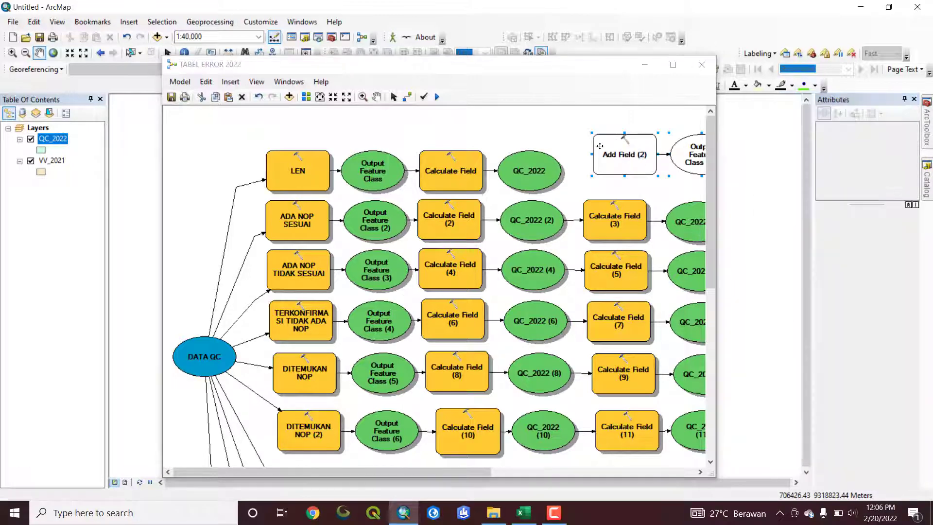
Make the new Add Field tool's Input Table parameter a model variable, placed slightly below the tool, and open its settings
{"action": "right_click", "coordinate": [612, 153]}
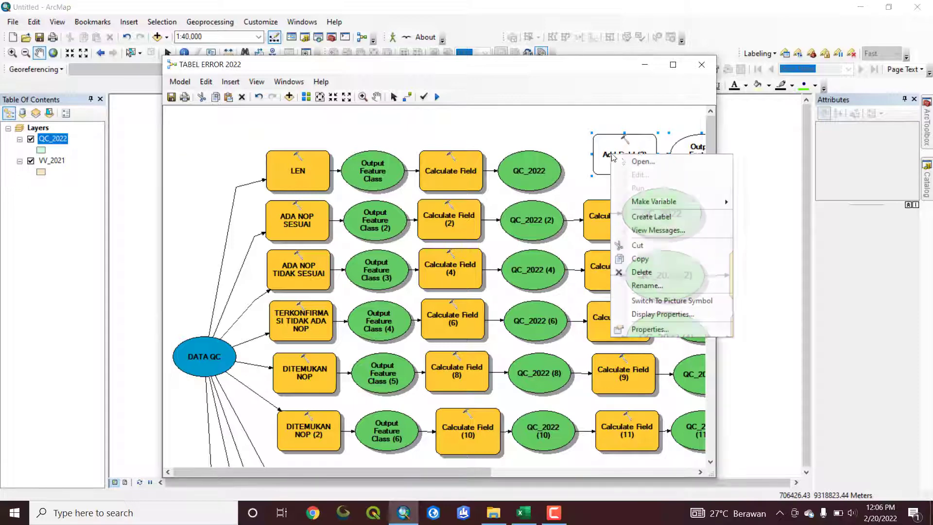
{"action": "mouse_move", "coordinate": [681, 201]}
{"action": "mouse_move", "coordinate": [775, 212]}
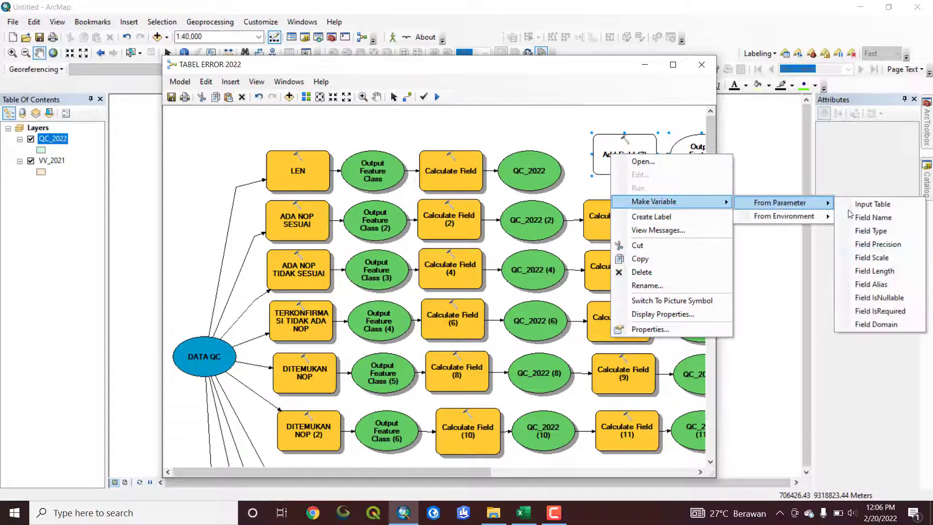
{"action": "left_click", "coordinate": [865, 205]}
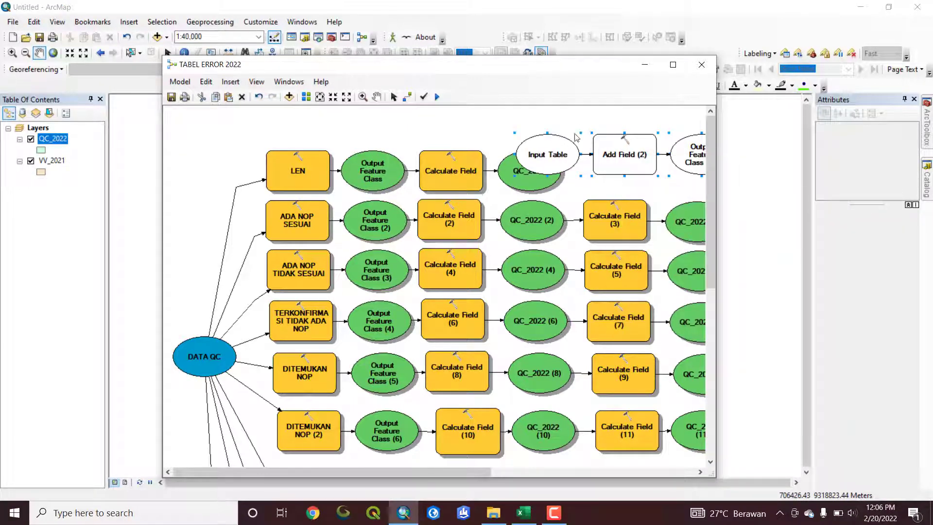
{"action": "left_click_drag", "start_coordinate": [542, 159], "coordinate": [548, 188]}
{"action": "double_click", "coordinate": [550, 185]}
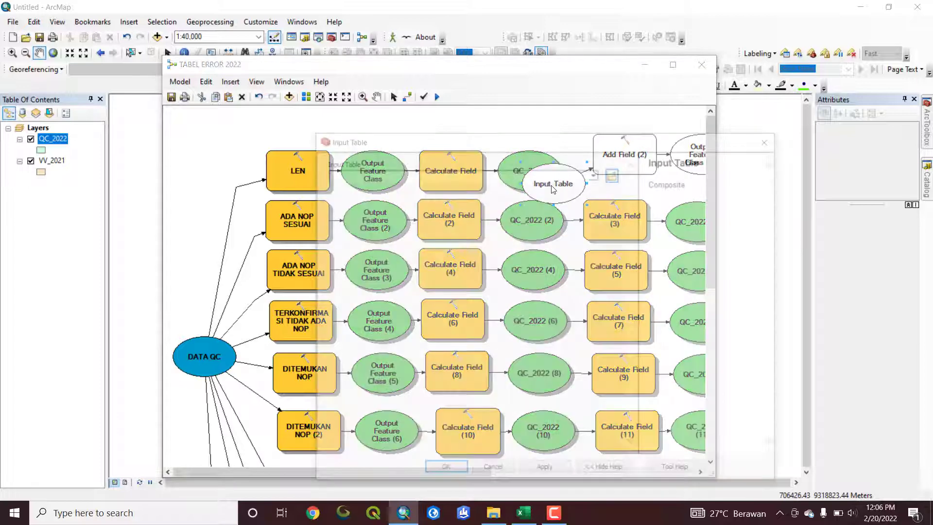
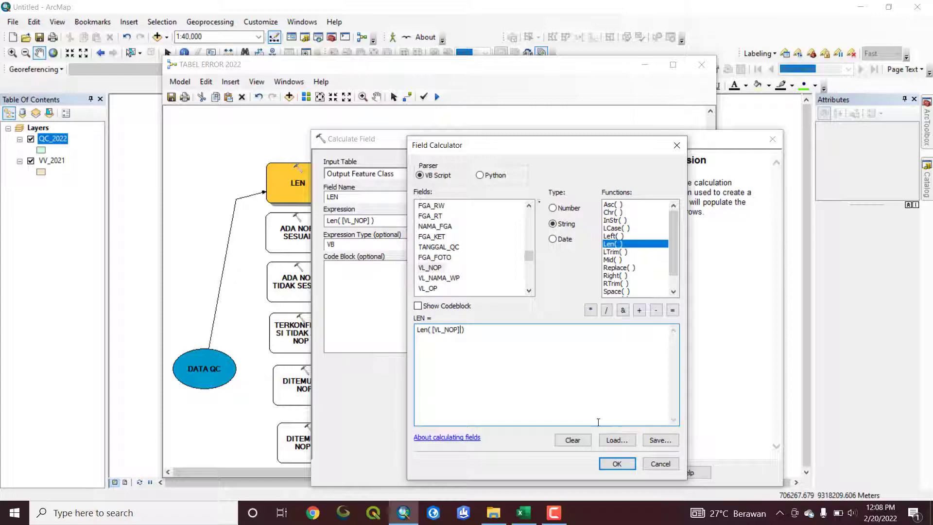
Accept the Len( [VL_NOP] ) expression for the LEN field in the Calculate Field tool and run the TABEL ERROR 2022 model
{"action": "left_click", "coordinate": [616, 464]}
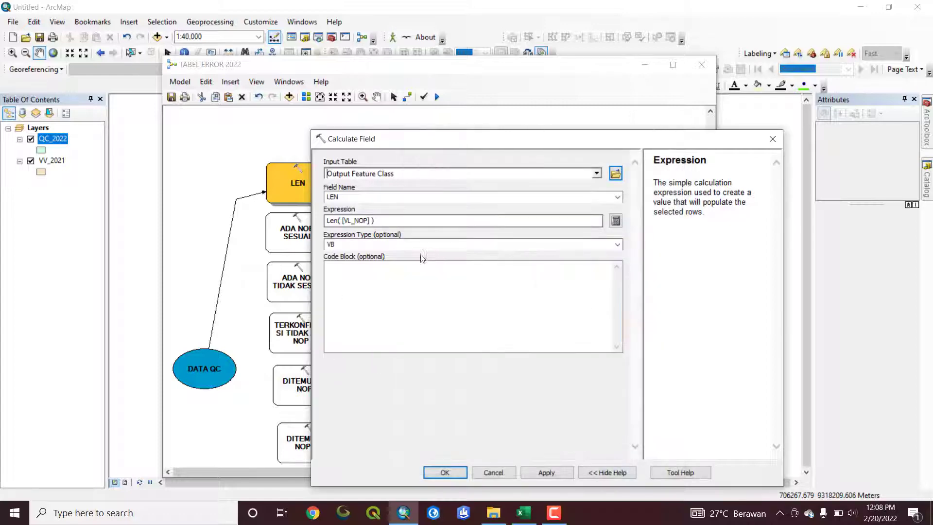
{"action": "left_click", "coordinate": [446, 472]}
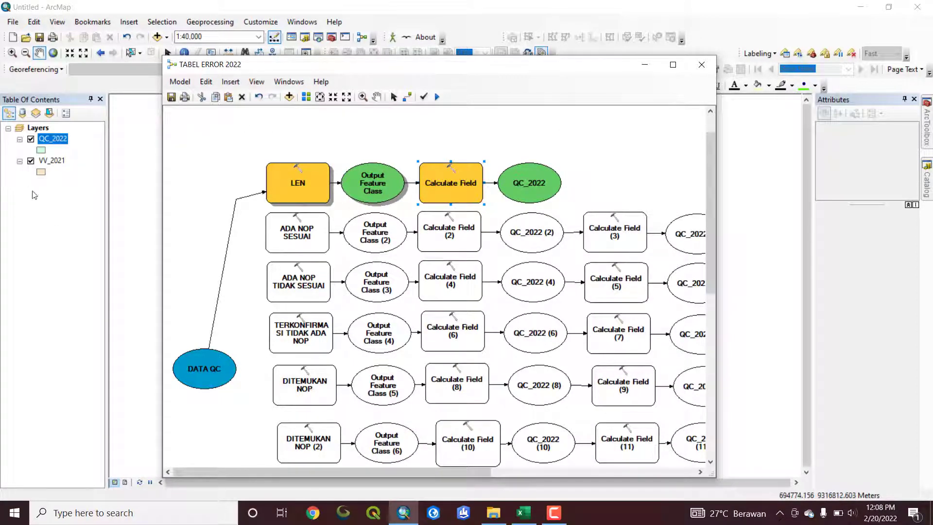
{"action": "left_click", "coordinate": [48, 141]}
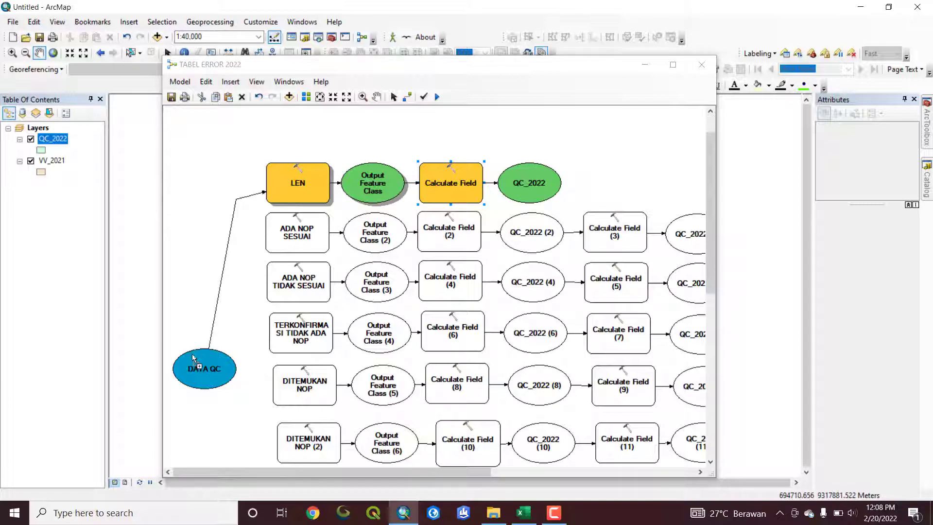
{"action": "left_click", "coordinate": [203, 368]}
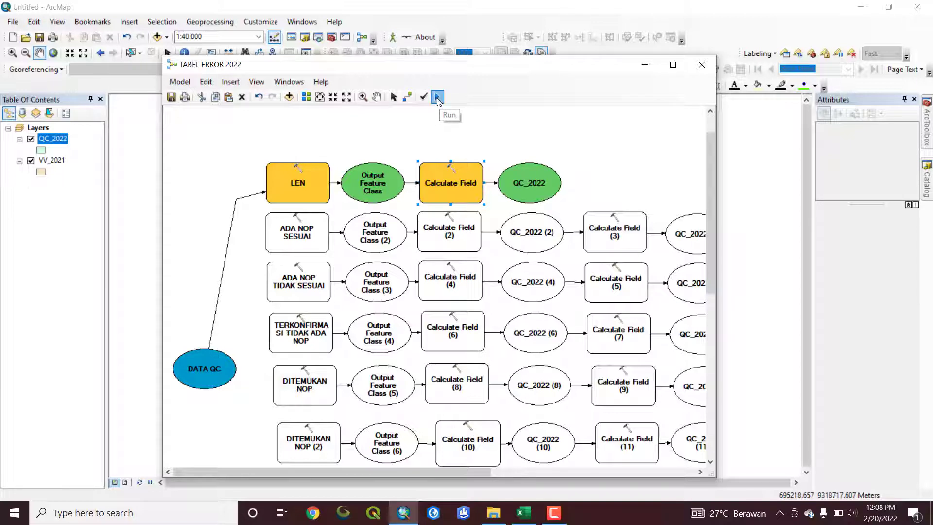
{"action": "left_click", "coordinate": [438, 97]}
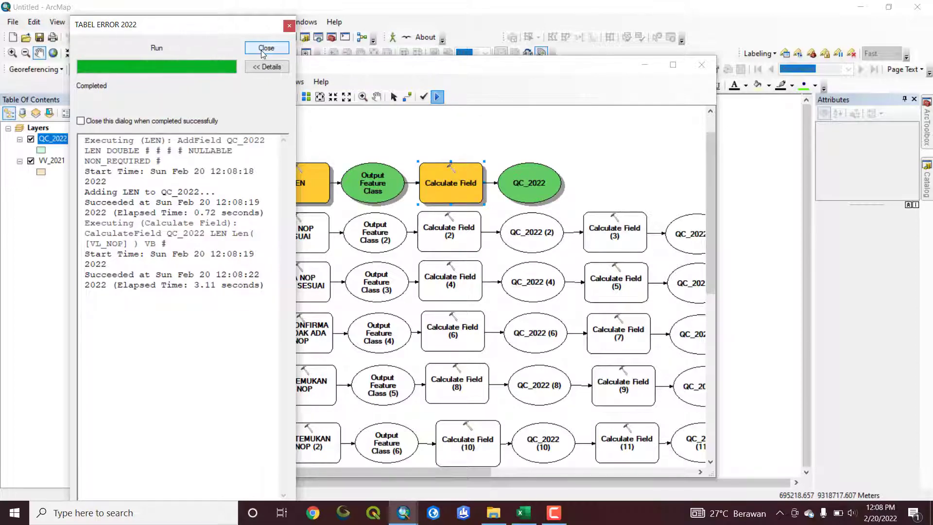
{"action": "left_click", "coordinate": [266, 48]}
Open the QC_2022 attribute table beside the model window and sort its records by LEN in ascending order
{"action": "right_click", "coordinate": [46, 139]}
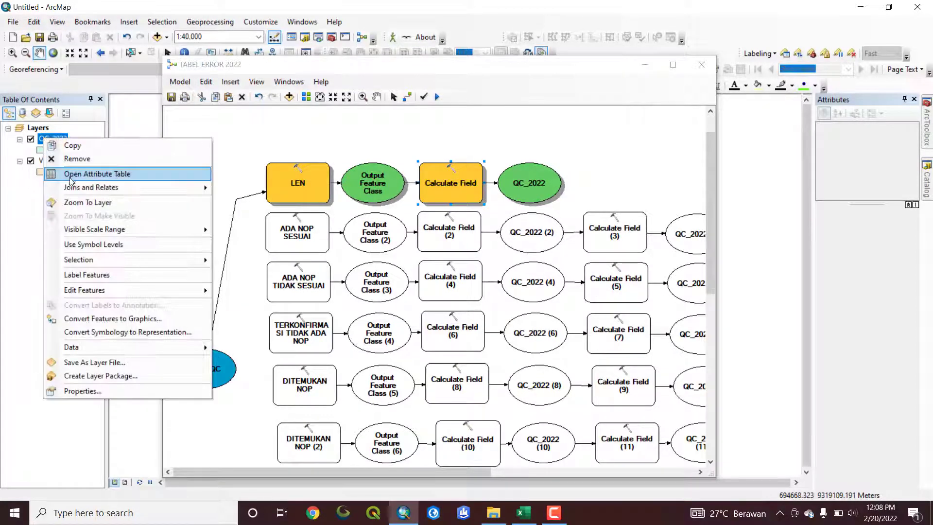
{"action": "left_click", "coordinate": [71, 181]}
{"action": "left_click_drag", "start_coordinate": [313, 71], "coordinate": [436, 67]}
{"action": "left_click_drag", "start_coordinate": [20, 453], "coordinate": [253, 457]}
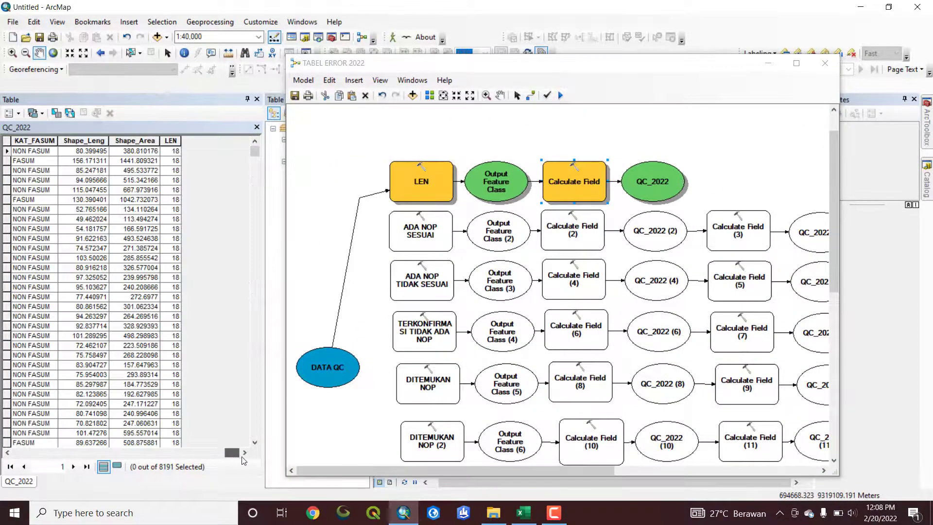
{"action": "double_click", "coordinate": [173, 141]}
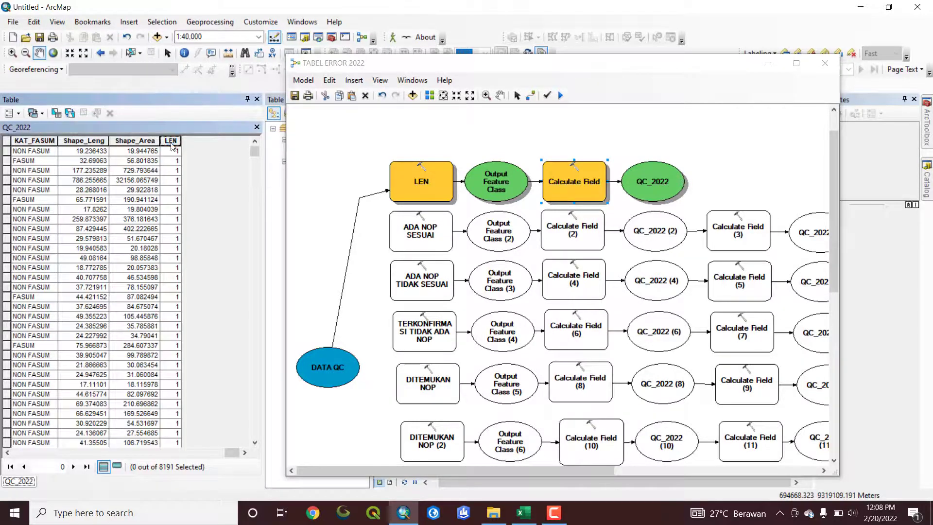
Select all QC_2022 records whose LEN value is 1
{"action": "left_click", "coordinate": [2, 154]}
{"action": "scroll", "coordinate": [100, 239], "scroll_direction": "down", "scroll_amount": 5}
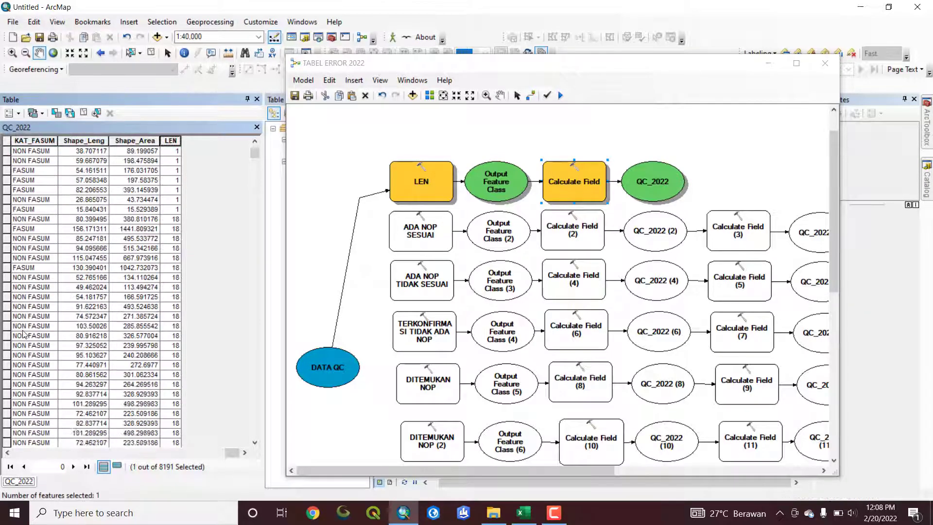
{"action": "left_click", "coordinate": [6, 211], "text": "shift"}
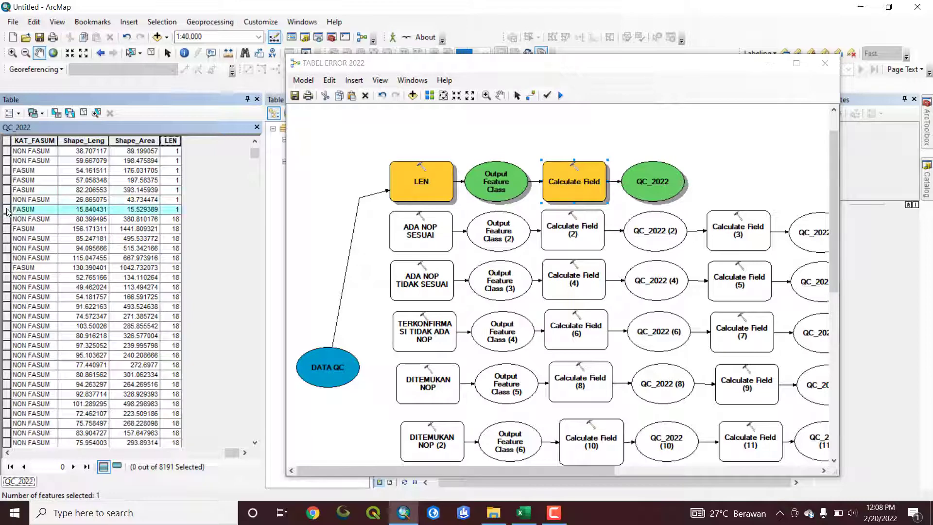
Check the VL_NOP column of the selected records against their LEN values, and clear the selection
{"action": "left_click_drag", "start_coordinate": [232, 453], "coordinate": [183, 451]}
{"action": "scroll", "coordinate": [69, 221], "scroll_direction": "up", "scroll_amount": 10}
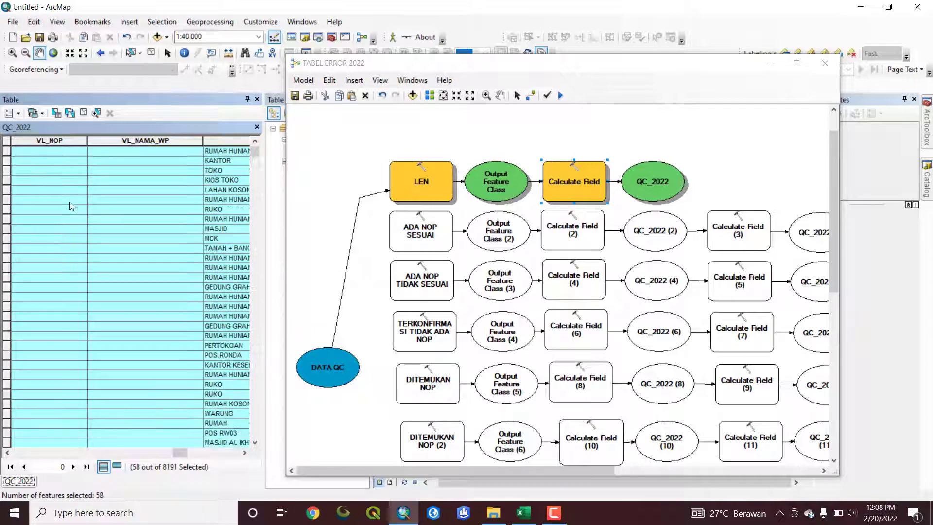
{"action": "scroll", "coordinate": [234, 168], "scroll_direction": "down", "scroll_amount": 10}
{"action": "left_click_drag", "start_coordinate": [254, 153], "coordinate": [238, 127]}
{"action": "left_click_drag", "start_coordinate": [180, 455], "coordinate": [237, 455]}
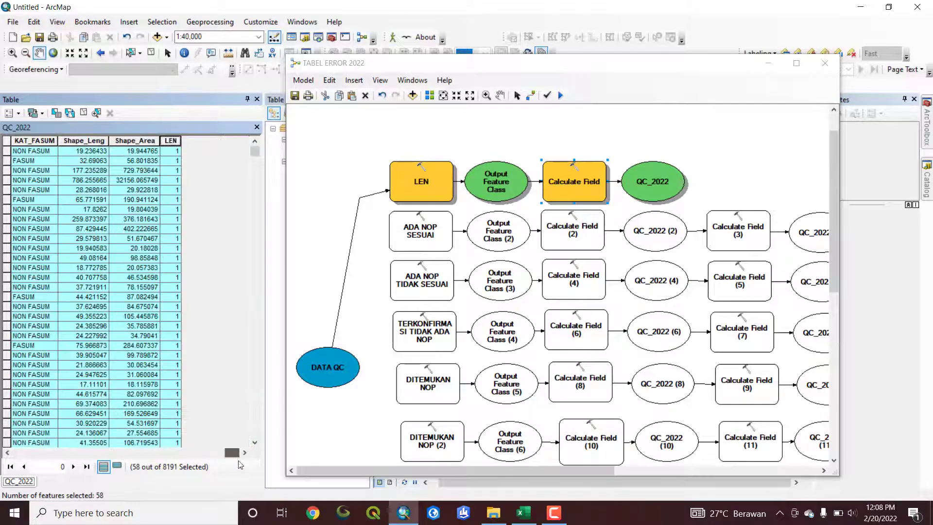
{"action": "left_click", "coordinate": [151, 52]}
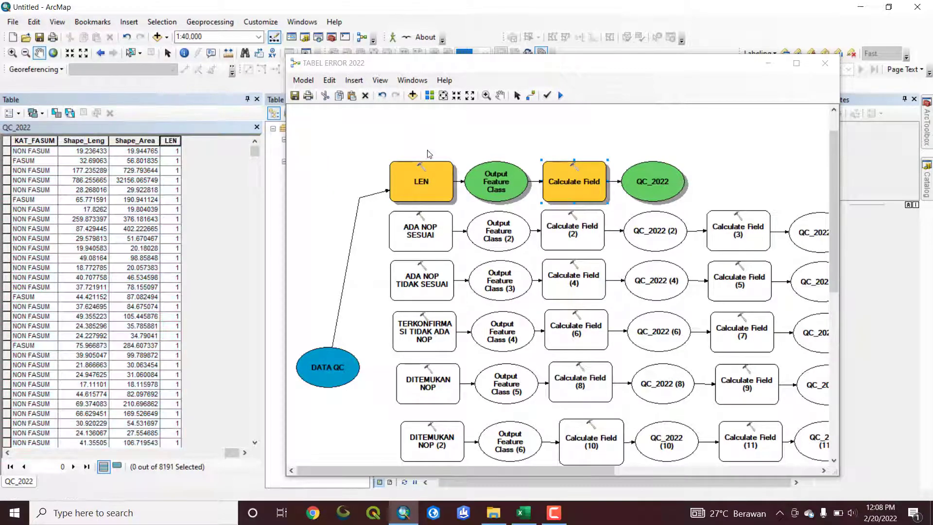
Examine the ADA NOP SESUAI tool's settings, in particular its field name and field type
{"action": "double_click", "coordinate": [434, 235]}
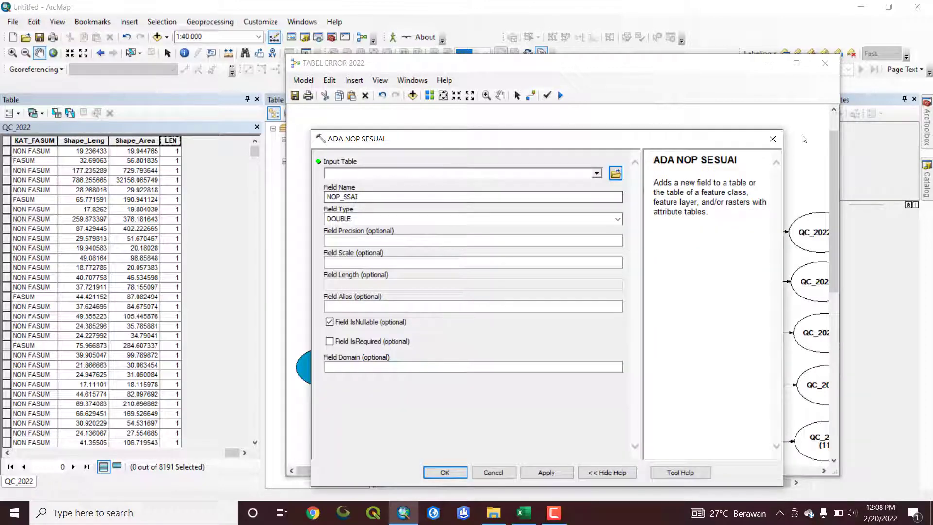
{"action": "left_click", "coordinate": [773, 139]}
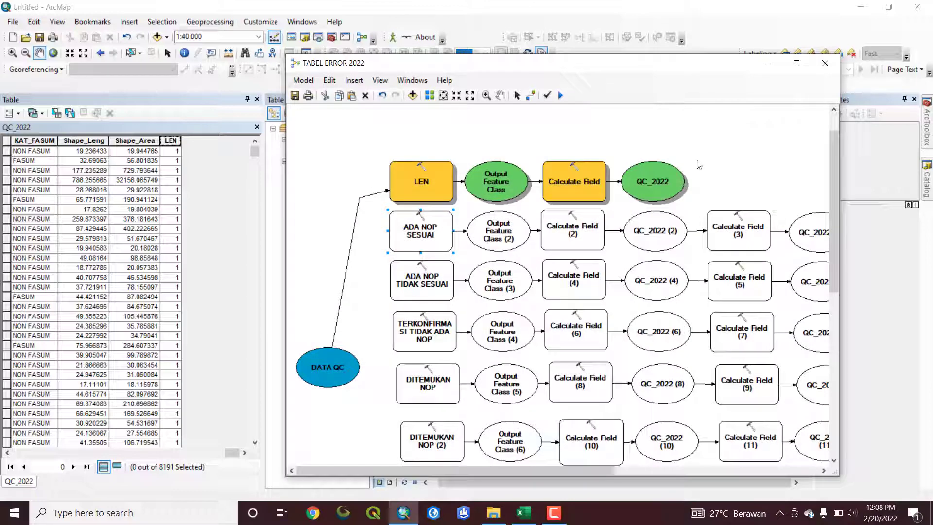
{"action": "double_click", "coordinate": [412, 233]}
{"action": "left_click_drag", "start_coordinate": [362, 197], "coordinate": [302, 197]}
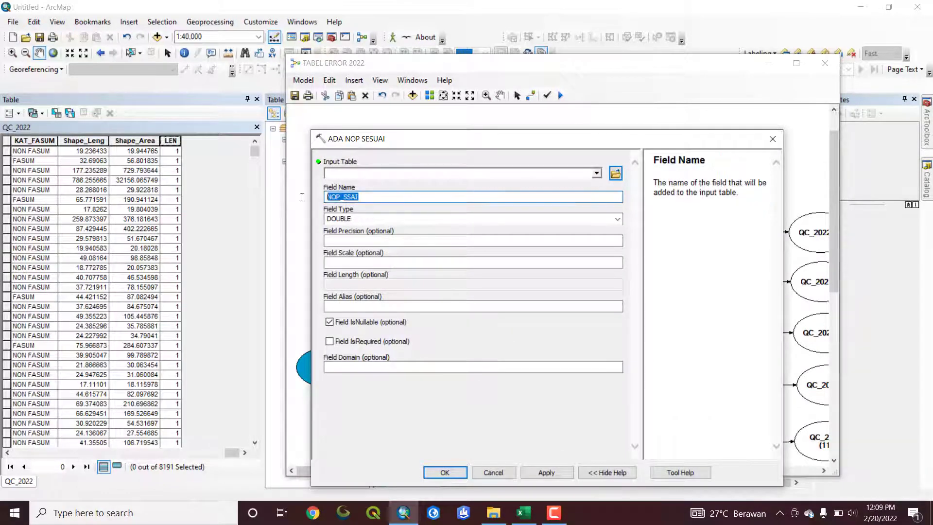
{"action": "left_click", "coordinate": [370, 197]}
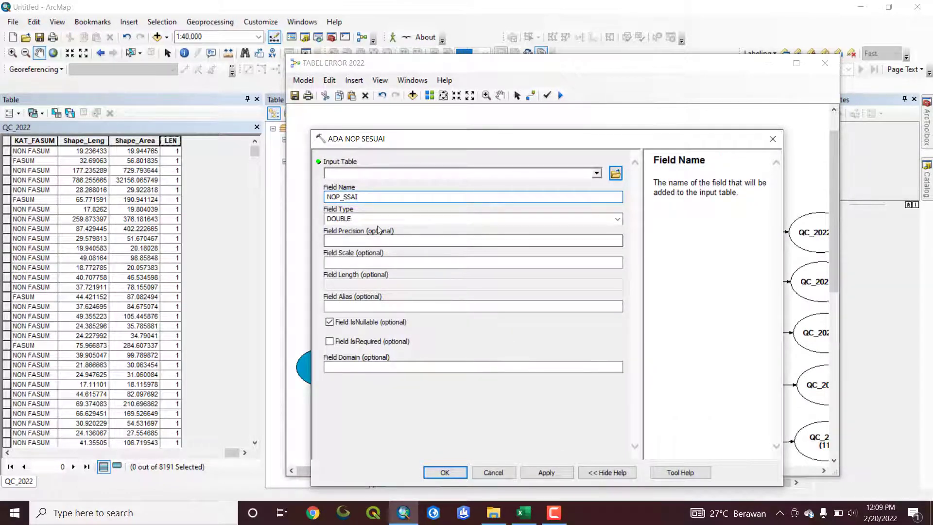
{"action": "left_click", "coordinate": [456, 474]}
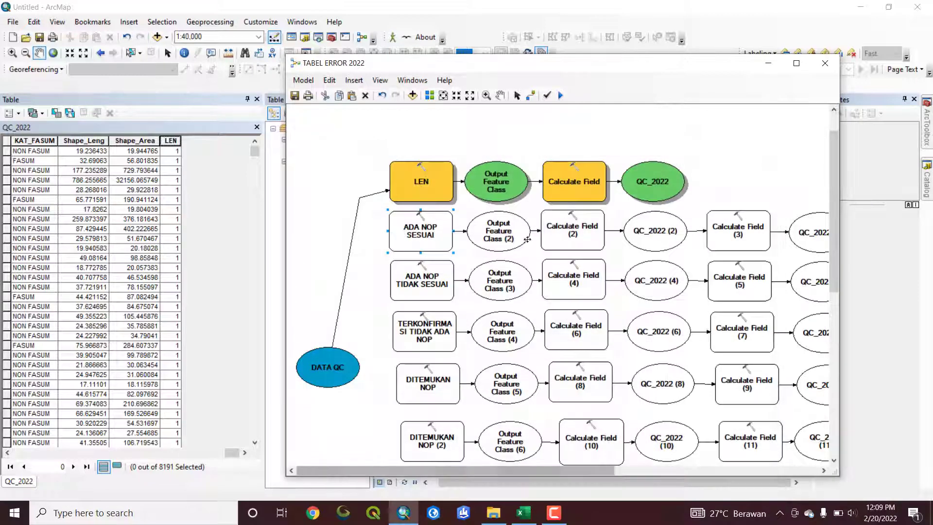
Examine the Calculate Field (2) tool's field name, expression and expression type
{"action": "double_click", "coordinate": [563, 221]}
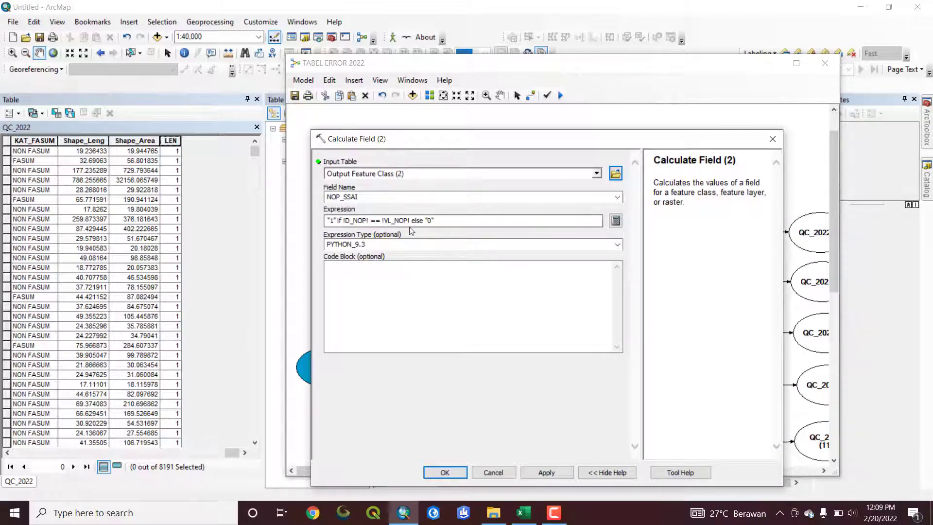
{"action": "left_click", "coordinate": [447, 473]}
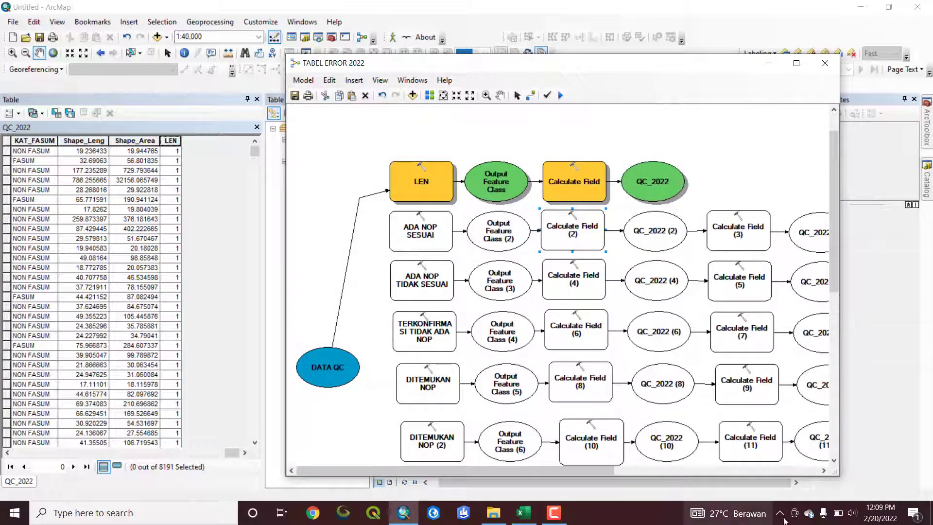
{"action": "left_click", "coordinate": [554, 513]}
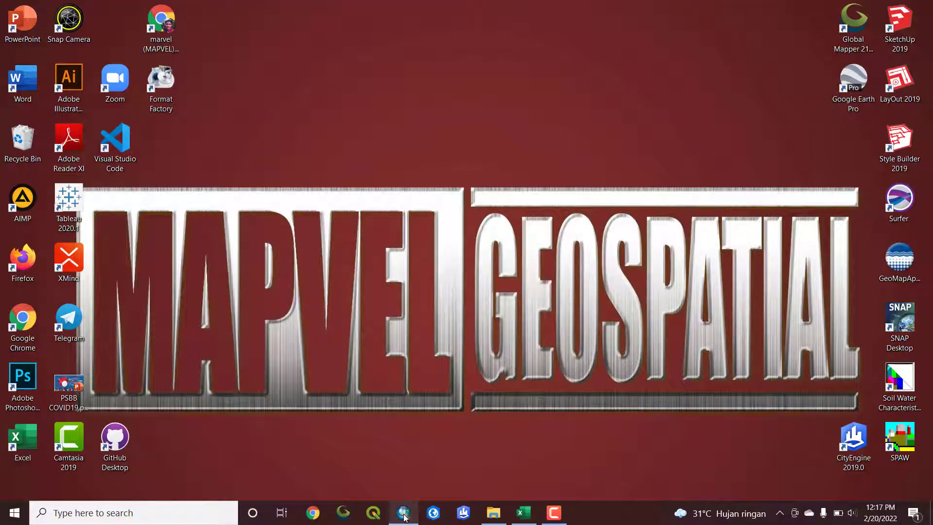
{"action": "left_click", "coordinate": [523, 515]}
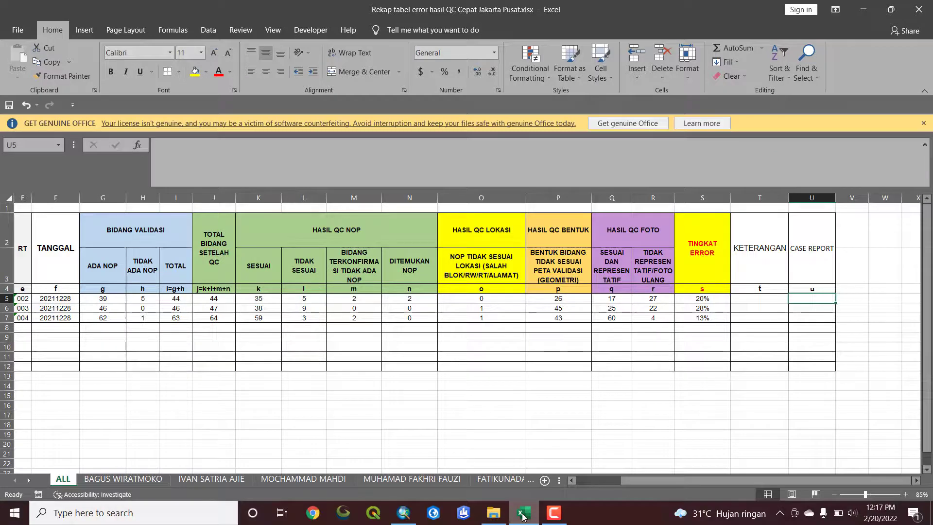
{"action": "left_click", "coordinate": [522, 514]}
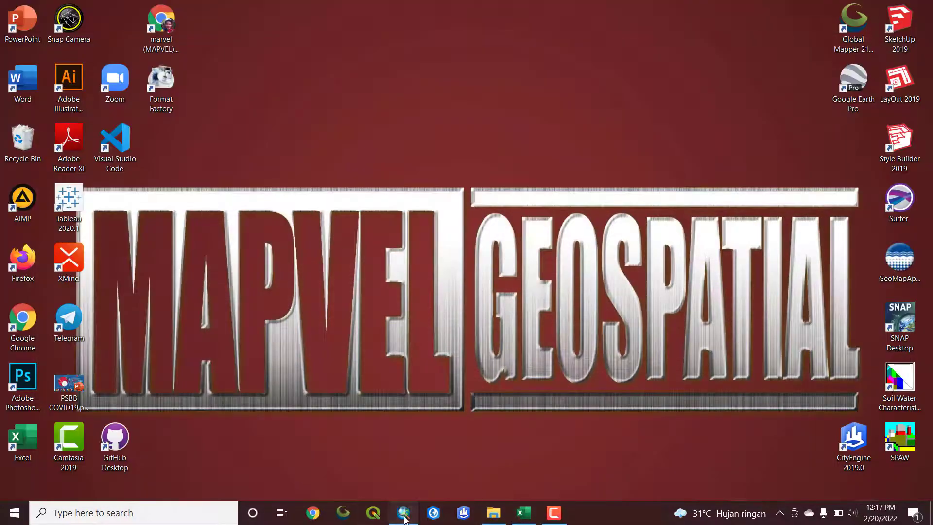
Return to ArcMap and review the QC_2022 records sorted by LEN in descending and ascending order
{"action": "left_click", "coordinate": [404, 513]}
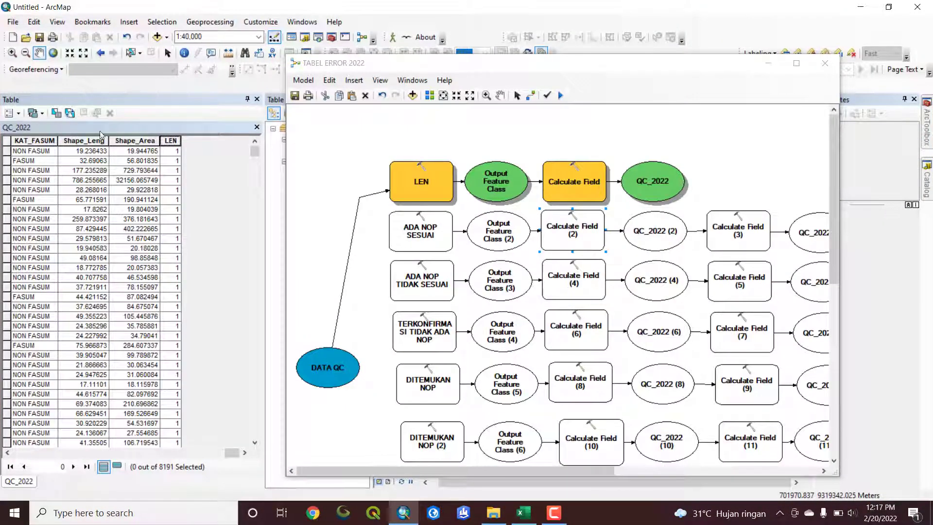
{"action": "left_click", "coordinate": [173, 141]}
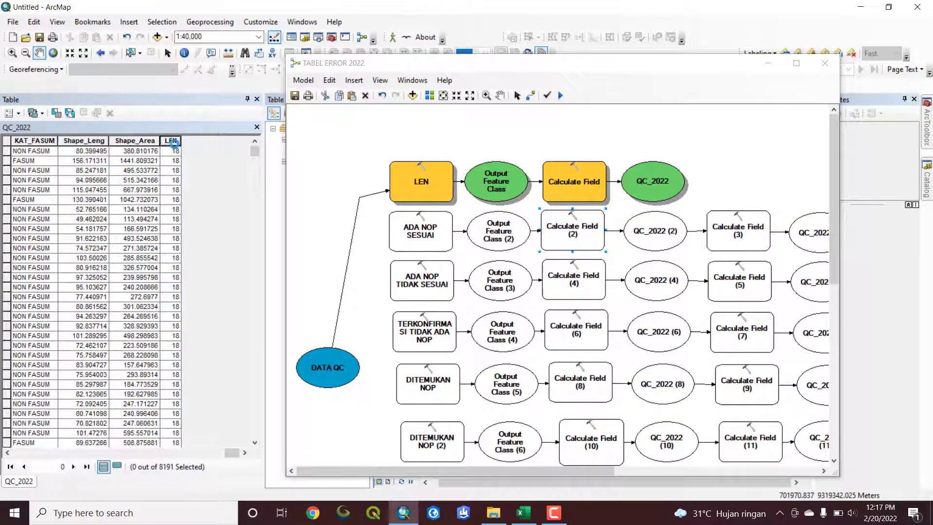
{"action": "double_click", "coordinate": [173, 142]}
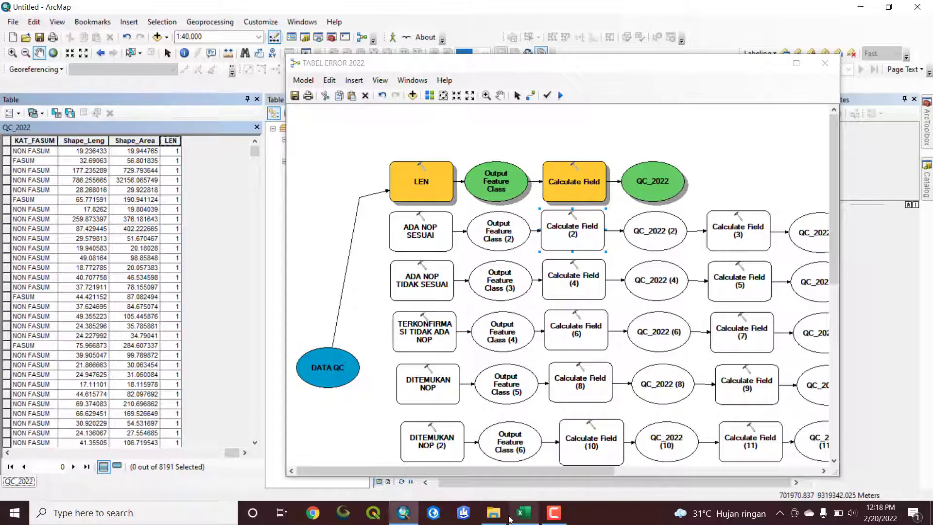
Switch to the Excel recap workbook and examine the four category columns under HASIL QC NOP, from SESUAI to DITEMUKAN NOP
{"action": "left_click", "coordinate": [524, 512]}
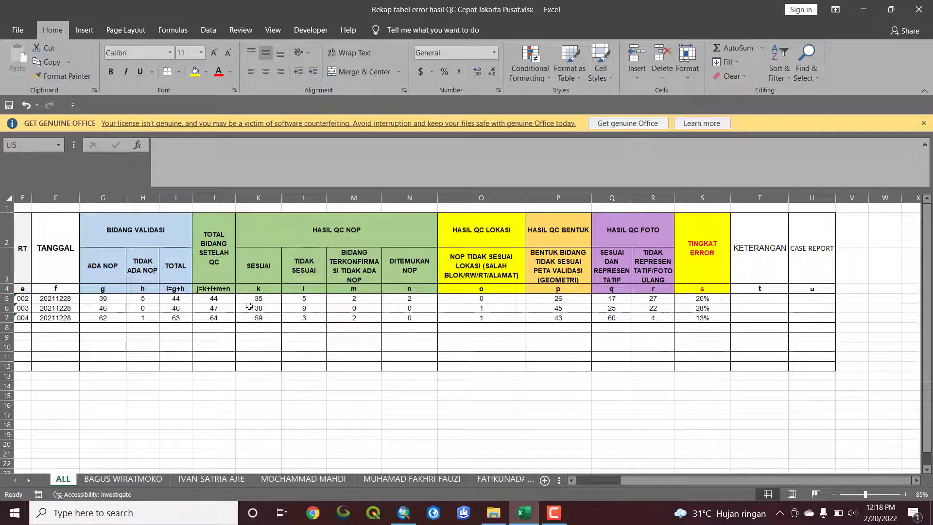
{"action": "left_click", "coordinate": [257, 273]}
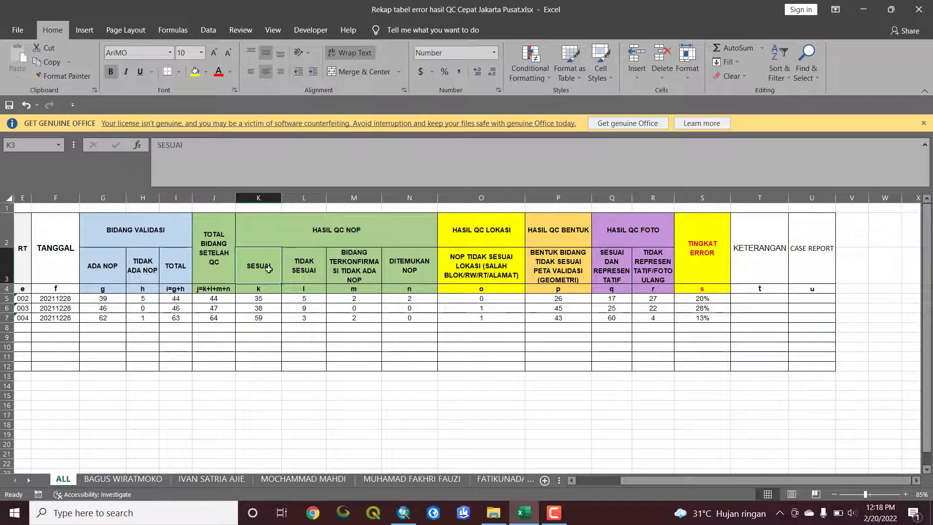
{"action": "left_click", "coordinate": [360, 260]}
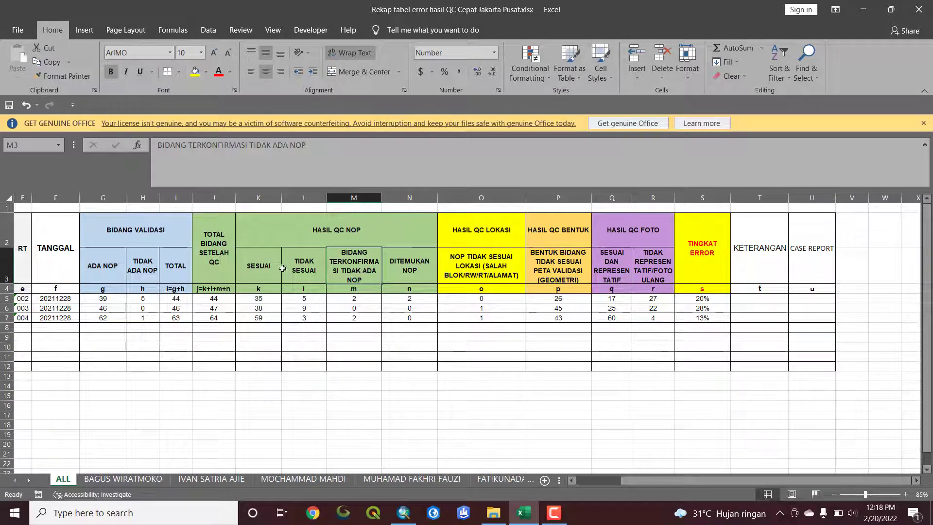
{"action": "left_click_drag", "start_coordinate": [259, 268], "coordinate": [315, 271]}
{"action": "left_click", "coordinate": [352, 270]}
{"action": "left_click_drag", "start_coordinate": [414, 265], "coordinate": [416, 267]}
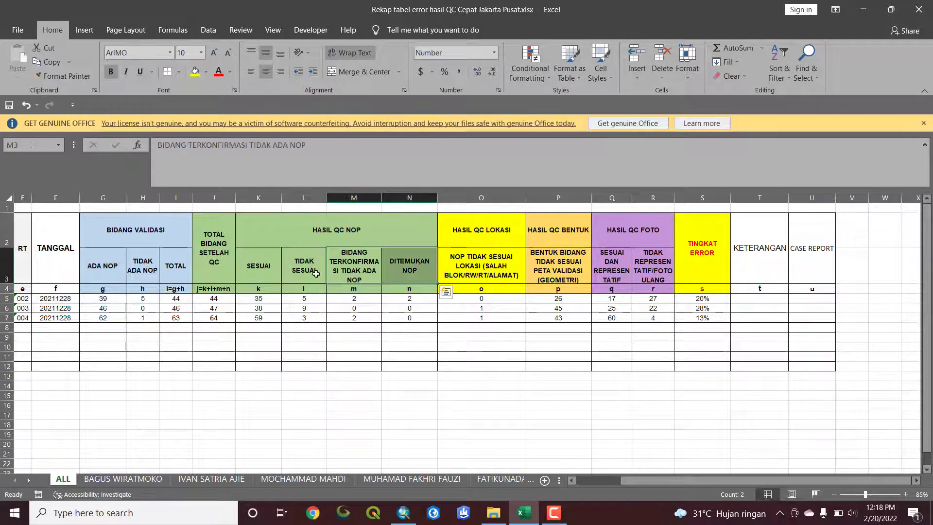
{"action": "left_click", "coordinate": [272, 271]}
Return to ArcMap and review the field name and field type set in the ADA NOP SESUAI tool
{"action": "left_click", "coordinate": [403, 513]}
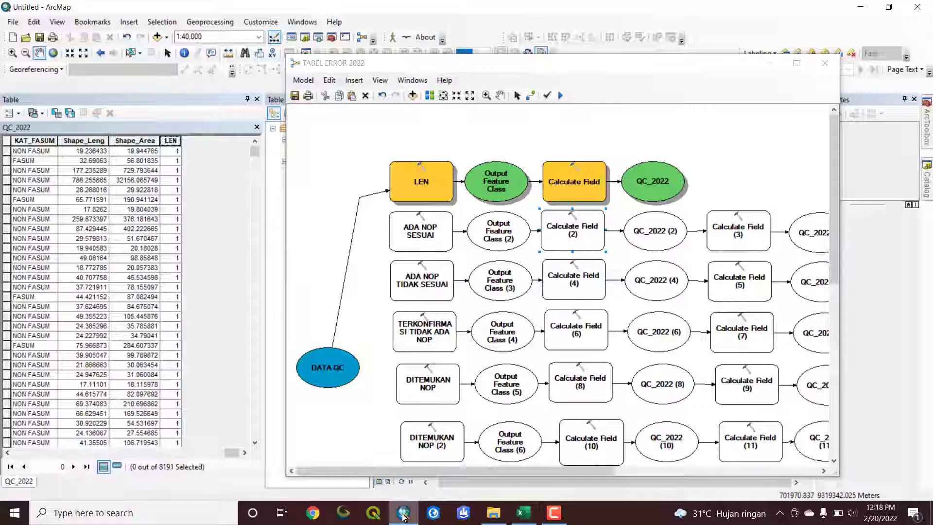
{"action": "left_click", "coordinate": [410, 232]}
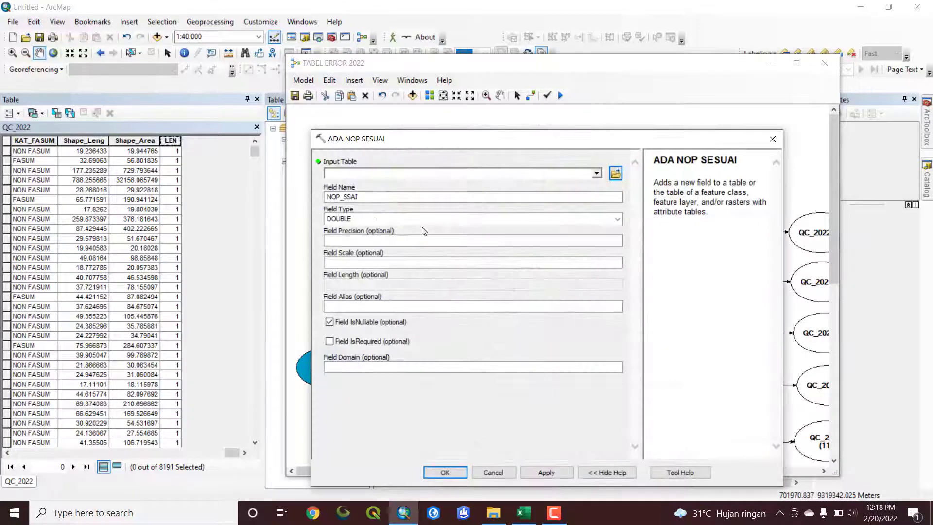
{"action": "double_click", "coordinate": [325, 197]}
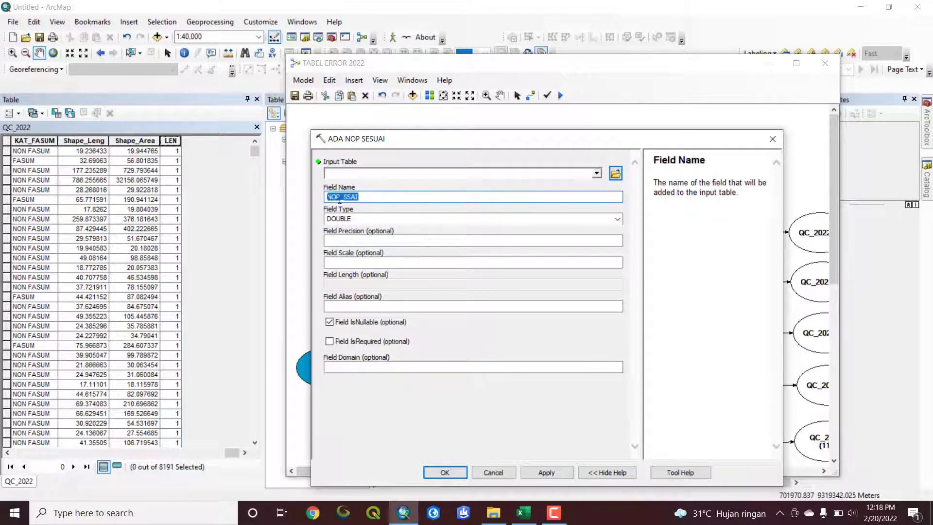
{"action": "left_click", "coordinate": [374, 196]}
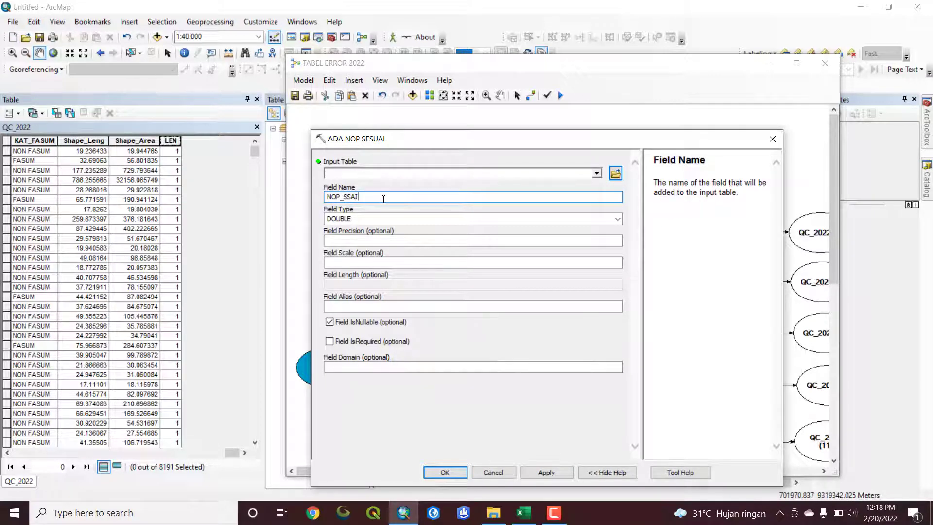
{"action": "double_click", "coordinate": [326, 197]}
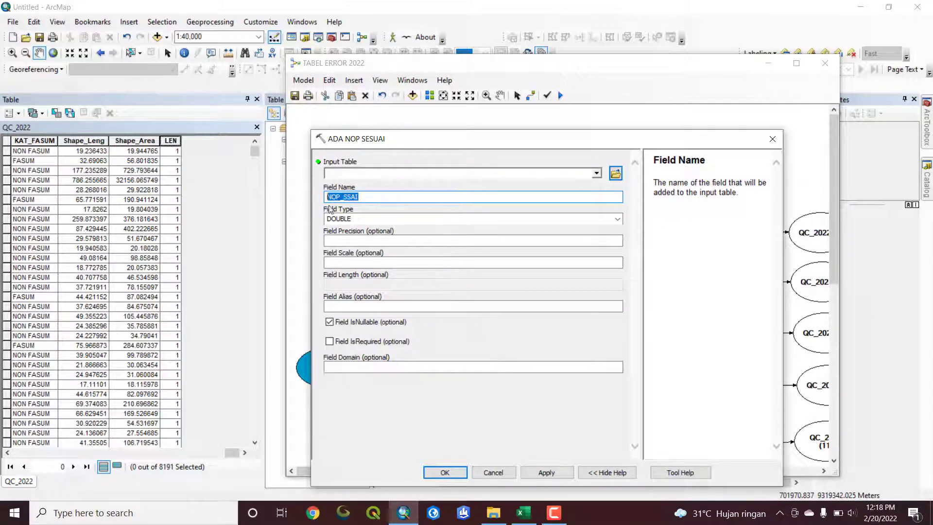
{"action": "left_click", "coordinate": [365, 197]}
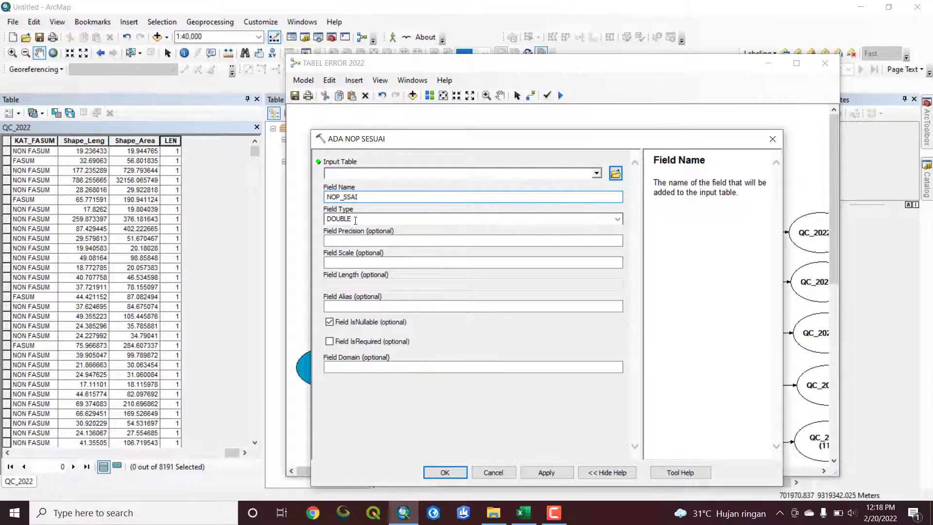
{"action": "left_click", "coordinate": [359, 218]}
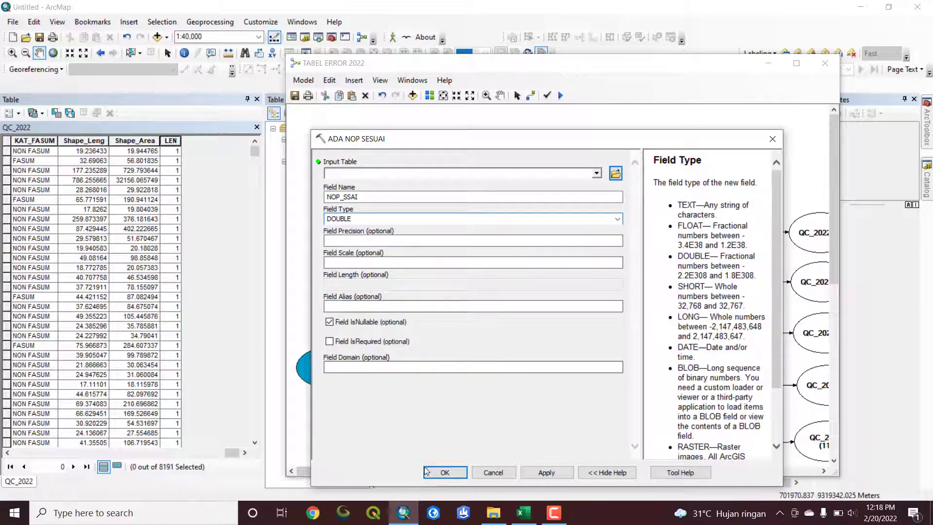
{"action": "left_click", "coordinate": [445, 472]}
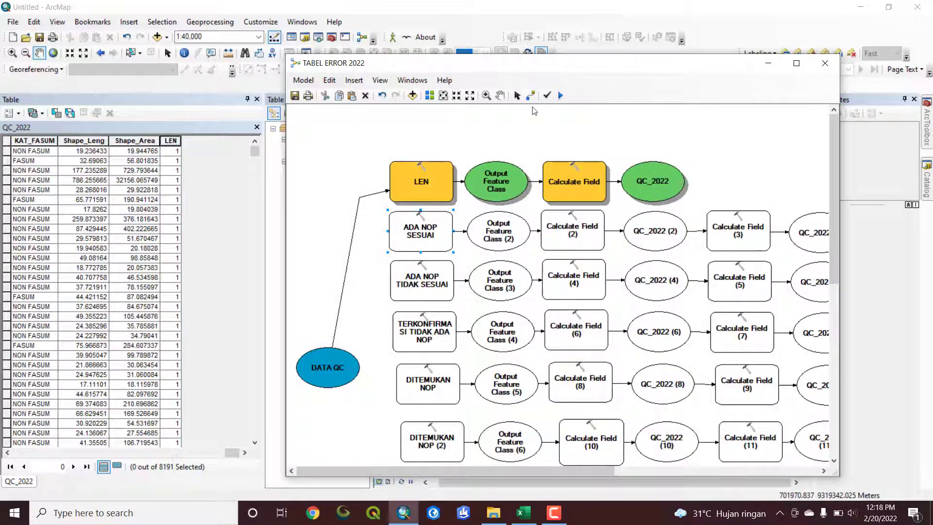
Connect the DATA QC variable to the ADA NOP SESUAI tool as its input
{"action": "left_click_drag", "start_coordinate": [345, 368], "coordinate": [395, 238]}
{"action": "left_click", "coordinate": [432, 244]}
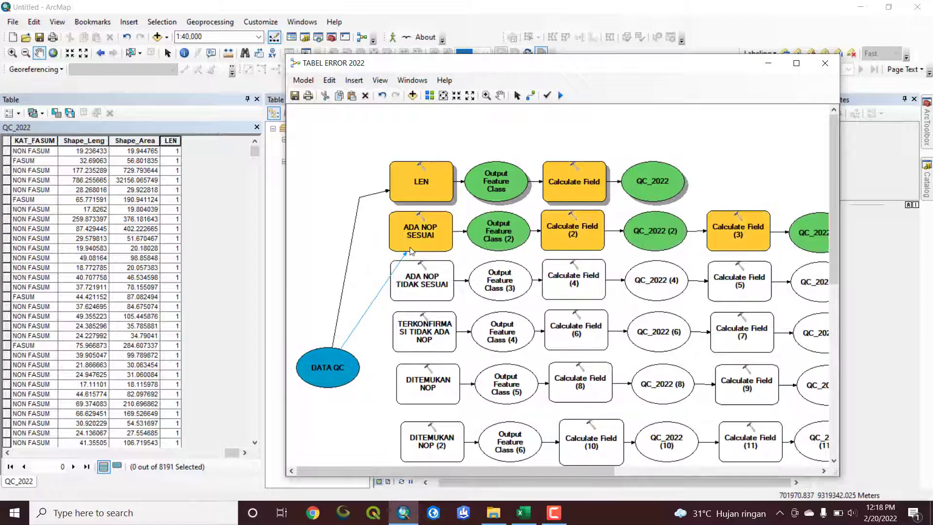
Examine the Calculate Field (2) expression in the Field Calculator and locate the D_NOP and VL_NOP fields it compares
{"action": "double_click", "coordinate": [585, 235]}
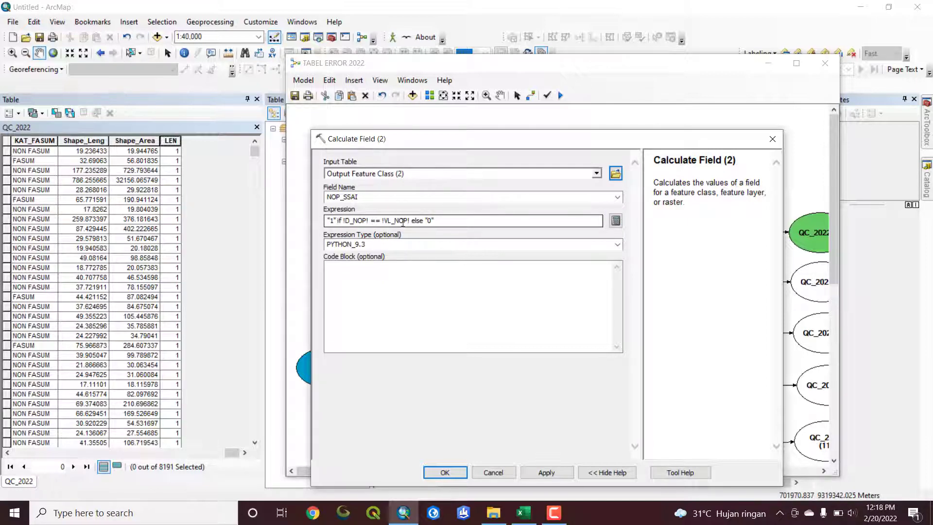
{"action": "left_click", "coordinate": [432, 222]}
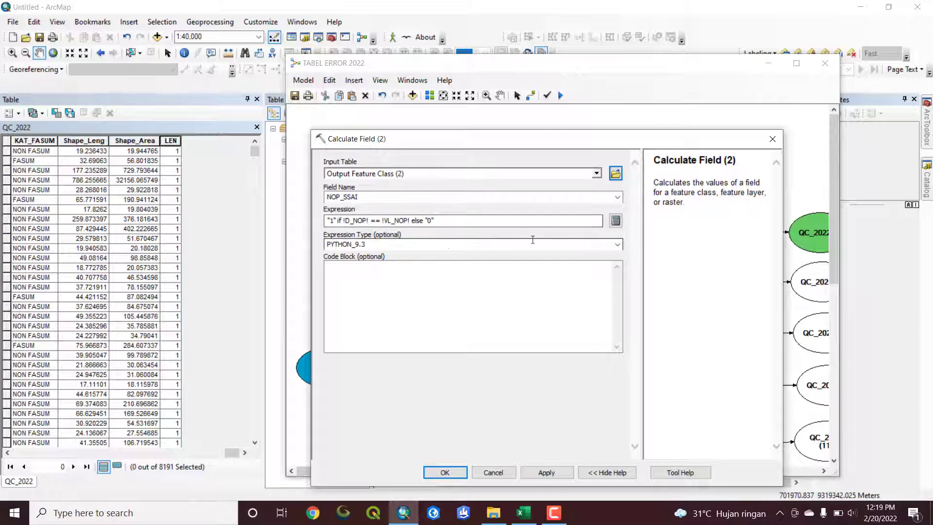
{"action": "left_click", "coordinate": [616, 222]}
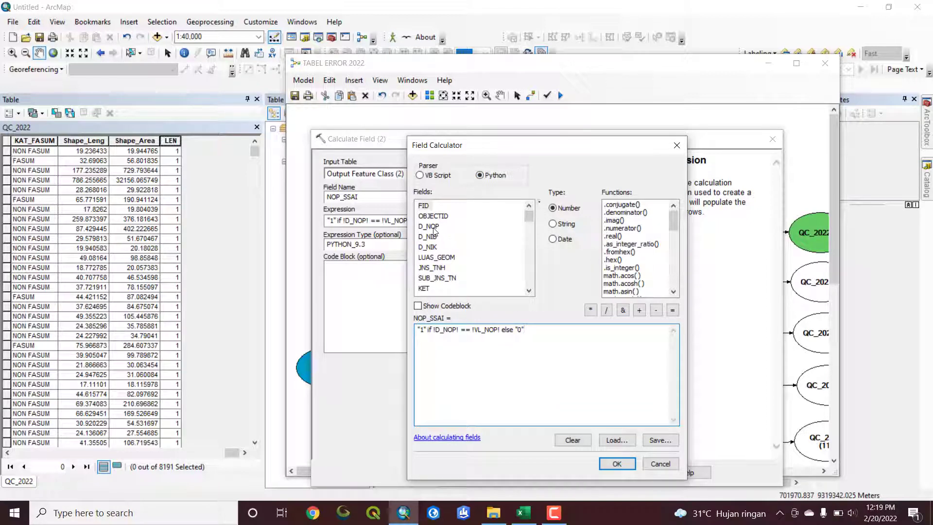
{"action": "scroll", "coordinate": [434, 230], "scroll_direction": "down", "scroll_amount": 15}
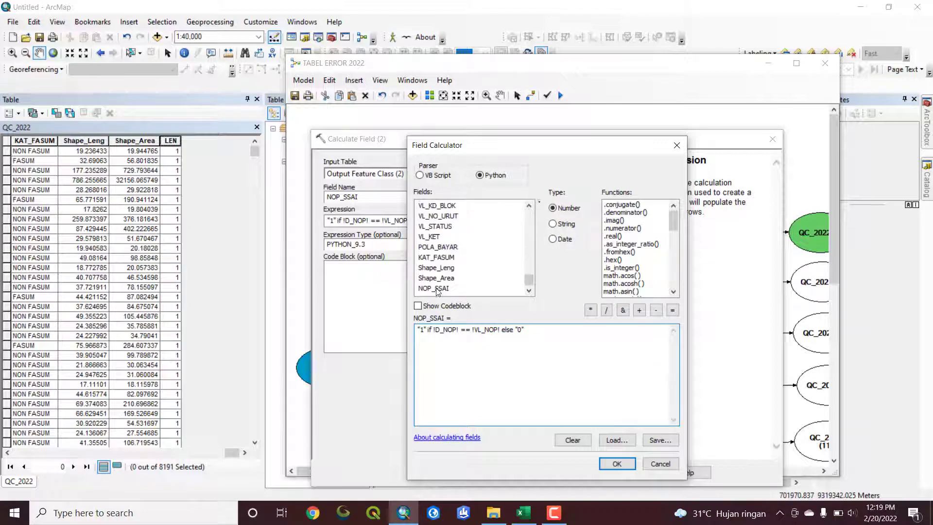
{"action": "scroll", "coordinate": [438, 231], "scroll_direction": "up", "scroll_amount": 1}
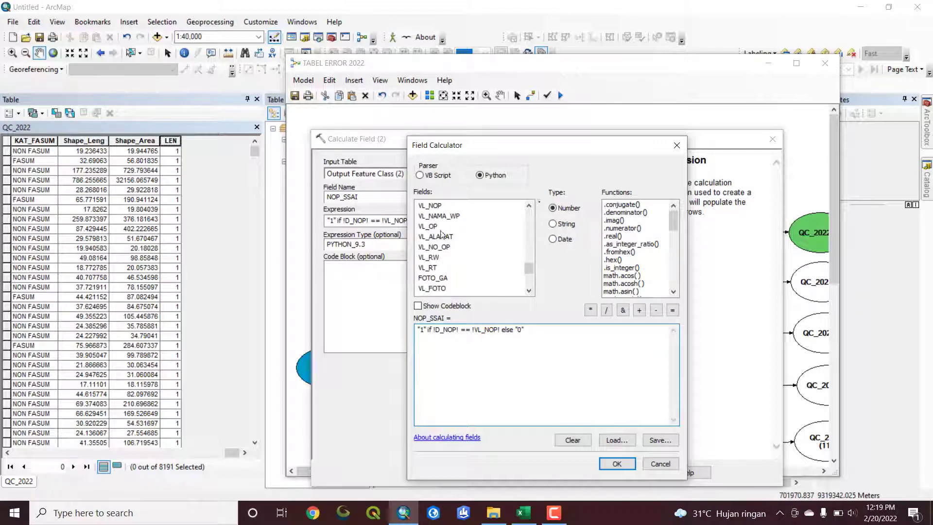
{"action": "left_click", "coordinate": [431, 206]}
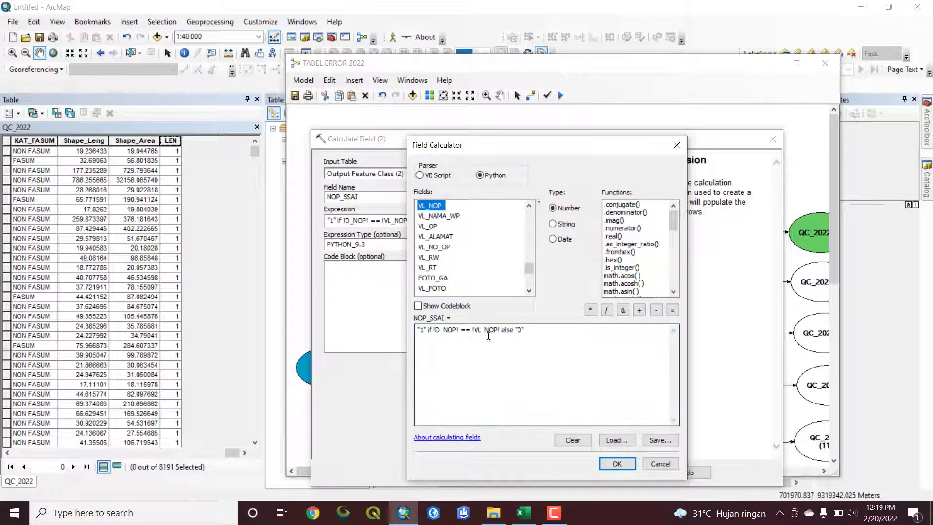
{"action": "left_click", "coordinate": [617, 464]}
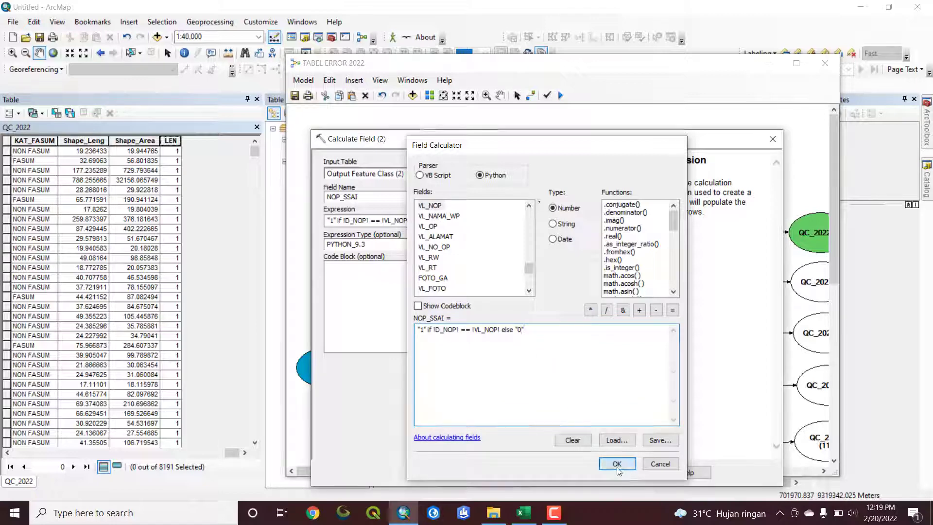
Choose PYTHON_9.3 as the expression type of Calculate Field (2) and accept the tool's settings
{"action": "left_click", "coordinate": [617, 244]}
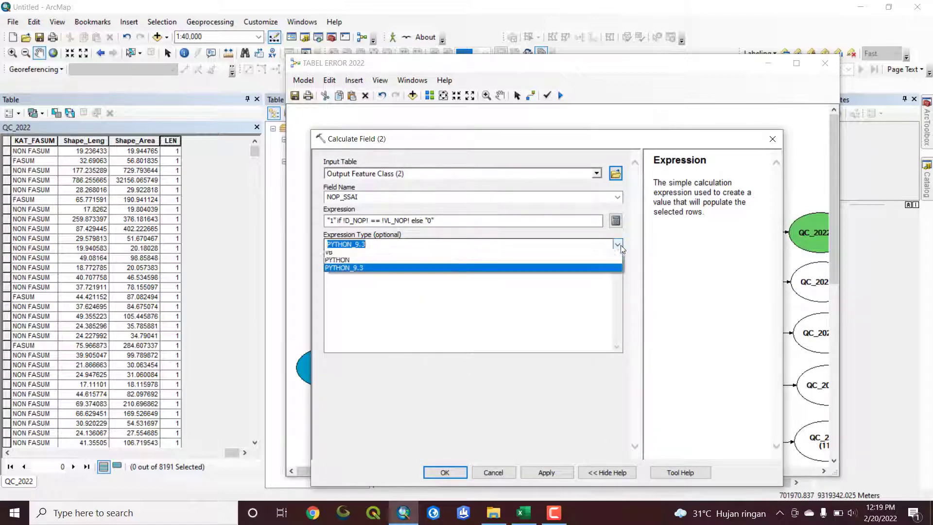
{"action": "left_click", "coordinate": [334, 272]}
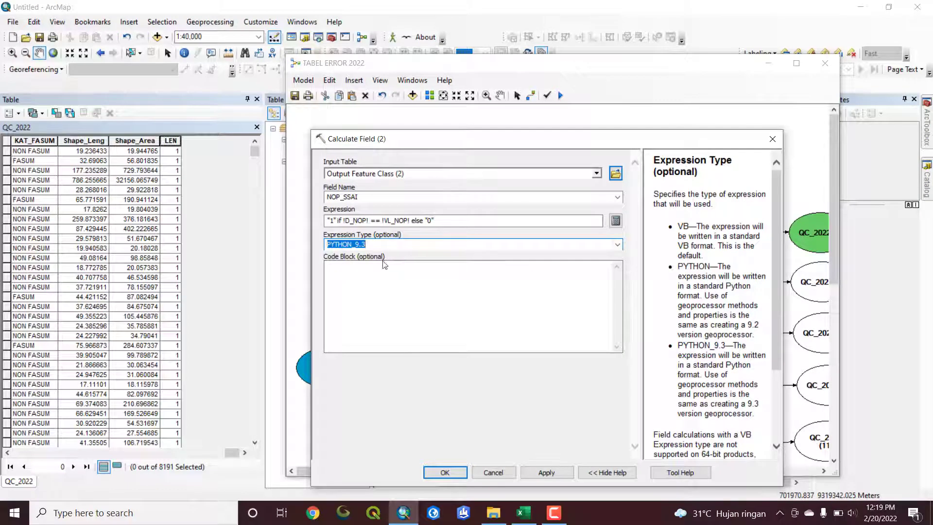
{"action": "left_click", "coordinate": [445, 473]}
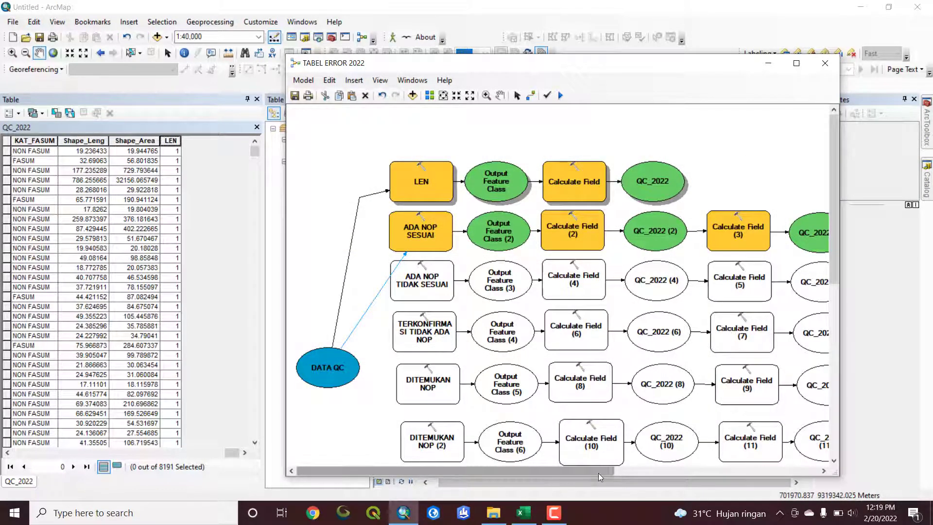
Examine Calculate Field (3), including its VB code block testing LEN against 18 and the expression in the Field Calculator
{"action": "left_click_drag", "start_coordinate": [599, 471], "coordinate": [674, 474]}
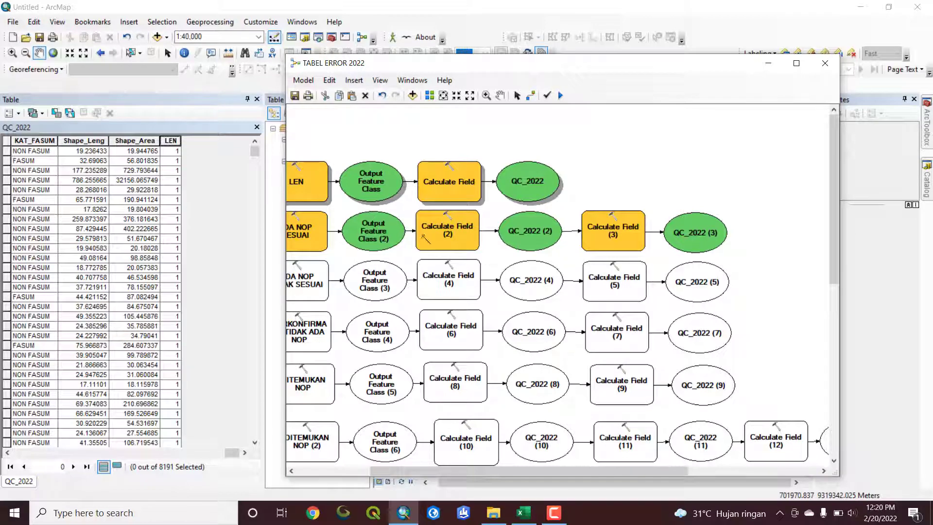
{"action": "left_click_drag", "start_coordinate": [477, 475], "coordinate": [436, 470]}
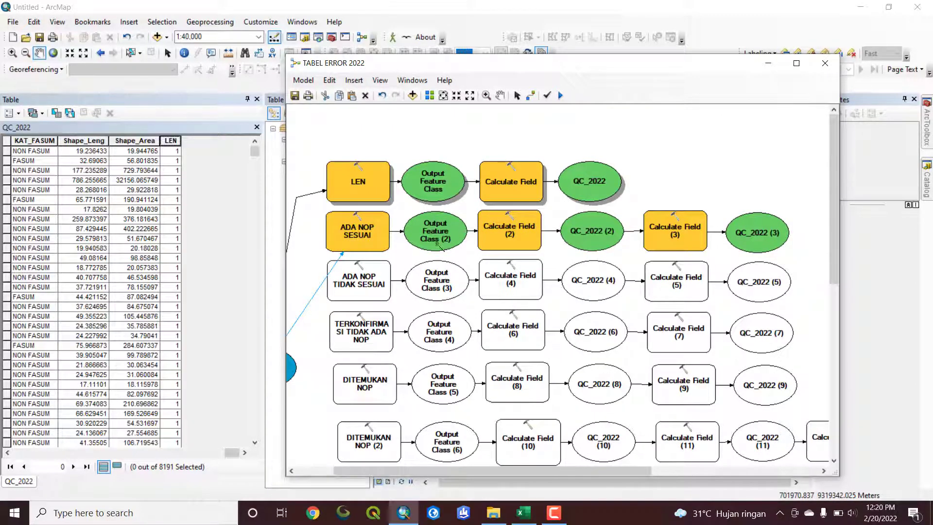
{"action": "double_click", "coordinate": [681, 236]}
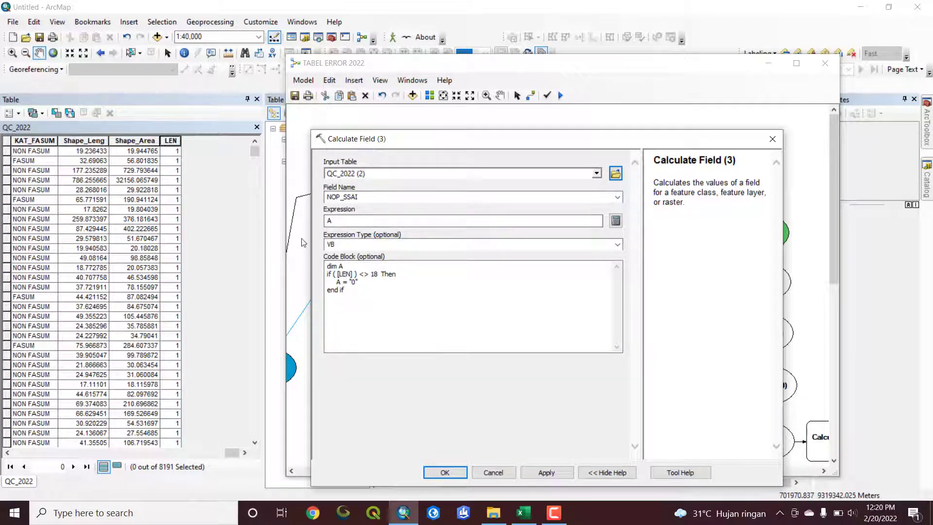
{"action": "left_click_drag", "start_coordinate": [386, 140], "coordinate": [391, 112]}
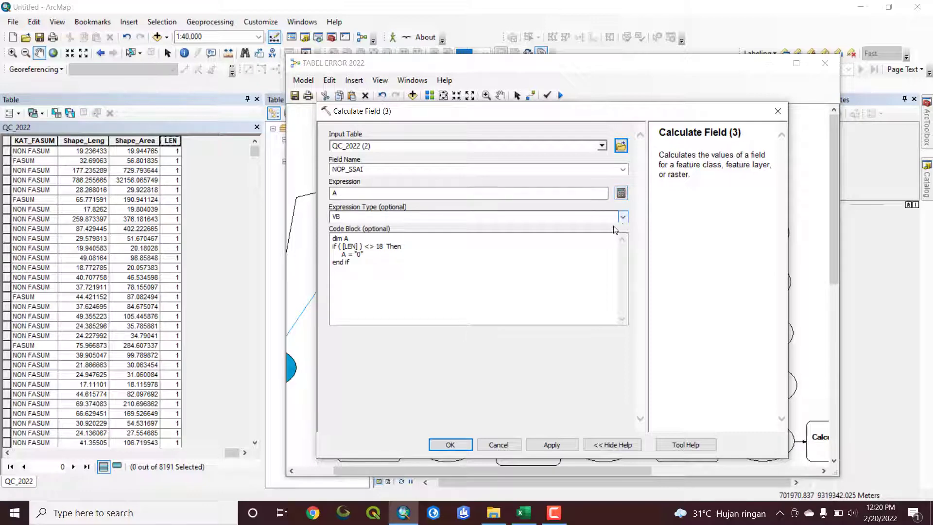
{"action": "left_click", "coordinate": [621, 193]}
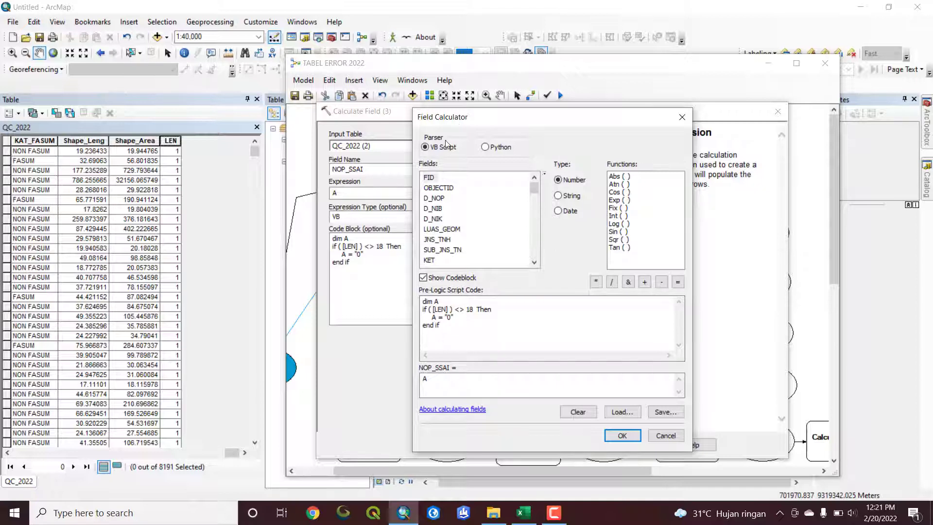
{"action": "left_click_drag", "start_coordinate": [465, 122], "coordinate": [475, 113]}
{"action": "left_click", "coordinate": [439, 371]}
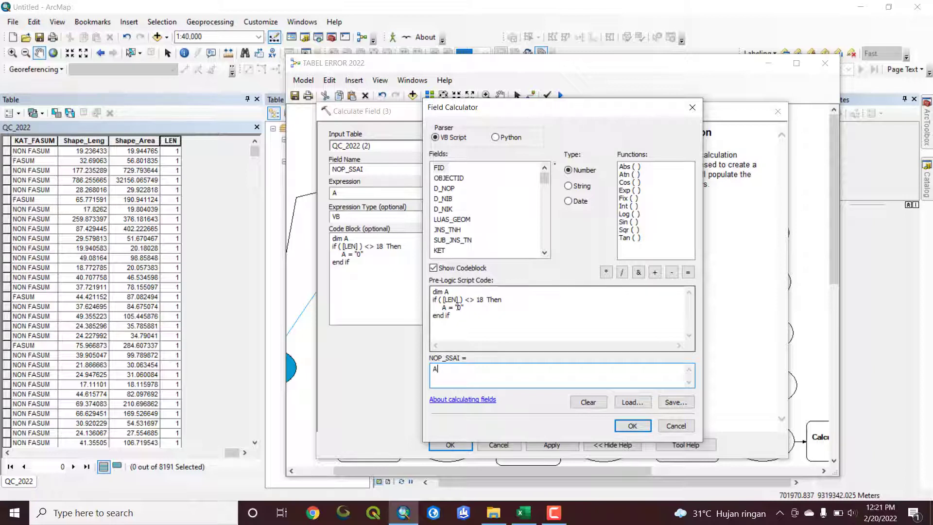
{"action": "left_click", "coordinate": [634, 426]}
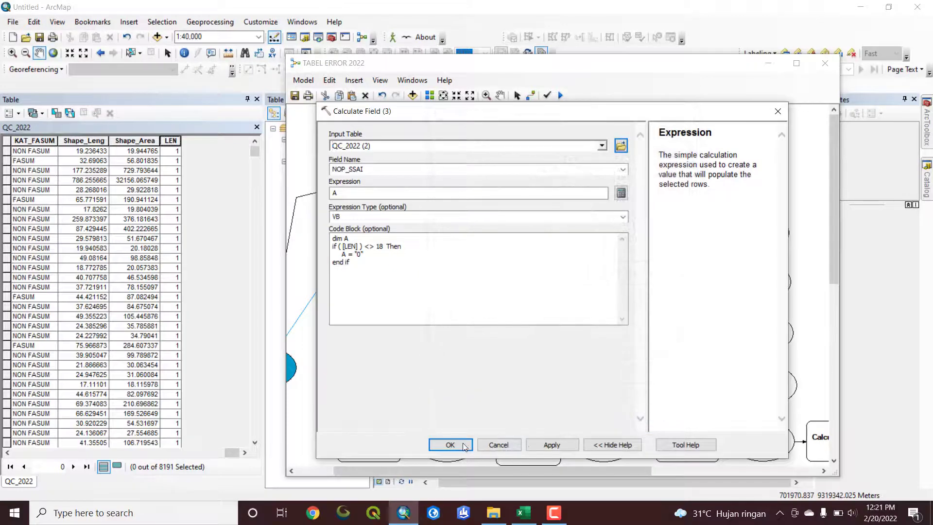
{"action": "left_click", "coordinate": [450, 445]}
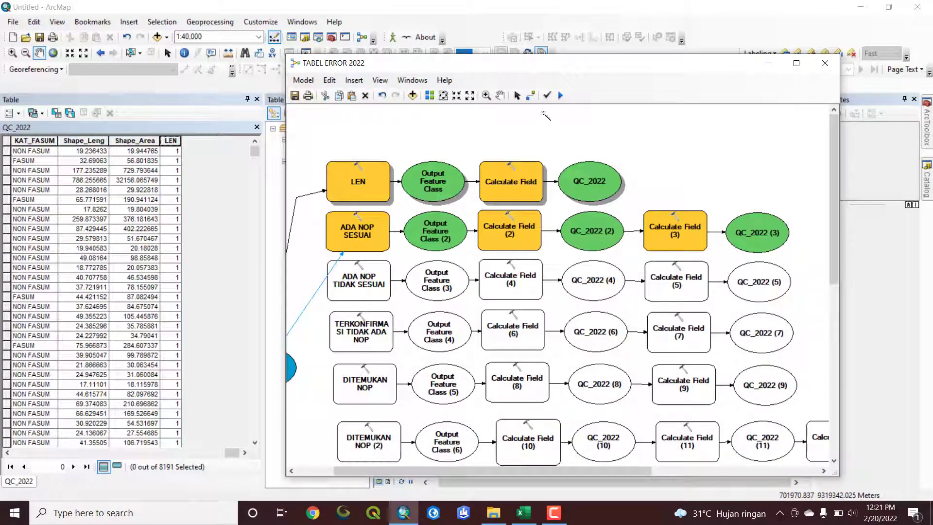
Run the TABEL ERROR 2022 model with the ADA NOP SESUAI chain to completion and close the run window
{"action": "left_click", "coordinate": [560, 96]}
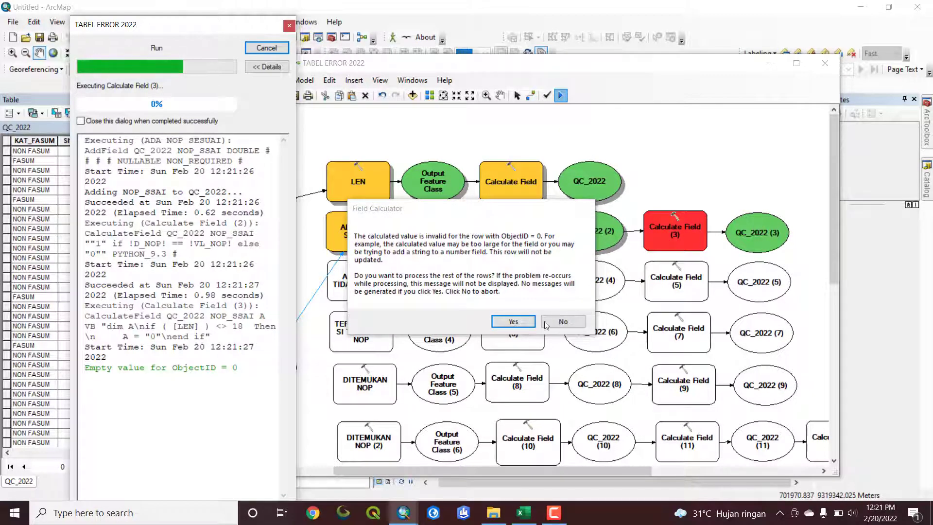
{"action": "left_click", "coordinate": [547, 324]}
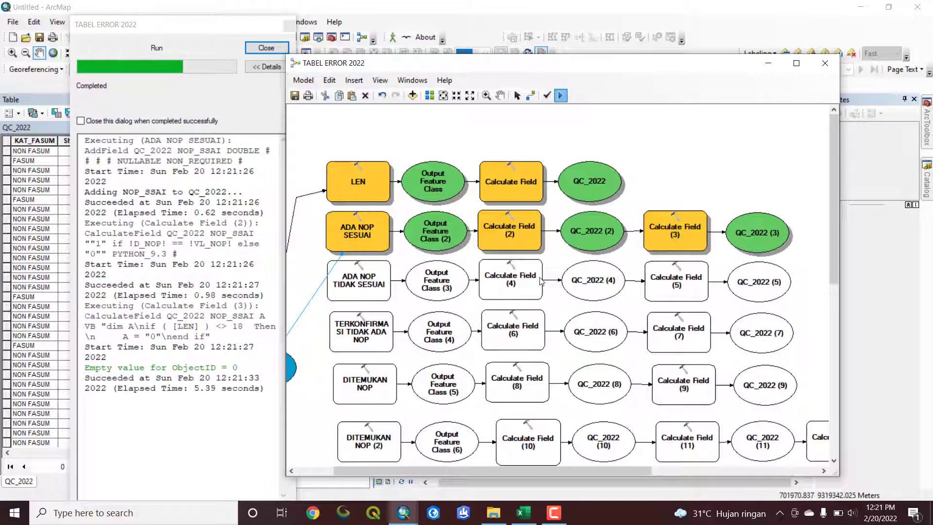
{"action": "left_click", "coordinate": [266, 48]}
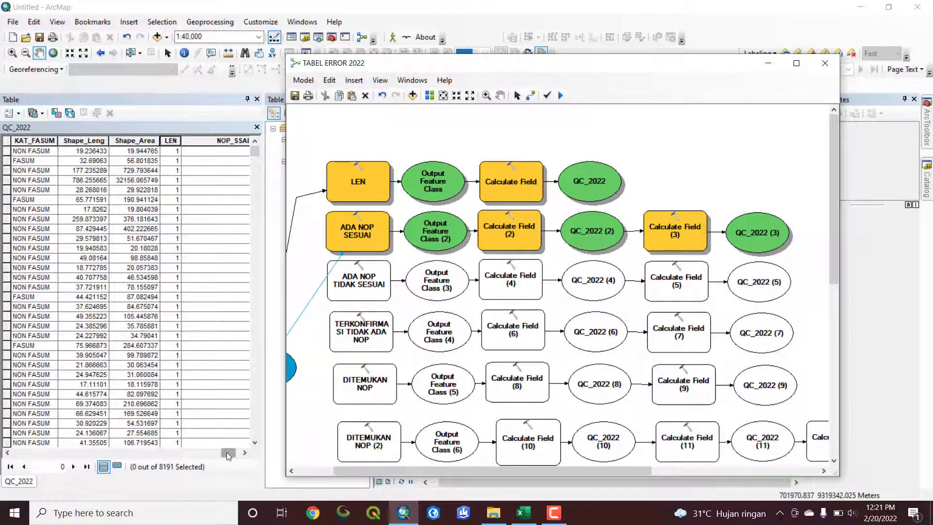
Sort the QC_2022 table by NOP_SSAI in descending order and select the first 16 records
{"action": "left_click_drag", "start_coordinate": [227, 454], "coordinate": [234, 453]}
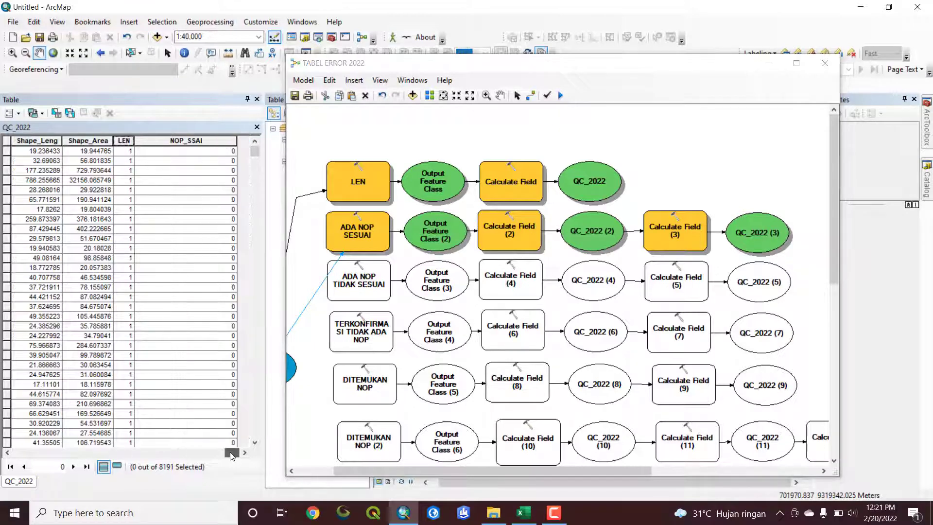
{"action": "double_click", "coordinate": [178, 142]}
{"action": "double_click", "coordinate": [178, 142]}
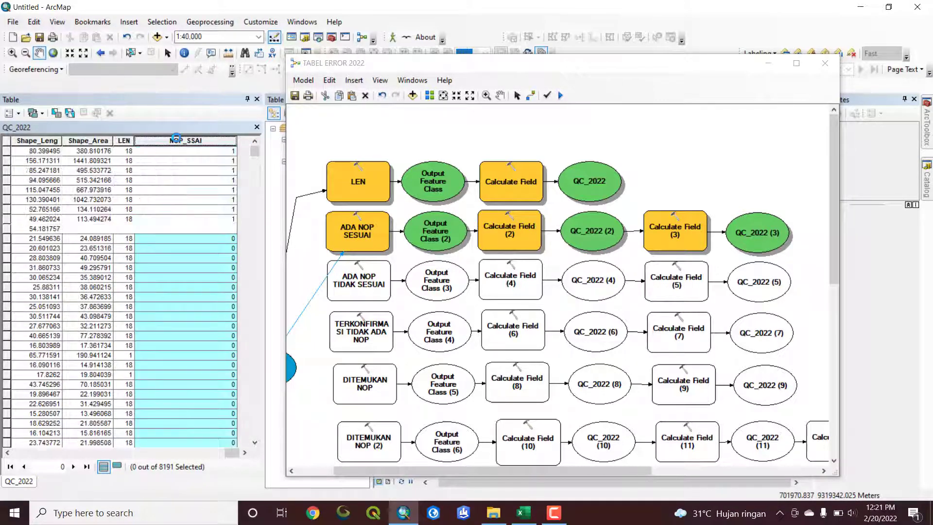
{"action": "left_click_drag", "start_coordinate": [7, 151], "coordinate": [15, 304]}
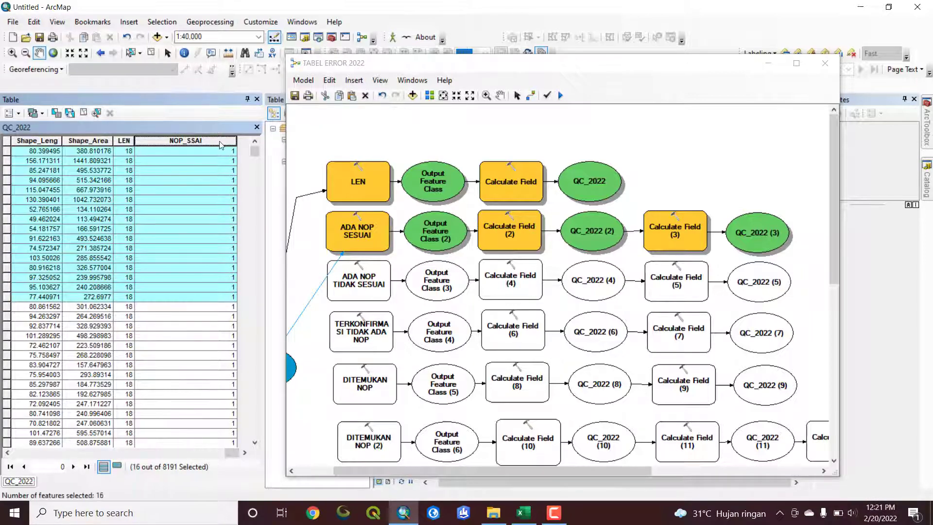
Move the D_NOP column directly before VL_NOP in the QC_2022 table and select only the first record for comparison
{"action": "left_click_drag", "start_coordinate": [231, 452], "coordinate": [17, 455]}
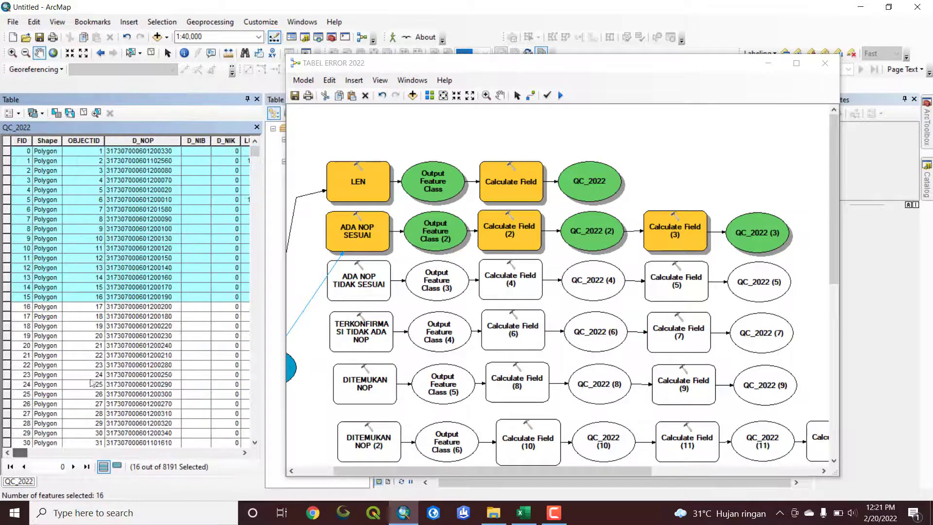
{"action": "left_click", "coordinate": [132, 140]}
{"action": "left_click_drag", "start_coordinate": [132, 140], "coordinate": [109, 157]}
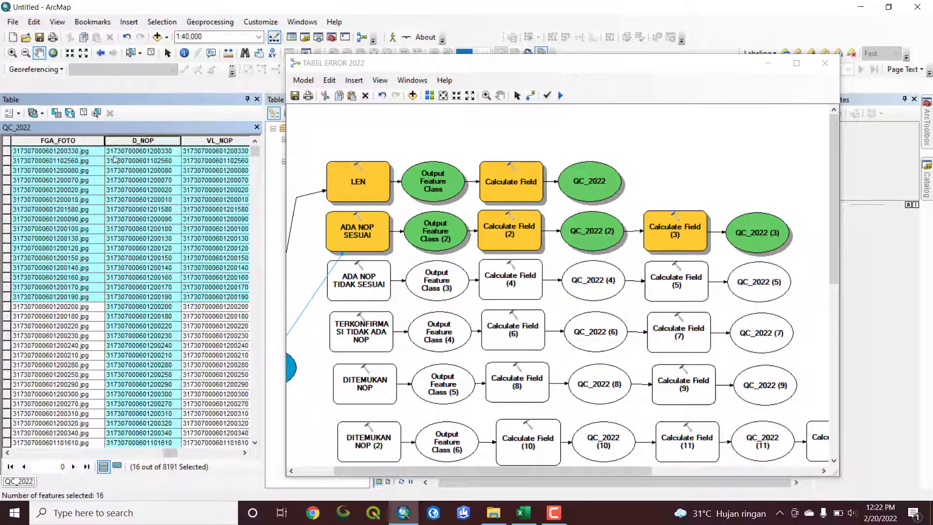
{"action": "left_click", "coordinate": [245, 452]}
{"action": "left_click", "coordinate": [6, 150]}
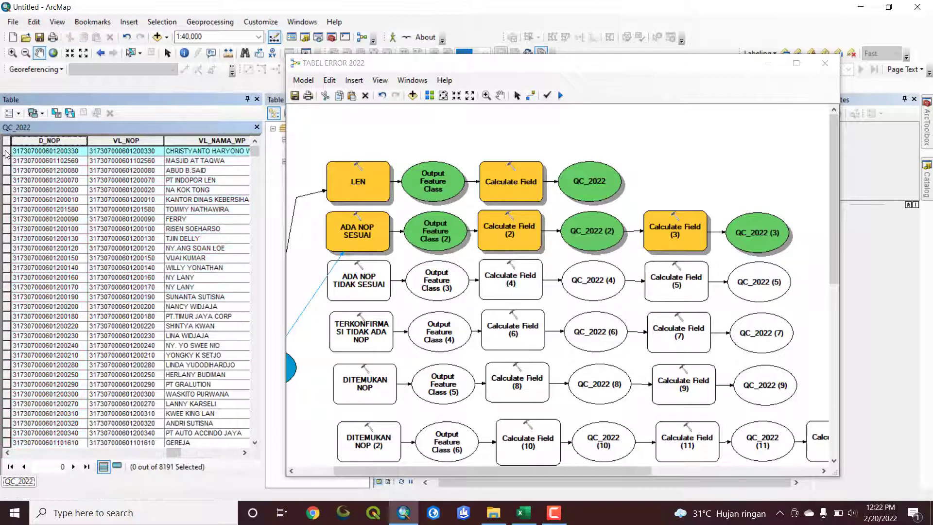
Compare the D_NOP, VL_NOP and NOP_SSAI values of records three to eight in the QC_2022 table and clear the selection
{"action": "left_click", "coordinate": [6, 160], "text": "shift"}
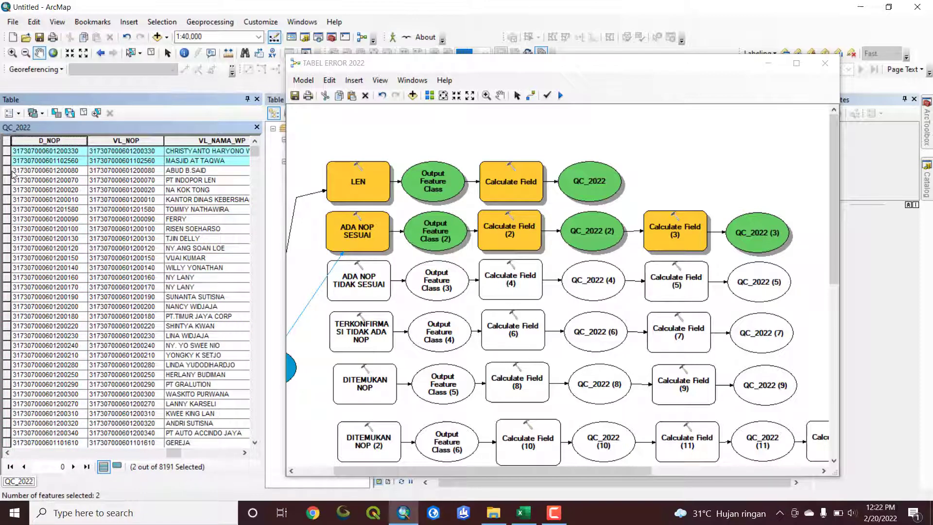
{"action": "left_click_drag", "start_coordinate": [7, 170], "coordinate": [7, 220]}
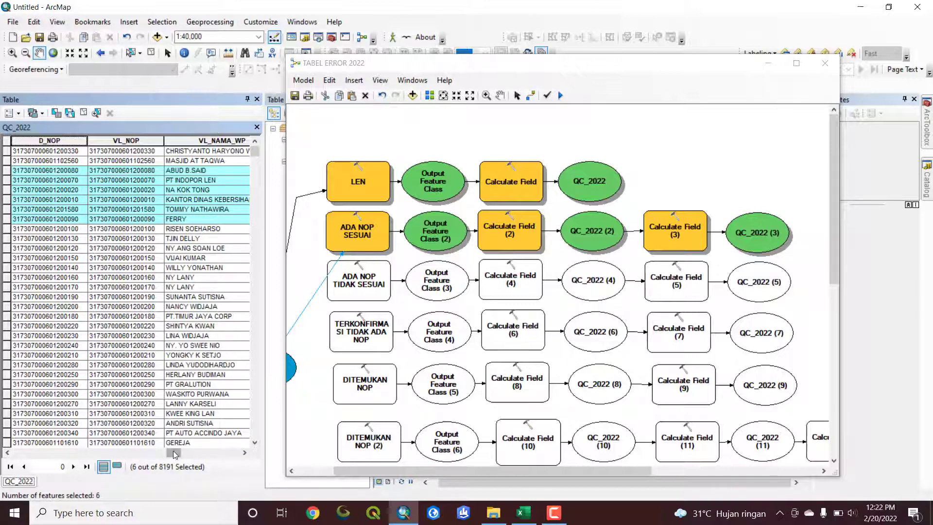
{"action": "left_click_drag", "start_coordinate": [175, 454], "coordinate": [232, 454]}
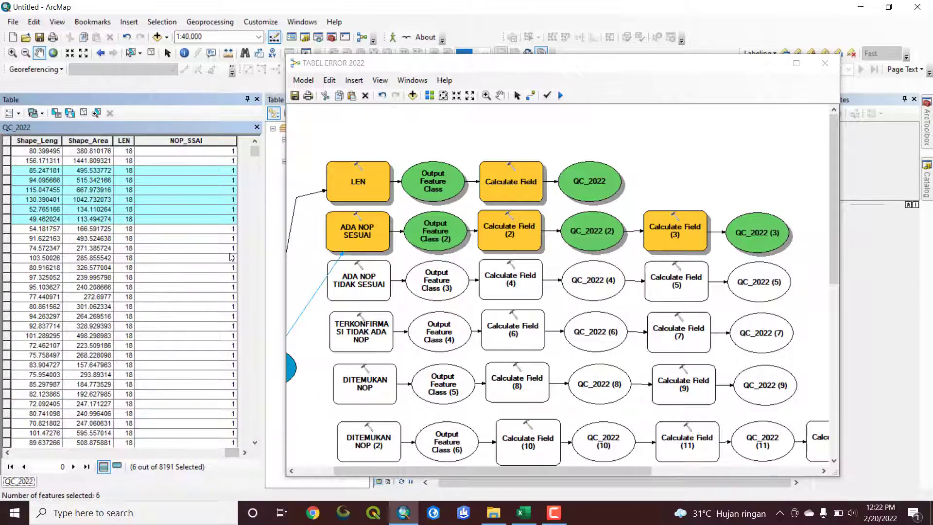
{"action": "left_click", "coordinate": [171, 141]}
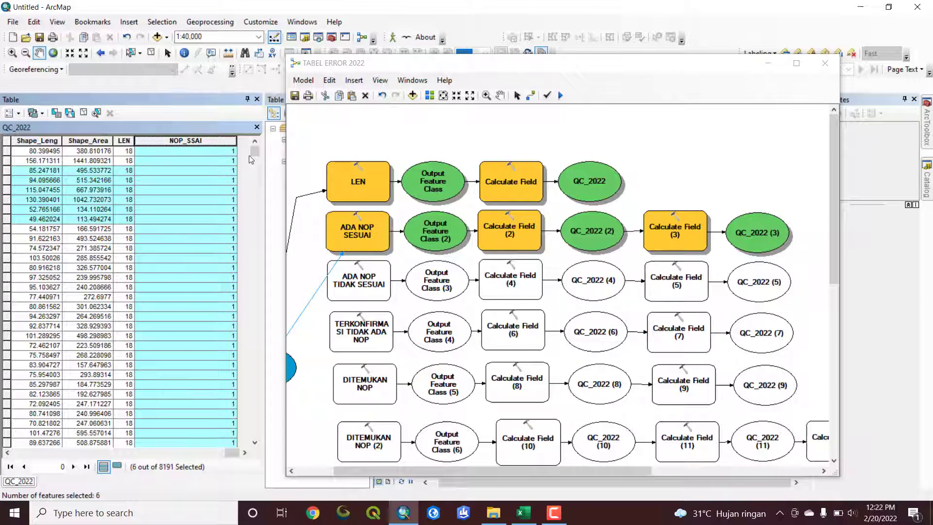
{"action": "left_click_drag", "start_coordinate": [254, 152], "coordinate": [215, 146]}
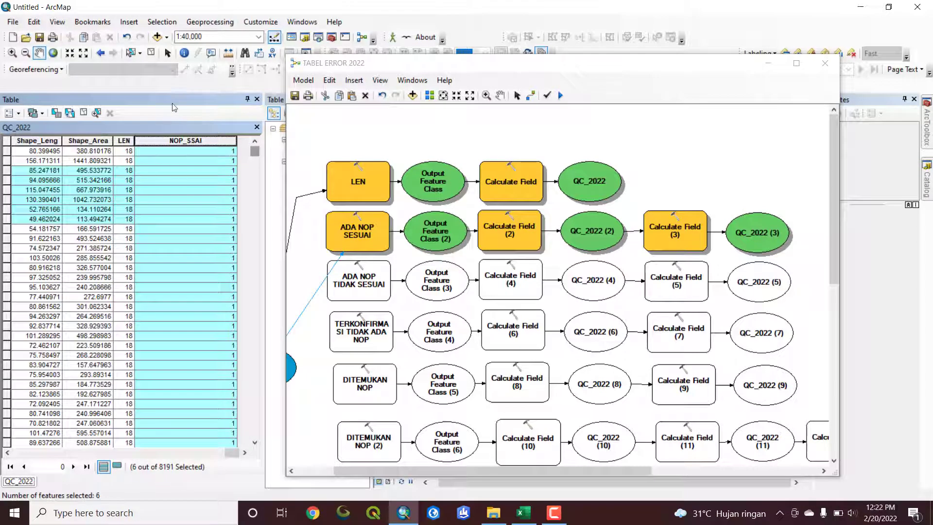
{"action": "left_click", "coordinate": [88, 111]}
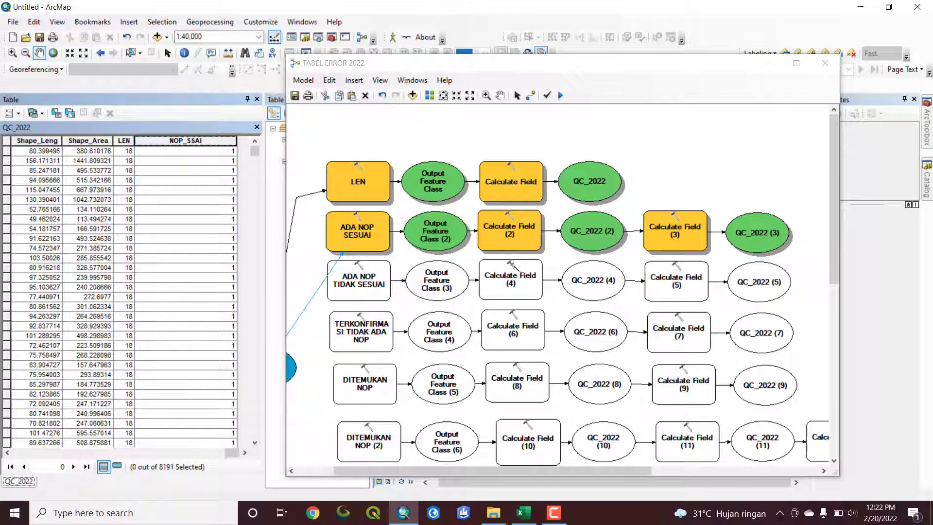
Switch to the Excel recap workbook to check the TIDAK SESUAI category under HASIL QC NOP, and return to the ArcMap model
{"action": "left_click_drag", "start_coordinate": [512, 65], "coordinate": [573, 30]}
{"action": "left_click_drag", "start_coordinate": [419, 441], "coordinate": [391, 440]}
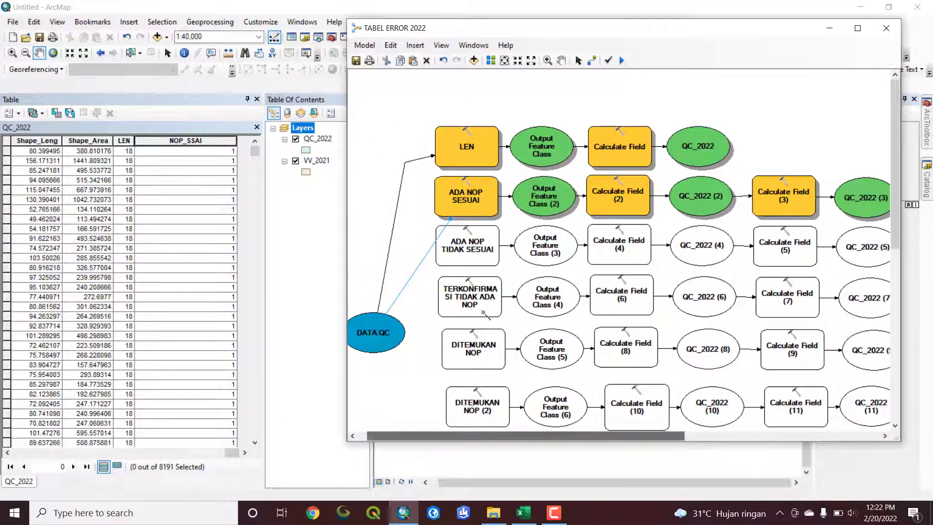
{"action": "left_click", "coordinate": [523, 512]}
{"action": "left_click", "coordinate": [301, 265]}
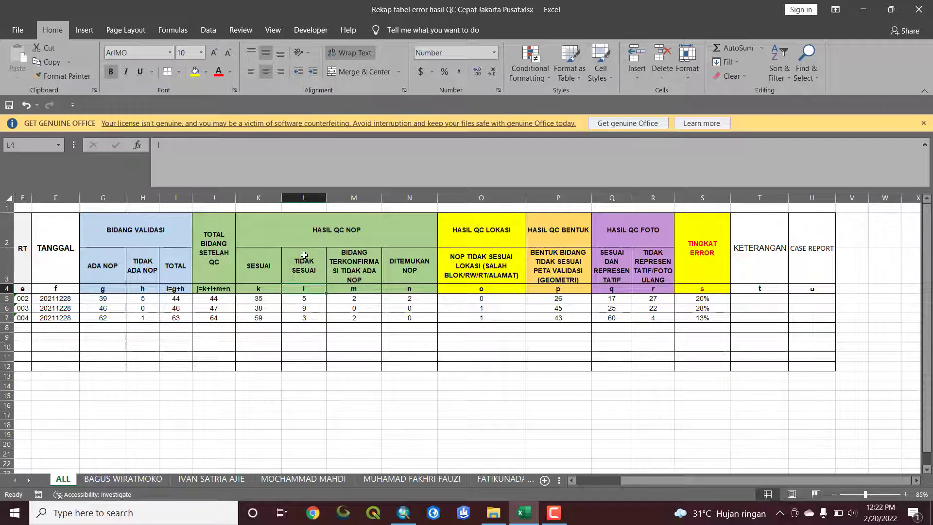
{"action": "left_click", "coordinate": [304, 266]}
{"action": "left_click", "coordinate": [403, 515]}
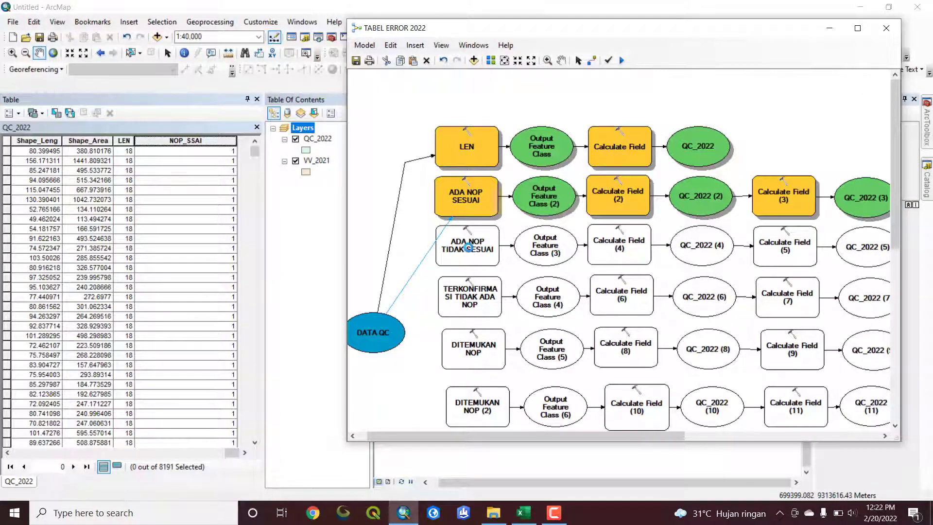
Review the ADA NOP TIDAK SESUAI field settings and connect DATA QC to that tool as its Input Table
{"action": "double_click", "coordinate": [468, 247]}
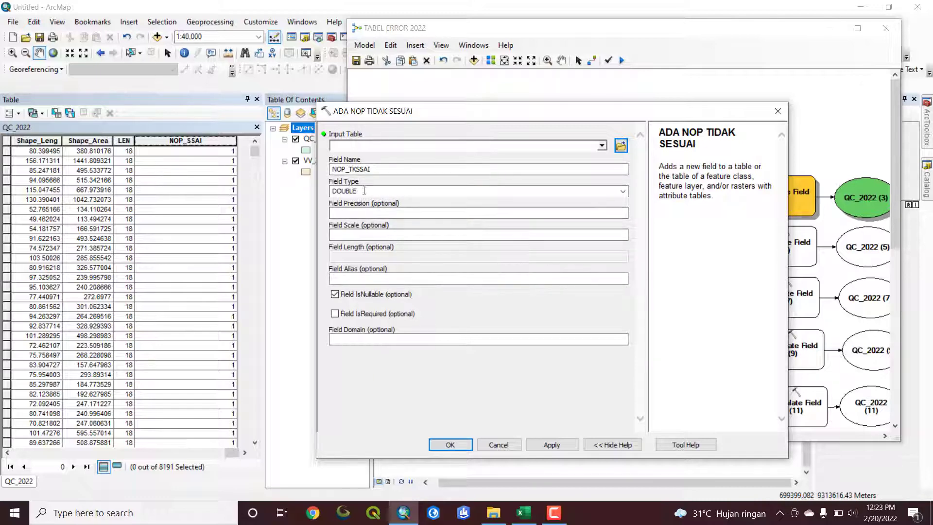
{"action": "left_click", "coordinate": [451, 445]}
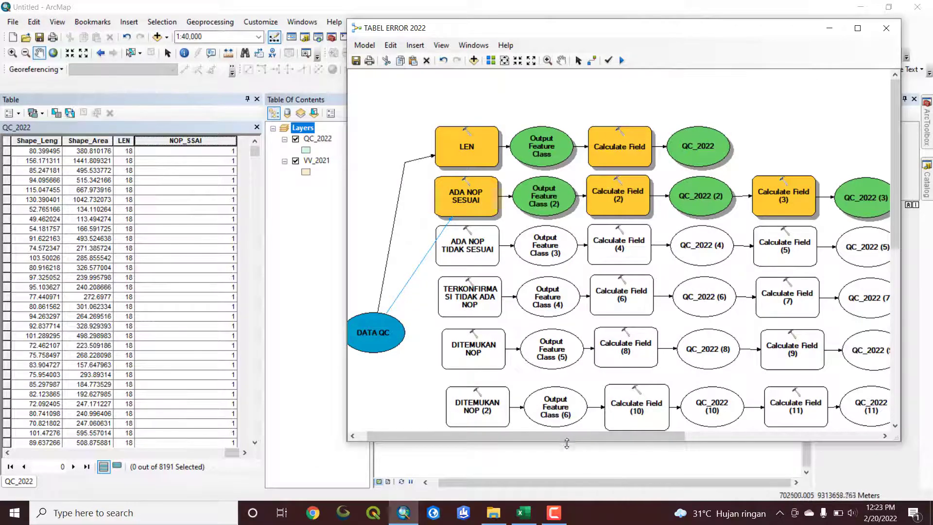
{"action": "mouse_move", "coordinate": [564, 436]}
{"action": "left_mouse_down"}
{"action": "mouse_move", "coordinate": [616, 438]}
{"action": "mouse_move", "coordinate": [549, 440]}
{"action": "left_mouse_up"}
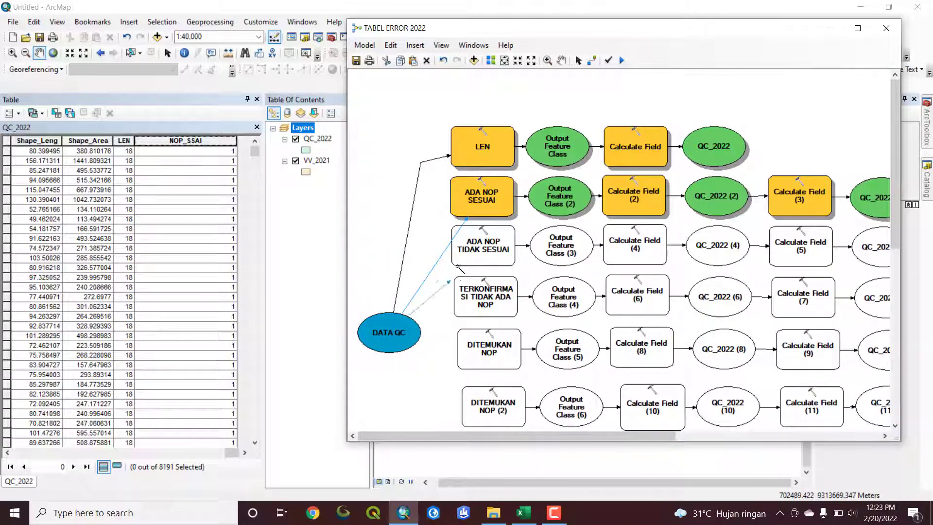
{"action": "left_click", "coordinate": [462, 250]}
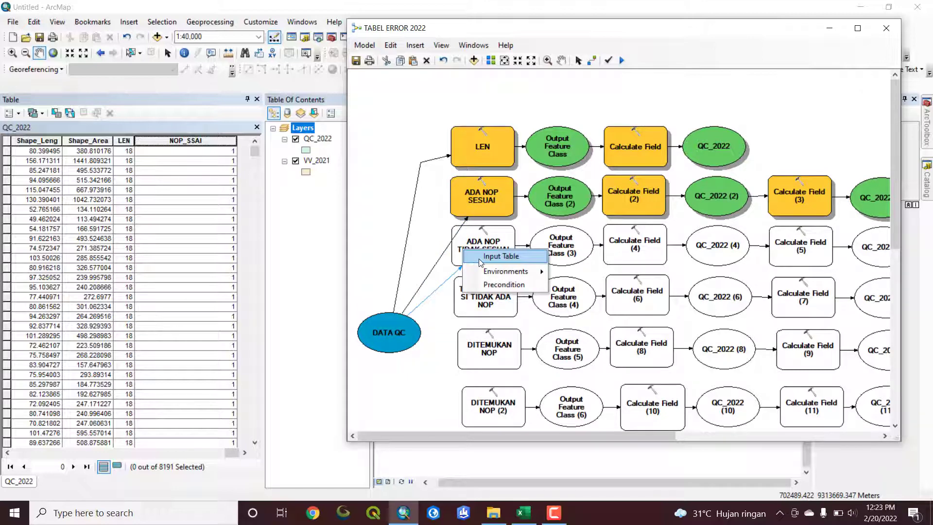
{"action": "left_click", "coordinate": [501, 256]}
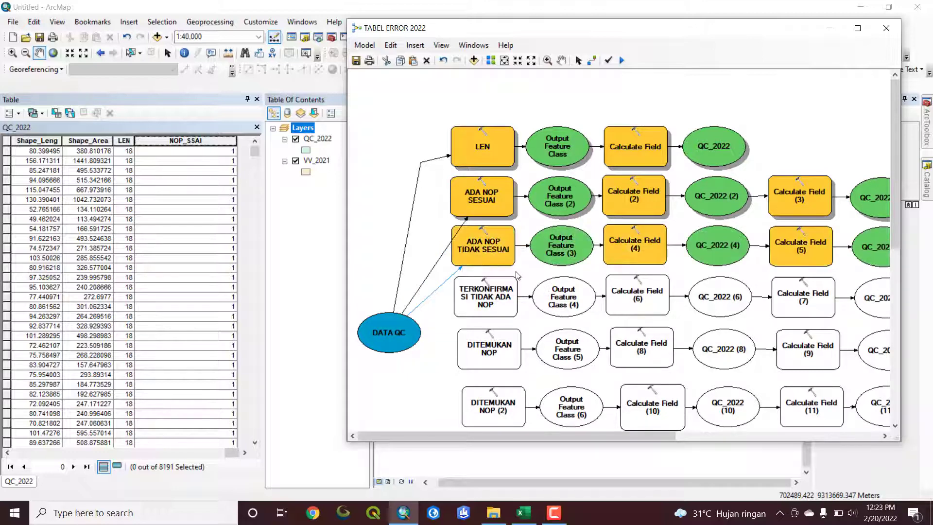
Examine the field name and Python expression comparing D_NOP with VL_NOP in Calculate Field (4)
{"action": "double_click", "coordinate": [640, 249]}
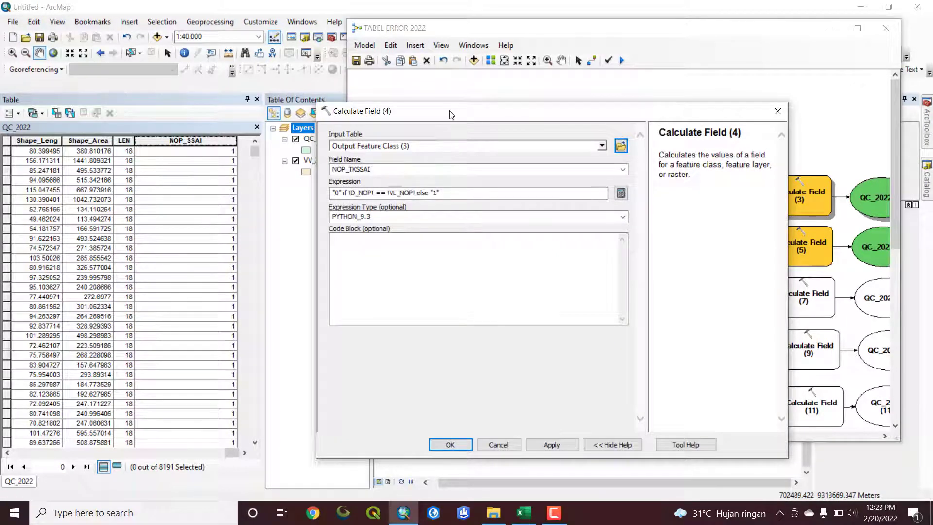
{"action": "left_click_drag", "start_coordinate": [451, 114], "coordinate": [417, 93]}
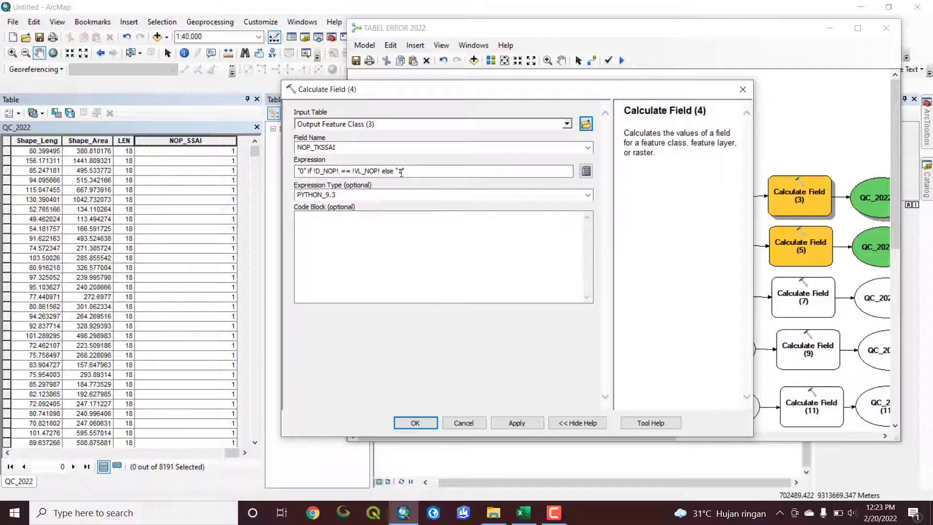
{"action": "left_click", "coordinate": [399, 173]}
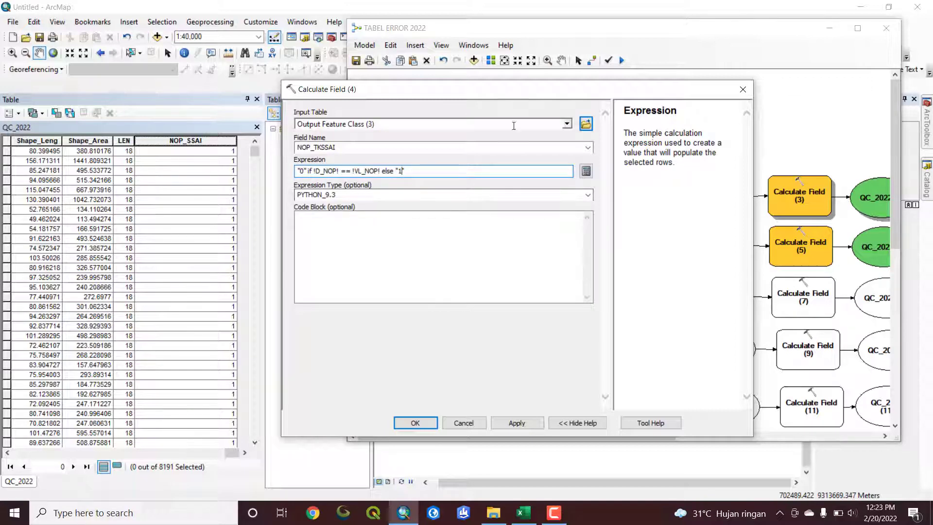
{"action": "left_click_drag", "start_coordinate": [456, 94], "coordinate": [447, 101]}
{"action": "left_click", "coordinate": [424, 432]}
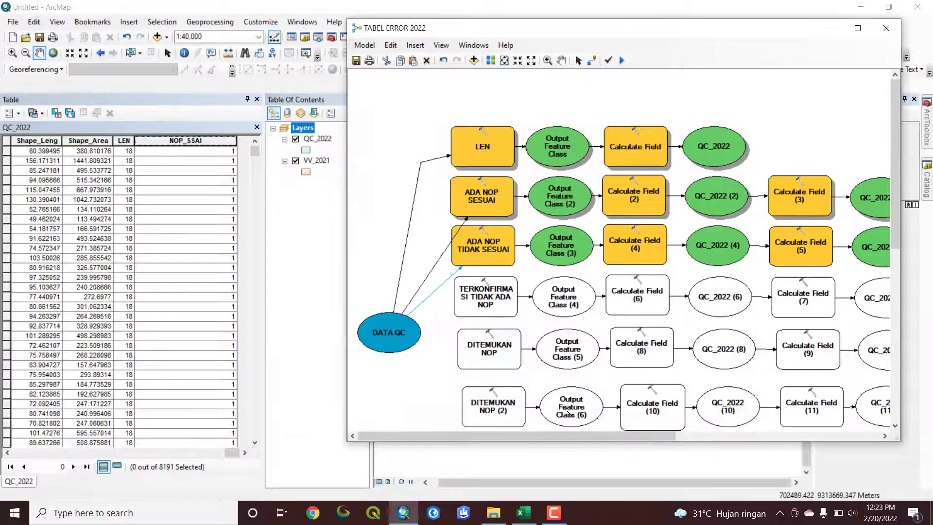
Set the field name of Calculate Field (5) to NOP_TKSSAI and recheck the settings of Calculate Field (4)
{"action": "left_click_drag", "start_coordinate": [633, 436], "coordinate": [735, 436]}
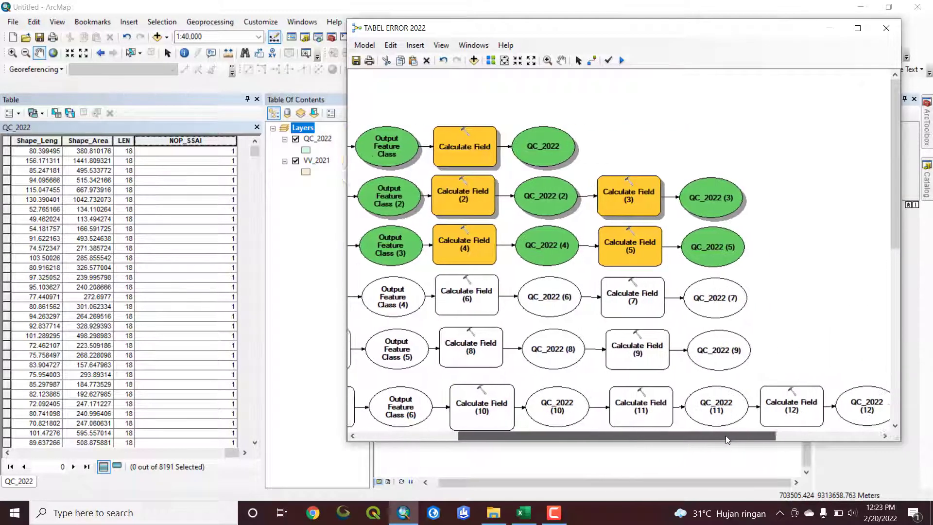
{"action": "double_click", "coordinate": [627, 250]}
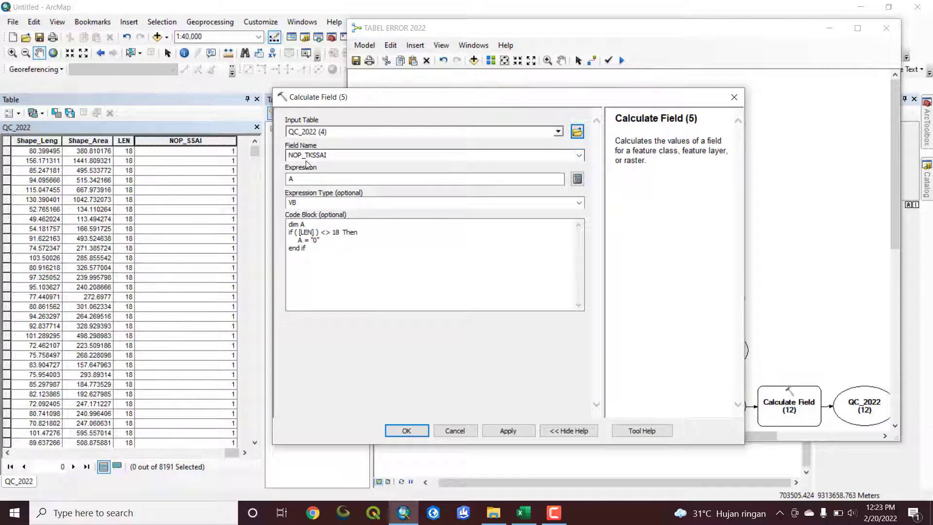
{"action": "left_click", "coordinate": [579, 155]}
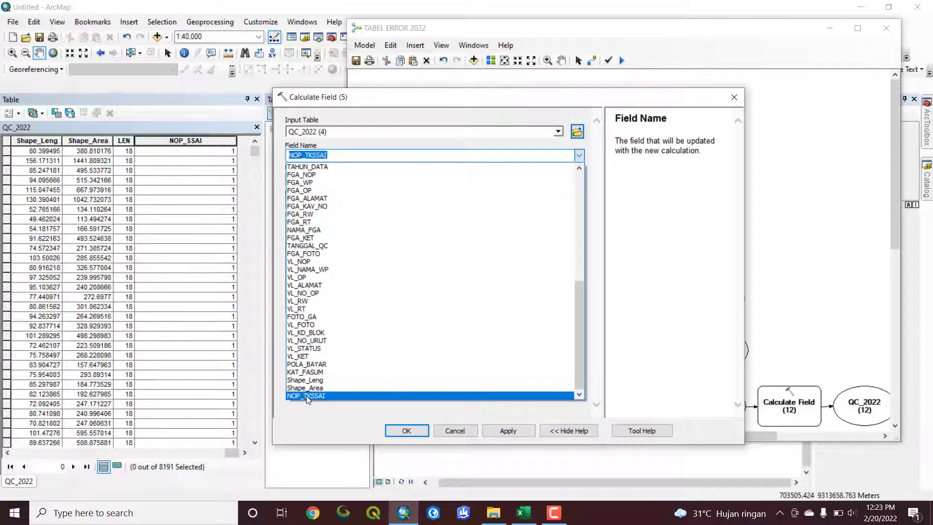
{"action": "left_click", "coordinate": [307, 396]}
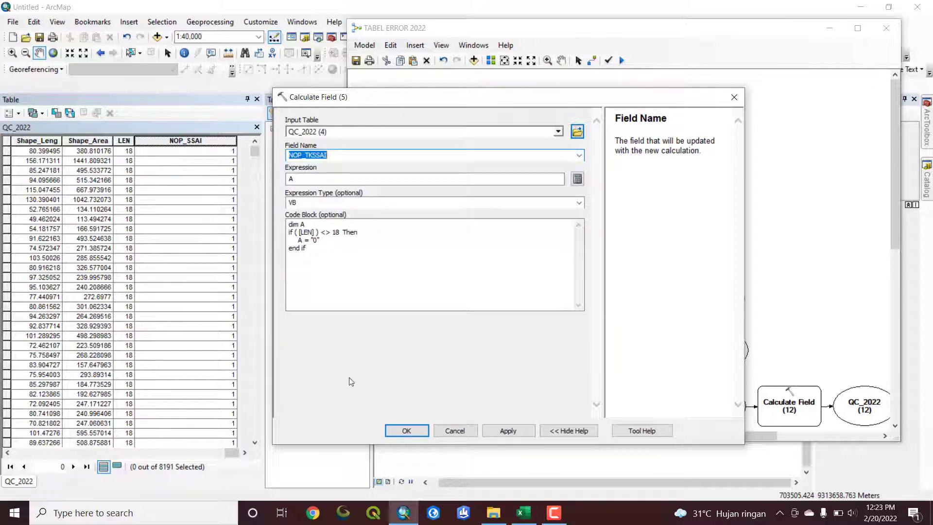
{"action": "left_click", "coordinate": [410, 431]}
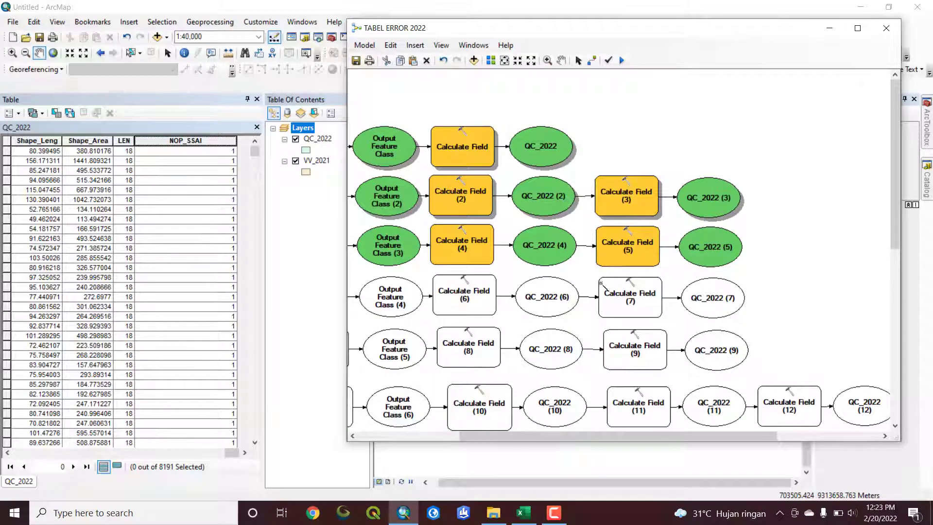
{"action": "double_click", "coordinate": [451, 258]}
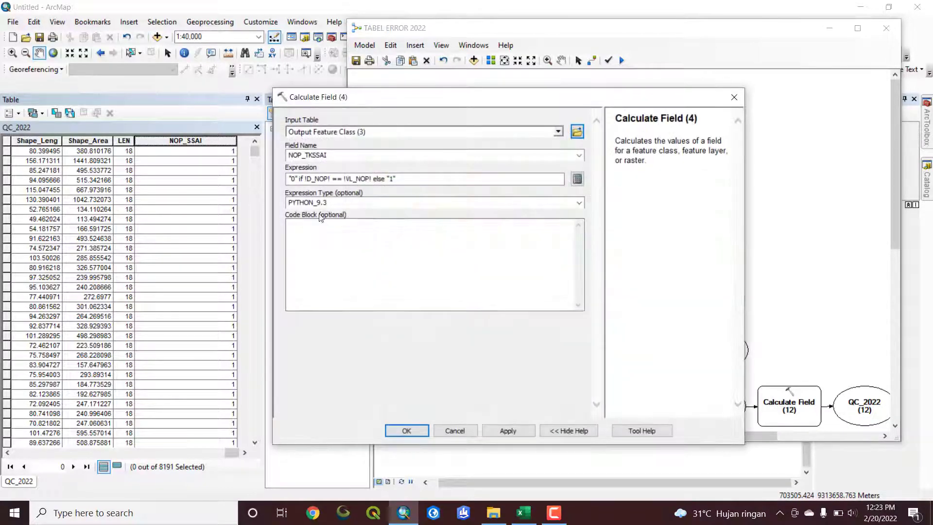
{"action": "left_click", "coordinate": [407, 431]}
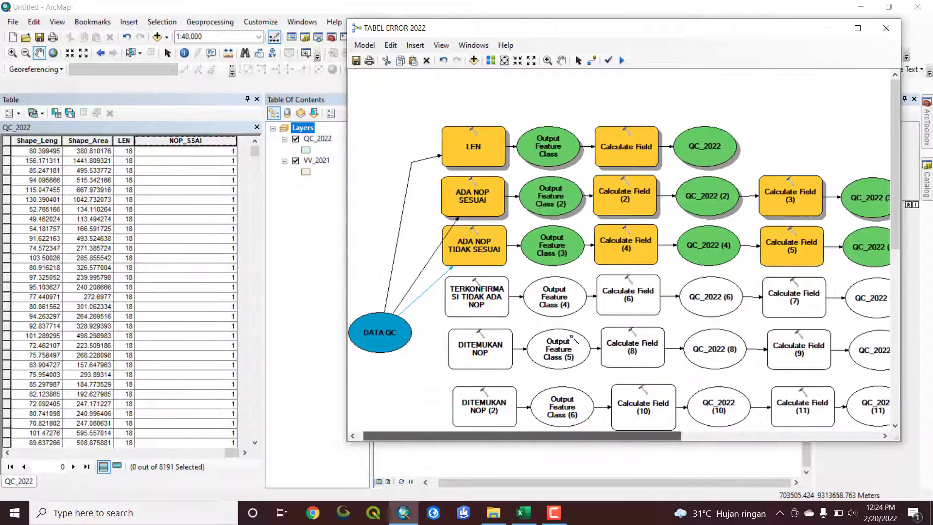
Run the TABEL ERROR 2022 model with the ADA NOP TIDAK SESUAI chain to completion and close the run window
{"action": "left_click", "coordinate": [622, 60]}
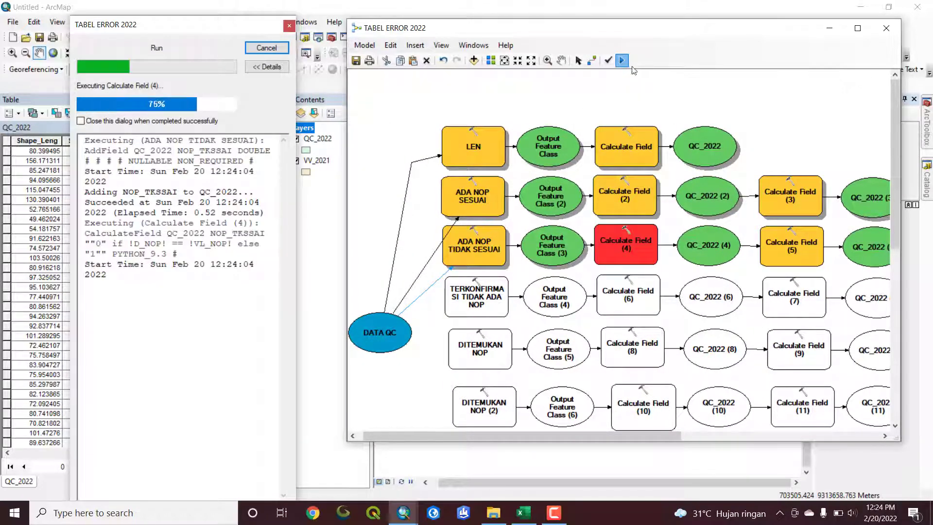
{"action": "left_click", "coordinate": [521, 327]}
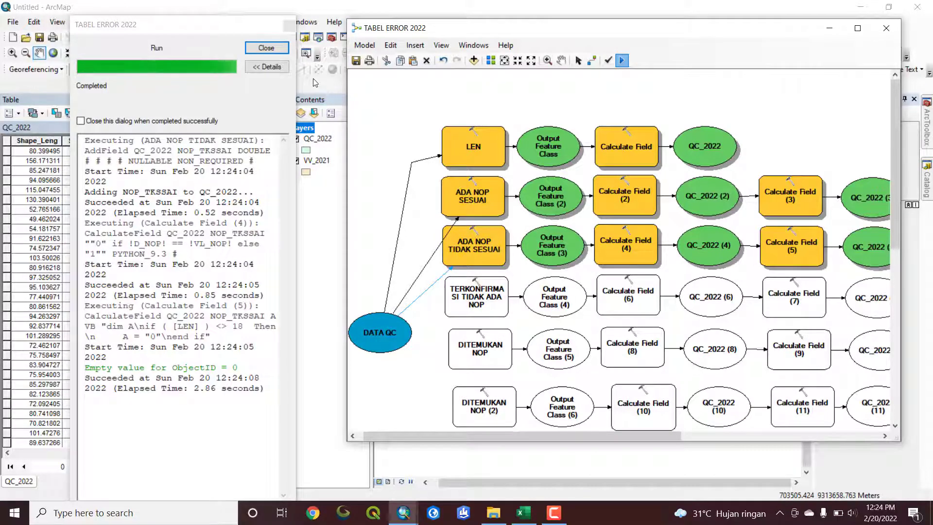
{"action": "left_click", "coordinate": [267, 47]}
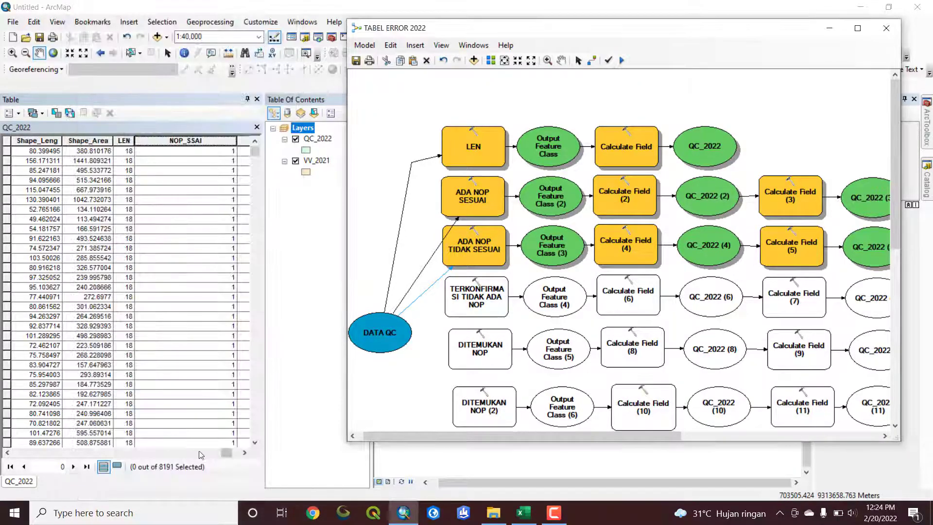
Narrow the NOP_SSAI and NOP_TKSSAI columns in the QC_2022 table and sort the records by NOP_TKSSAI in descending order
{"action": "left_click_drag", "start_coordinate": [227, 453], "coordinate": [235, 453]}
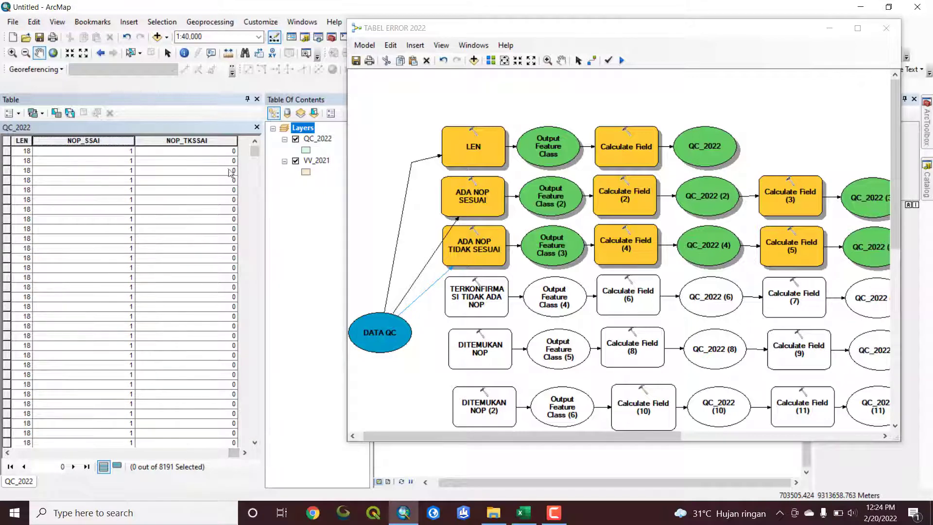
{"action": "double_click", "coordinate": [134, 140]}
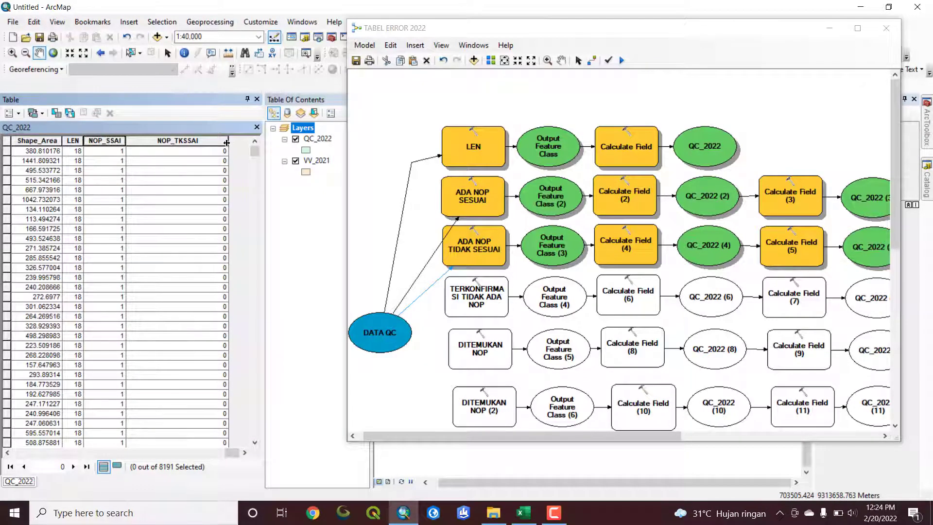
{"action": "left_click_drag", "start_coordinate": [226, 142], "coordinate": [165, 145]}
{"action": "left_click", "coordinate": [201, 140]}
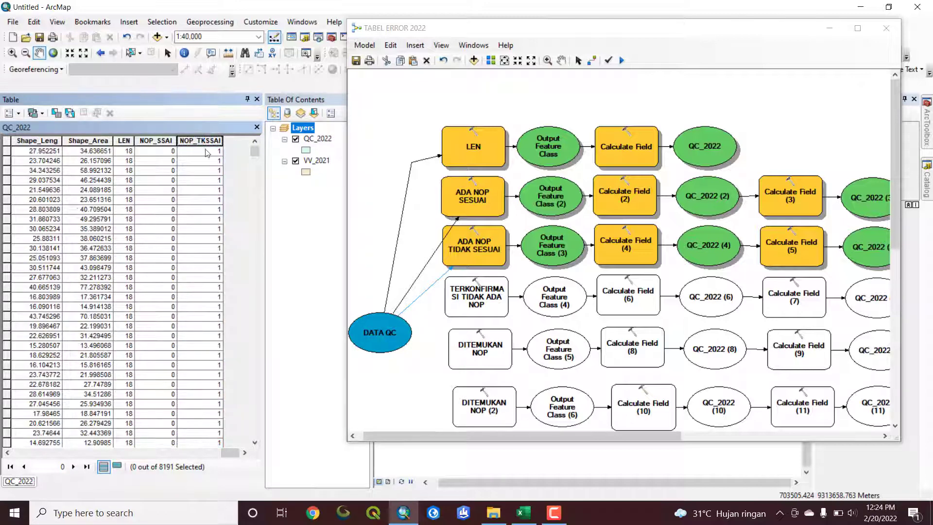
{"action": "scroll", "coordinate": [218, 208], "scroll_direction": "down", "scroll_amount": 10}
{"action": "scroll", "coordinate": [218, 278], "scroll_direction": "up", "scroll_amount": 10}
Select the first 11 records of the QC_2022 table and compare their D_NOP and VL_NOP values with NOP_TKSSAI
{"action": "left_click_drag", "start_coordinate": [6, 153], "coordinate": [27, 251]}
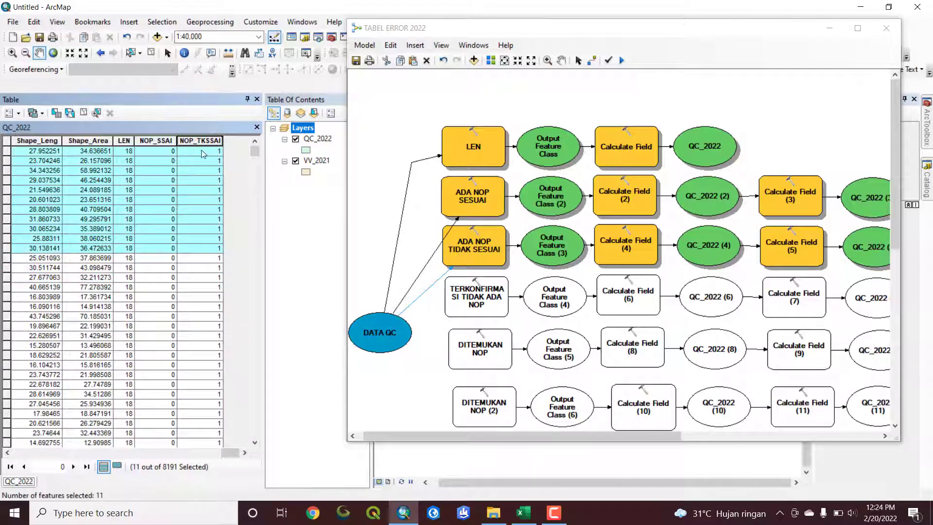
{"action": "left_click_drag", "start_coordinate": [231, 454], "coordinate": [167, 455]}
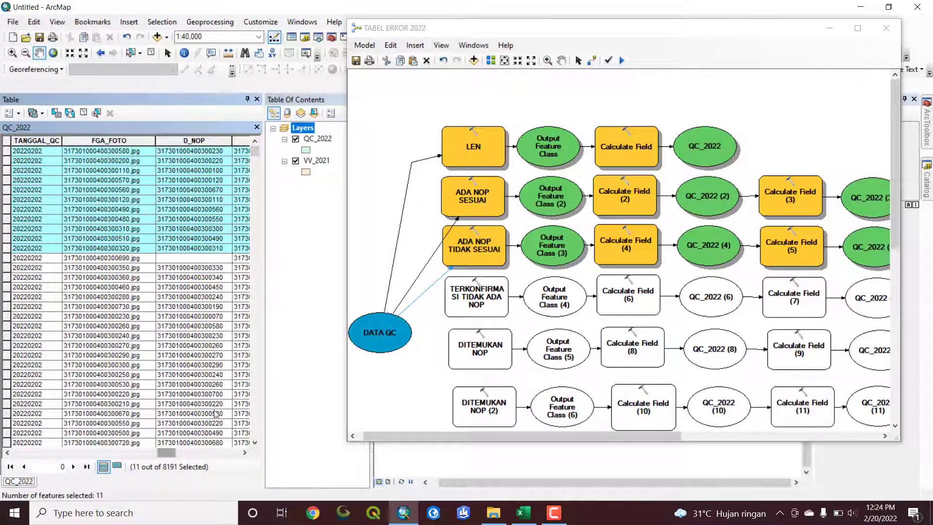
{"action": "left_click", "coordinate": [245, 453]}
{"action": "left_click", "coordinate": [245, 453]}
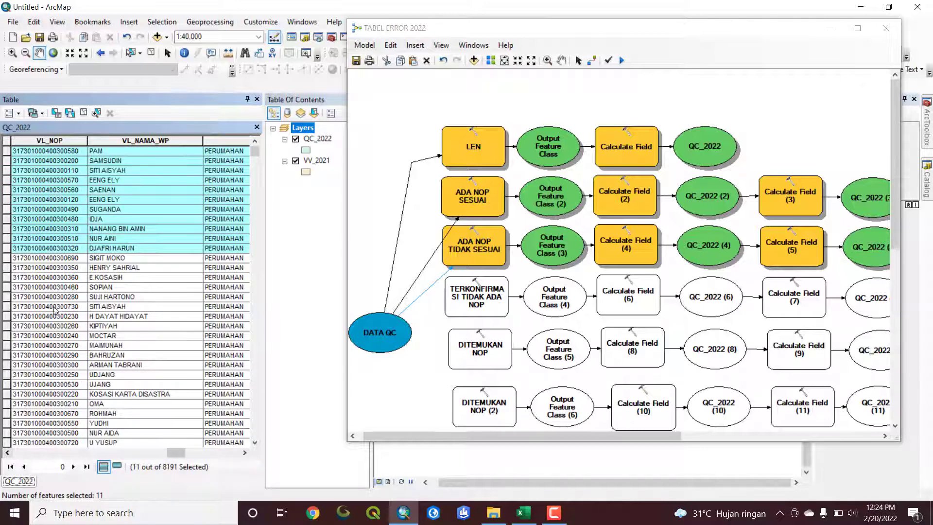
{"action": "left_click", "coordinate": [8, 453]}
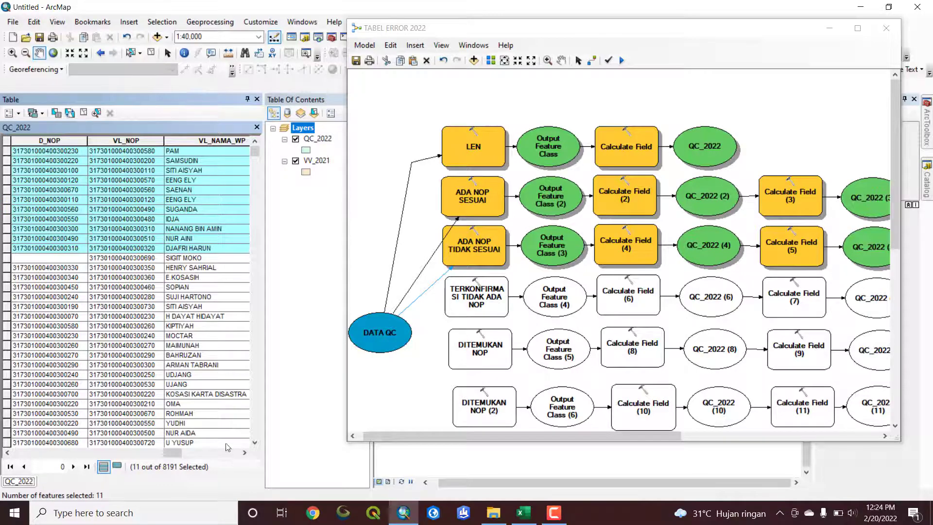
{"action": "left_click_drag", "start_coordinate": [175, 453], "coordinate": [242, 466]}
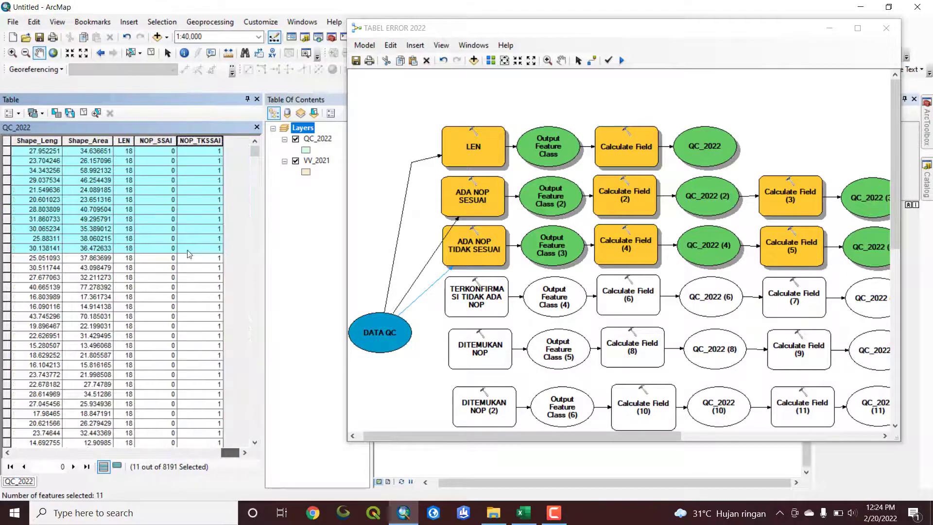
Select all records in the QC_2022 table whose NOP_TKSSAI value is 1
{"action": "scroll", "coordinate": [217, 255], "scroll_direction": "down", "scroll_amount": 10}
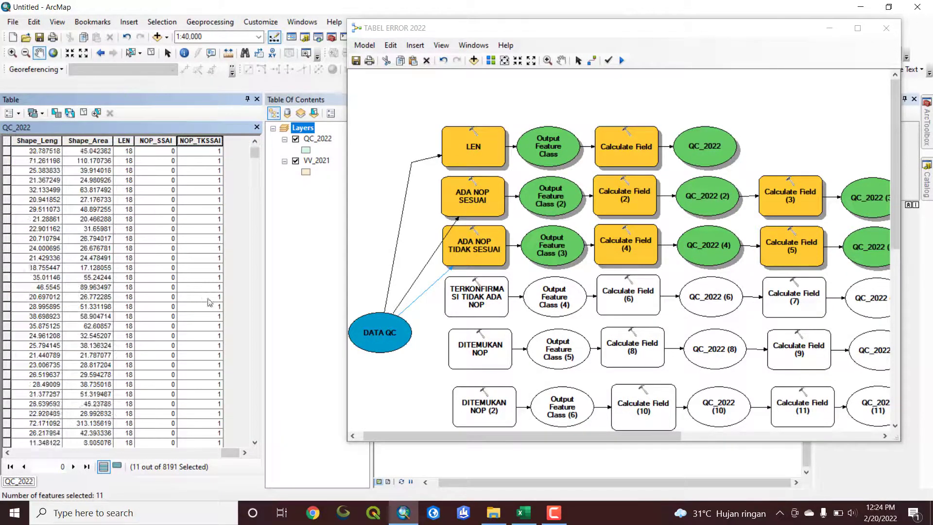
{"action": "left_click_drag", "start_coordinate": [259, 159], "coordinate": [256, 140]}
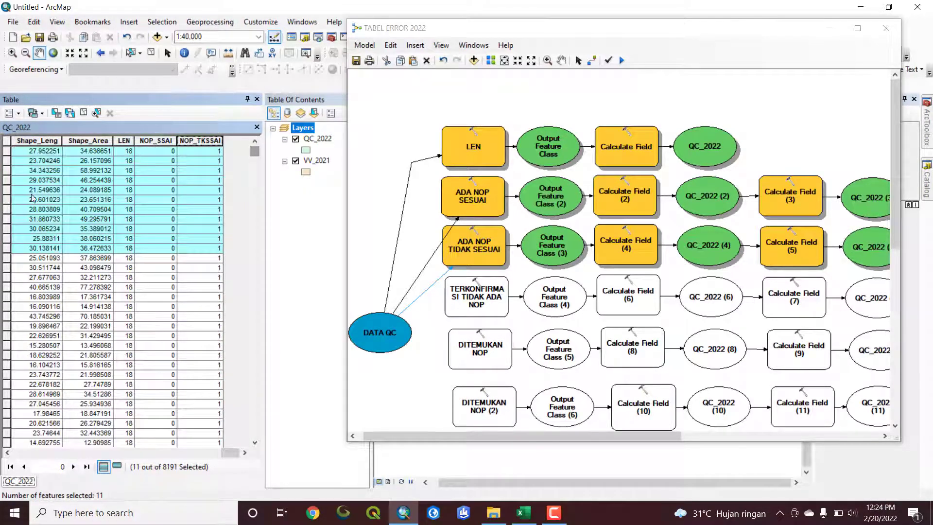
{"action": "scroll", "coordinate": [152, 350], "scroll_direction": "down", "scroll_amount": 4}
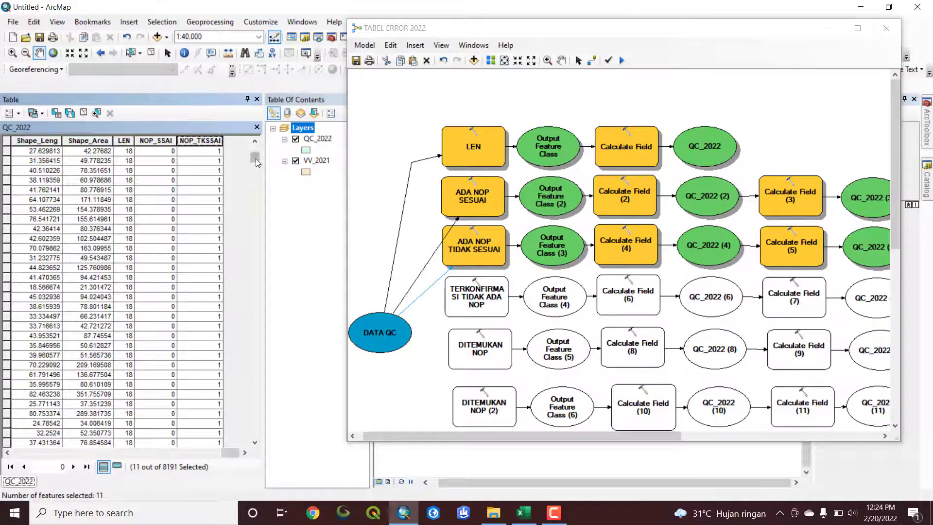
{"action": "left_click_drag", "start_coordinate": [254, 158], "coordinate": [255, 178]}
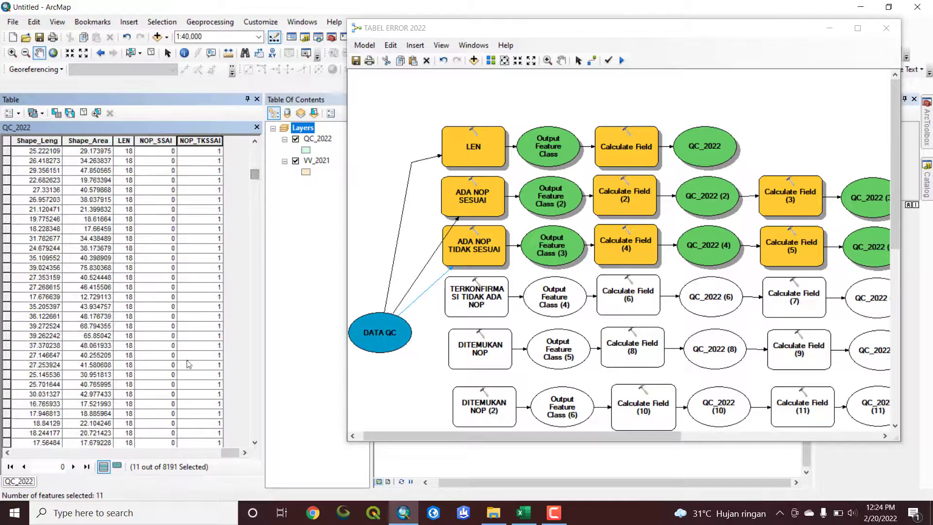
{"action": "scroll", "coordinate": [146, 398], "scroll_direction": "down", "scroll_amount": 5}
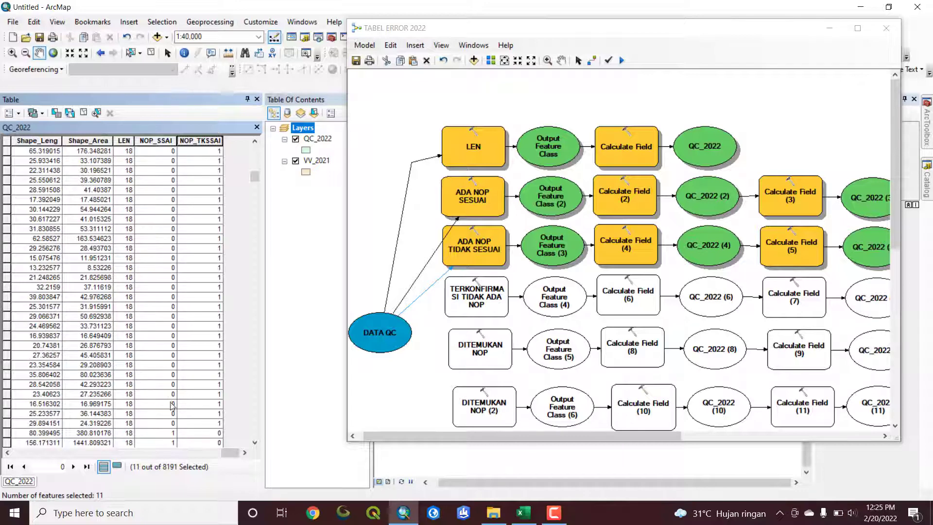
{"action": "left_click", "coordinate": [12, 280], "text": "shift"}
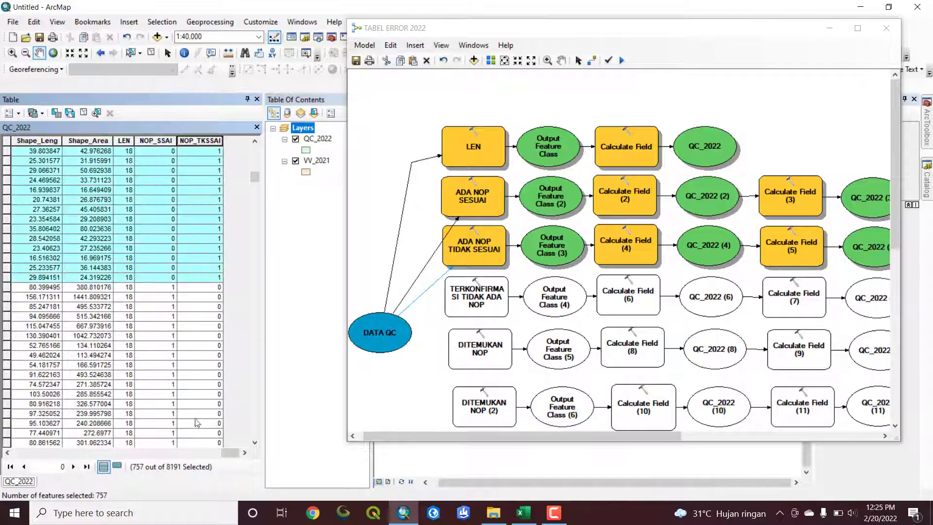
Compare the D_NOP and VL_NOP values across the selected QC_2022 records
{"action": "left_click_drag", "start_coordinate": [230, 453], "coordinate": [166, 457]}
{"action": "scroll", "coordinate": [212, 393], "scroll_direction": "up", "scroll_amount": 10}
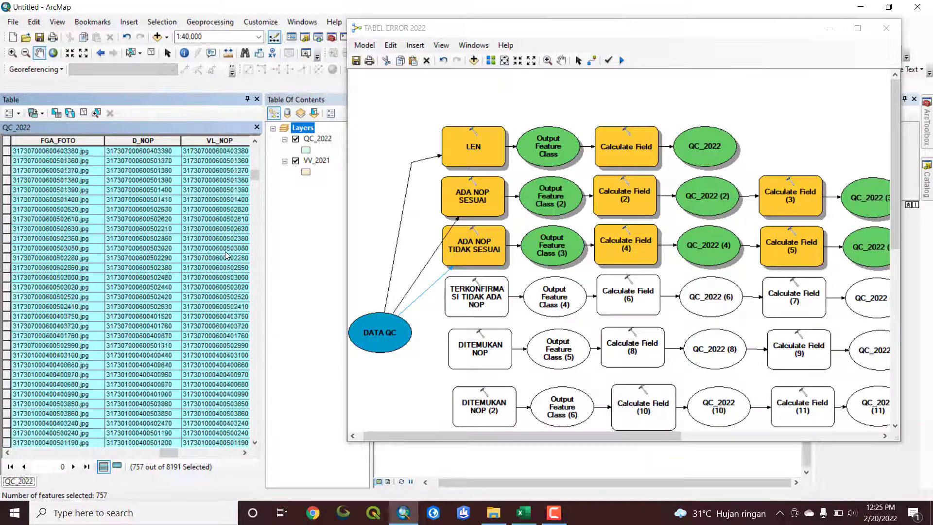
{"action": "scroll", "coordinate": [225, 255], "scroll_direction": "up", "scroll_amount": 10}
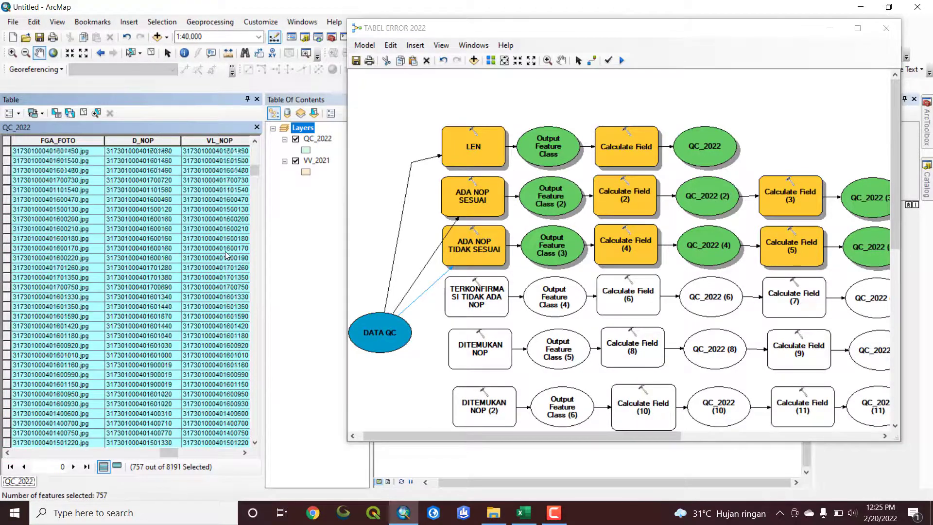
{"action": "scroll", "coordinate": [225, 256], "scroll_direction": "up", "scroll_amount": 10}
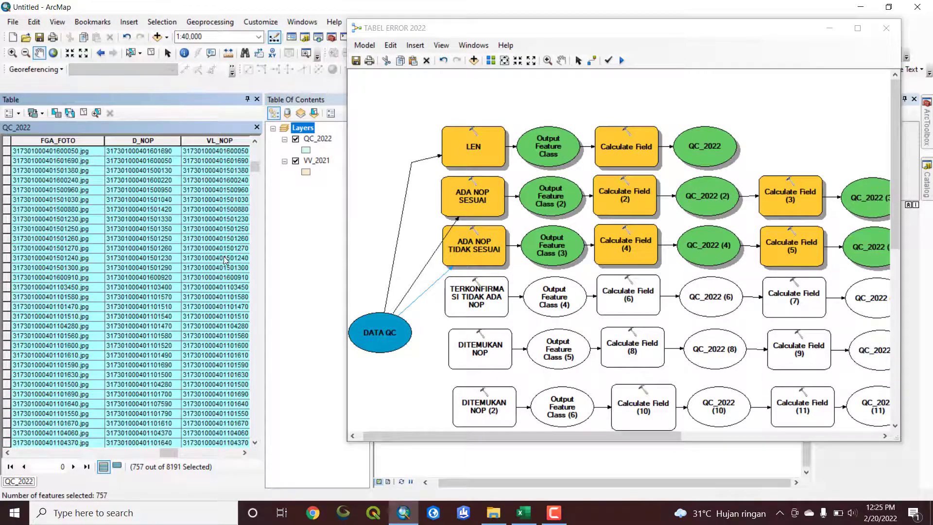
{"action": "scroll", "coordinate": [225, 260], "scroll_direction": "up", "scroll_amount": 10}
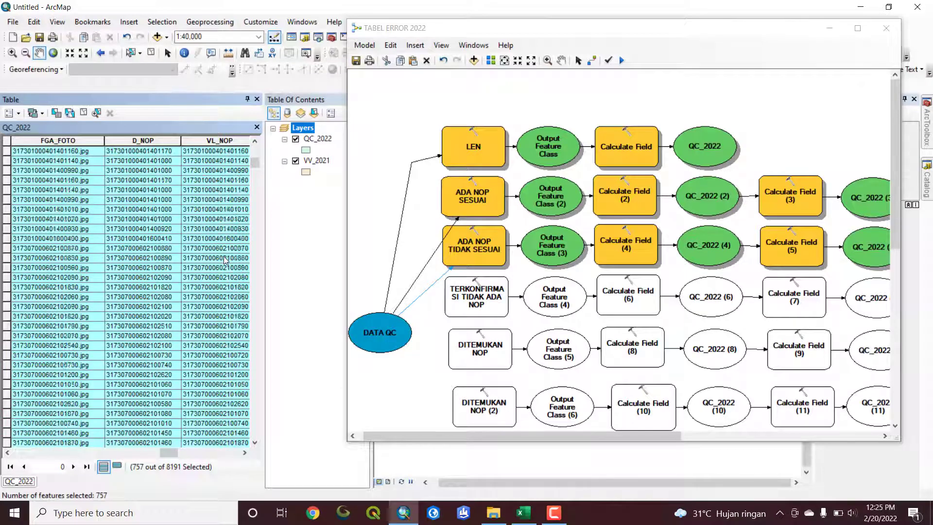
{"action": "scroll", "coordinate": [225, 260], "scroll_direction": "up", "scroll_amount": 3}
{"action": "scroll", "coordinate": [255, 164], "scroll_direction": "up", "scroll_amount": 10}
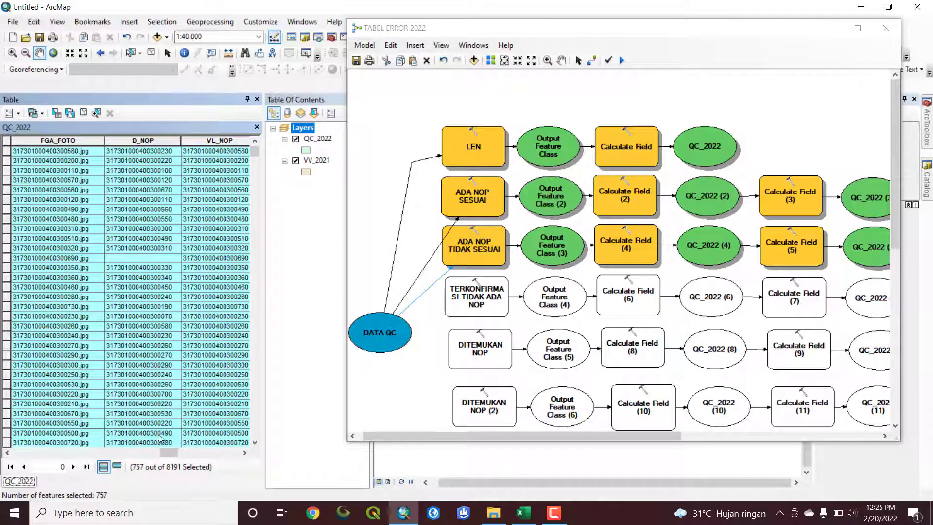
Sort the QC_2022 table by NOP_SSAI in descending order and clear the record selection
{"action": "left_click_drag", "start_coordinate": [168, 453], "coordinate": [233, 455]}
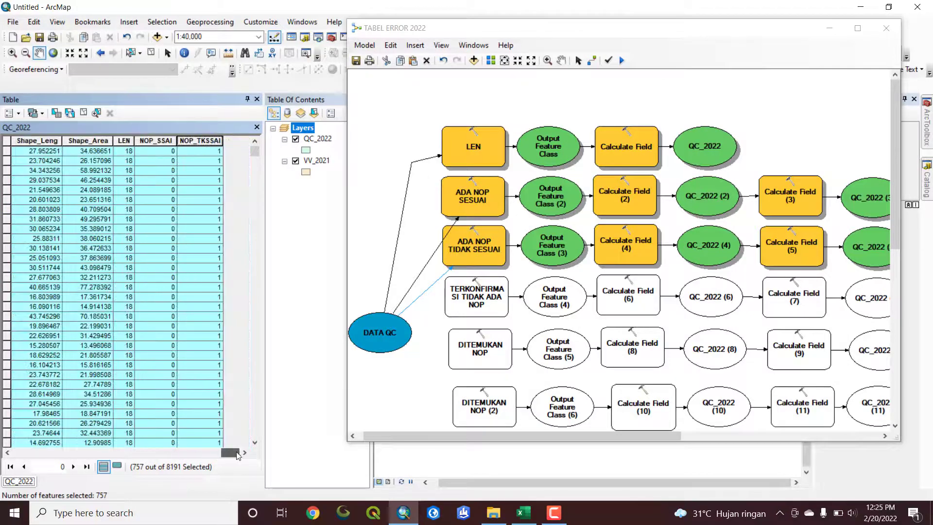
{"action": "double_click", "coordinate": [160, 142]}
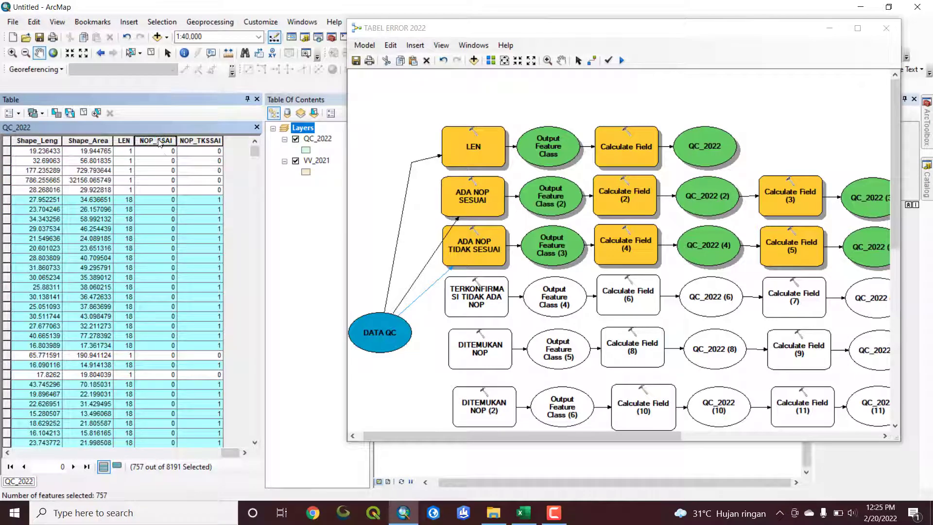
{"action": "double_click", "coordinate": [156, 142]}
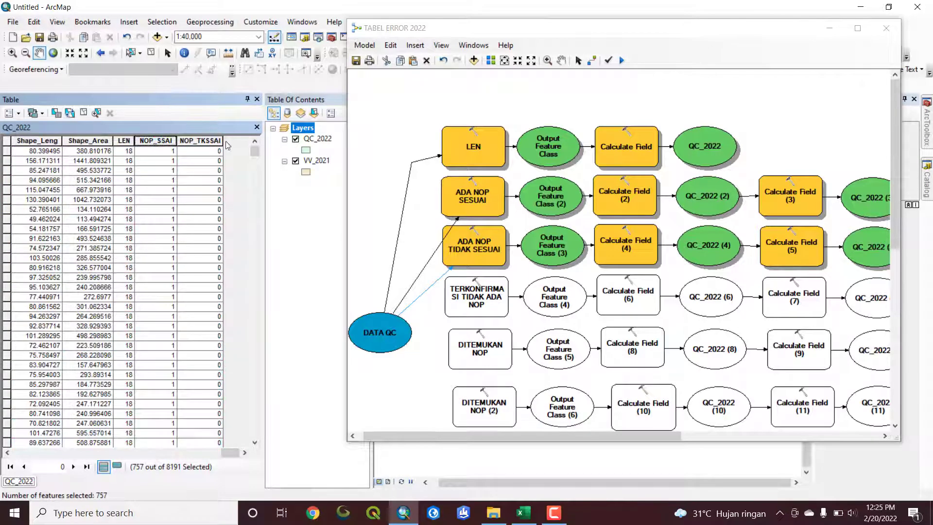
{"action": "left_click", "coordinate": [152, 52]}
Review the field name, expression and code block of Calculate Field (5) in the ADA NOP TIDAK SESUAI chain
{"action": "left_click_drag", "start_coordinate": [540, 436], "coordinate": [665, 442]}
{"action": "double_click", "coordinate": [577, 247]}
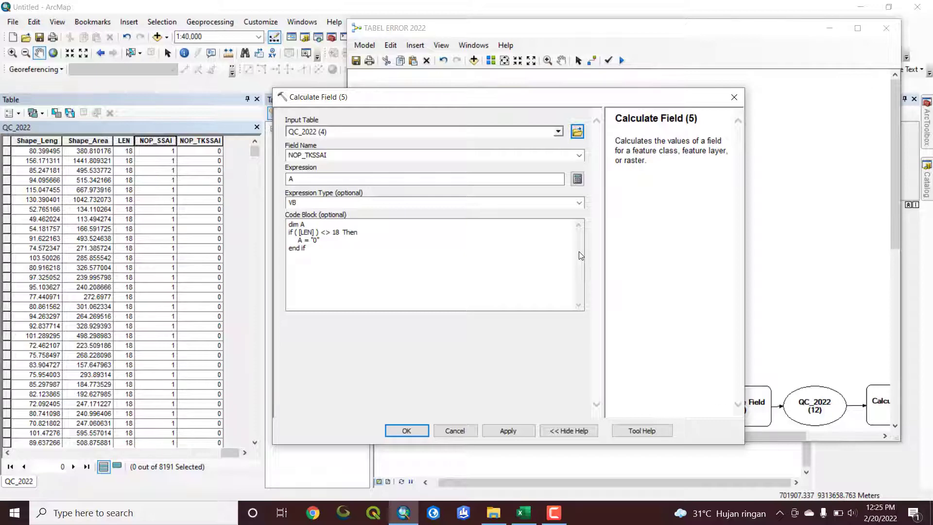
{"action": "left_click", "coordinate": [411, 432]}
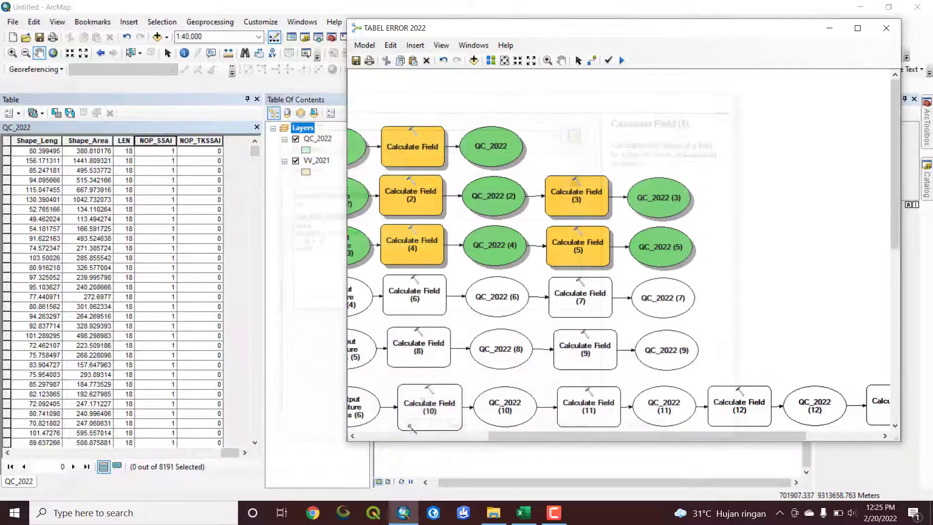
{"action": "left_click_drag", "start_coordinate": [661, 435], "coordinate": [542, 435]}
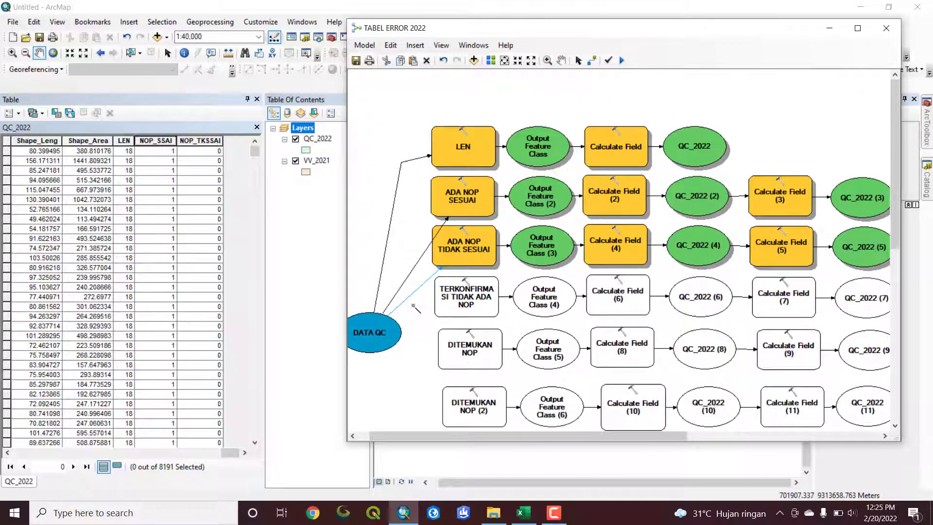
Check the BIDANG TERKONFIRMASI TIDAK ADA NOP category in the Excel QC recap workbook and return to ArcMap
{"action": "left_click", "coordinate": [523, 513]}
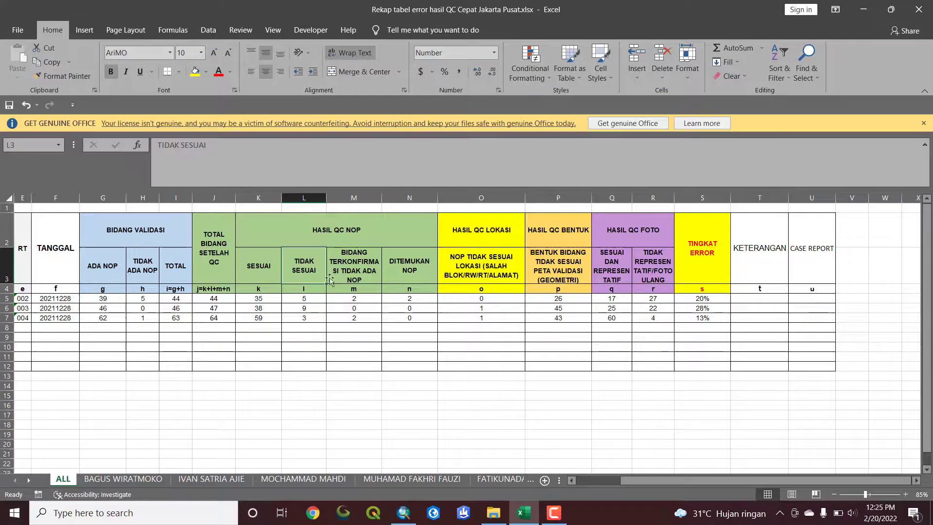
{"action": "left_click", "coordinate": [351, 272]}
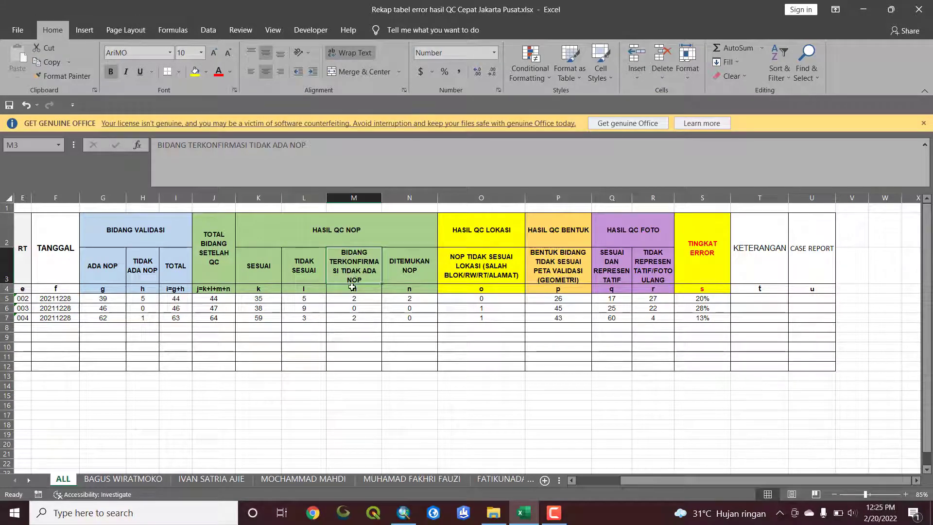
{"action": "left_click", "coordinate": [404, 513]}
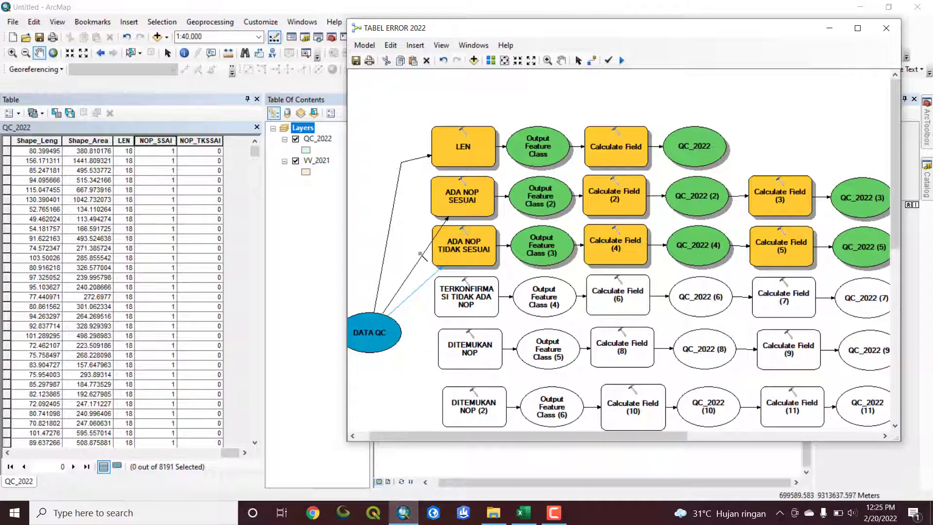
Connect DATA QC to the TERKONFIRMASI TIDAK ADA NOP tool as its Input Table
{"action": "left_click", "coordinate": [578, 61]}
{"action": "left_click", "coordinate": [448, 303]}
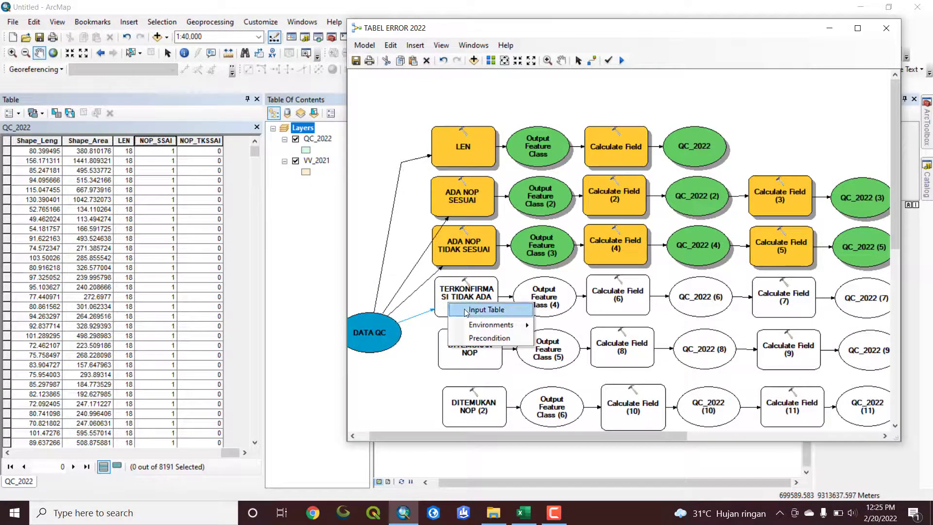
{"action": "left_click", "coordinate": [486, 310]}
Review the TERKONFIRMASI TIDAK ADA NOP tool's field name and type, and accept its settings
{"action": "double_click", "coordinate": [468, 294]}
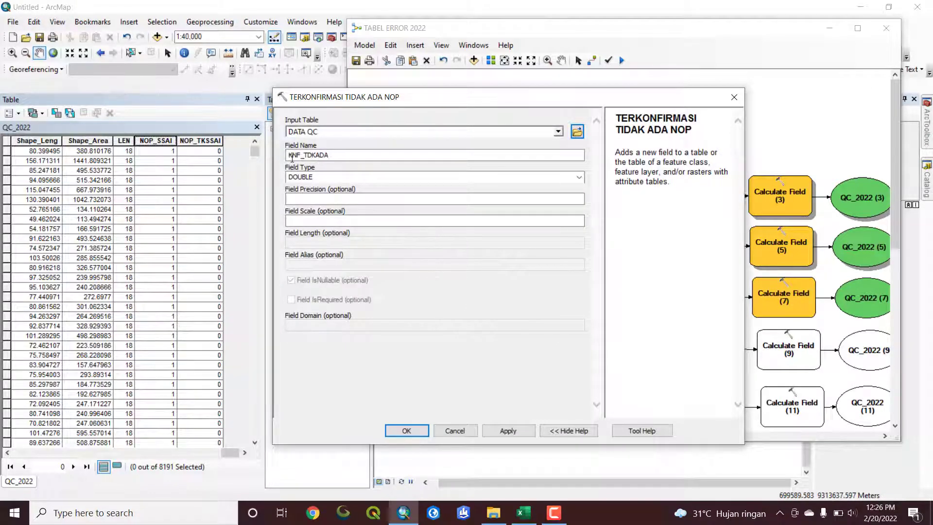
{"action": "left_click_drag", "start_coordinate": [288, 156], "coordinate": [335, 155]}
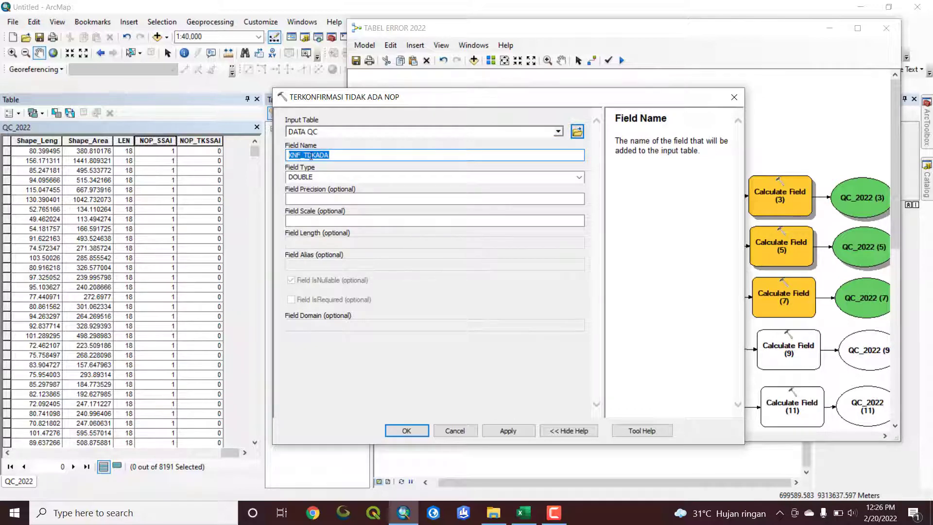
{"action": "left_click", "coordinate": [333, 156]}
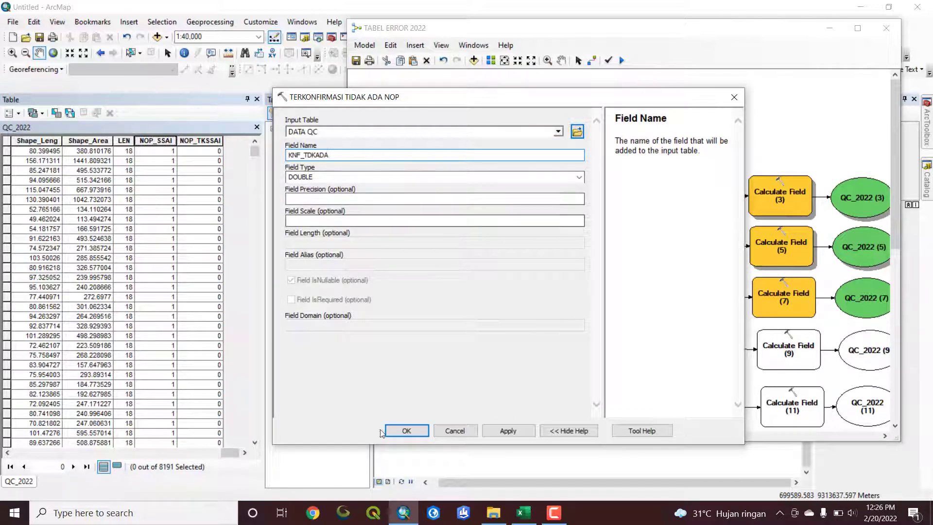
{"action": "left_click", "coordinate": [405, 432]}
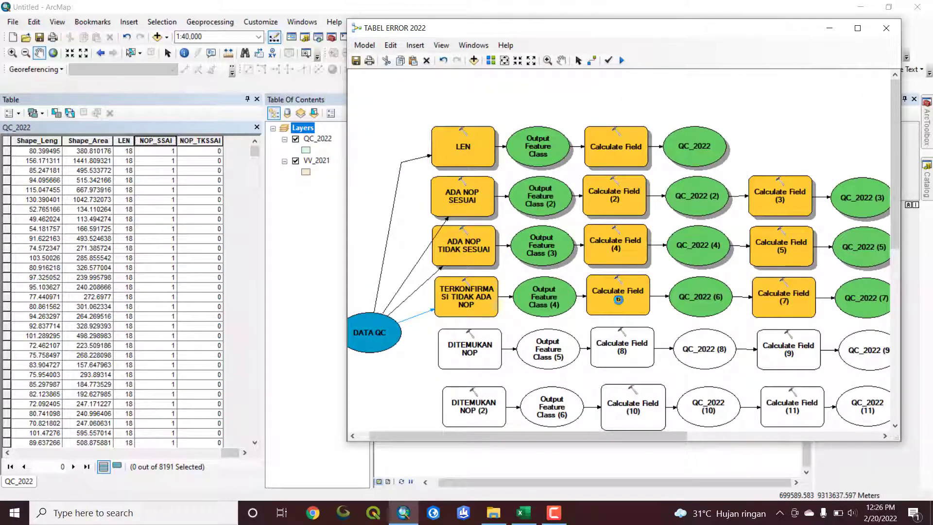
Review the field names, expressions and code blocks of Calculate Field (6) and Calculate Field (7)
{"action": "double_click", "coordinate": [618, 299]}
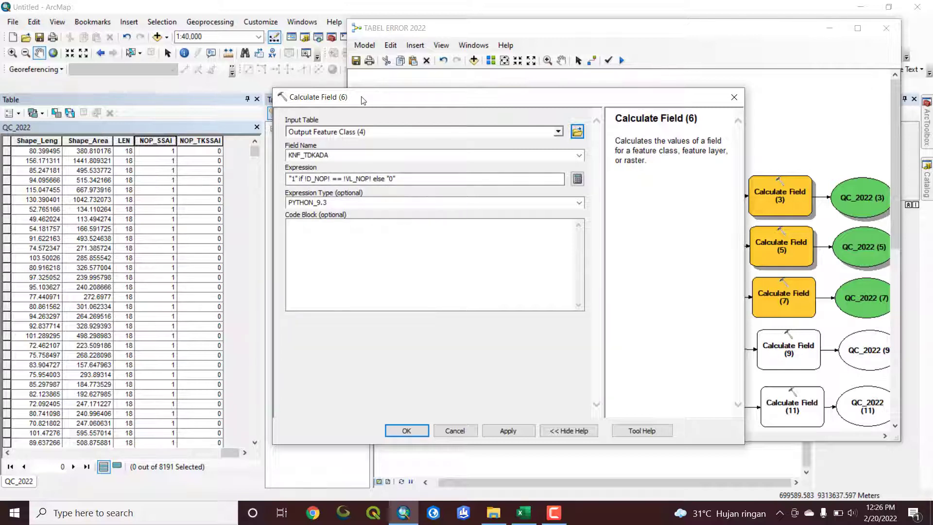
{"action": "left_click_drag", "start_coordinate": [358, 97], "coordinate": [394, 92]}
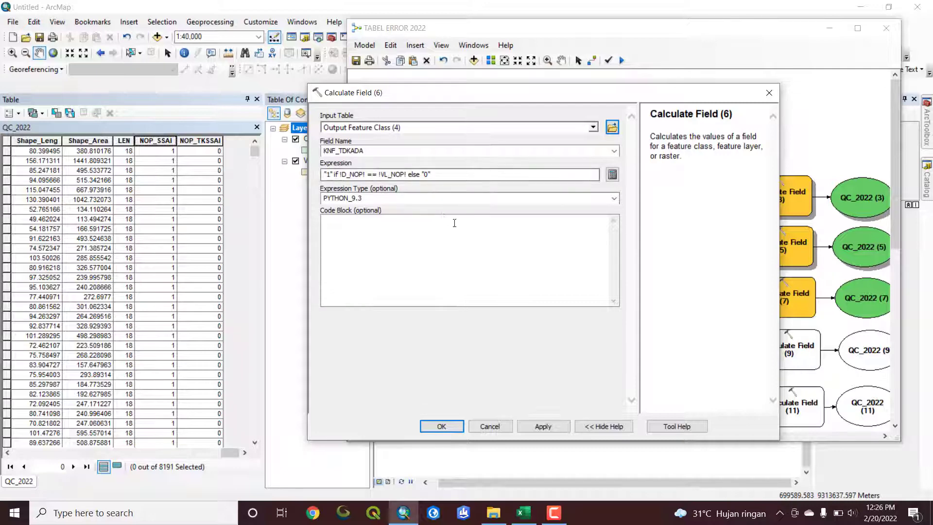
{"action": "left_click", "coordinate": [437, 429]}
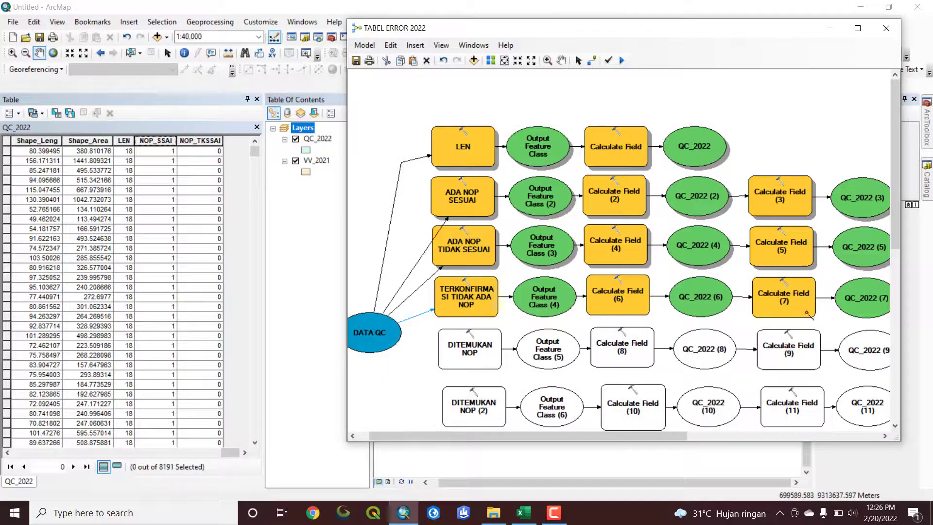
{"action": "left_click_drag", "start_coordinate": [675, 436], "coordinate": [735, 436]}
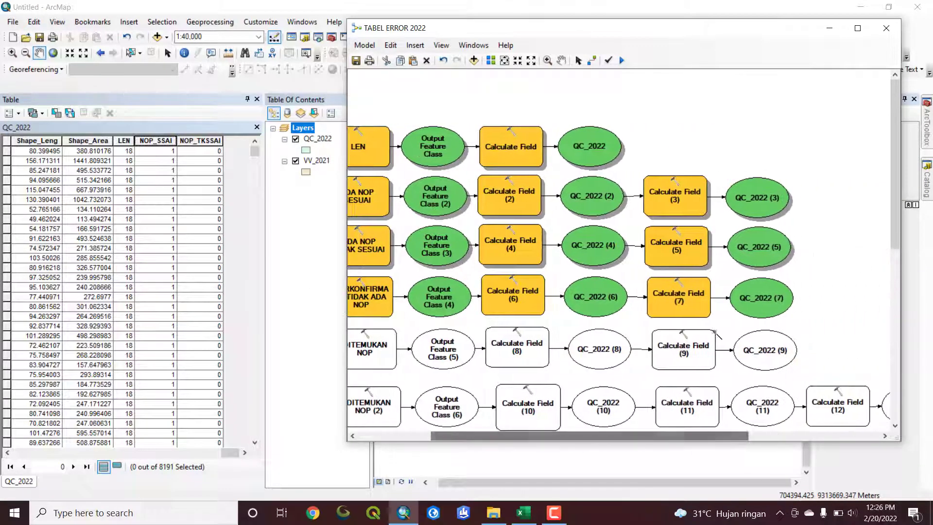
{"action": "double_click", "coordinate": [685, 302]}
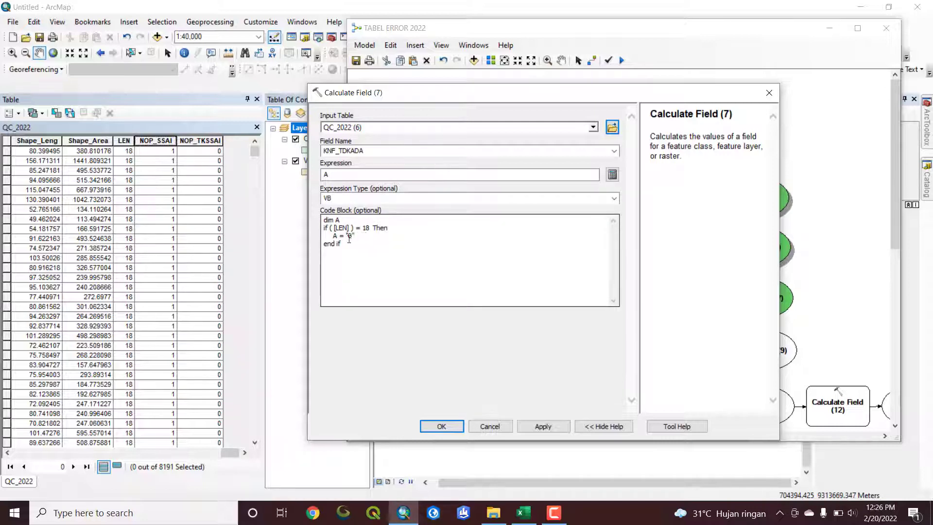
{"action": "left_click", "coordinate": [769, 94]}
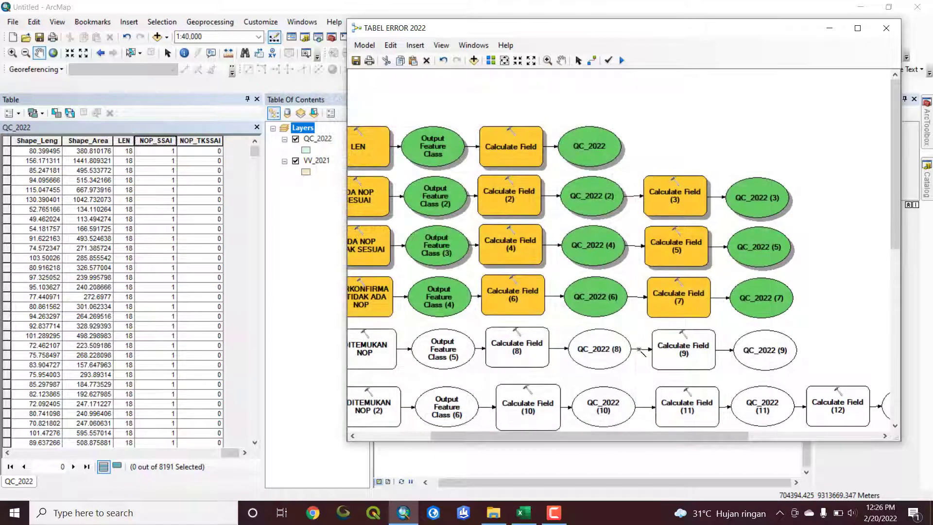
{"action": "left_click_drag", "start_coordinate": [656, 437], "coordinate": [568, 442]}
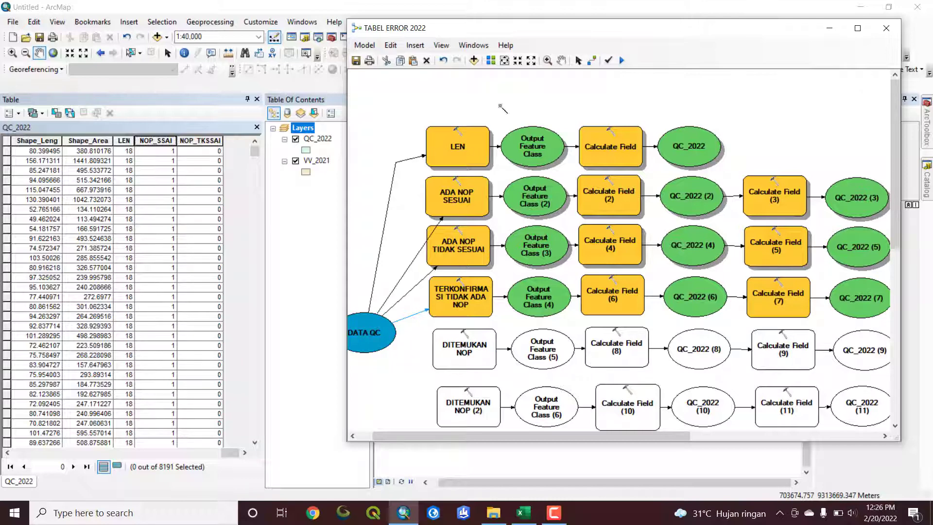
Run the TABEL ERROR 2022 model with the TERKONFIRMASI TIDAK ADA NOP chain, close the run window and bring the KNF_TDKADA column into view
{"action": "left_click", "coordinate": [623, 61]}
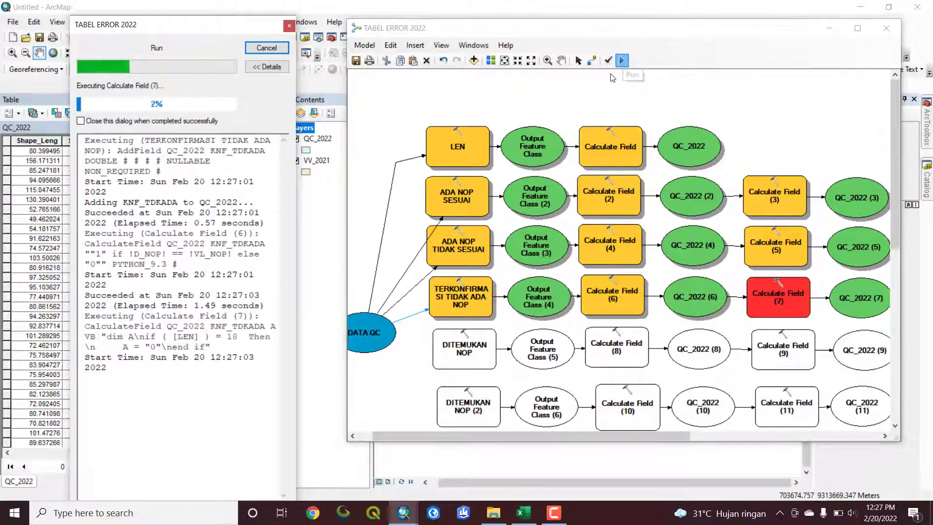
{"action": "left_click", "coordinate": [512, 321]}
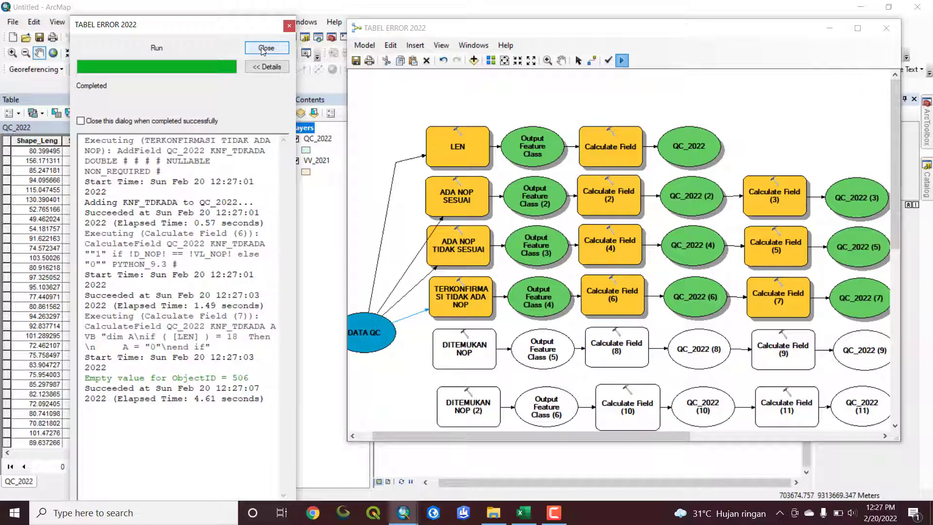
{"action": "left_click", "coordinate": [264, 48]}
{"action": "left_click_drag", "start_coordinate": [224, 453], "coordinate": [235, 454]}
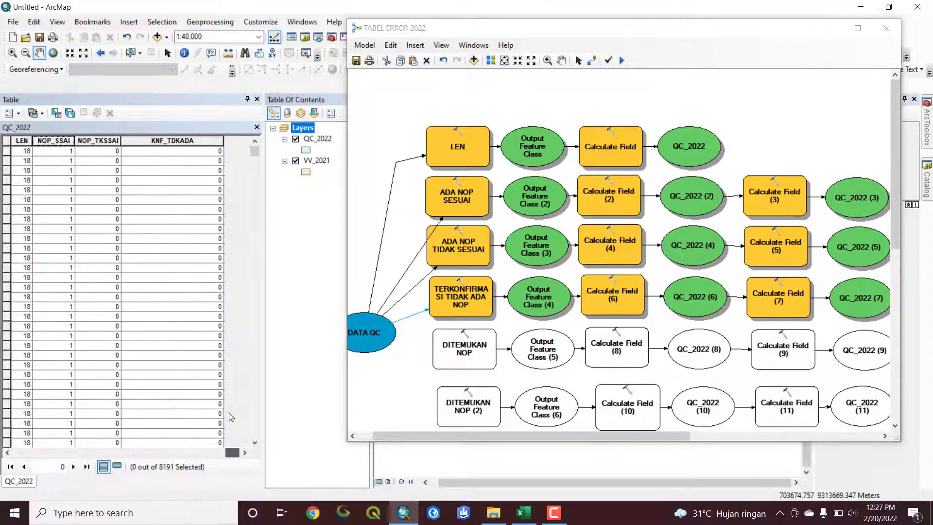
Narrow the KNF_TDKADA column in the QC_2022 table and sort the records by it in descending order
{"action": "left_click_drag", "start_coordinate": [222, 144], "coordinate": [165, 146]}
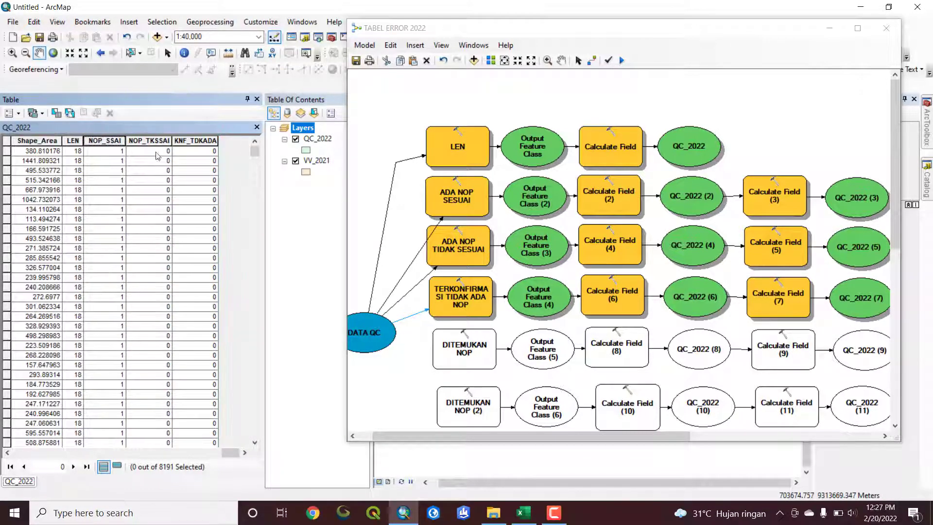
{"action": "left_click", "coordinate": [185, 141]}
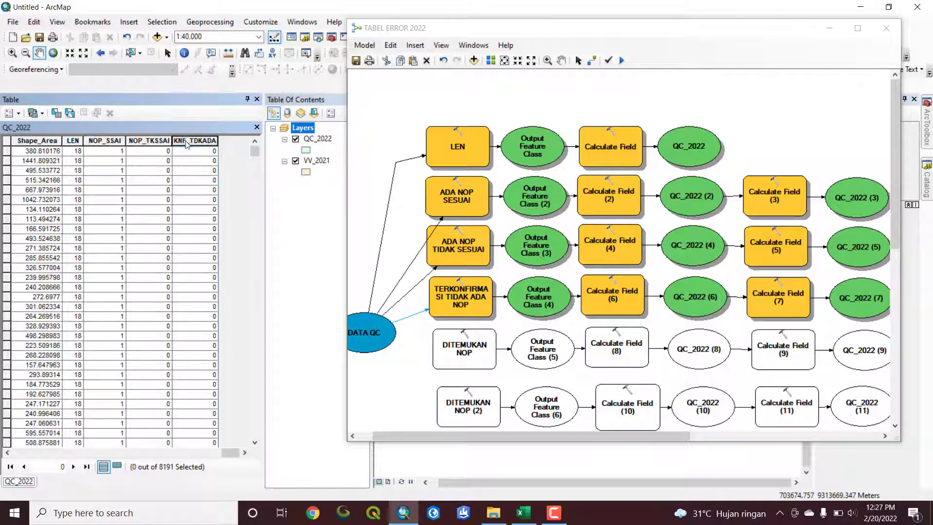
{"action": "left_click", "coordinate": [185, 141]}
{"action": "scroll", "coordinate": [214, 168], "scroll_direction": "down", "scroll_amount": 6}
{"action": "scroll", "coordinate": [215, 170], "scroll_direction": "up", "scroll_amount": 6}
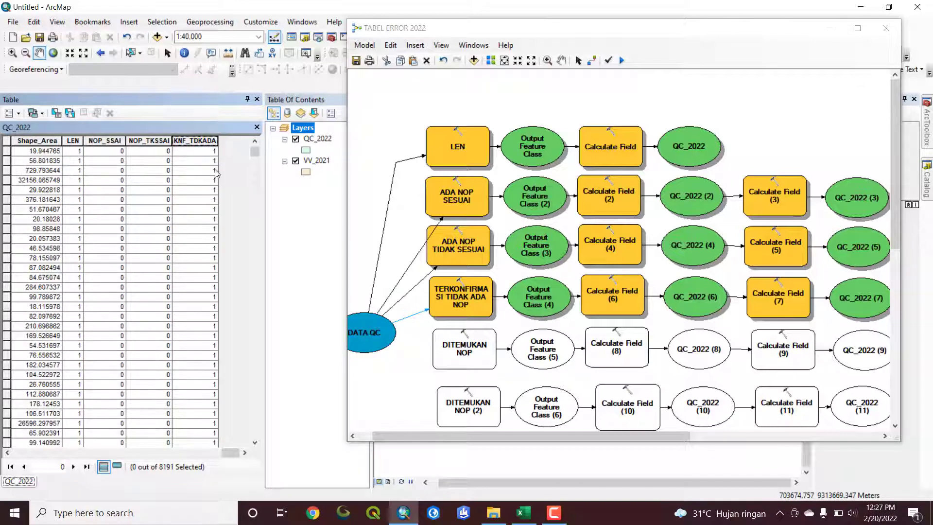
Select the records with KNF_TDKADA equal to 1, examine their D_NOP and VL_NOP values, and clear the selection
{"action": "left_click", "coordinate": [8, 151]}
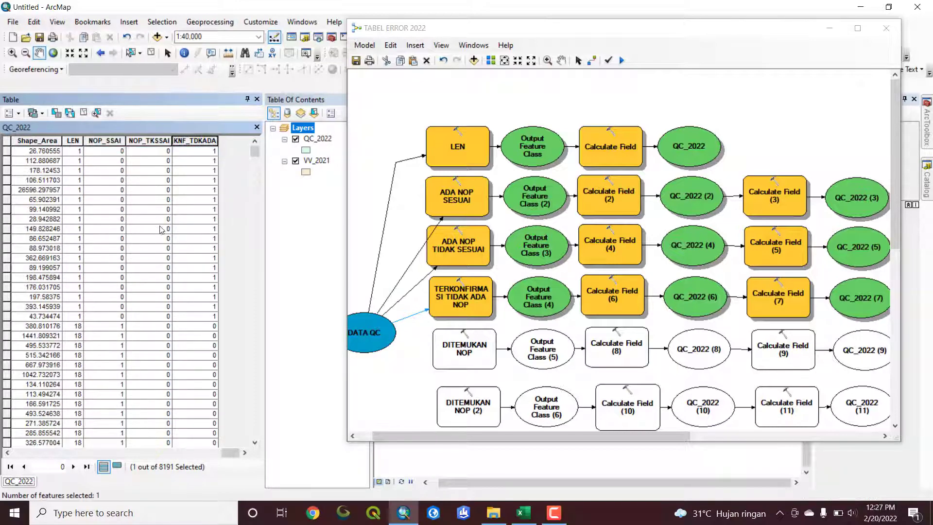
{"action": "scroll", "coordinate": [150, 263], "scroll_direction": "up", "scroll_amount": 5}
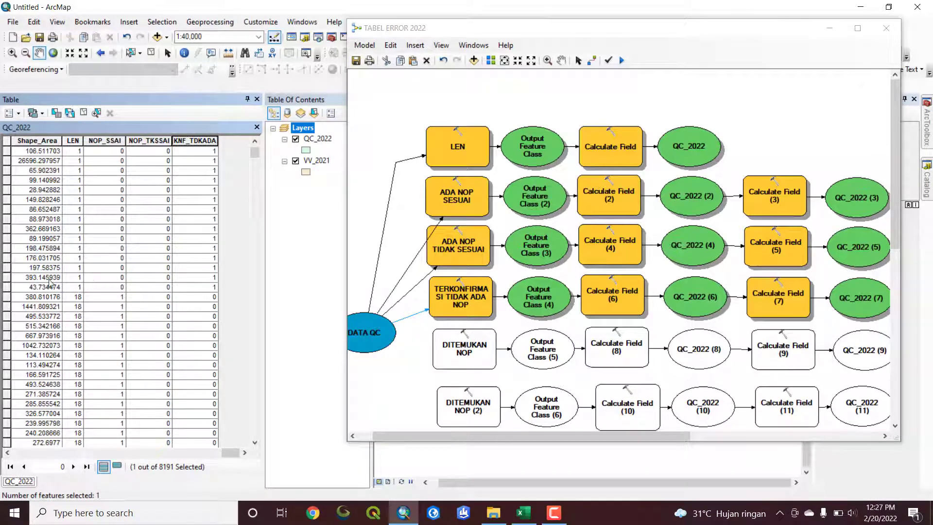
{"action": "left_click", "coordinate": [6, 291], "text": "shift"}
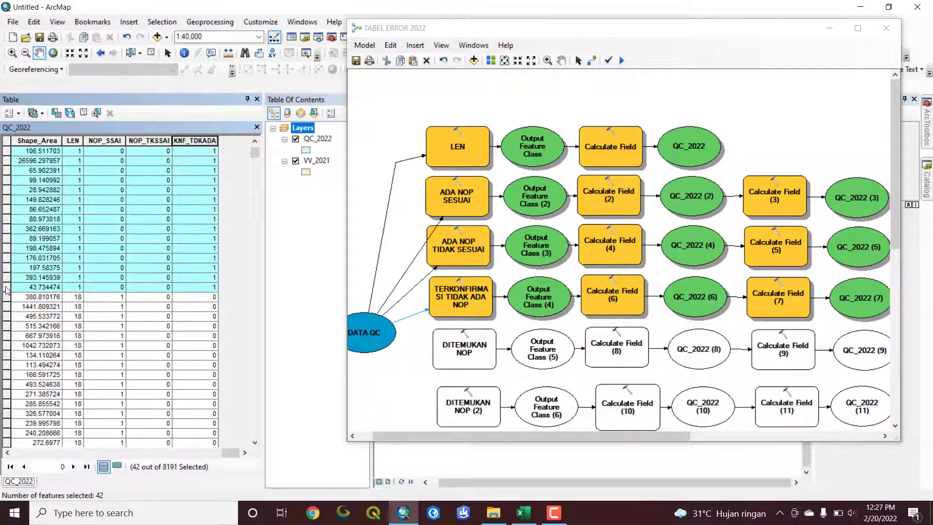
{"action": "left_click_drag", "start_coordinate": [230, 454], "coordinate": [168, 456]}
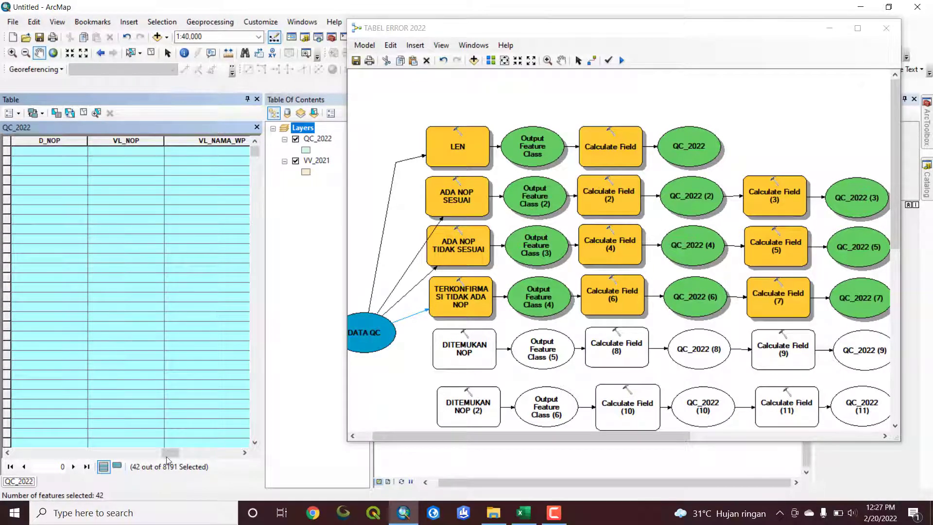
{"action": "left_click_drag", "start_coordinate": [168, 454], "coordinate": [233, 456]}
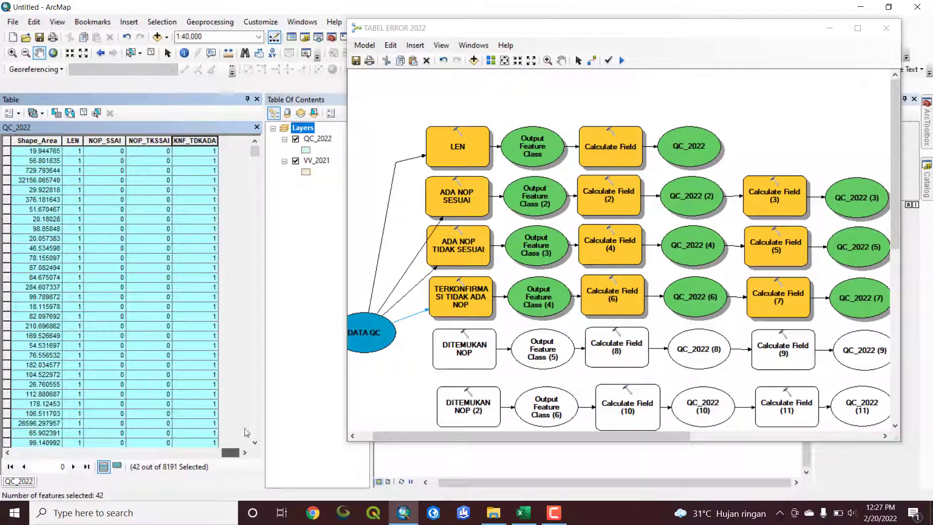
{"action": "left_click", "coordinate": [151, 53]}
{"action": "left_click", "coordinate": [666, 327]}
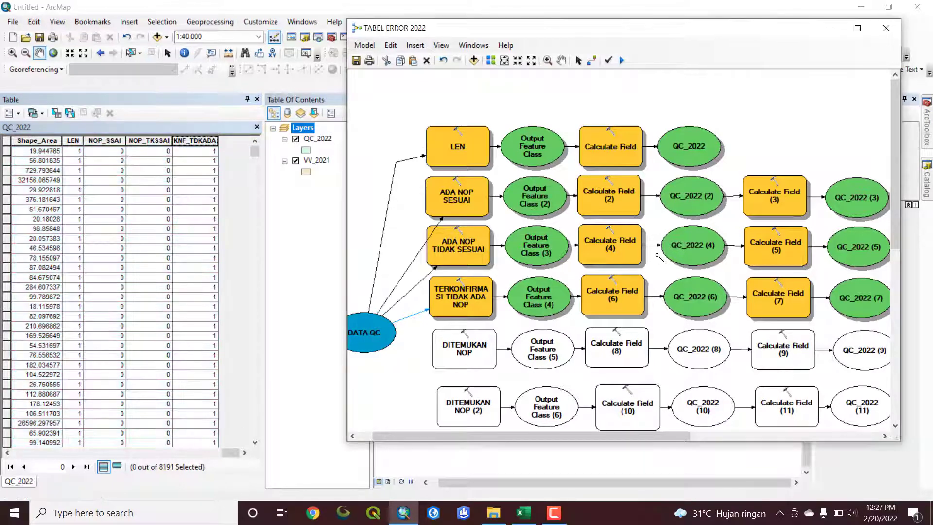
Switch to the Excel error recap and check the DITEMUKAN NOP category under HASIL QC NOP
{"action": "scroll", "coordinate": [612, 312], "scroll_direction": "down", "scroll_amount": 1}
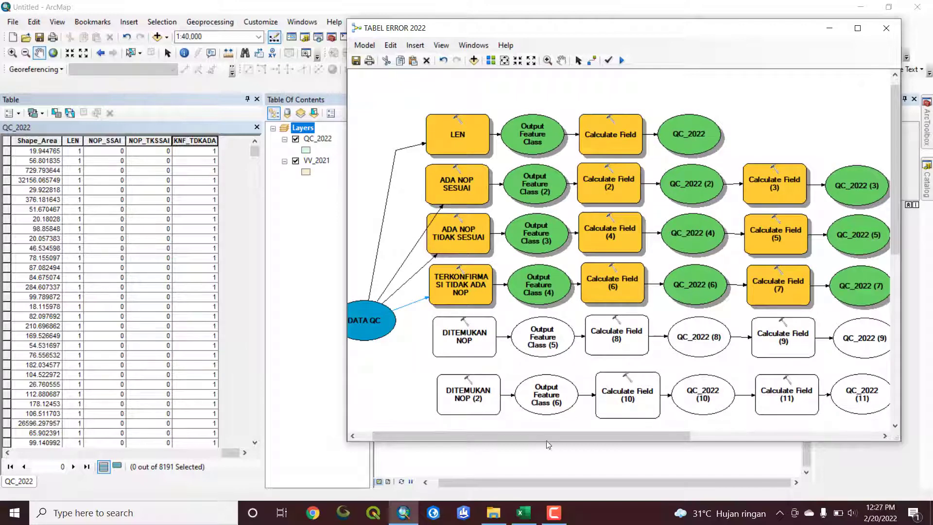
{"action": "left_click", "coordinate": [524, 513]}
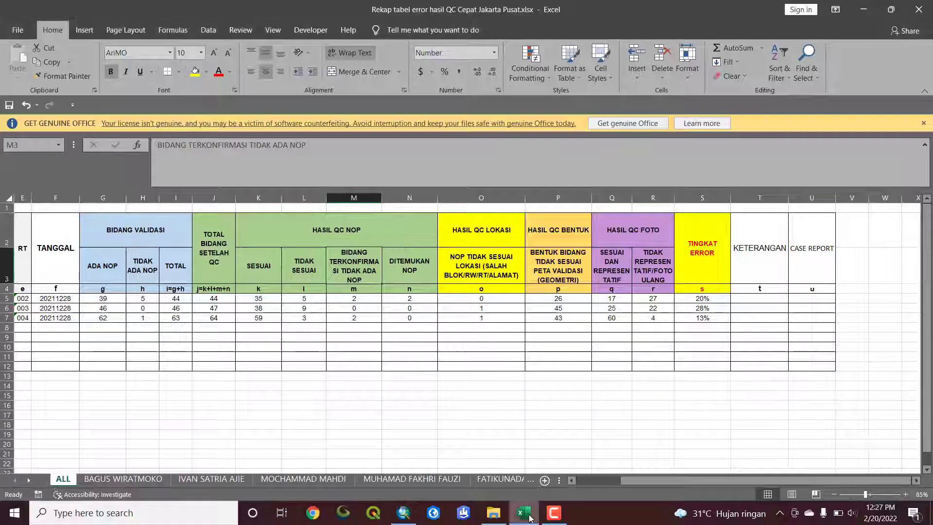
{"action": "left_click", "coordinate": [411, 265]}
{"action": "left_click", "coordinate": [410, 308]}
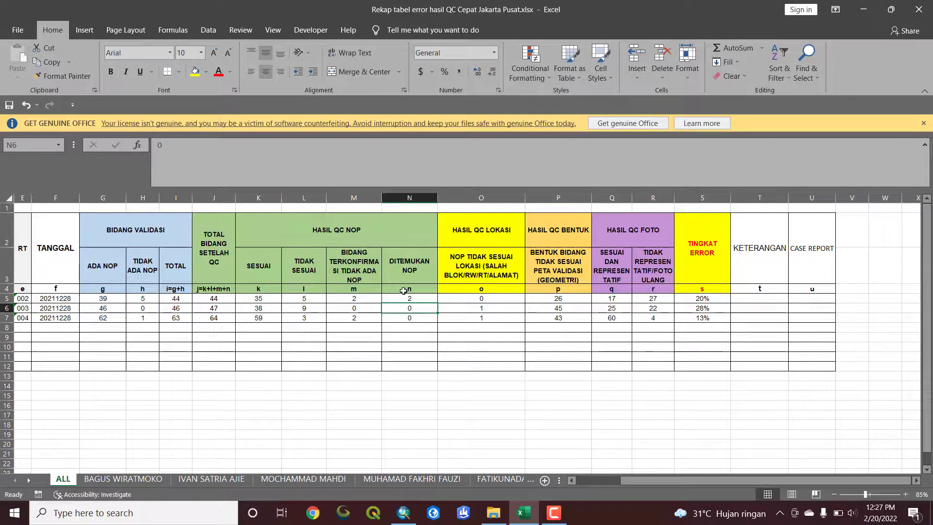
Return to ArcMap and connect DATA QC to the DITEMUKAN NOP tool as its Input Table
{"action": "left_click", "coordinate": [403, 513]}
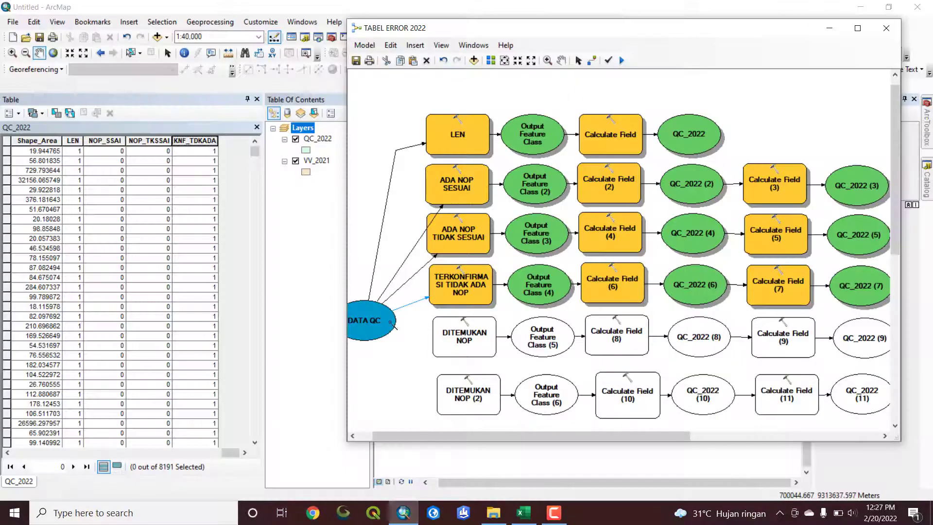
{"action": "left_click", "coordinate": [386, 326]}
{"action": "left_click", "coordinate": [447, 337]}
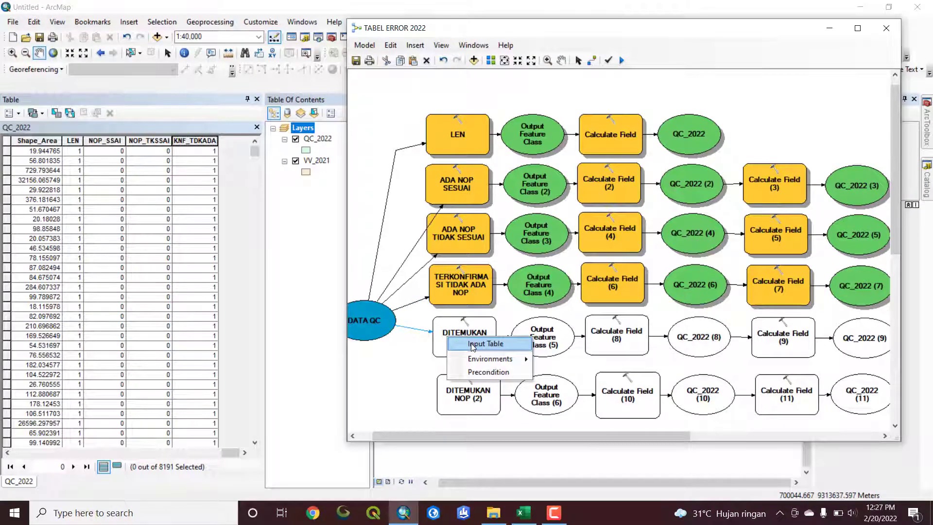
{"action": "left_click", "coordinate": [472, 345]}
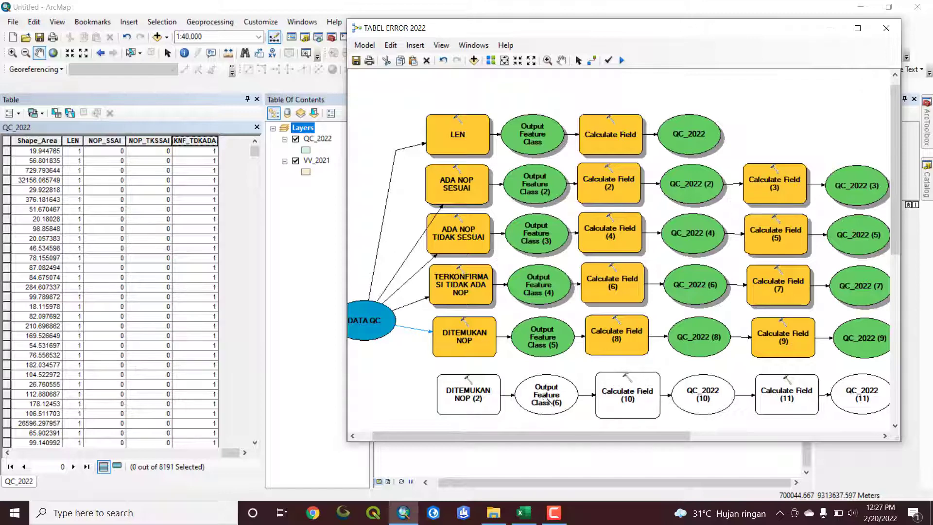
Review the DITEMUKAN NOP tool's field name and type, and accept its settings
{"action": "scroll", "coordinate": [549, 401], "scroll_direction": "down", "scroll_amount": 3}
{"action": "scroll", "coordinate": [541, 386], "scroll_direction": "up", "scroll_amount": 1}
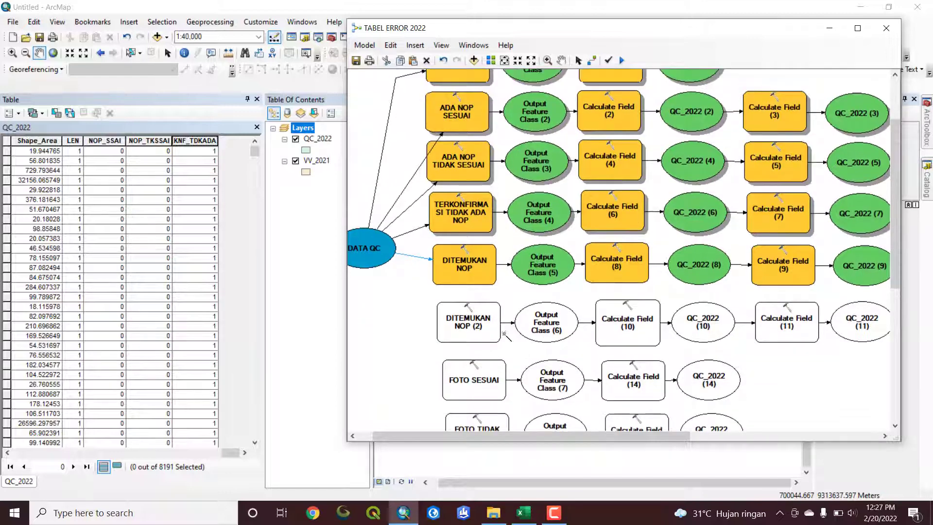
{"action": "double_click", "coordinate": [465, 265]}
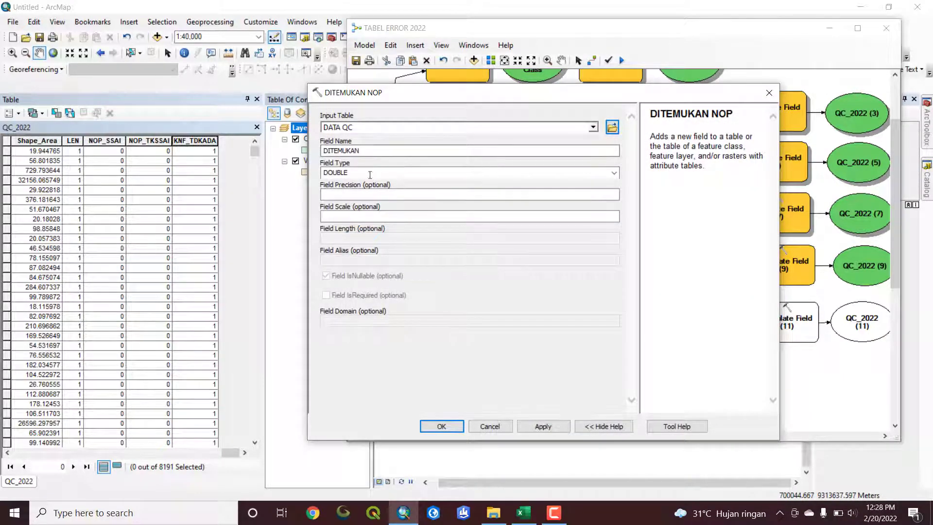
{"action": "left_click", "coordinate": [440, 427]}
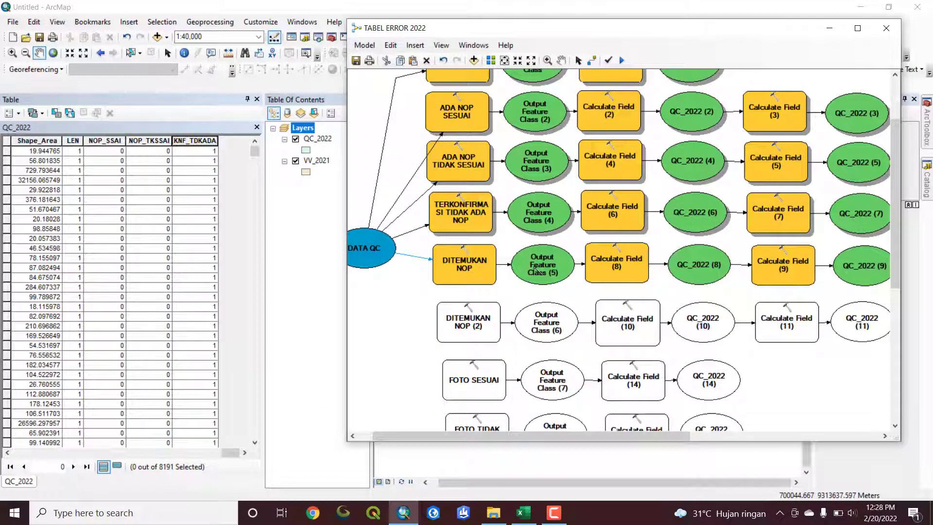
Review Output Feature Class (5) and the expressions and code blocks of Calculate Field (8) and Calculate Field (9), accepting both calculations
{"action": "double_click", "coordinate": [536, 268]}
{"action": "left_click", "coordinate": [768, 93]}
{"action": "double_click", "coordinate": [617, 270]}
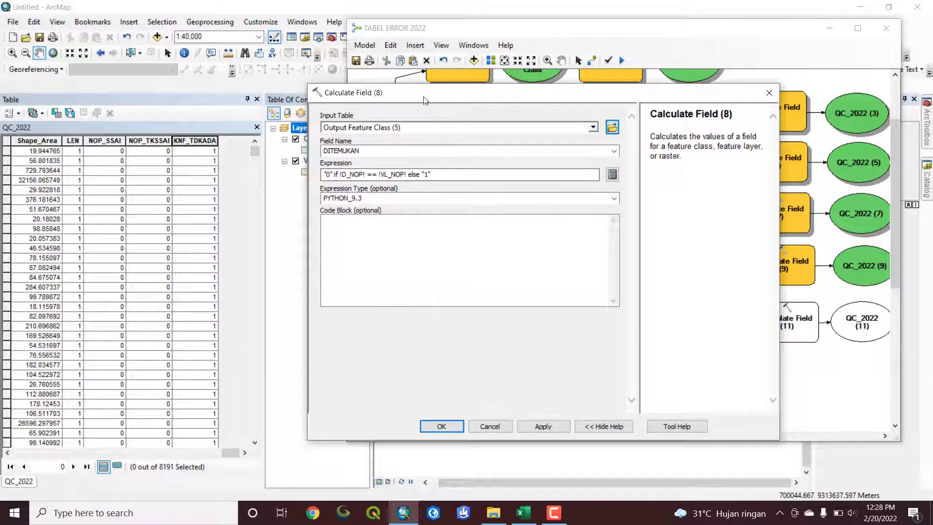
{"action": "left_click_drag", "start_coordinate": [422, 98], "coordinate": [456, 116]}
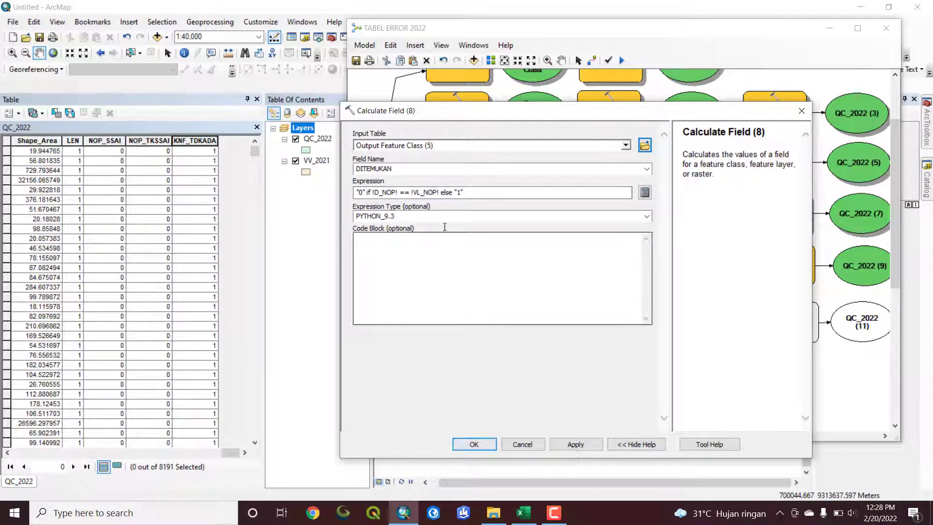
{"action": "left_click", "coordinate": [473, 445]}
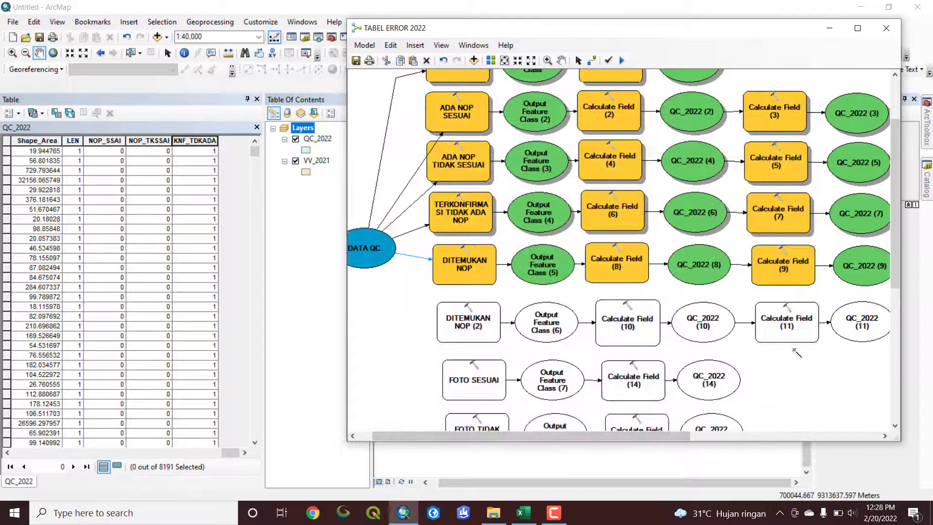
{"action": "left_click_drag", "start_coordinate": [685, 436], "coordinate": [770, 436]}
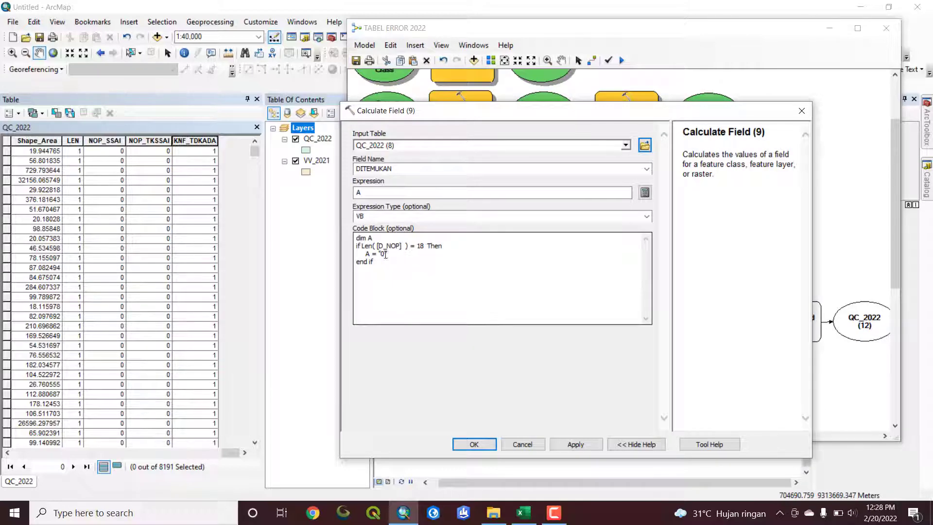
{"action": "left_click", "coordinate": [476, 443]}
Run the TABEL ERROR 2022 model with the DITEMUKAN NOP chain and close the run window
{"action": "left_click_drag", "start_coordinate": [613, 436], "coordinate": [518, 436]}
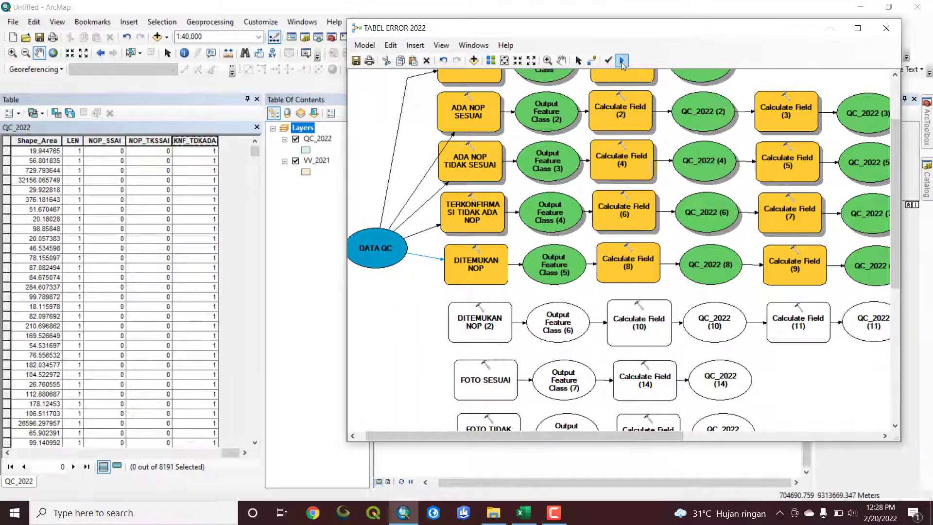
{"action": "left_click", "coordinate": [622, 61]}
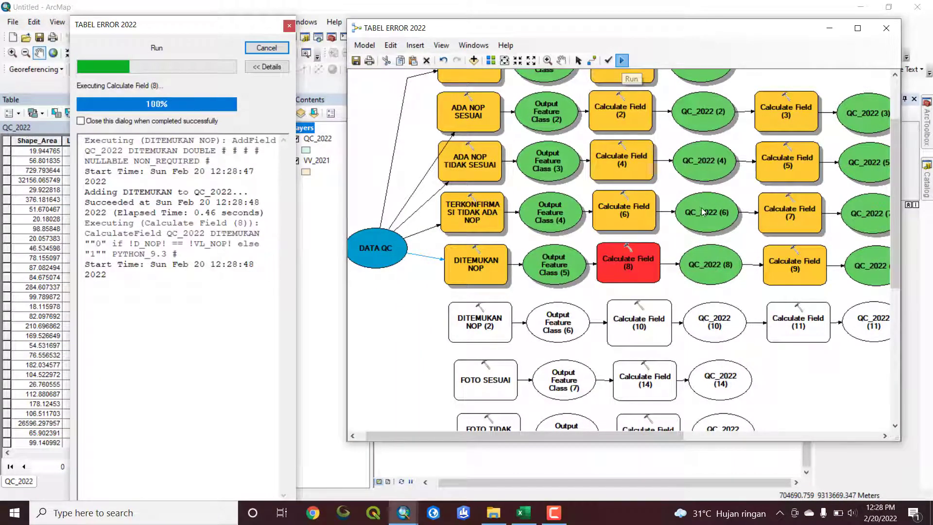
{"action": "left_click", "coordinate": [510, 322]}
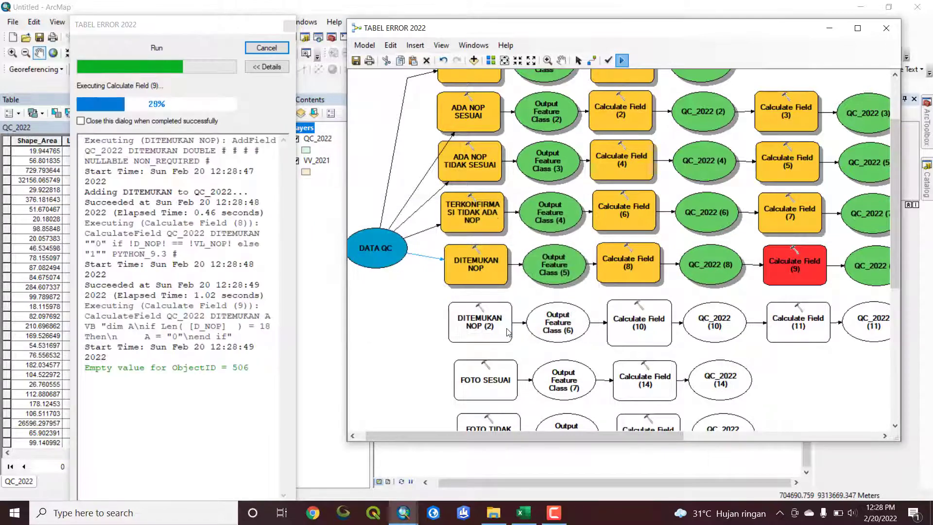
{"action": "left_click", "coordinate": [266, 49]}
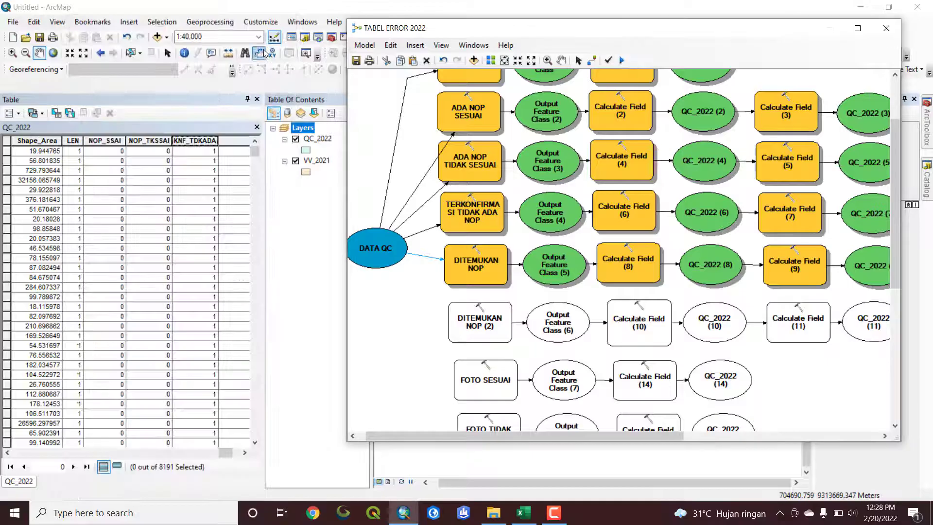
Narrow the new DITEMUKAN column in the QC_2022 table and sort the records by it in descending order
{"action": "left_click", "coordinate": [229, 453]}
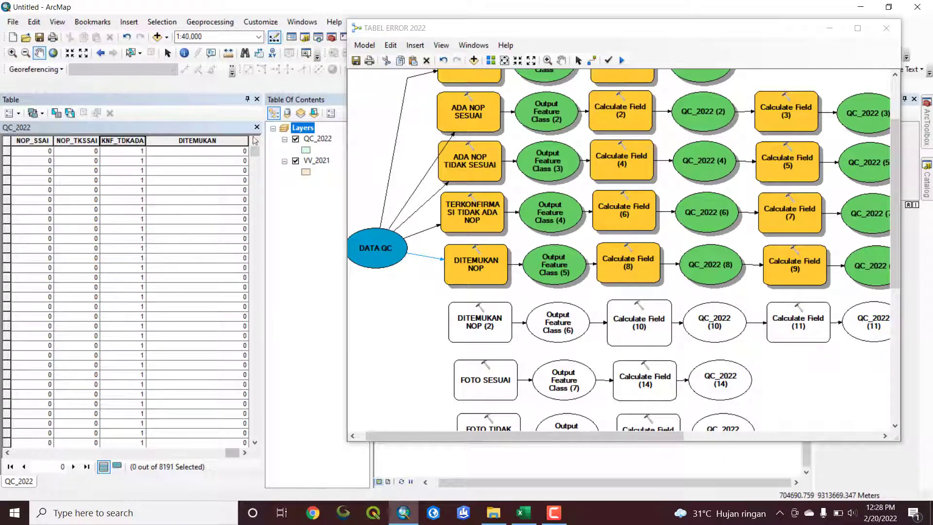
{"action": "left_click_drag", "start_coordinate": [249, 142], "coordinate": [183, 163]}
{"action": "double_click", "coordinate": [188, 141]}
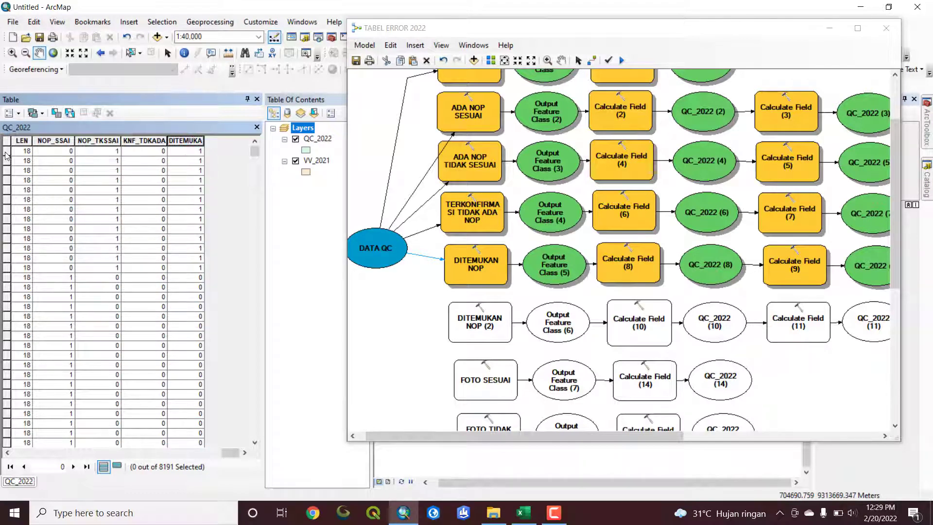
Select the records with DITEMUKAN equal to 1, compare their D_NOP and VL_NOP values, and clear the selection
{"action": "left_click_drag", "start_coordinate": [6, 156], "coordinate": [28, 270]}
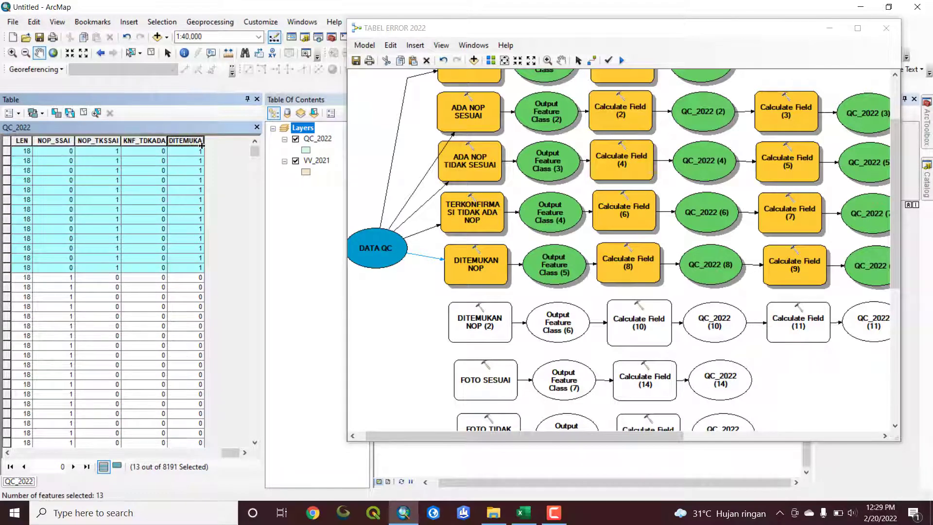
{"action": "left_click_drag", "start_coordinate": [231, 453], "coordinate": [170, 452]}
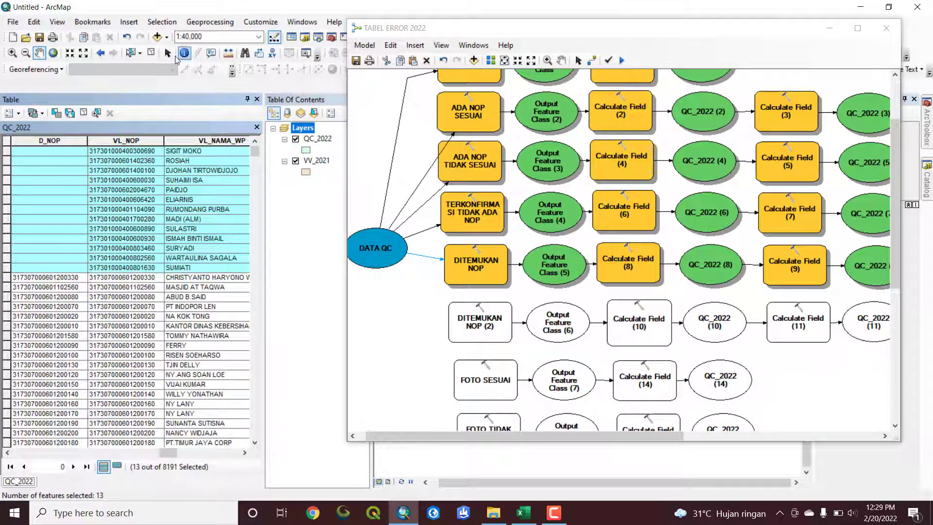
{"action": "left_click", "coordinate": [152, 53]}
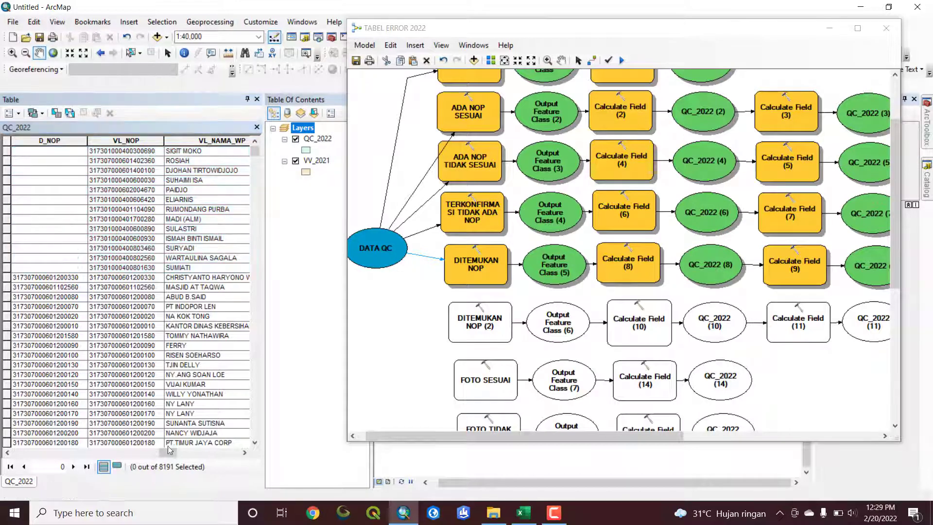
{"action": "left_click_drag", "start_coordinate": [169, 452], "coordinate": [238, 465]}
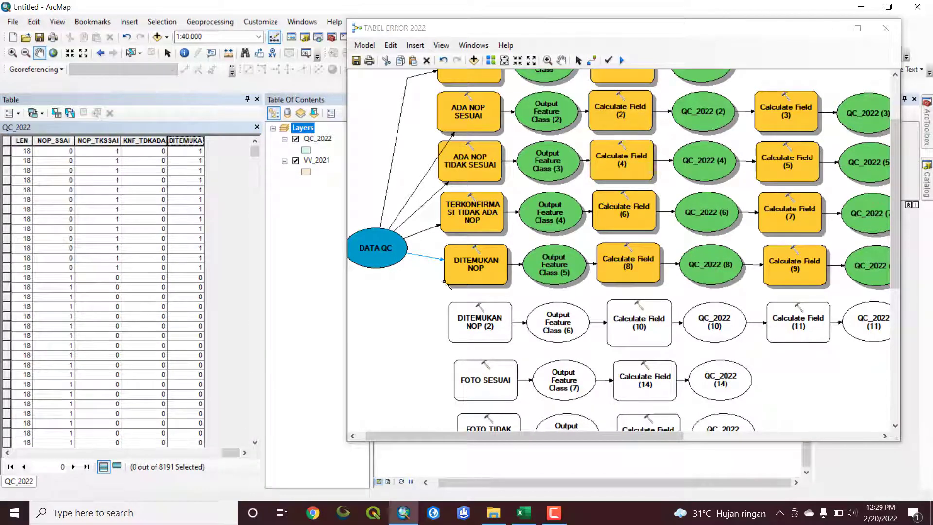
Check the field name and type set in the DITEMUKAN NOP (2) tool, and close it without changes
{"action": "scroll", "coordinate": [510, 311], "scroll_direction": "down", "scroll_amount": 2}
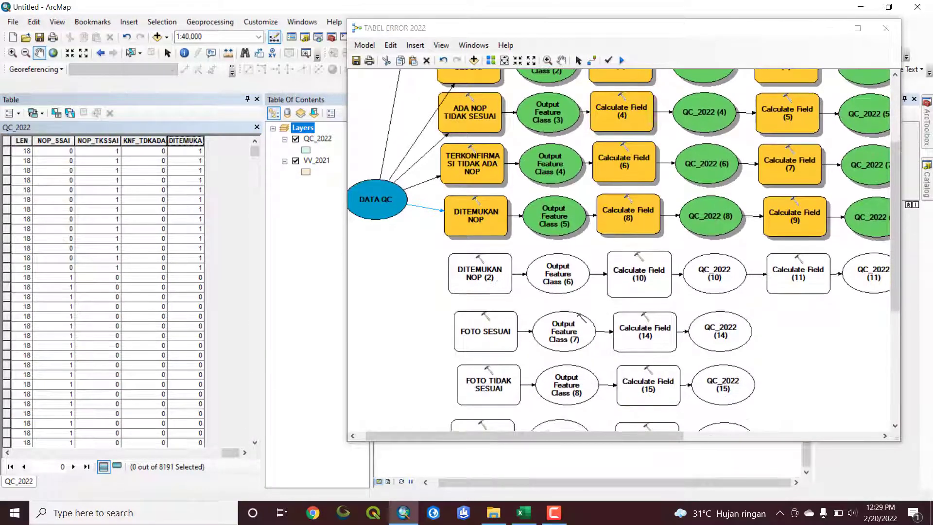
{"action": "double_click", "coordinate": [479, 277]}
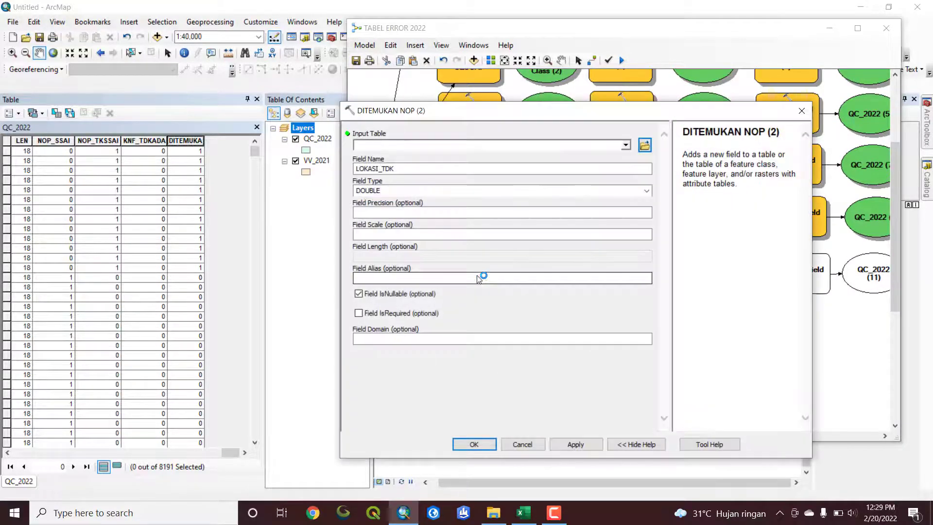
{"action": "left_click", "coordinate": [802, 111]}
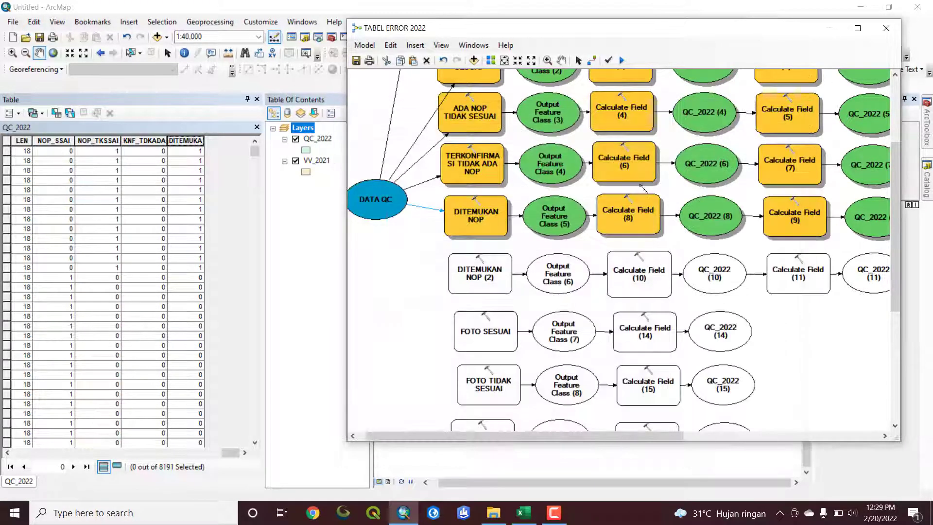
Rename the DITEMUKAN NOP (2) tool in the model as LOKASI TIDAK SESUAI
{"action": "right_click", "coordinate": [491, 276]}
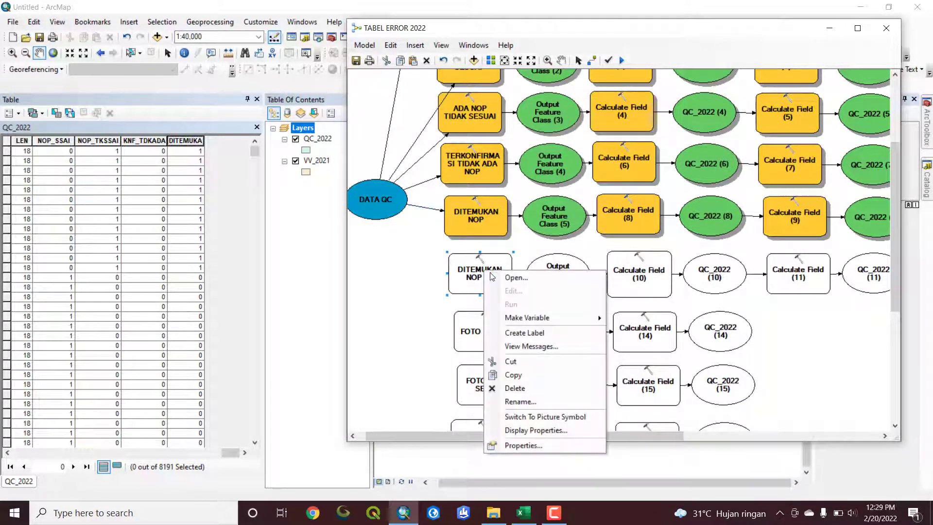
{"action": "left_click", "coordinate": [520, 402]}
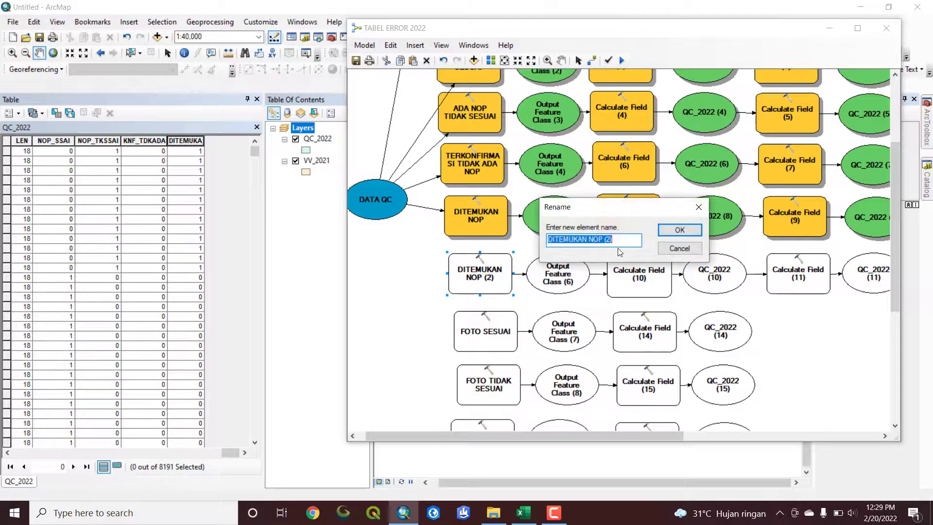
{"action": "key", "text": "BackSpace"}
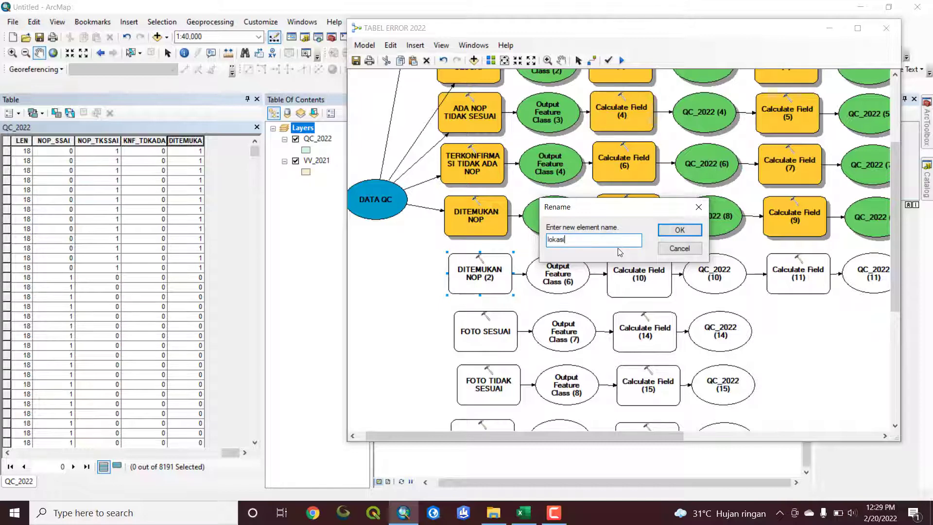
{"action": "type", "text": "lokasi"}
{"action": "key", "text": "BackSpace"}
{"action": "key", "text": "BackSpace"}
{"action": "key", "text": "BackSpace"}
{"action": "key", "text": "BackSpace"}
{"action": "key", "text": "BackSpace"}
{"action": "key", "text": "BackSpace"}
{"action": "type", "text": "LOKASI TIDAK"}
{"action": "left_click", "coordinate": [683, 231]}
{"action": "scroll", "coordinate": [594, 321], "scroll_direction": "down", "scroll_amount": 1}
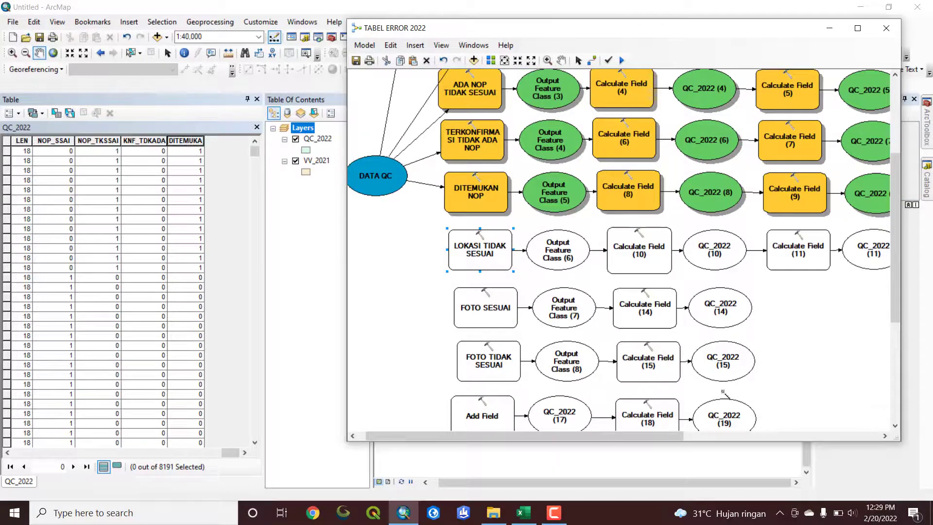
Switch to the Excel recap workbook, examine the HASIL QC LOKASI category in column O, and return to the ArcMap model
{"action": "left_click", "coordinate": [524, 513]}
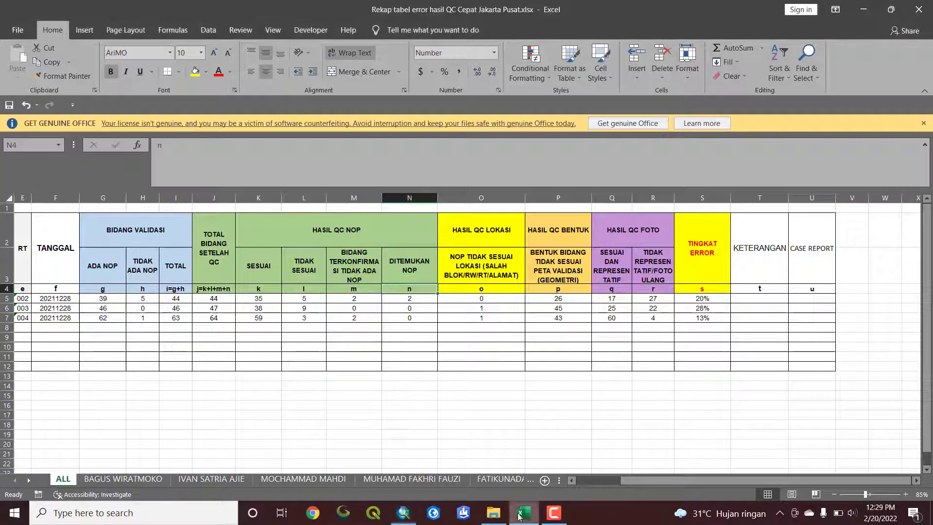
{"action": "left_click", "coordinate": [460, 291]}
{"action": "left_click", "coordinate": [467, 233]}
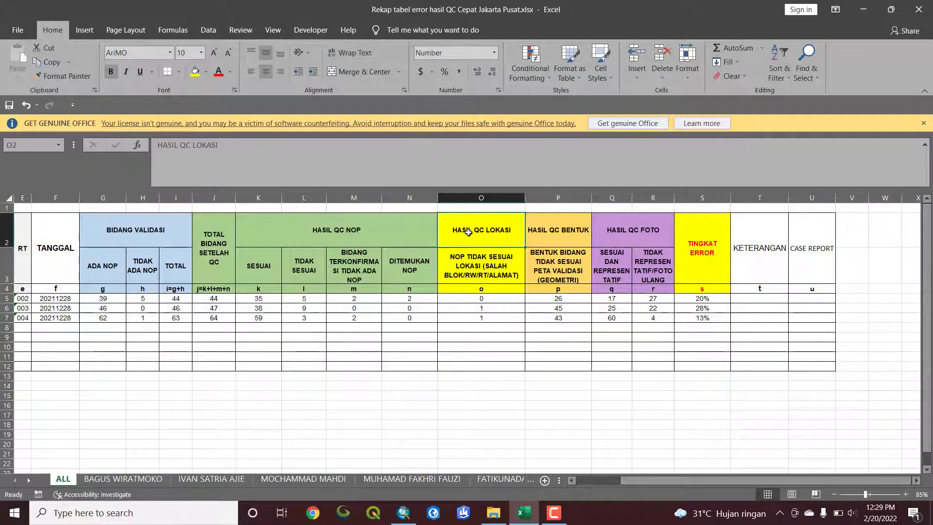
{"action": "left_click", "coordinate": [467, 291]}
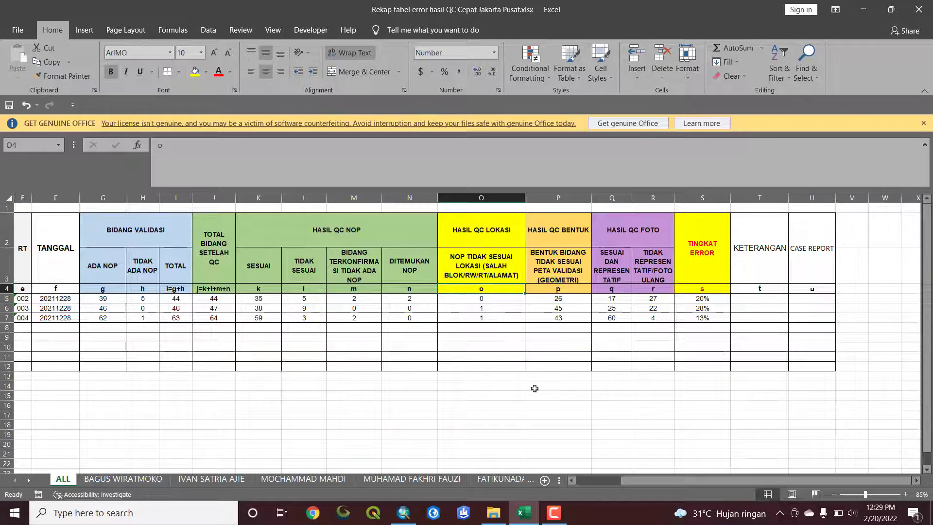
{"action": "key", "text": "alt+Tab"}
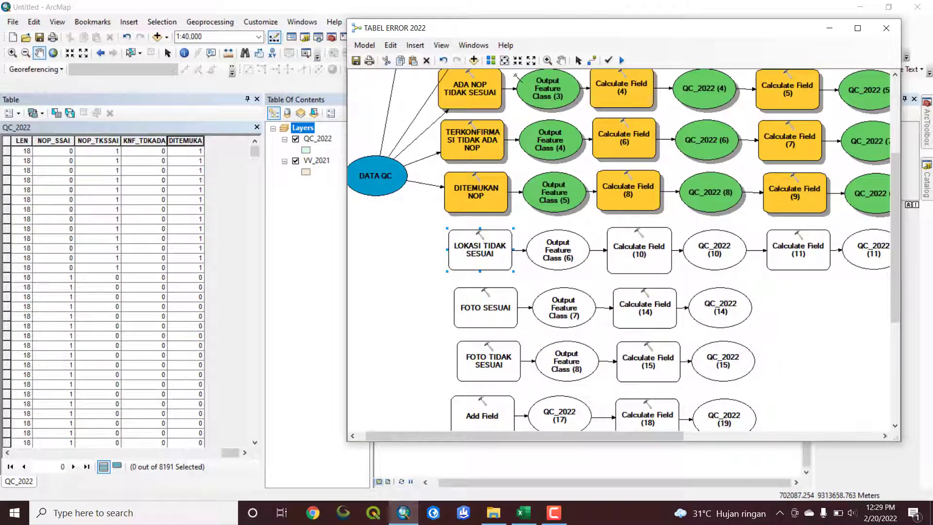
Connect the DATA QC variable to the LOKASI TIDAK SESUAI tool as its input table
{"action": "left_click", "coordinate": [398, 188]}
{"action": "left_click", "coordinate": [462, 249]}
{"action": "left_click", "coordinate": [492, 258]}
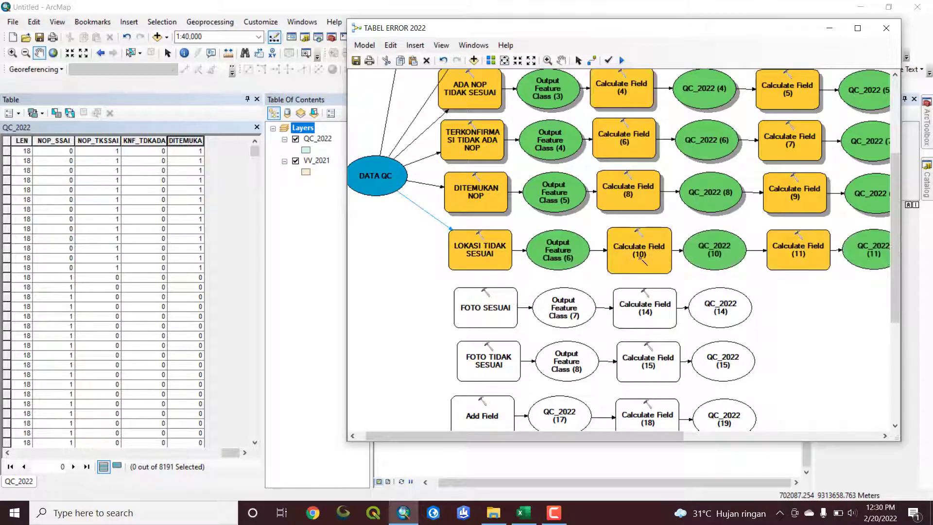
Check the field settings of the LOKASI TIDAK SESUAI tool and the block-code comparison expression in Calculate Field (10)
{"action": "double_click", "coordinate": [488, 254]}
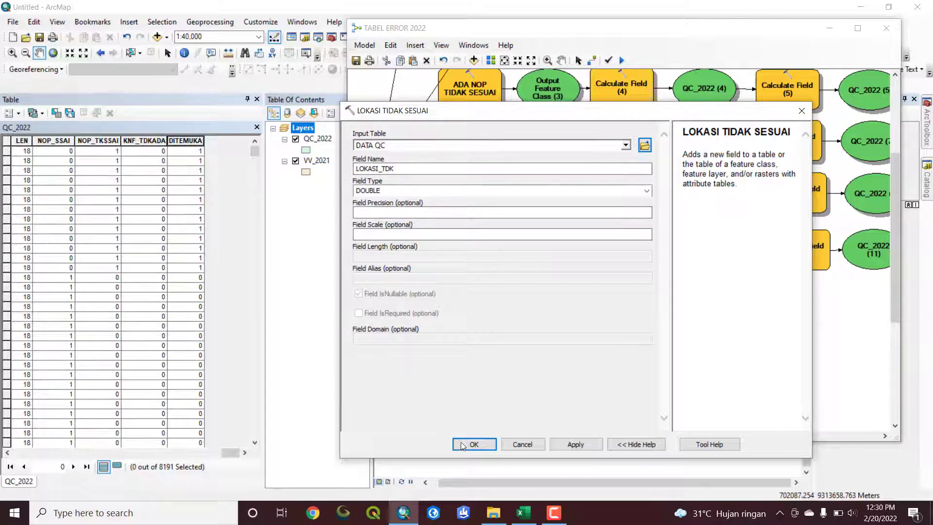
{"action": "left_click", "coordinate": [475, 444]}
{"action": "left_click_drag", "start_coordinate": [669, 436], "coordinate": [728, 436]}
{"action": "double_click", "coordinate": [537, 236]}
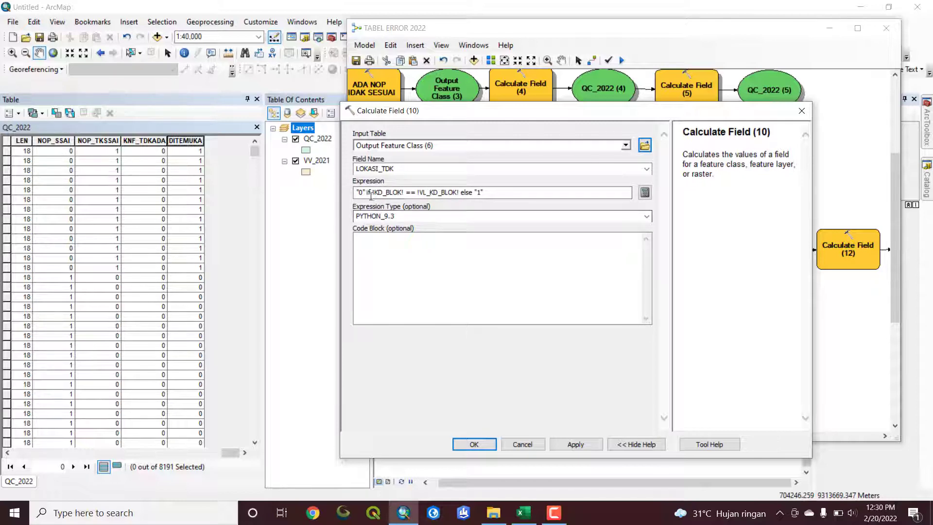
{"action": "double_click", "coordinate": [480, 193]}
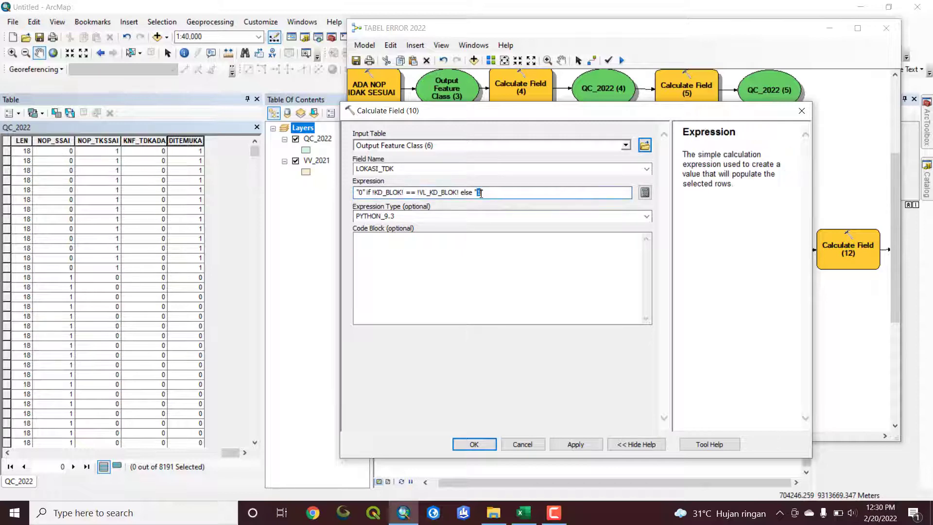
{"action": "left_click_drag", "start_coordinate": [358, 192], "coordinate": [360, 193]}
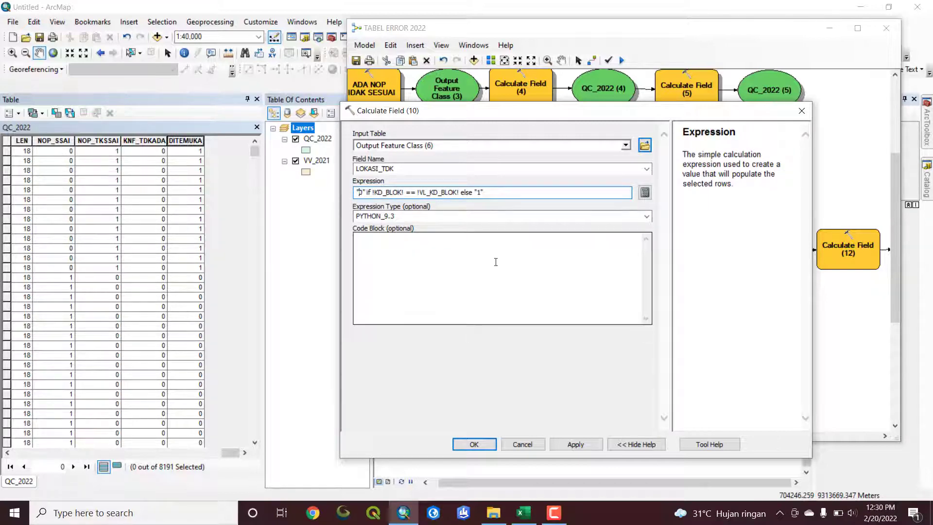
{"action": "left_click", "coordinate": [406, 214]}
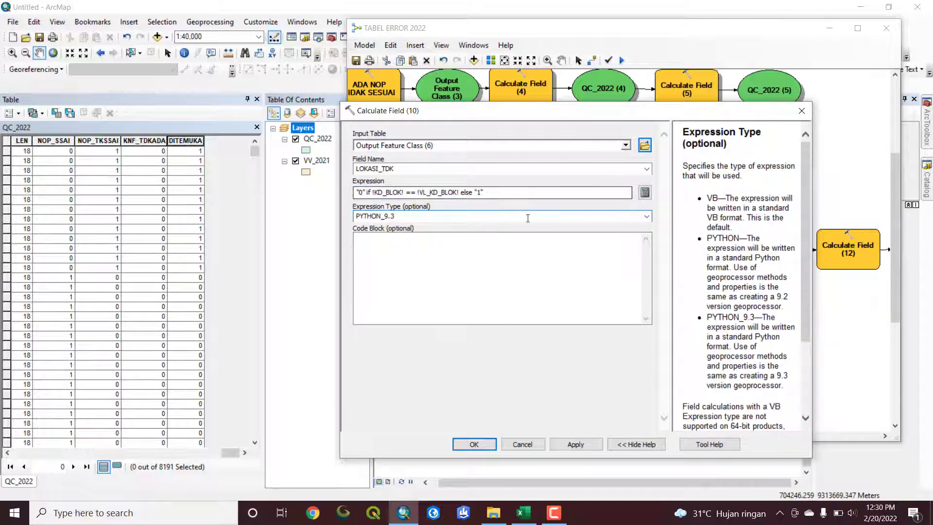
{"action": "left_click", "coordinate": [474, 444]}
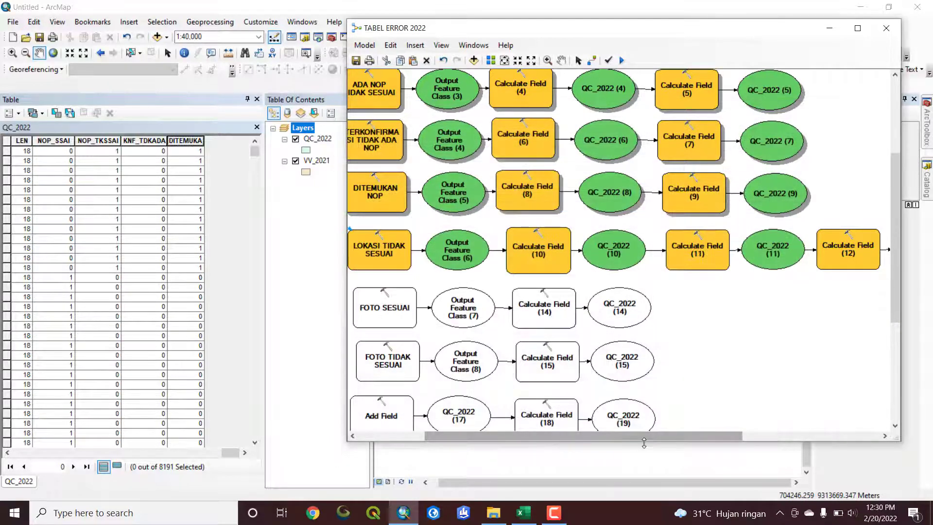
Check the RT and RW comparison expressions in Calculate Field (12) and Calculate Field (11), leaving both tools as they are
{"action": "left_click_drag", "start_coordinate": [647, 436], "coordinate": [722, 427]}
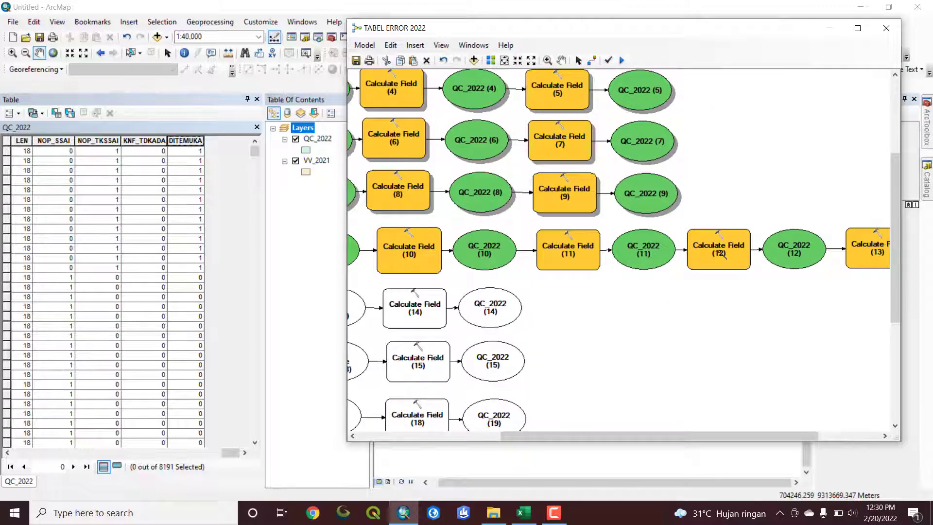
{"action": "double_click", "coordinate": [720, 250]}
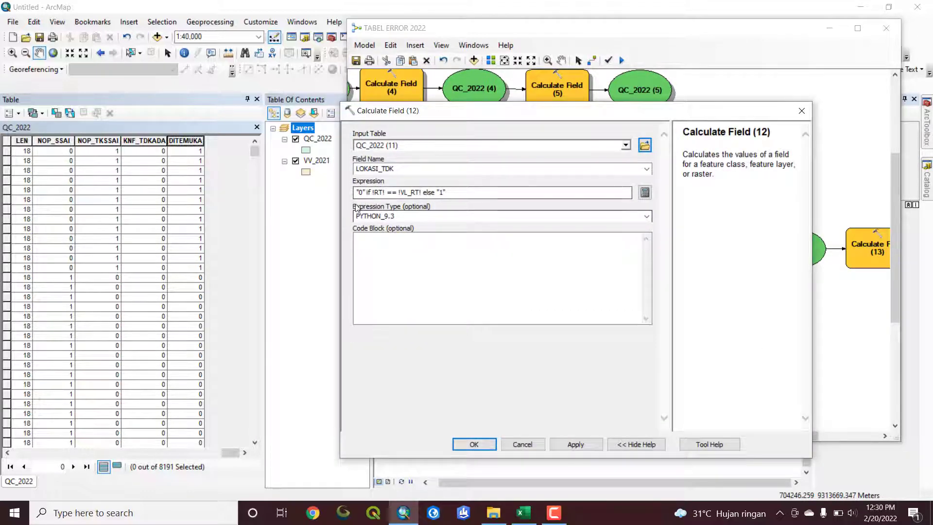
{"action": "left_click", "coordinate": [802, 111]}
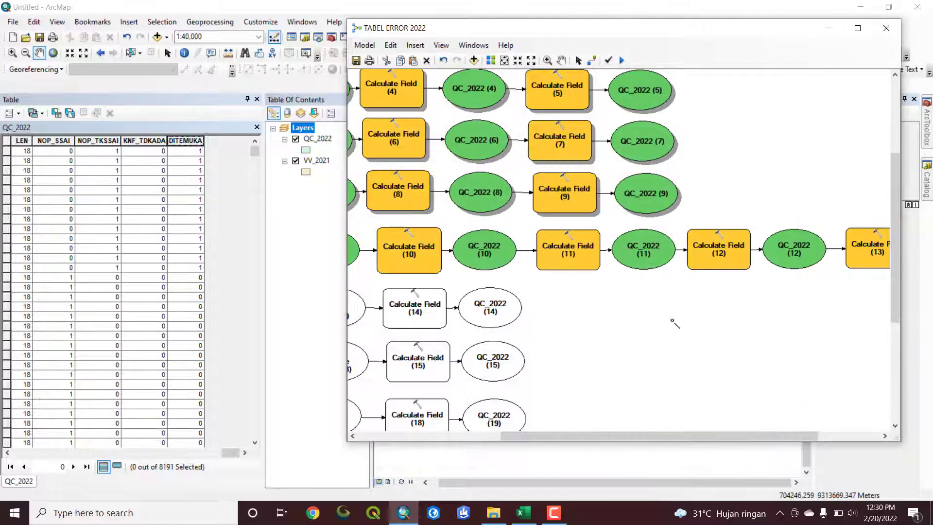
{"action": "double_click", "coordinate": [570, 250]}
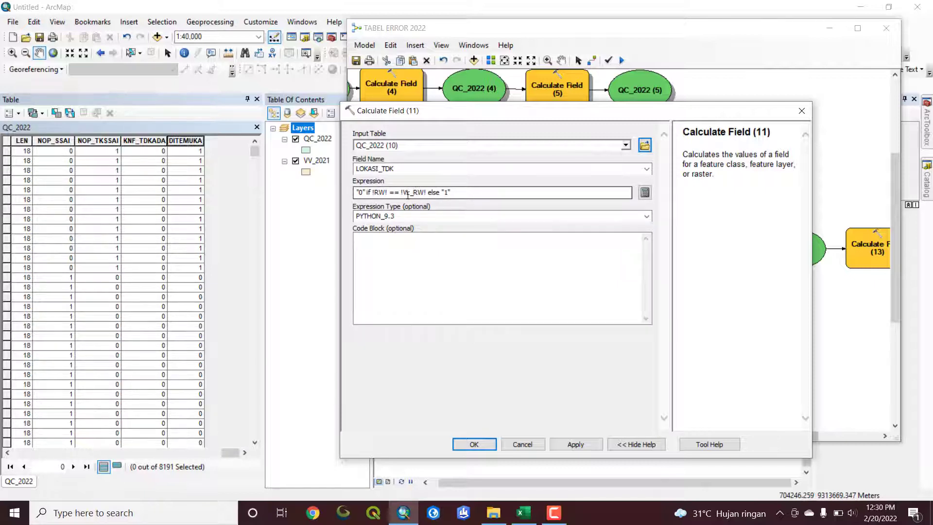
{"action": "left_click", "coordinate": [474, 445]}
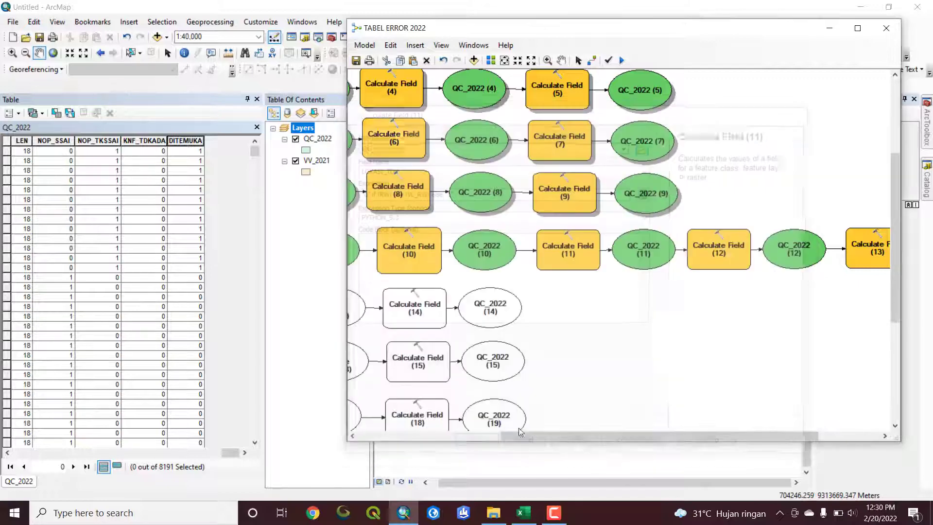
Examine the KD_BLOK length condition in Calculate Field (13) and recheck the expression in Calculate Field (12), without changing either
{"action": "left_click_drag", "start_coordinate": [663, 438], "coordinate": [725, 436]}
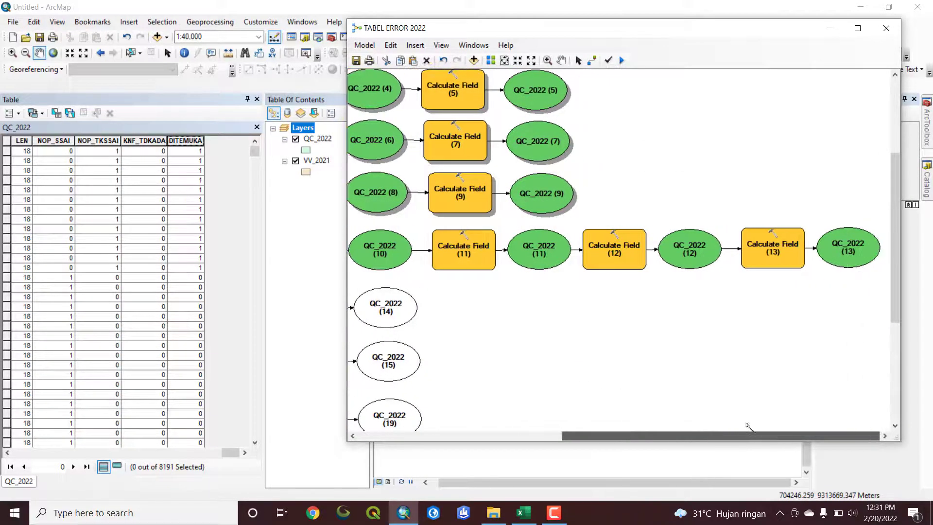
{"action": "double_click", "coordinate": [756, 251]}
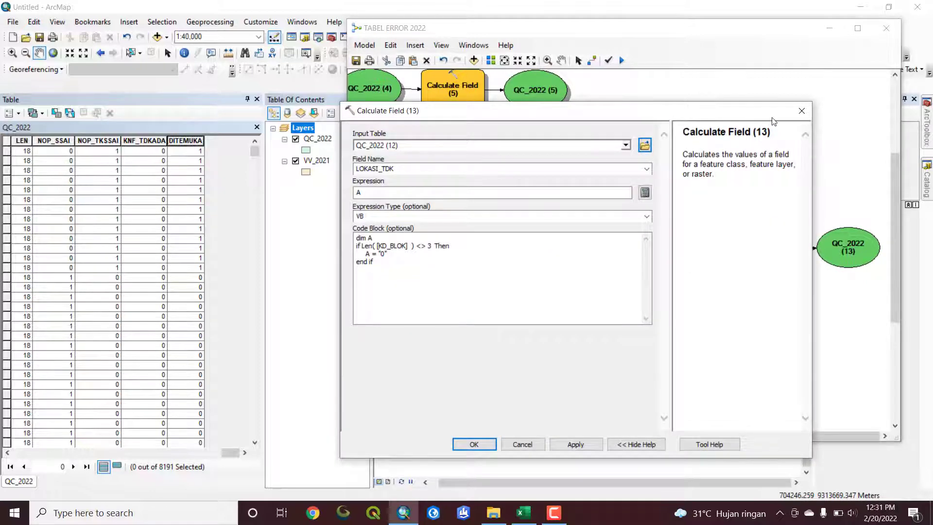
{"action": "left_click", "coordinate": [802, 111]}
{"action": "double_click", "coordinate": [606, 255]}
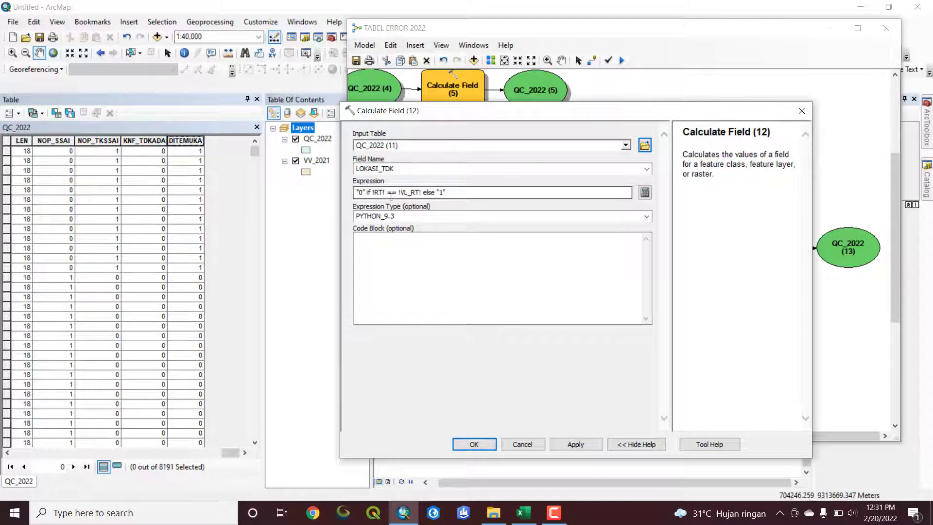
{"action": "left_click", "coordinate": [474, 444]}
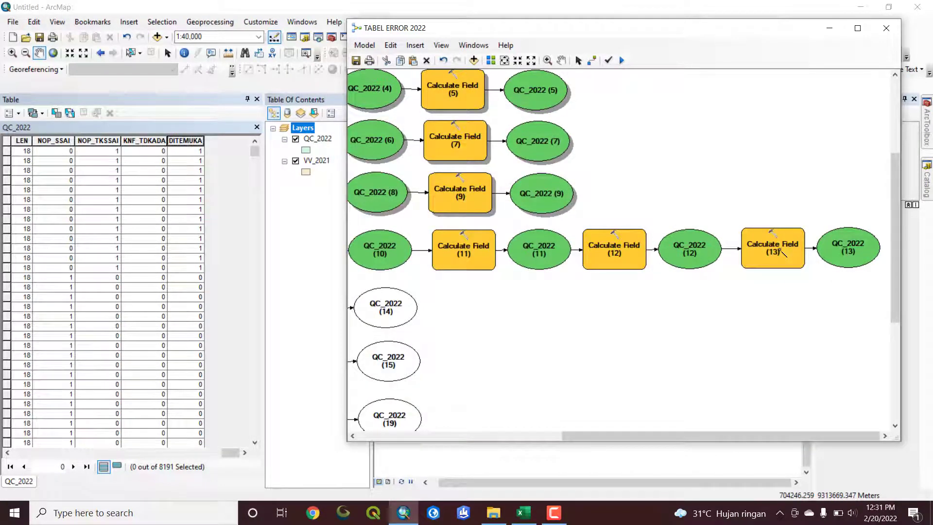
{"action": "double_click", "coordinate": [780, 251]}
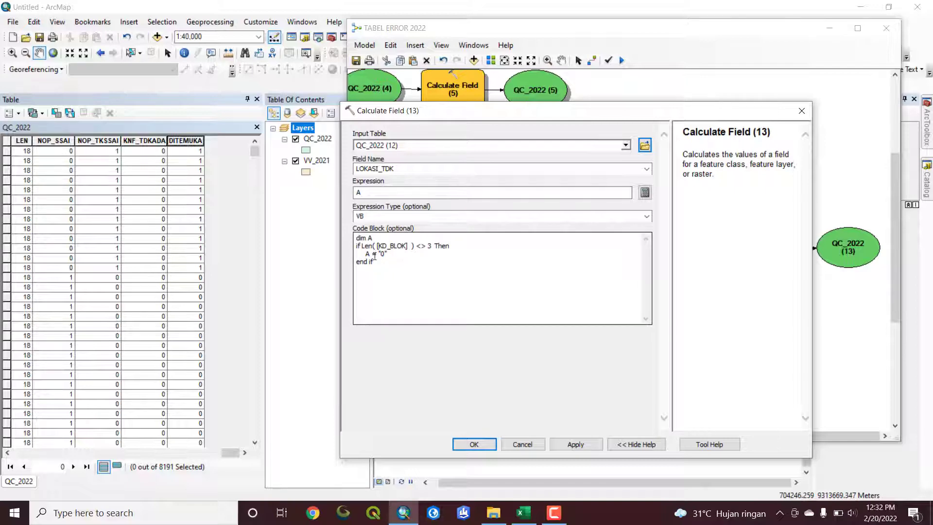
{"action": "left_click", "coordinate": [474, 445]}
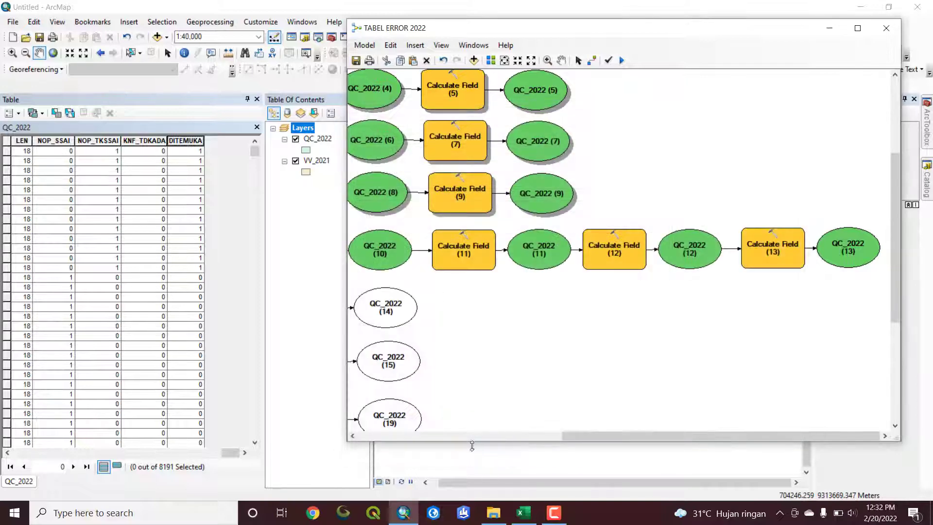
Run the TABEL ERROR 2022 model with the LOKASI TIDAK SESUAI chain and close the run window
{"action": "left_click_drag", "start_coordinate": [720, 436], "coordinate": [500, 437]}
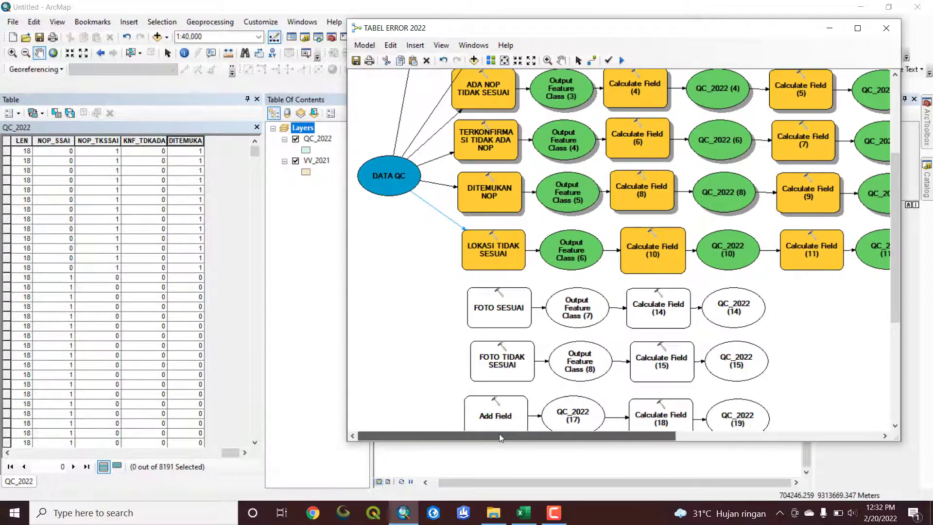
{"action": "left_click", "coordinate": [622, 61]}
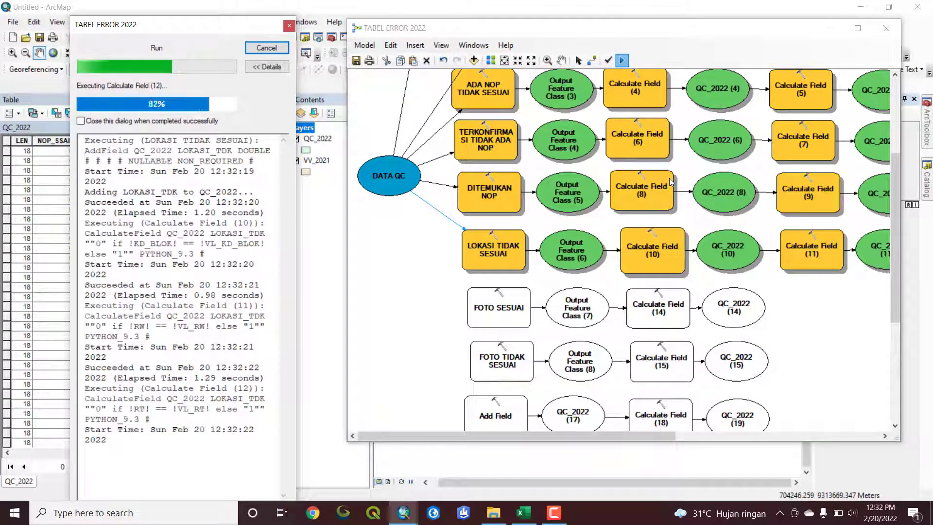
{"action": "left_click", "coordinate": [507, 323]}
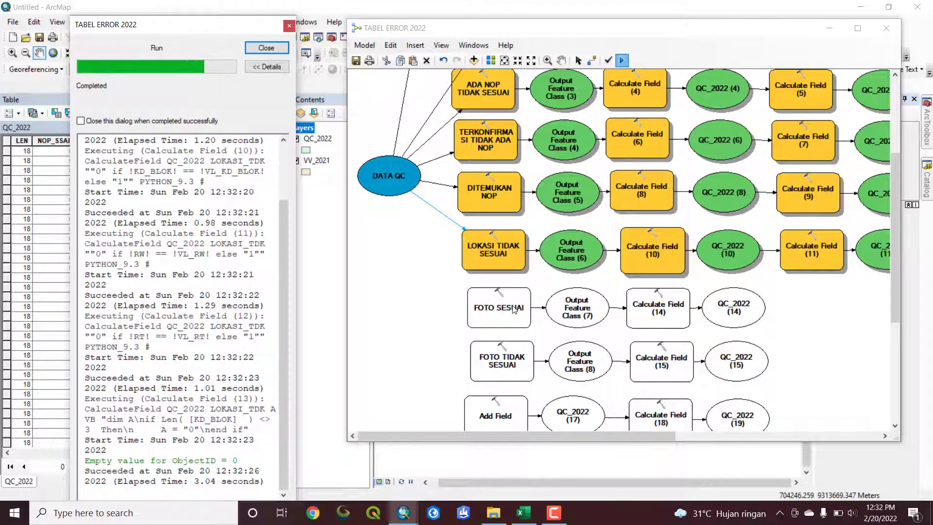
{"action": "left_click", "coordinate": [267, 51]}
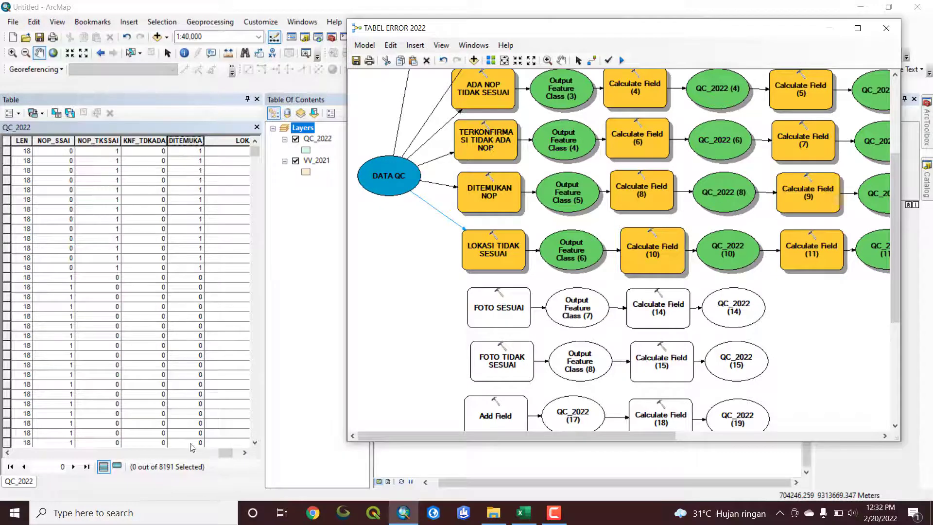
Narrow the new LOKASI_TDK column in the QC_2022 table and sort the records by it
{"action": "left_click_drag", "start_coordinate": [227, 453], "coordinate": [237, 453]}
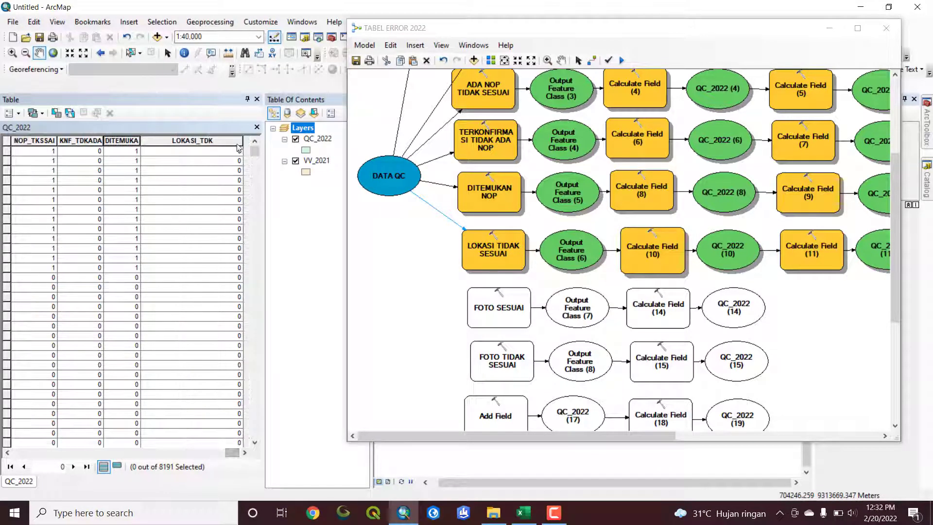
{"action": "left_click_drag", "start_coordinate": [242, 140], "coordinate": [180, 142]}
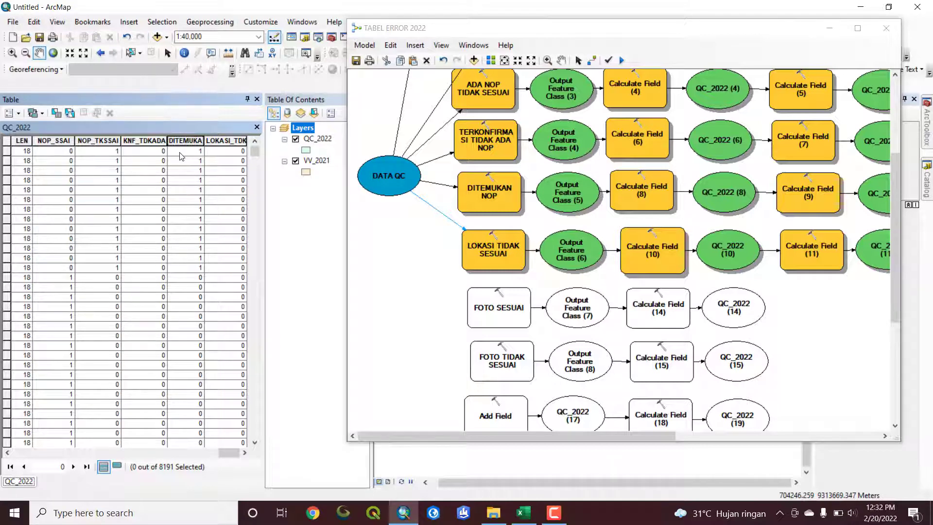
{"action": "double_click", "coordinate": [216, 141]}
{"action": "double_click", "coordinate": [209, 141]}
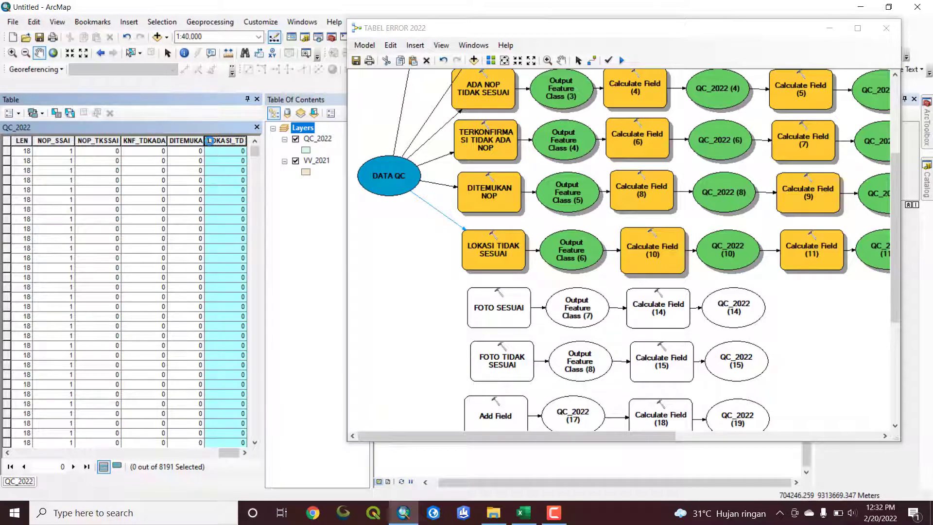
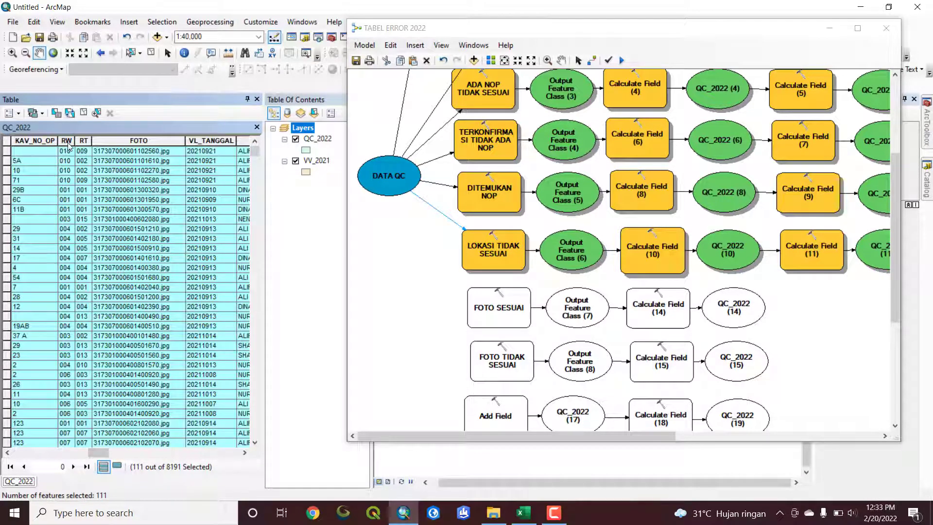
Place the RW column beside FGA_RW in the QC_2022 table and select the first four records to compare their values
{"action": "left_click", "coordinate": [68, 144]}
{"action": "left_click_drag", "start_coordinate": [68, 143], "coordinate": [49, 187]}
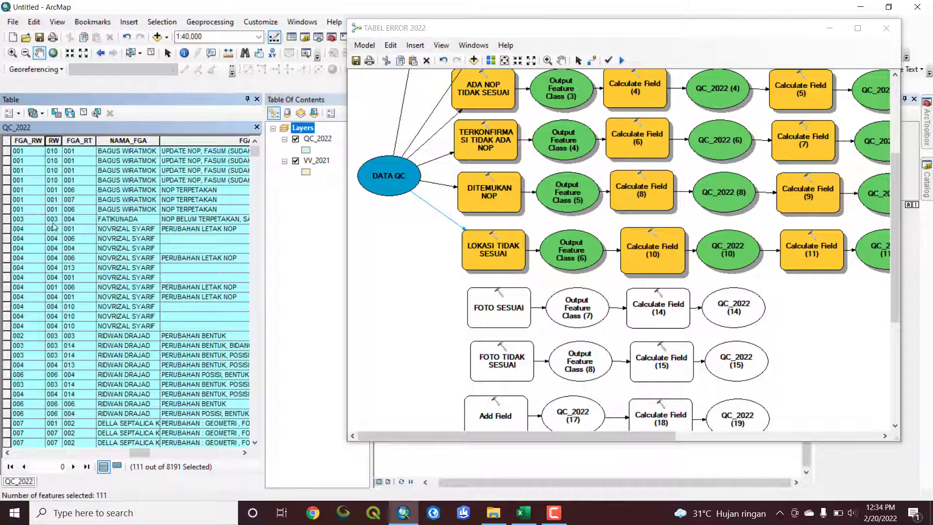
{"action": "left_click_drag", "start_coordinate": [10, 154], "coordinate": [9, 185]}
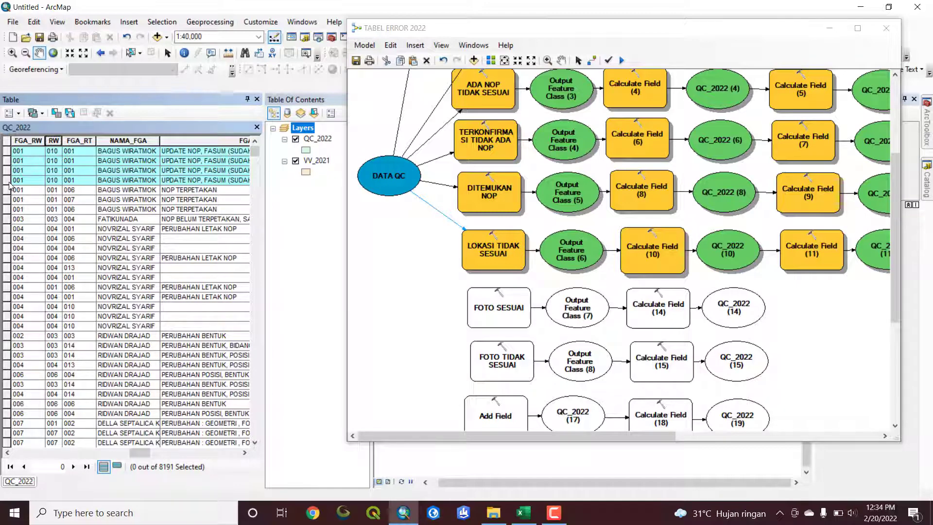
{"action": "left_click_drag", "start_coordinate": [10, 185], "coordinate": [10, 184]}
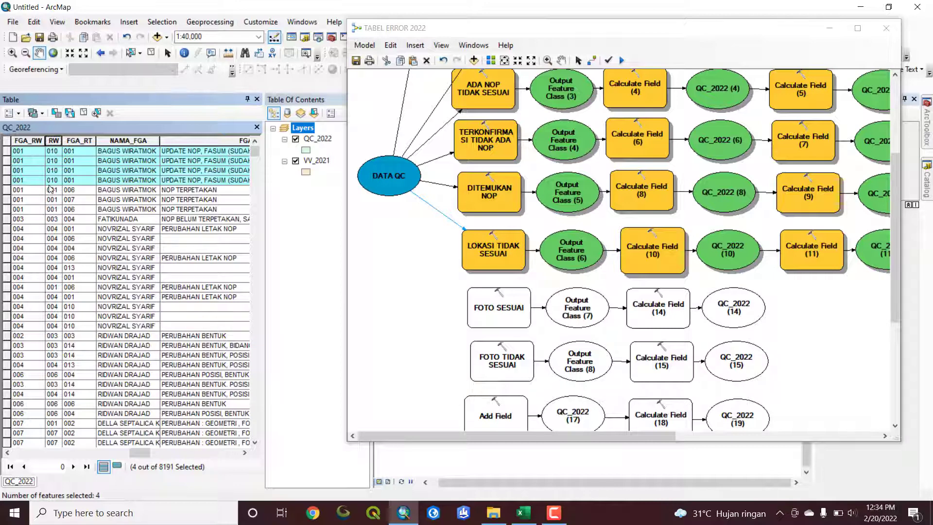
Clear the record selection, reopen the QC_2022 attribute table and view the calculated fields up to LOKASI_TDK
{"action": "left_click_drag", "start_coordinate": [147, 454], "coordinate": [206, 457]}
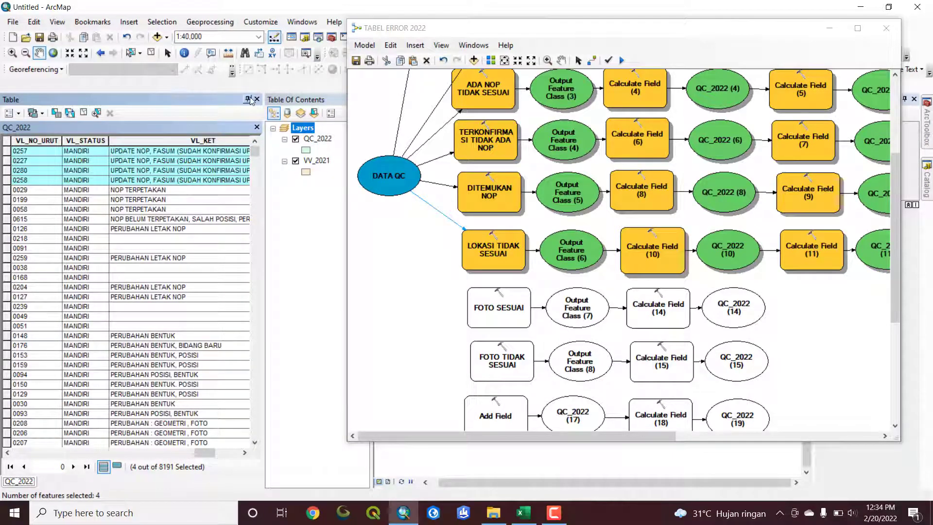
{"action": "left_click", "coordinate": [151, 53]}
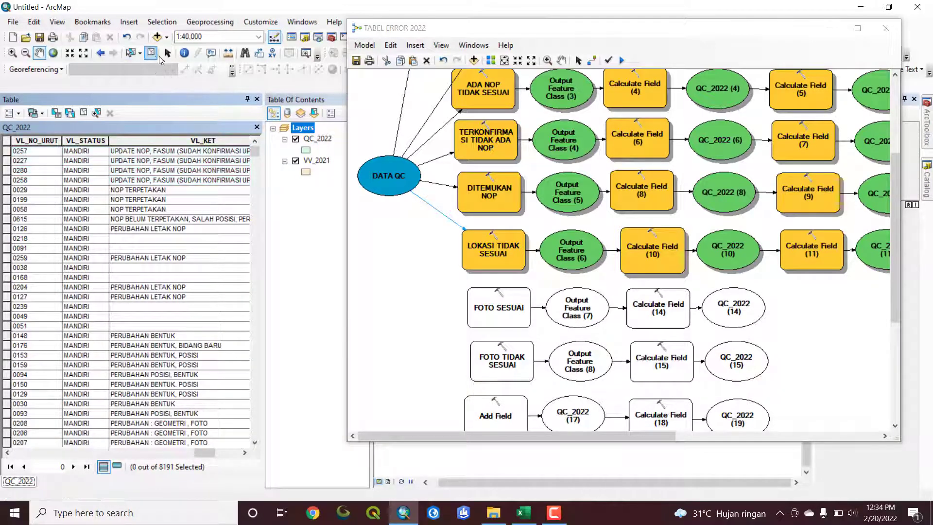
{"action": "left_click", "coordinate": [257, 100]}
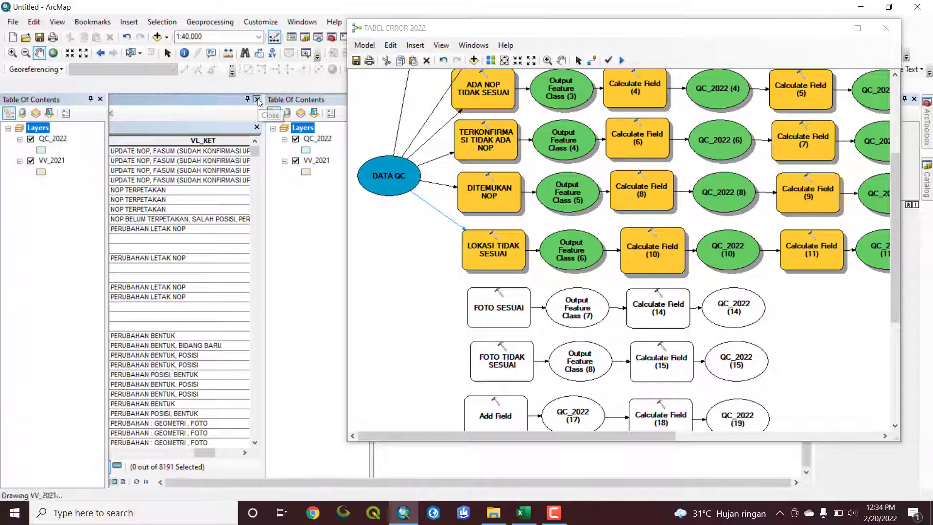
{"action": "right_click", "coordinate": [54, 139]}
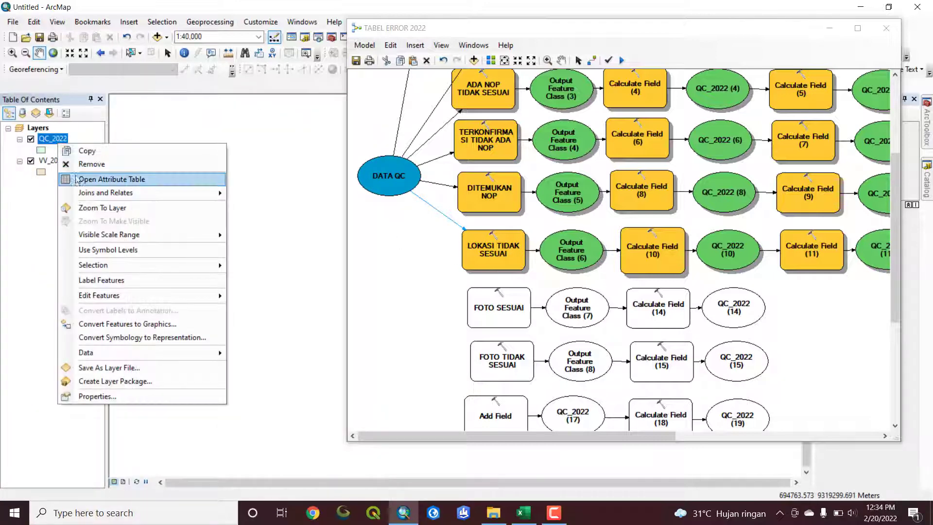
{"action": "left_click", "coordinate": [78, 179]}
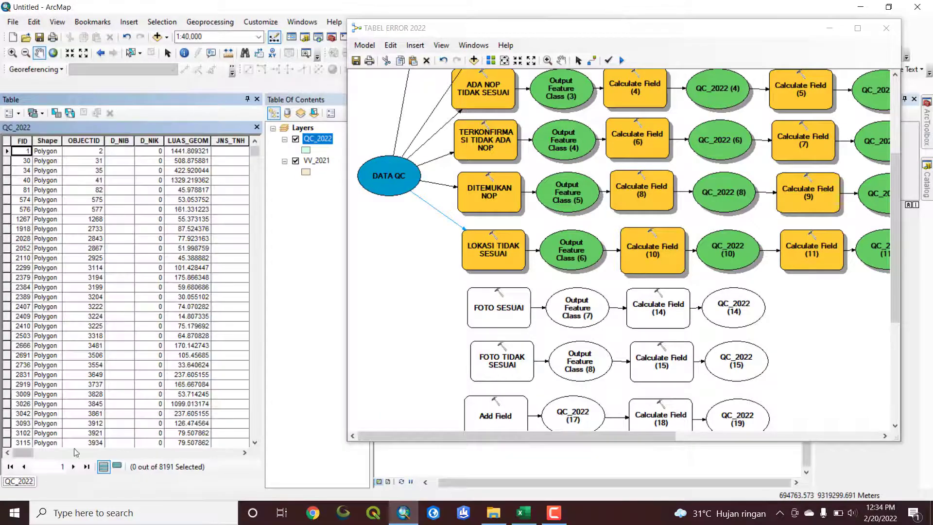
{"action": "left_click_drag", "start_coordinate": [23, 453], "coordinate": [259, 459]}
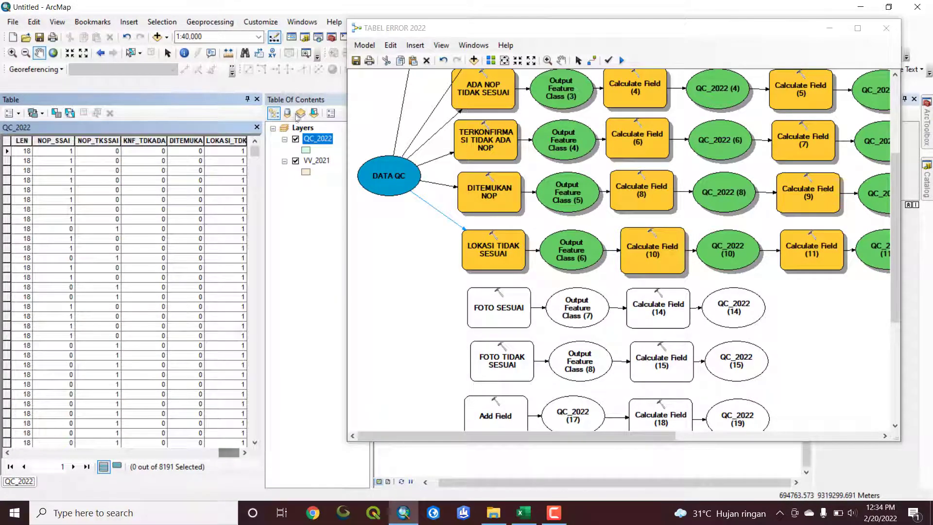
Switch to the Excel error recap and examine the HASIL QC BENTUK and HASIL QC FOTO category headings
{"action": "left_click", "coordinate": [524, 513]}
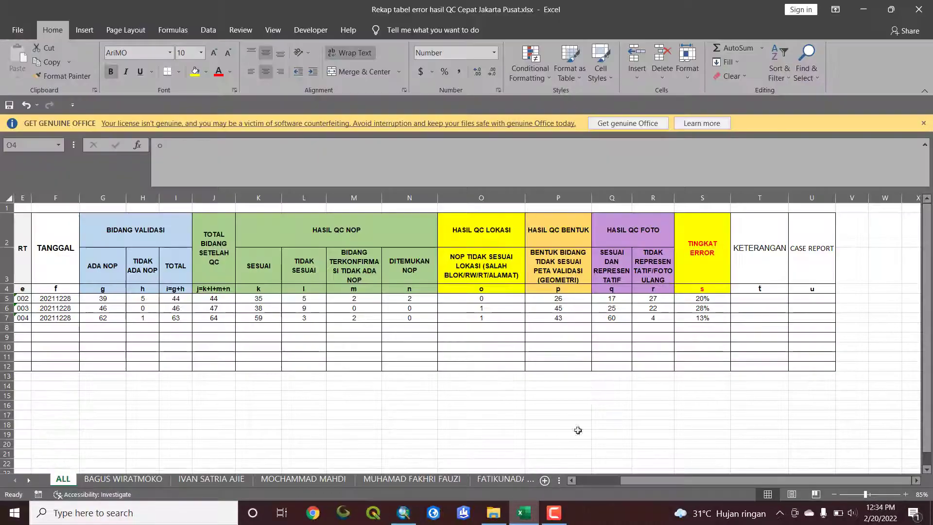
{"action": "left_click", "coordinate": [554, 236]}
{"action": "left_click", "coordinate": [558, 265]}
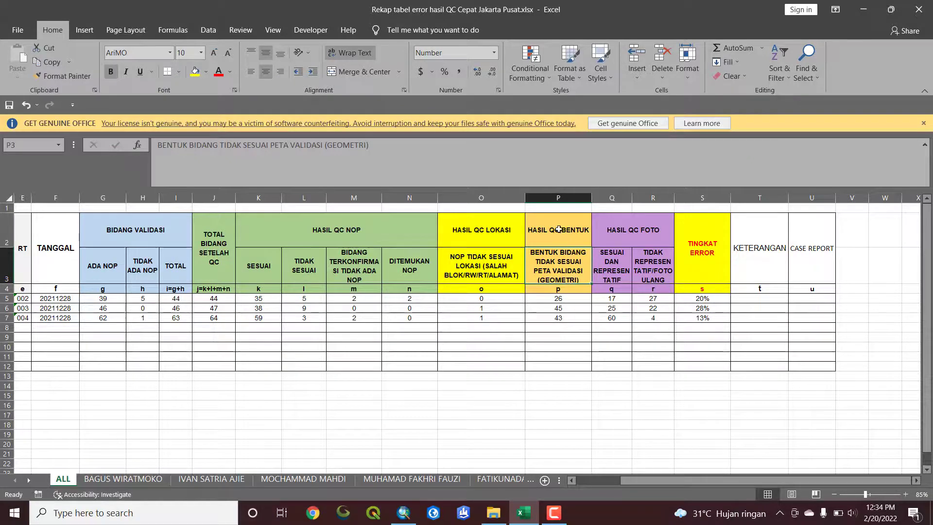
{"action": "left_click_drag", "start_coordinate": [550, 237], "coordinate": [563, 288]}
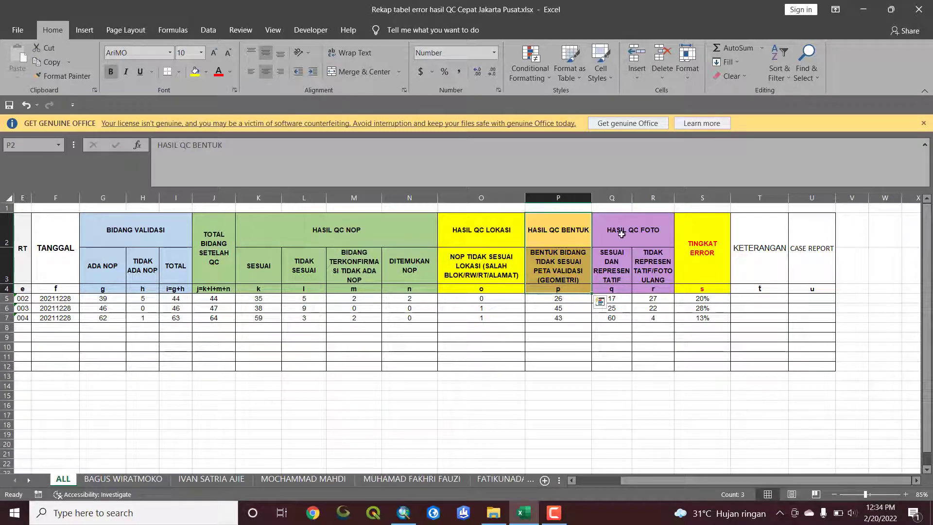
{"action": "left_click", "coordinate": [622, 234]}
{"action": "left_click", "coordinate": [618, 273]}
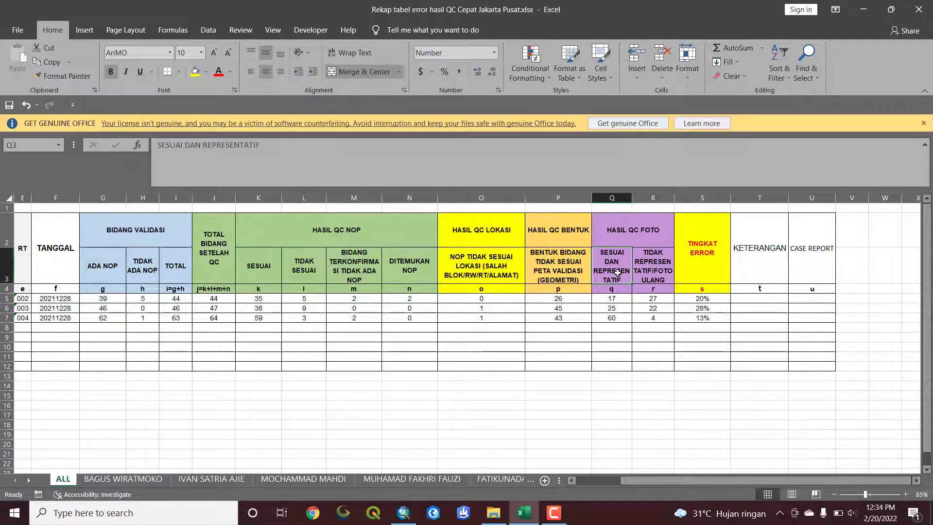
{"action": "left_click", "coordinate": [617, 235]}
{"action": "left_click", "coordinate": [617, 254]}
{"action": "left_click", "coordinate": [664, 268]}
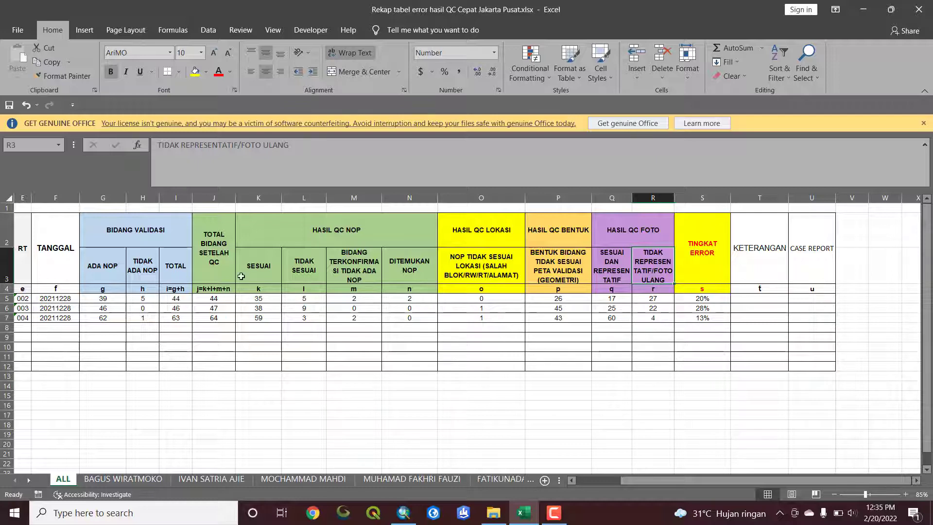
Switch back to ArcMap and connect DATA QC to the FOTO SESUAI tool as its input table
{"action": "left_click", "coordinate": [404, 513]}
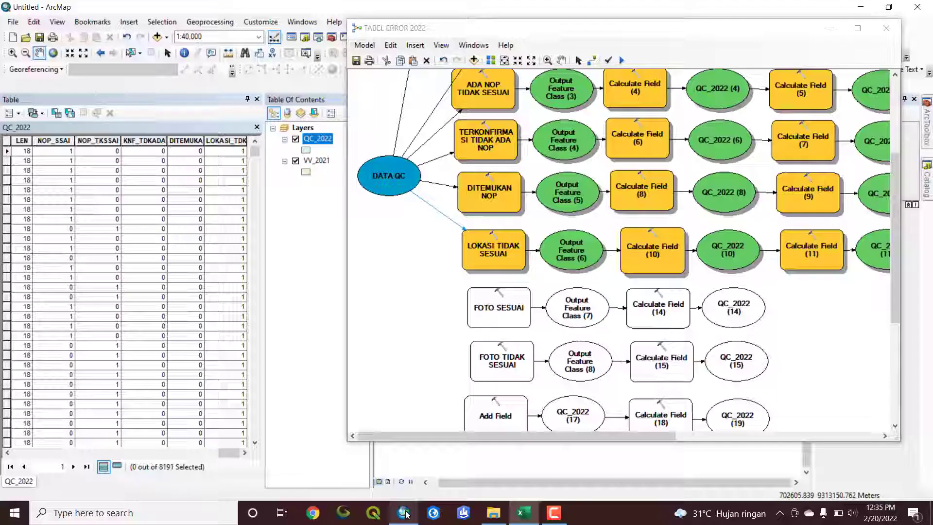
{"action": "left_click", "coordinate": [592, 61]}
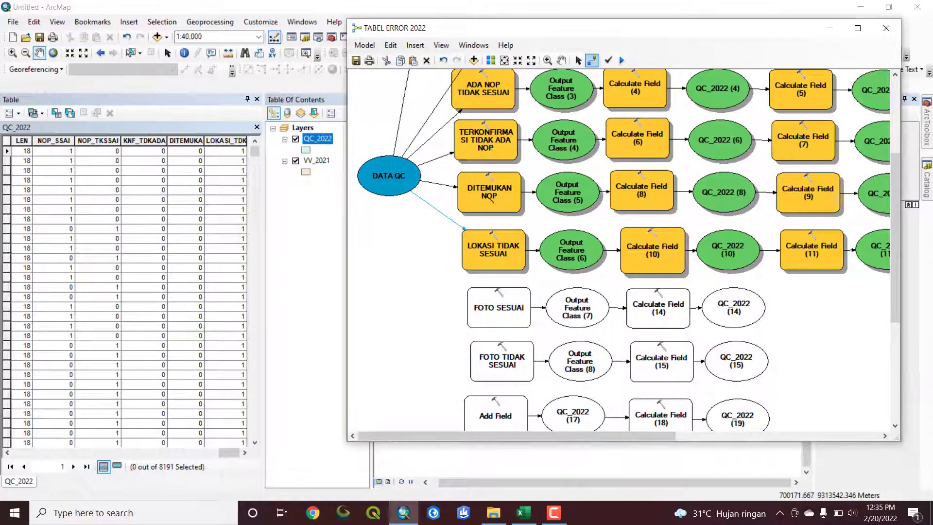
{"action": "left_click", "coordinate": [389, 187]}
{"action": "left_click", "coordinate": [491, 302]}
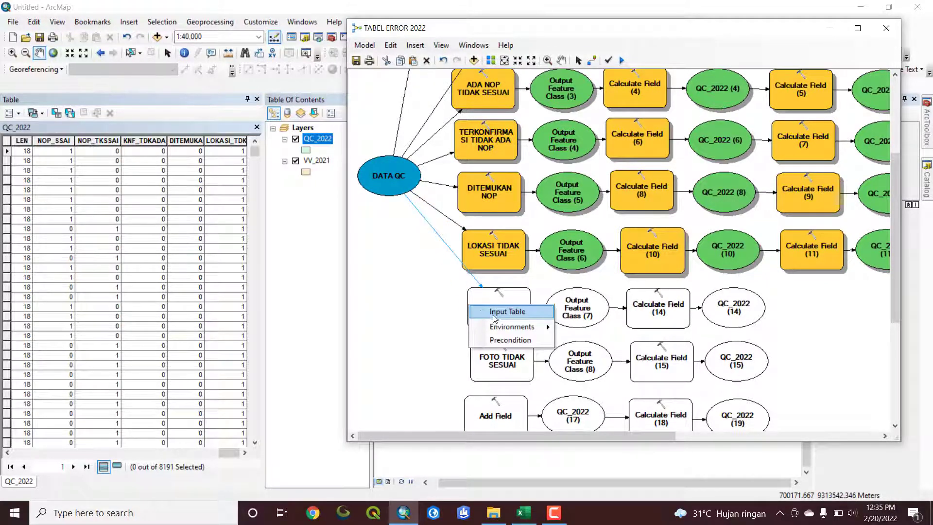
{"action": "left_click", "coordinate": [506, 308]}
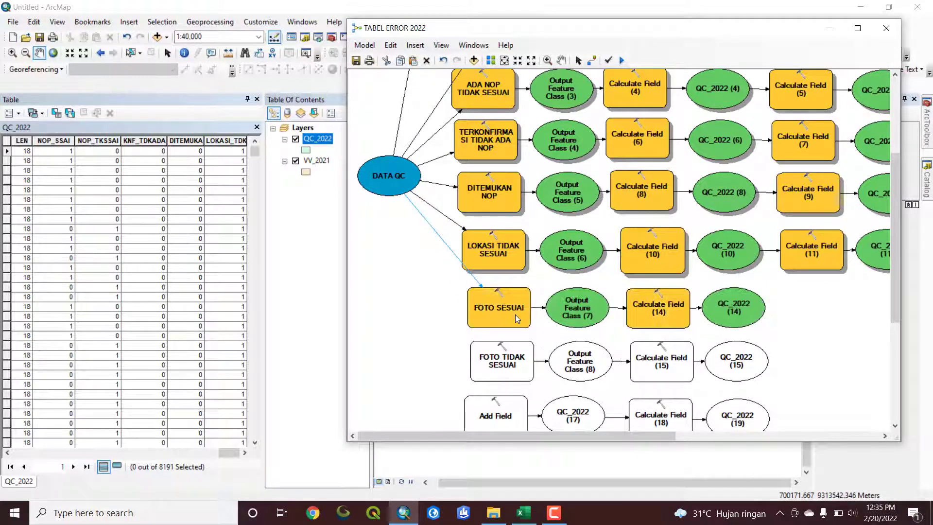
Check the FOTO and FOTO_GA comparison expression in Calculate Field (14), keeping its settings
{"action": "double_click", "coordinate": [660, 311]}
{"action": "left_click", "coordinate": [371, 193]}
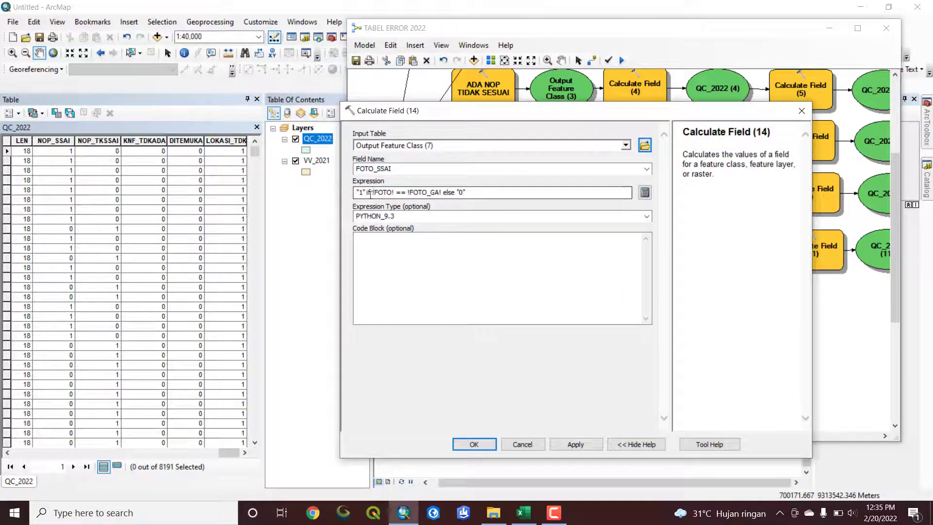
{"action": "left_click", "coordinate": [489, 193]}
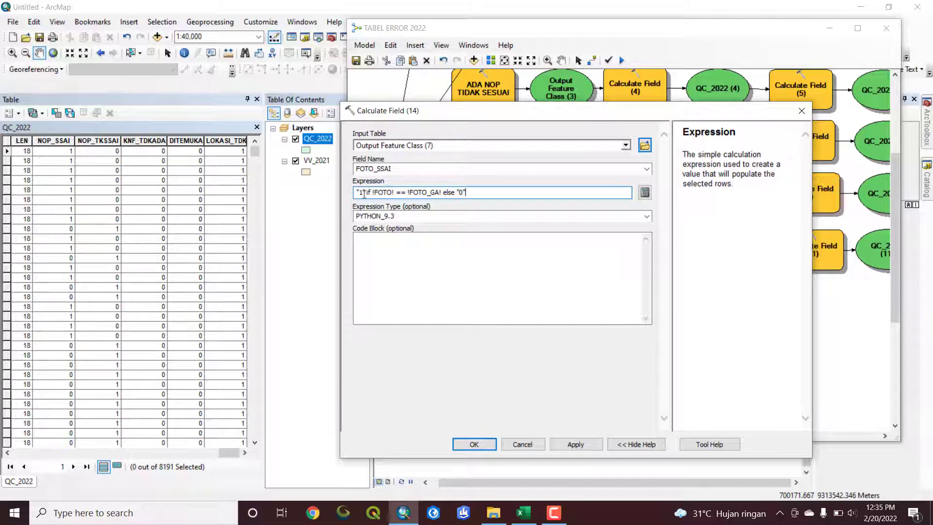
{"action": "left_click", "coordinate": [474, 444]}
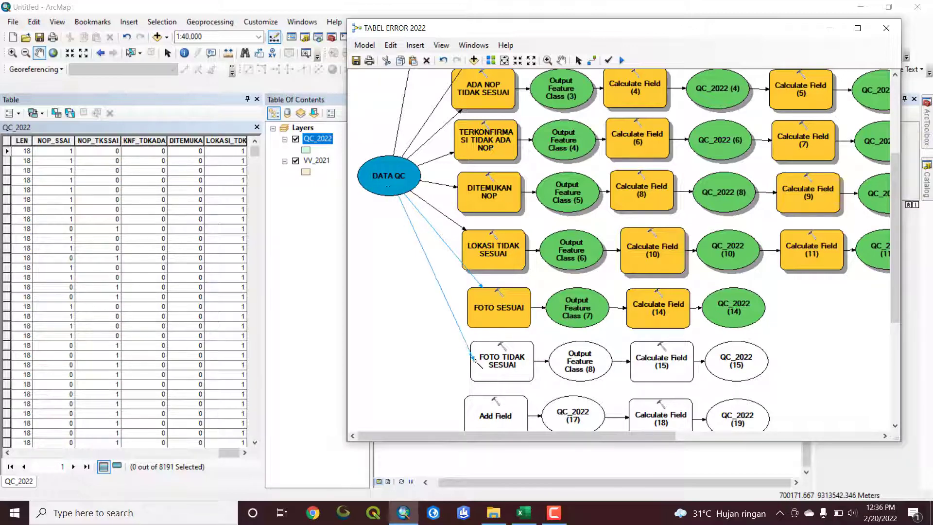
Connect DATA QC to FOTO TIDAK SESUAI as its input table and check that tool's field name and type
{"action": "left_click", "coordinate": [500, 363]}
{"action": "left_click", "coordinate": [515, 371]}
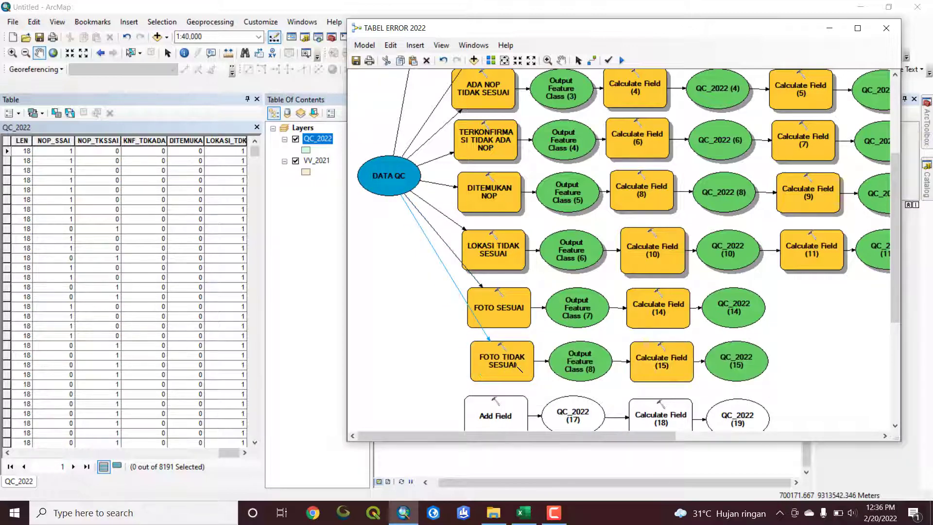
{"action": "double_click", "coordinate": [517, 367]}
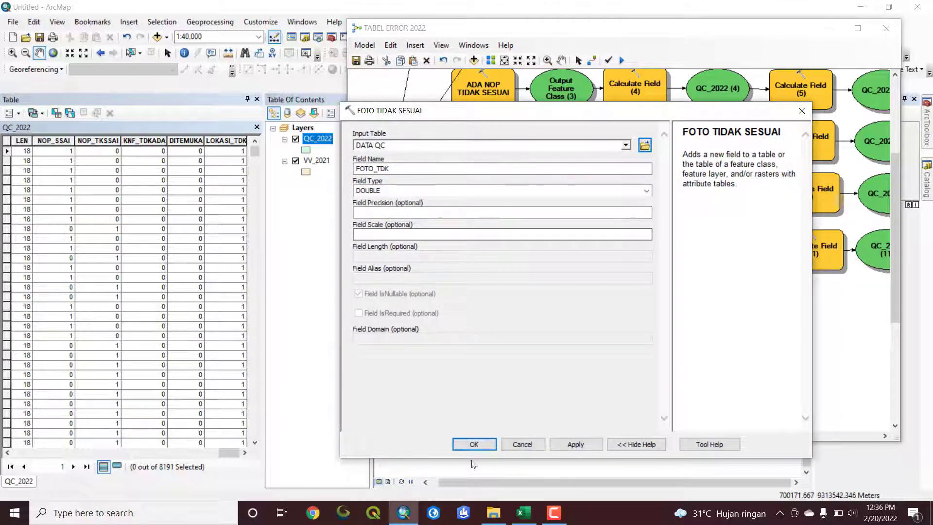
{"action": "left_click", "coordinate": [474, 445]}
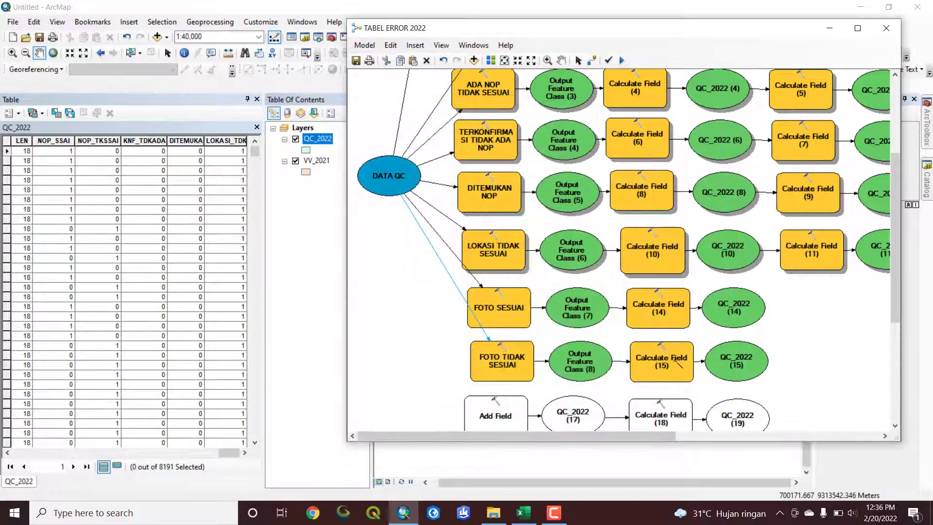
Check the reversed FOTO and FOTO_GA comparison expression in Calculate Field (15), keeping its settings
{"action": "double_click", "coordinate": [665, 350]}
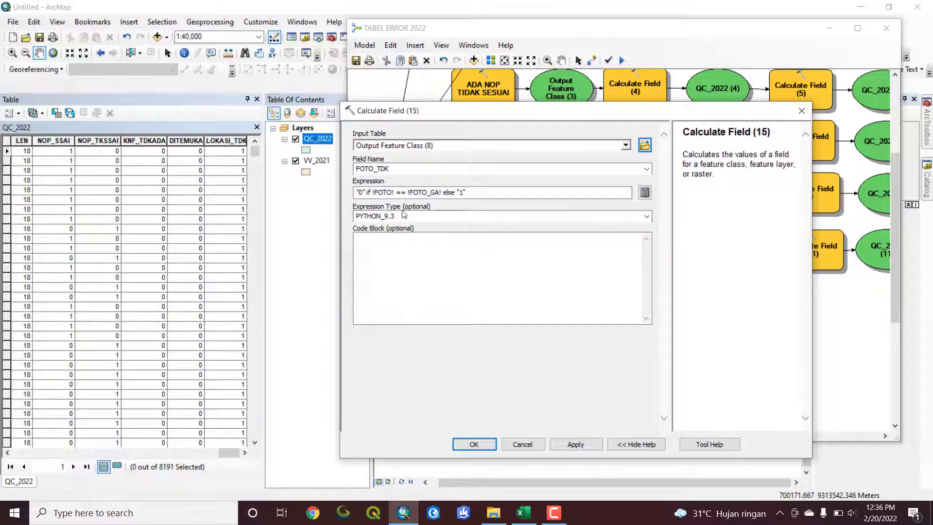
{"action": "left_click", "coordinate": [362, 193]}
{"action": "double_click", "coordinate": [362, 193]}
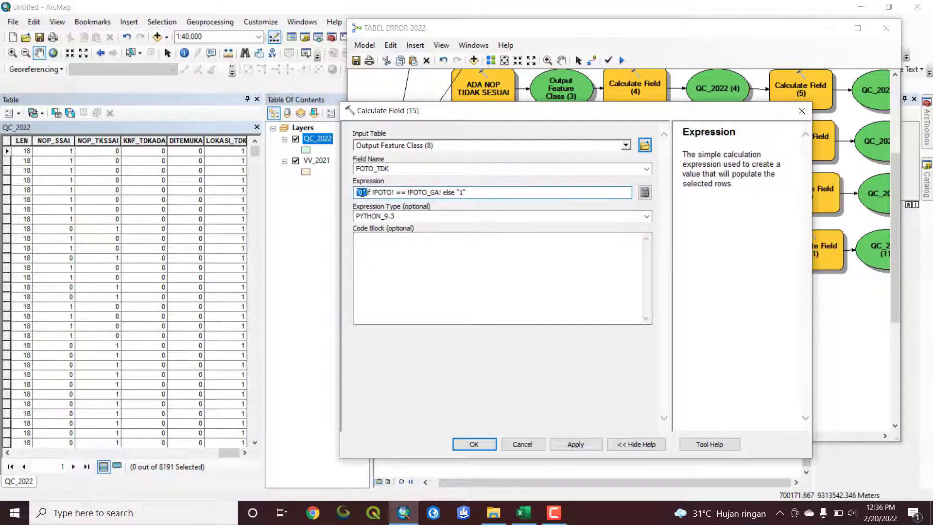
{"action": "left_click", "coordinate": [363, 193]}
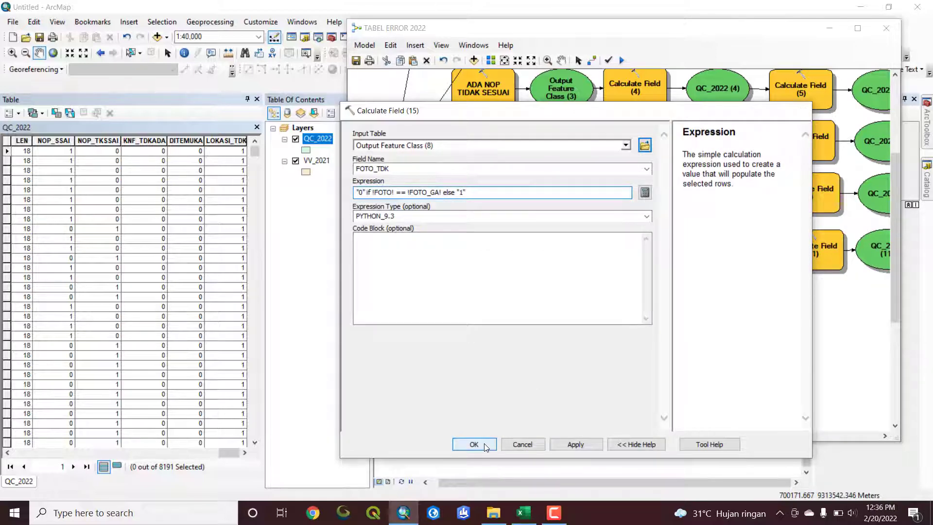
{"action": "left_click", "coordinate": [474, 444]}
Check the field name and type in the unconnected Add Field tool below FOTO TIDAK SESUAI, without changing them
{"action": "scroll", "coordinate": [727, 333], "scroll_direction": "down", "scroll_amount": 1}
{"action": "scroll", "coordinate": [709, 316], "scroll_direction": "down", "scroll_amount": 2}
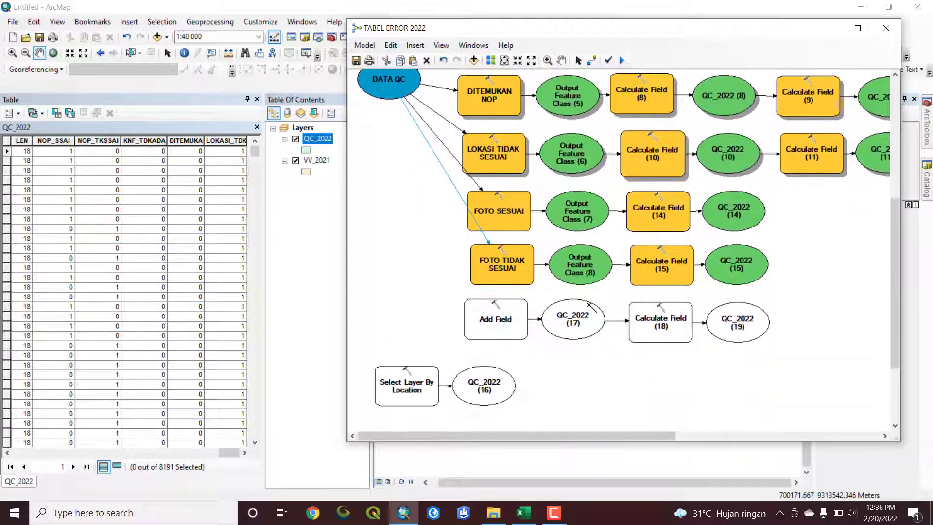
{"action": "scroll", "coordinate": [627, 334], "scroll_direction": "down", "scroll_amount": 2}
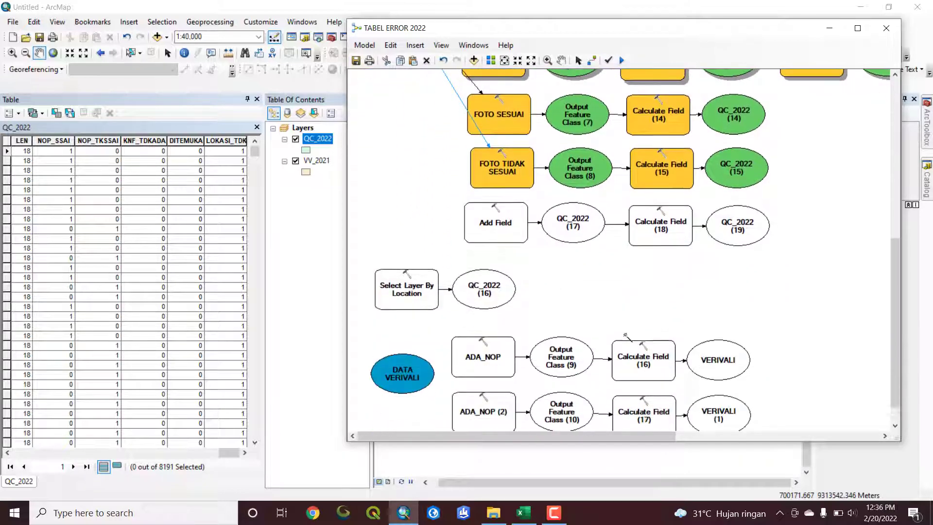
{"action": "scroll", "coordinate": [542, 299], "scroll_direction": "up", "scroll_amount": 1}
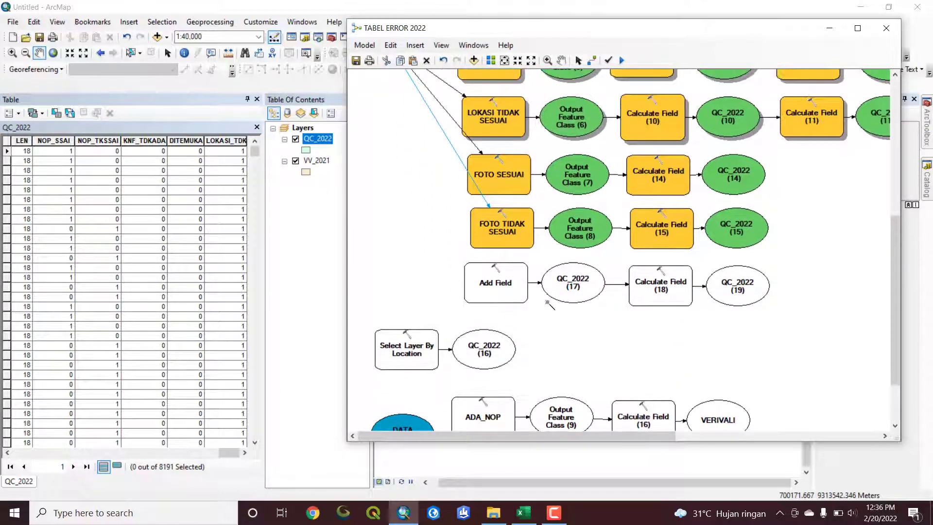
{"action": "double_click", "coordinate": [494, 288]}
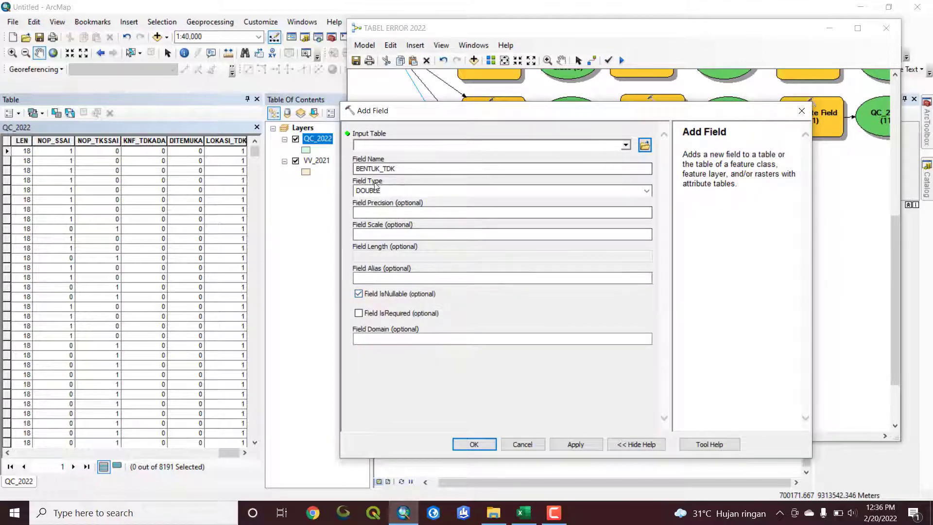
{"action": "left_click", "coordinate": [802, 111]}
Rename the unconnected Add Field tool below FOTO TIDAK SESUAI as BENTUK TIDAK SESUAI
{"action": "right_click", "coordinate": [497, 283]}
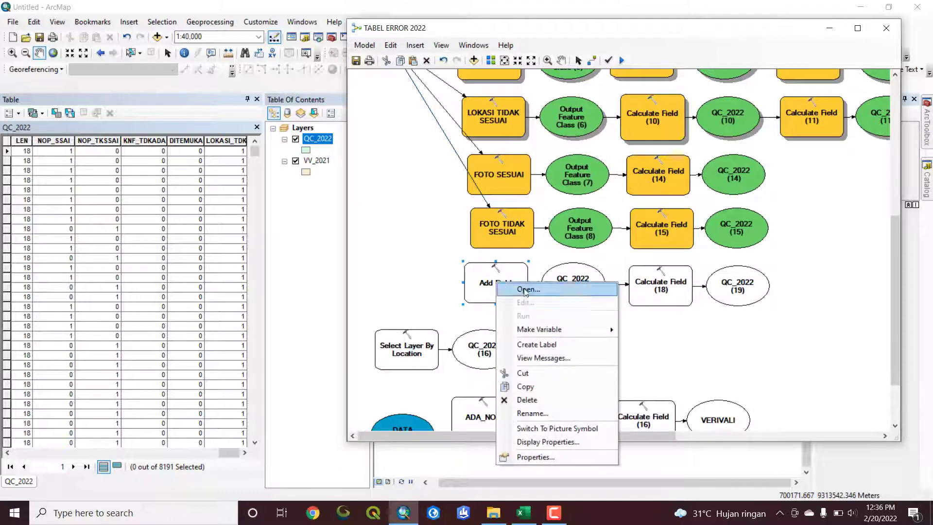
{"action": "left_click", "coordinate": [539, 413]}
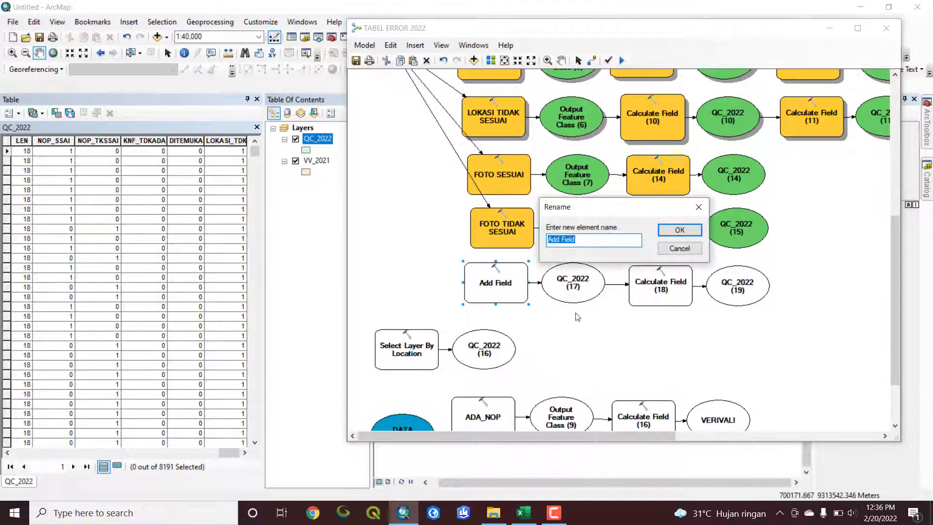
{"action": "type", "text": "BENTUK TIDAK SESUAI"}
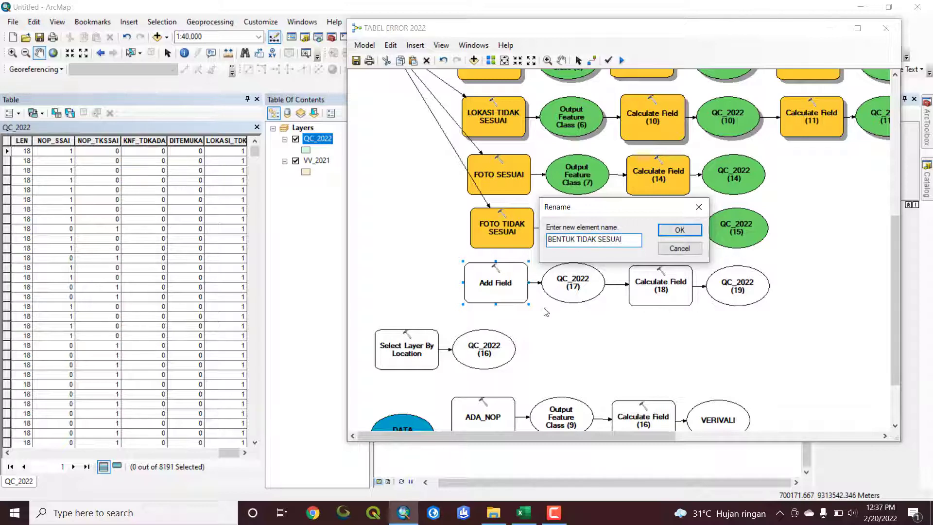
{"action": "left_click", "coordinate": [679, 230]}
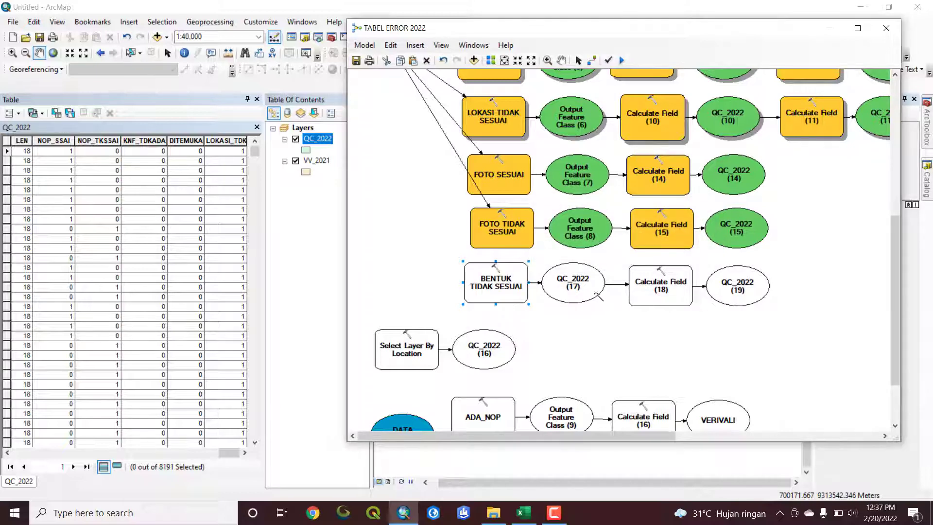
{"action": "scroll", "coordinate": [598, 296], "scroll_direction": "up", "scroll_amount": 3}
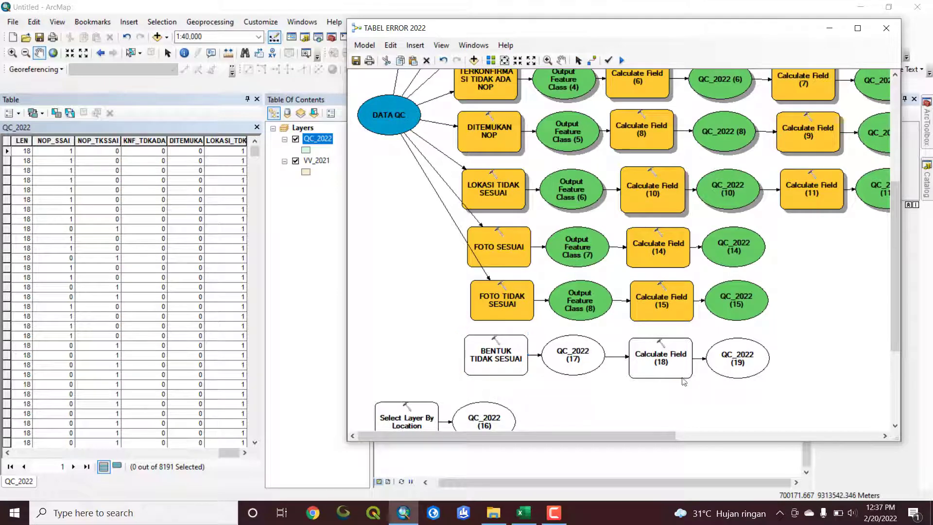
{"action": "scroll", "coordinate": [498, 356], "scroll_direction": "down", "scroll_amount": 5}
{"action": "scroll", "coordinate": [421, 373], "scroll_direction": "down", "scroll_amount": 1}
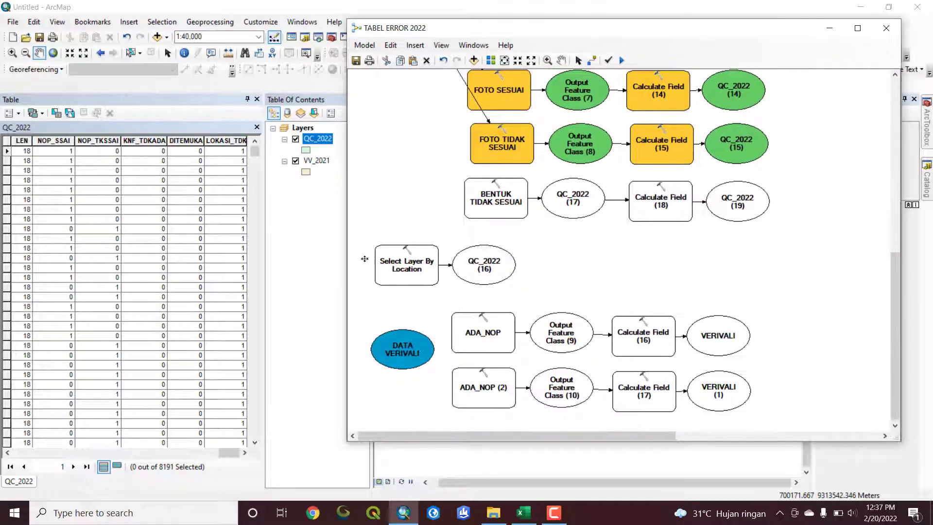
{"action": "double_click", "coordinate": [481, 331]}
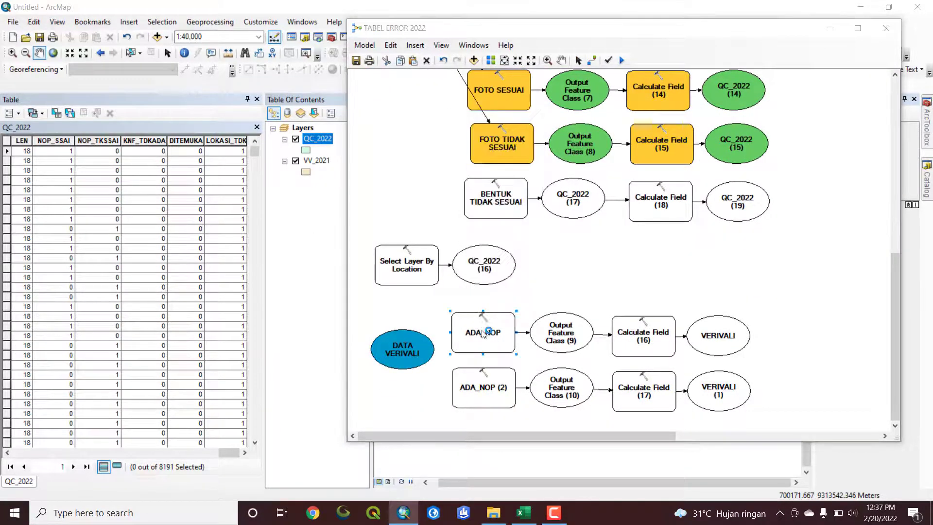
{"action": "key", "text": "Escape"}
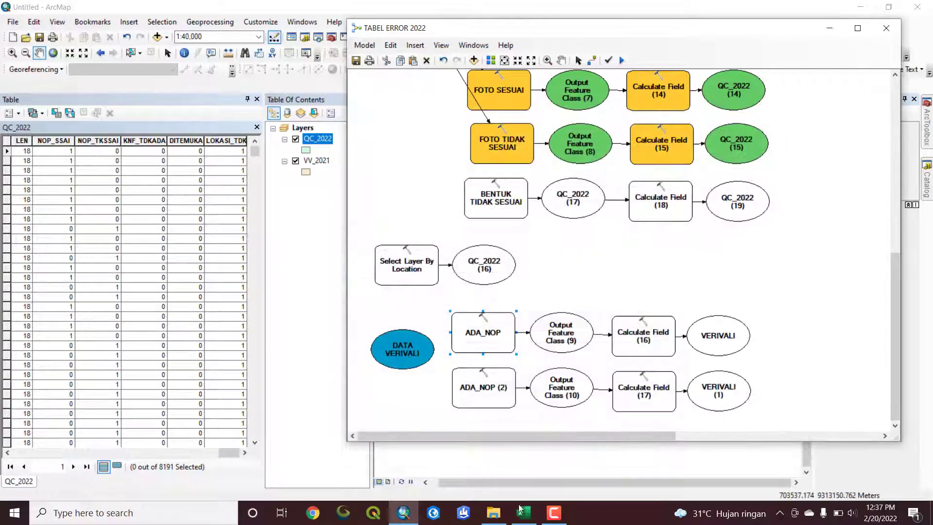
Switch to the Excel QC recap and check the ADA NOP and TIDAK ADA NOP columns under BIDANG VALIDASI
{"action": "left_click", "coordinate": [524, 513]}
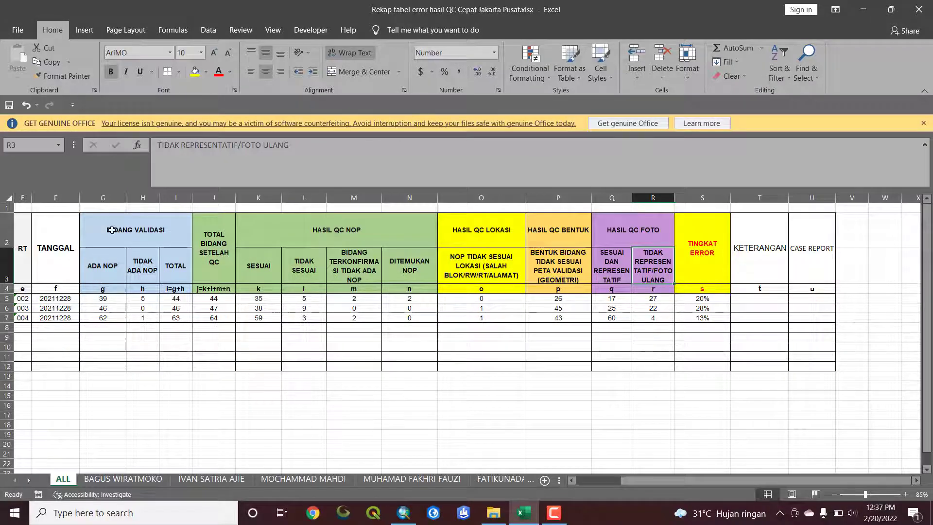
{"action": "left_click_drag", "start_coordinate": [103, 198], "coordinate": [180, 203]}
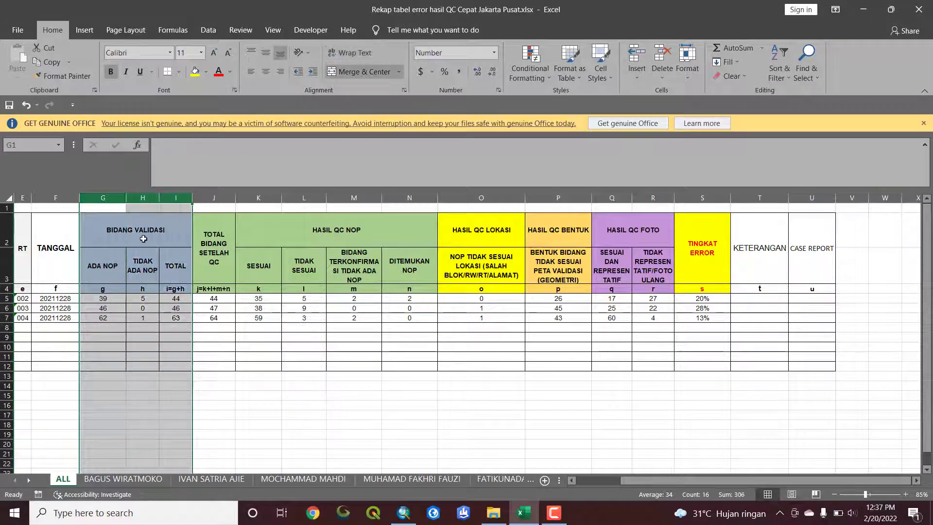
{"action": "left_click", "coordinate": [106, 266]}
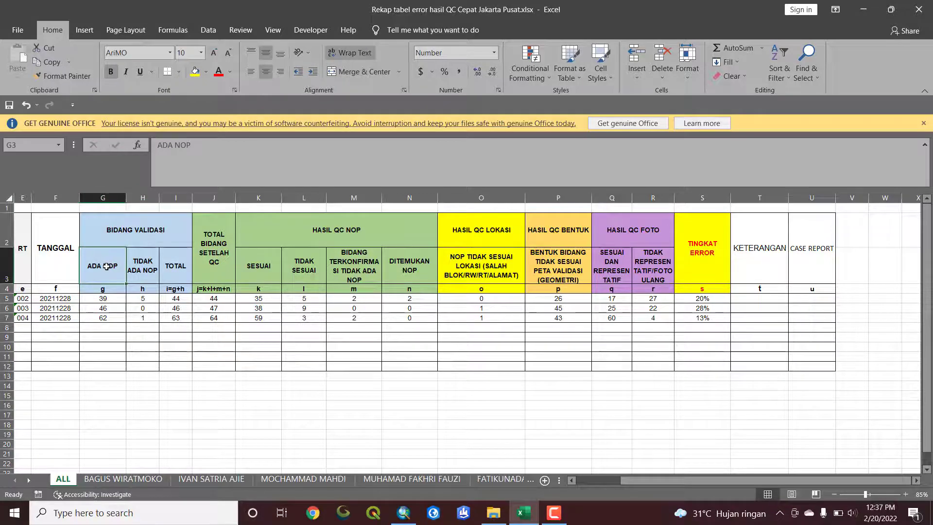
{"action": "left_click", "coordinate": [136, 266]}
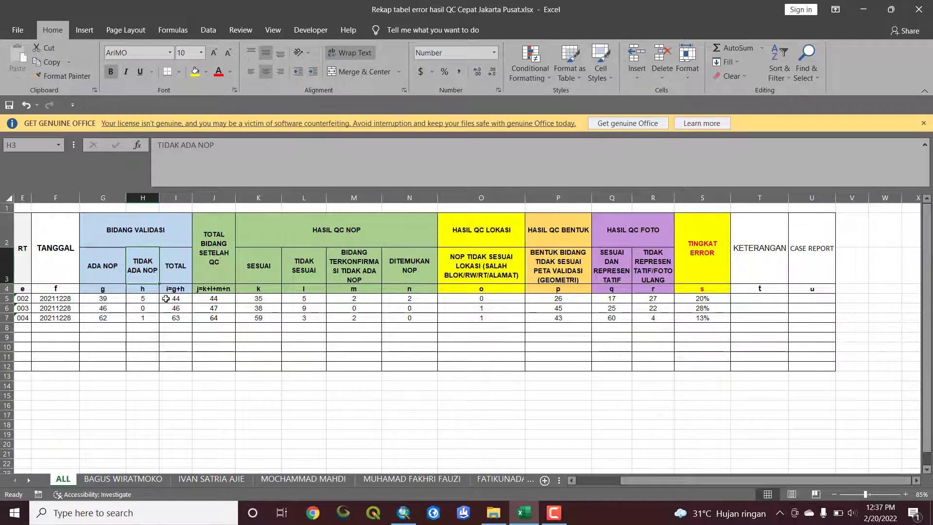
Switch back to the ArcMap model and connect DATA VERIVALI to ADA_NOP as its input table
{"action": "left_click", "coordinate": [404, 513]}
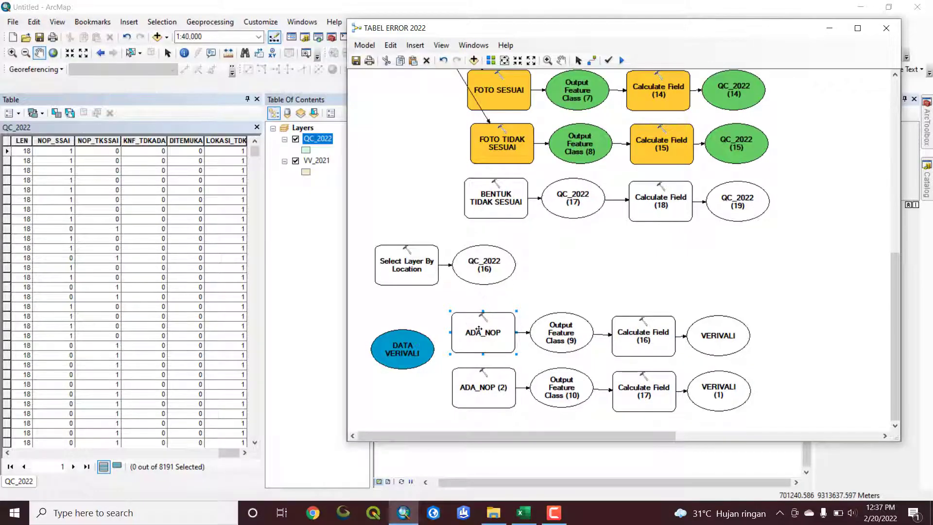
{"action": "left_click", "coordinate": [590, 61]}
{"action": "left_click_drag", "start_coordinate": [421, 350], "coordinate": [486, 333]}
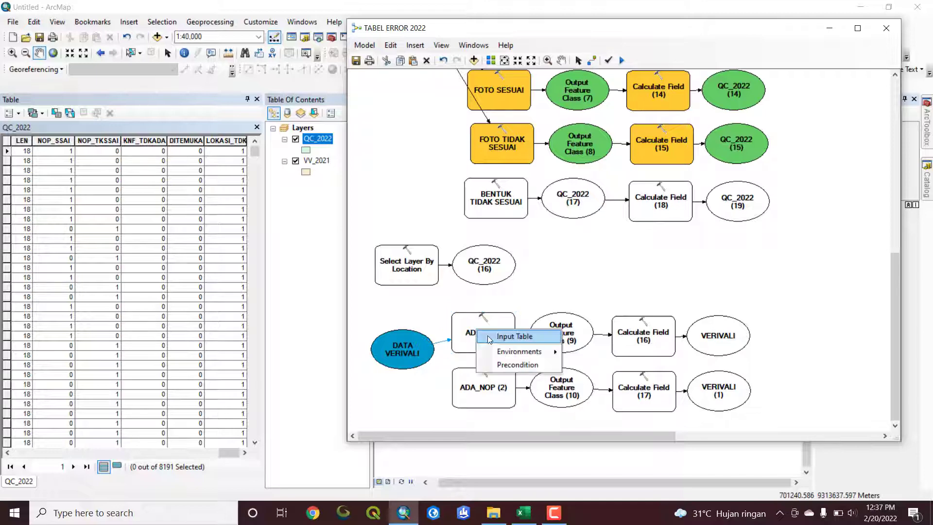
{"action": "left_click", "coordinate": [489, 337]}
Check the field name and type in ADA_NOP and the D_NOP length condition in Calculate Field (16), keeping their settings
{"action": "double_click", "coordinate": [488, 336]}
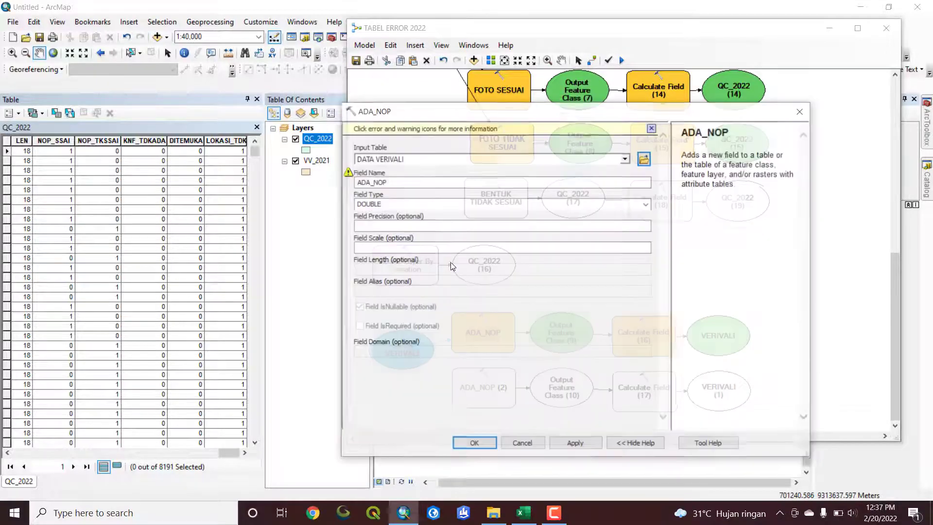
{"action": "left_click", "coordinate": [482, 443]}
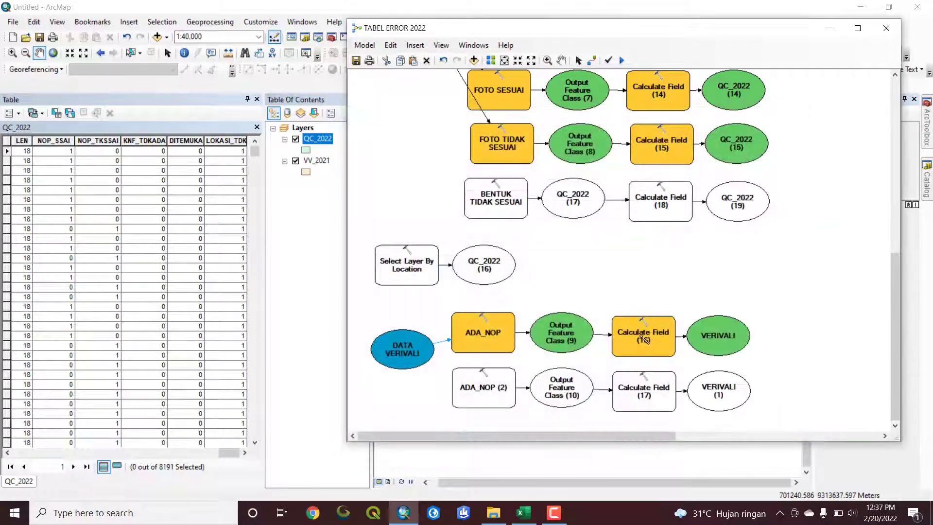
{"action": "double_click", "coordinate": [640, 334]}
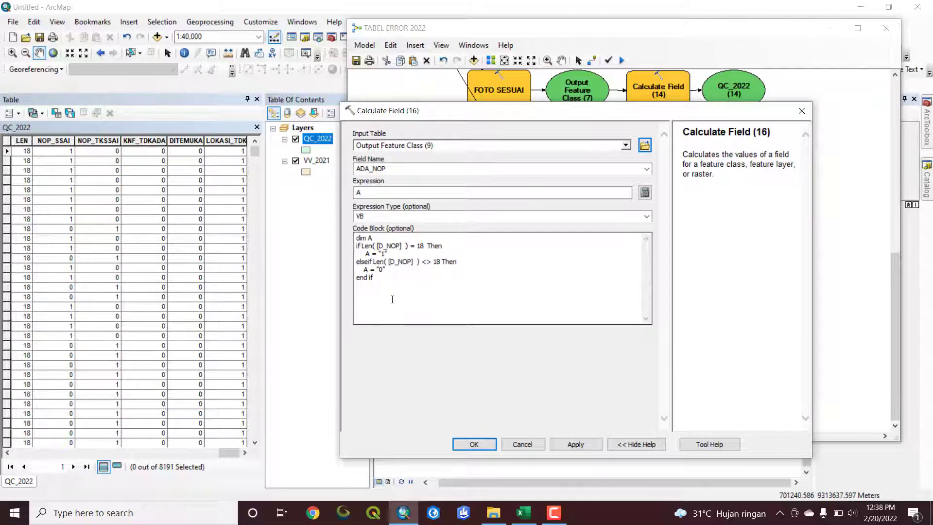
{"action": "left_click", "coordinate": [474, 444]}
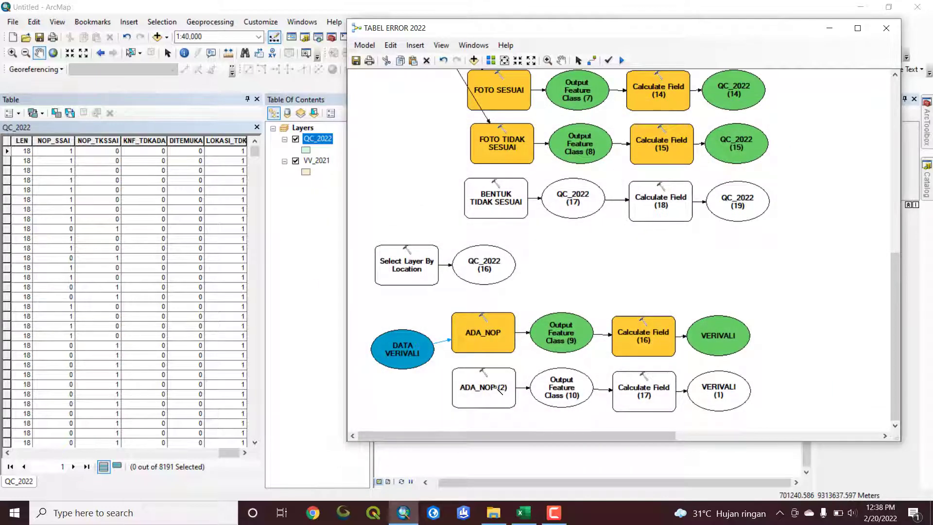
Connect DATA VERIVALI to ADA_NOP (2) as its input table
{"action": "left_click", "coordinate": [421, 357]}
{"action": "left_click", "coordinate": [479, 387]}
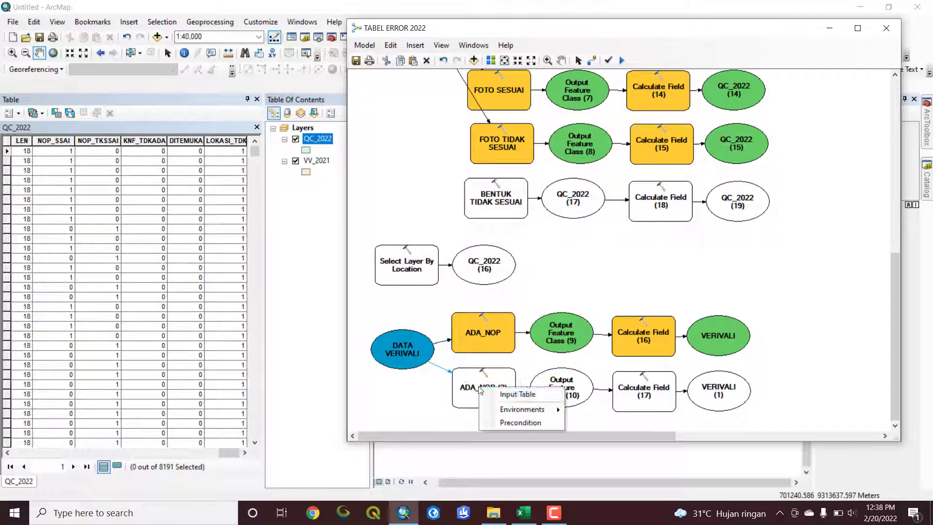
{"action": "left_click", "coordinate": [505, 395]}
Check the field name and type in ADA_NOP (2) and the reversed D_NOP length condition in Calculate Field (17), keeping their settings
{"action": "double_click", "coordinate": [494, 391]}
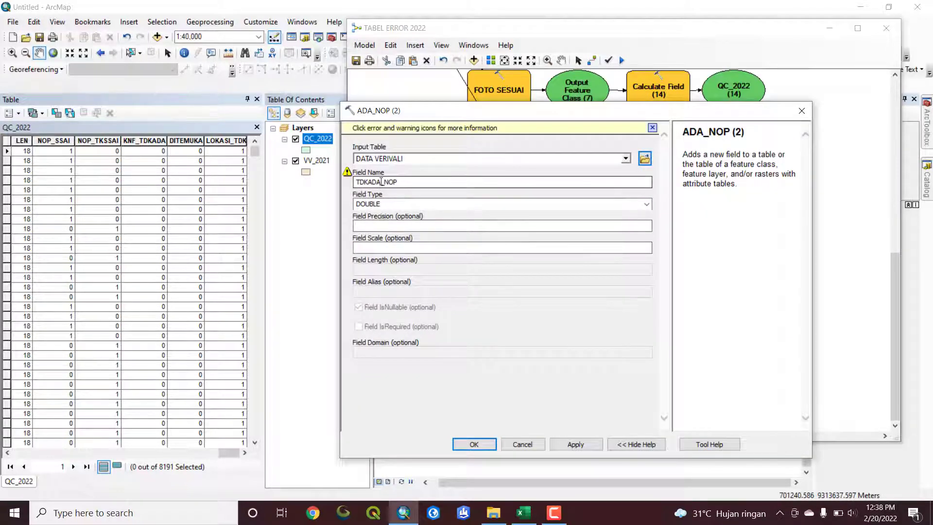
{"action": "left_click", "coordinate": [474, 444]}
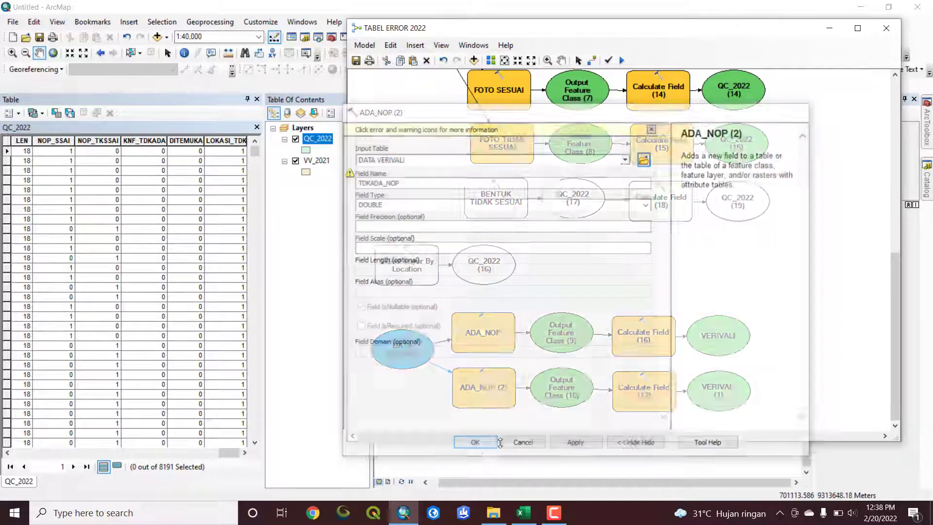
{"action": "double_click", "coordinate": [625, 399]}
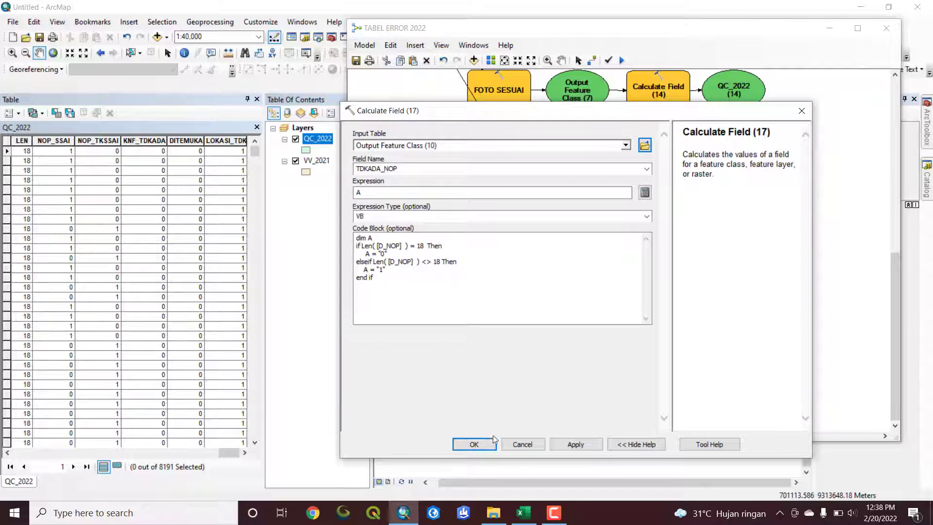
{"action": "left_click", "coordinate": [474, 444]}
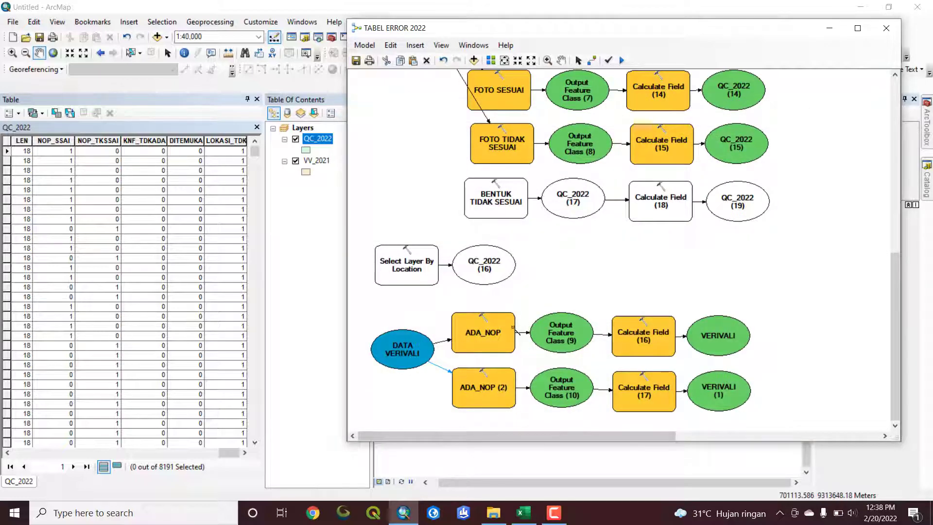
{"action": "scroll", "coordinate": [497, 275], "scroll_direction": "up", "scroll_amount": 1}
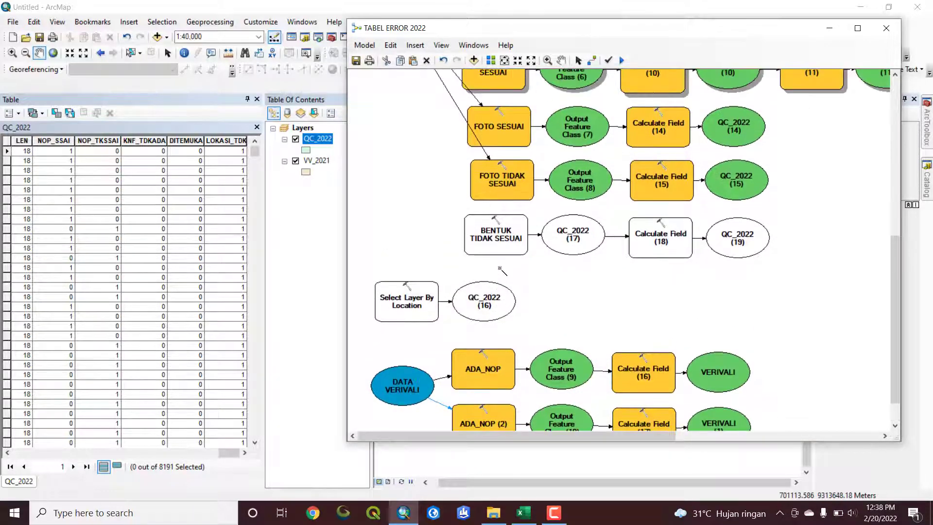
{"action": "scroll", "coordinate": [498, 291], "scroll_direction": "up", "scroll_amount": 1}
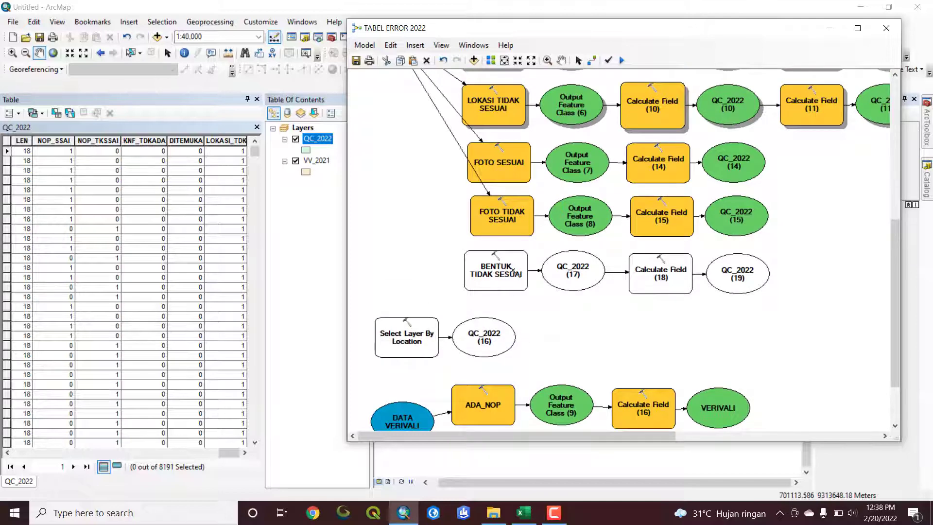
{"action": "scroll", "coordinate": [513, 272], "scroll_direction": "up", "scroll_amount": 1}
{"action": "scroll", "coordinate": [508, 291], "scroll_direction": "down", "scroll_amount": 1}
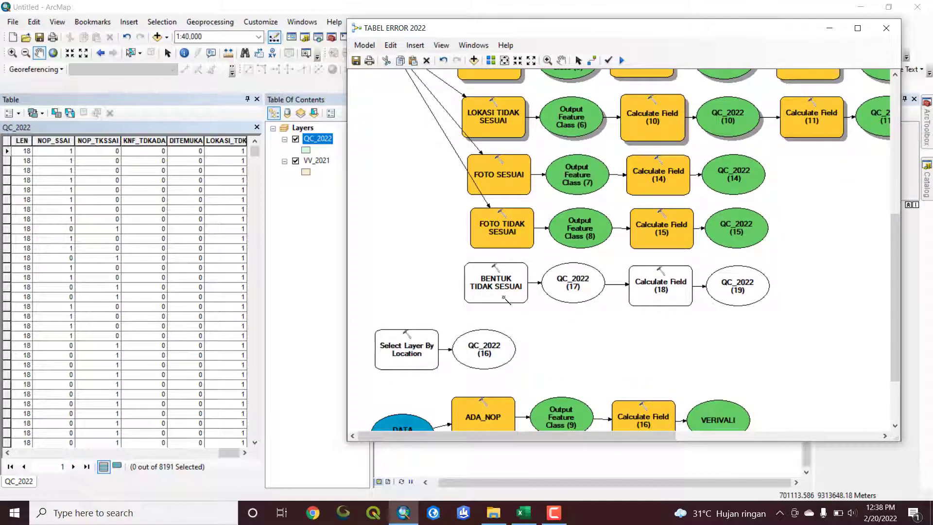
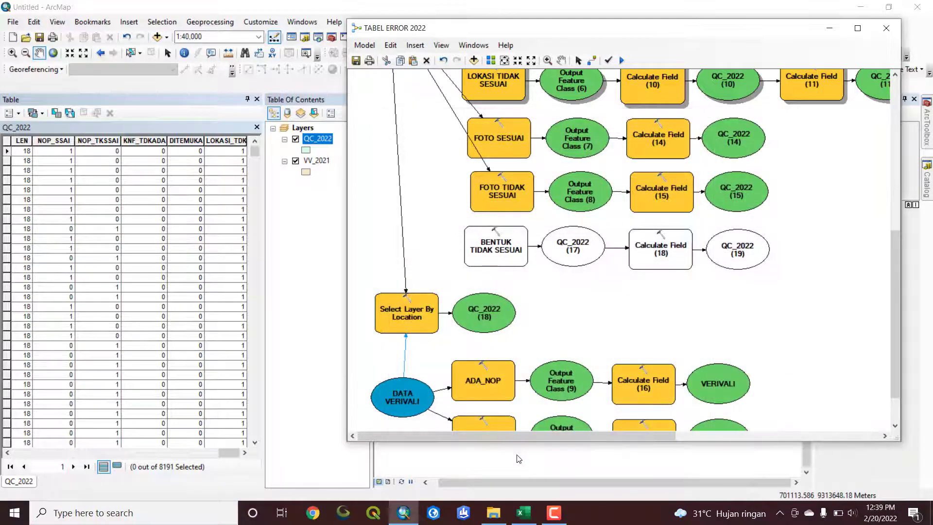
Connect DATA QC to BENTUK TIDAK SESUAI as its input table, accepting the field name BENTUK_TDK and type DOUBLE
{"action": "scroll", "coordinate": [457, 217], "scroll_direction": "up", "scroll_amount": 2}
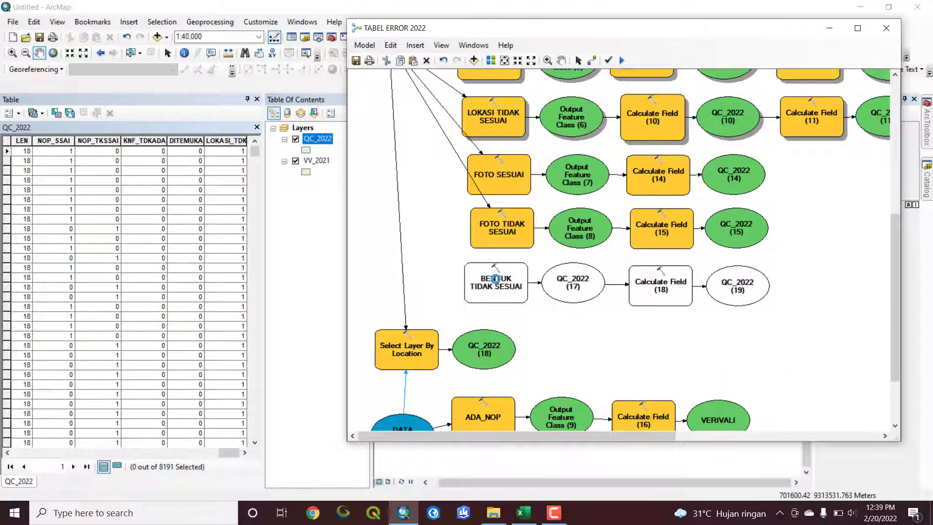
{"action": "double_click", "coordinate": [495, 278]}
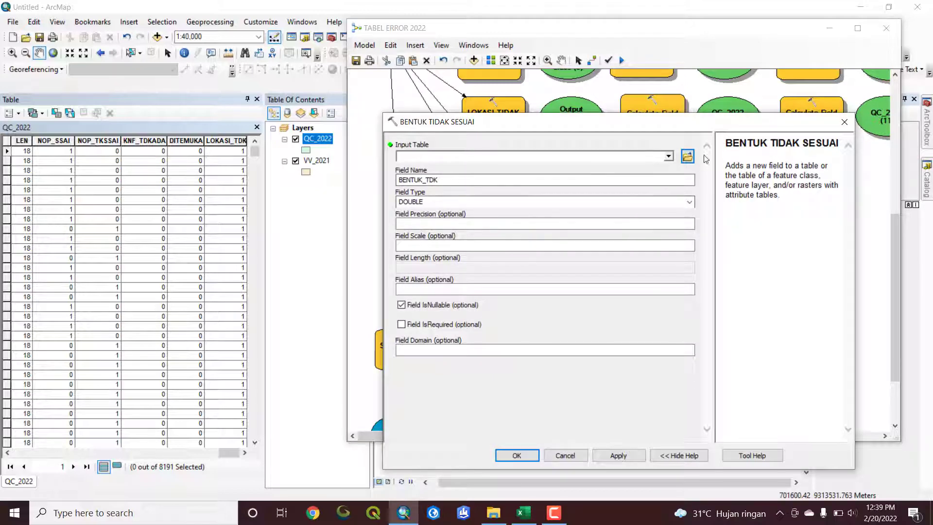
{"action": "left_click", "coordinate": [845, 121]}
{"action": "scroll", "coordinate": [406, 214], "scroll_direction": "up", "scroll_amount": 4}
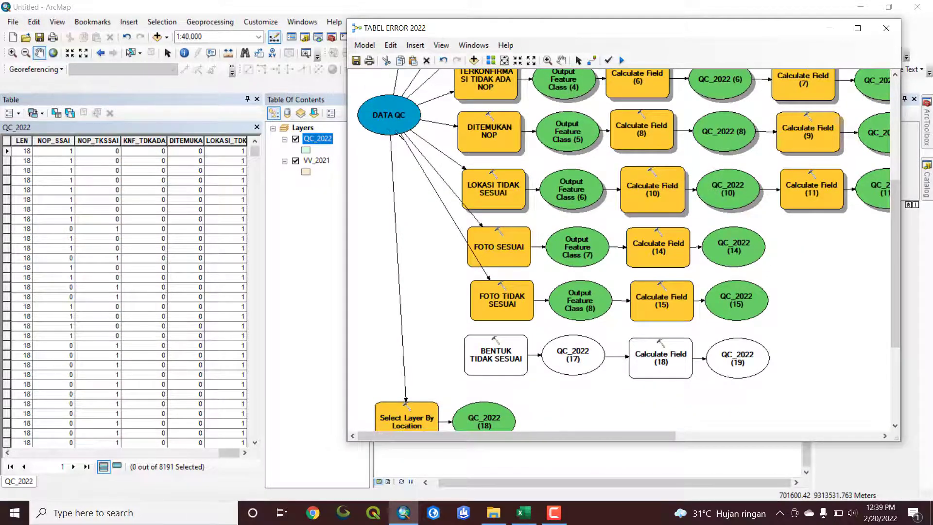
{"action": "left_click_drag", "start_coordinate": [388, 130], "coordinate": [486, 362]}
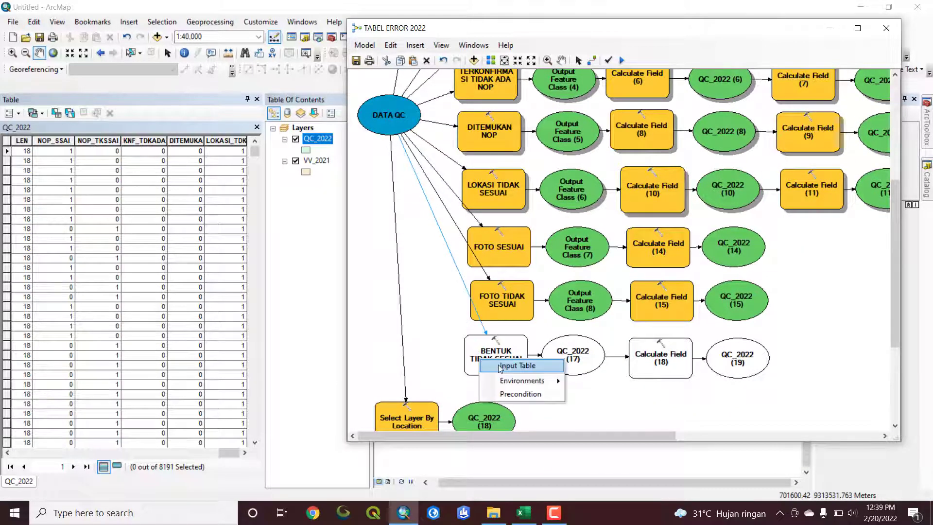
{"action": "left_click", "coordinate": [501, 366]}
{"action": "double_click", "coordinate": [500, 357]}
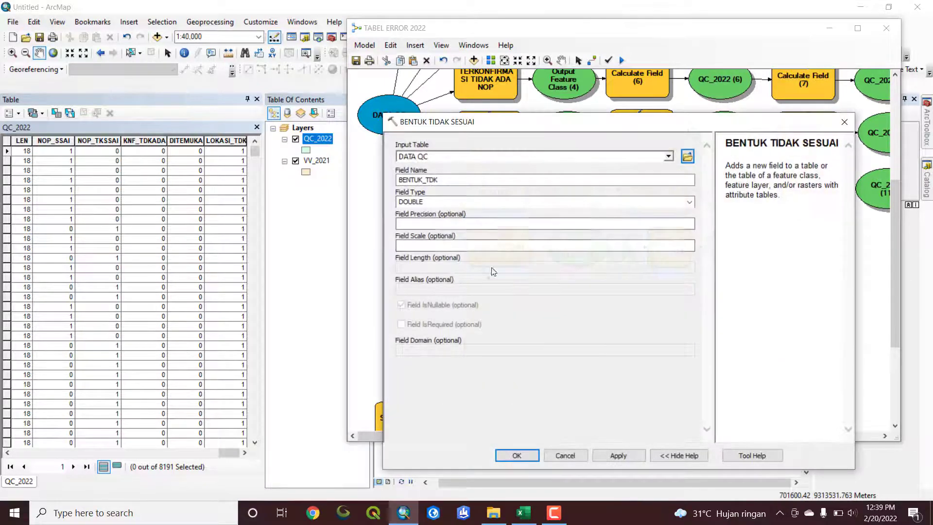
{"action": "left_click", "coordinate": [514, 456]}
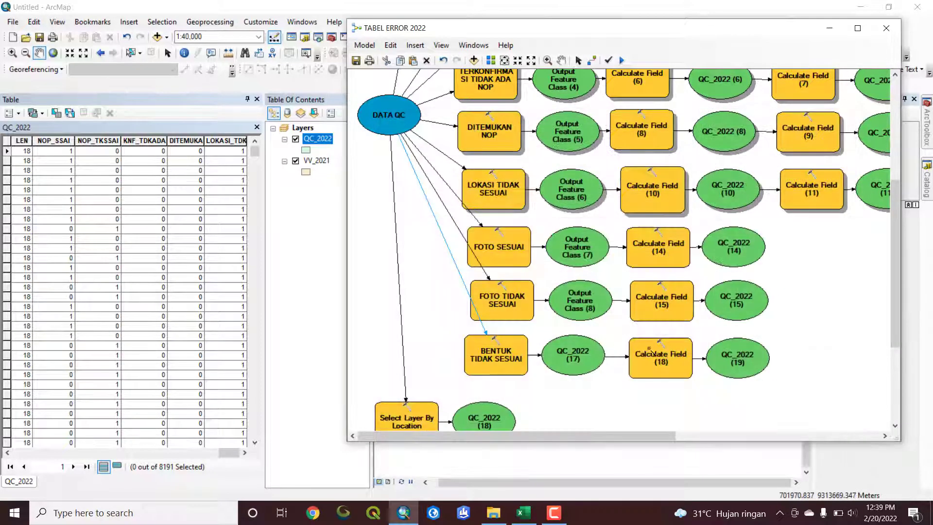
Check the field name and expression in Calculate Field (18), keeping its settings
{"action": "double_click", "coordinate": [657, 360]}
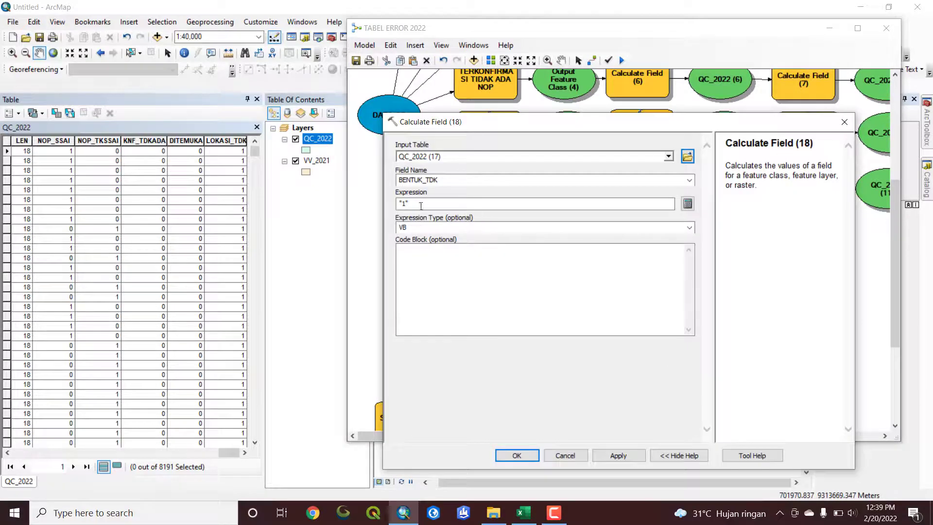
{"action": "left_click", "coordinate": [515, 457]}
{"action": "double_click", "coordinate": [675, 360]}
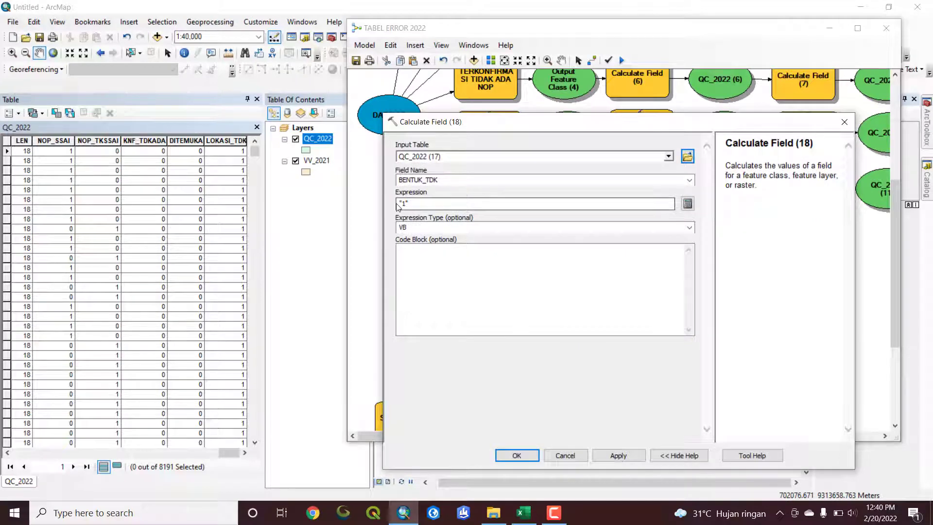
{"action": "left_click_drag", "start_coordinate": [400, 205], "coordinate": [417, 204]}
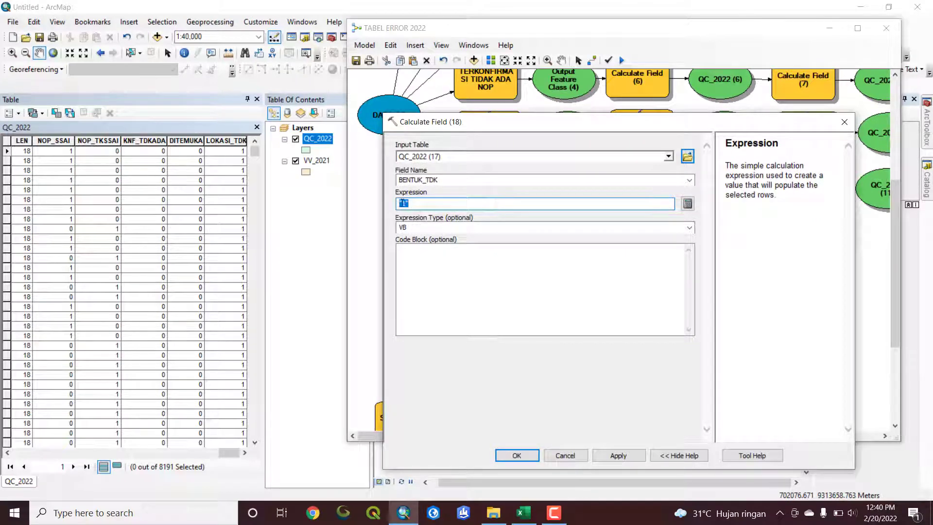
{"action": "left_click", "coordinate": [517, 455]}
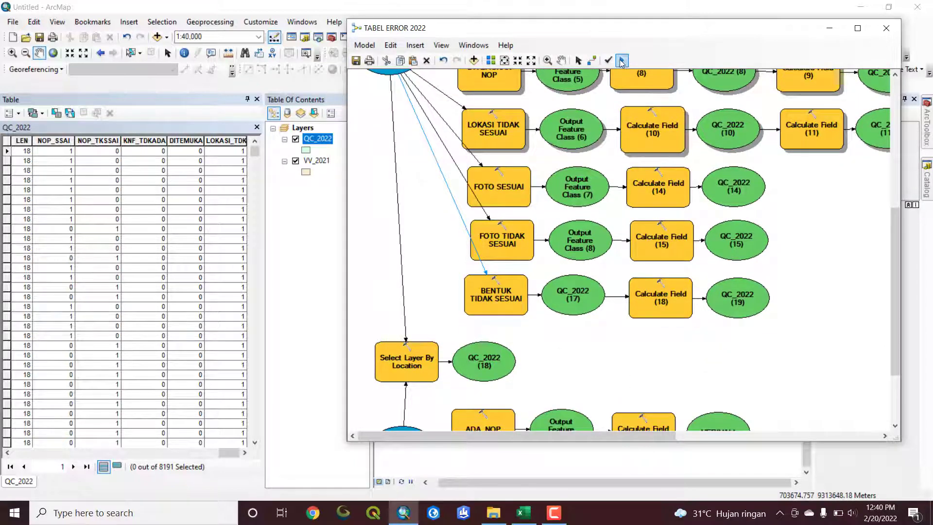
Run the completed model and bring the BENTUK_TDK column of the QC_2022 table into view
{"action": "left_click", "coordinate": [621, 61]}
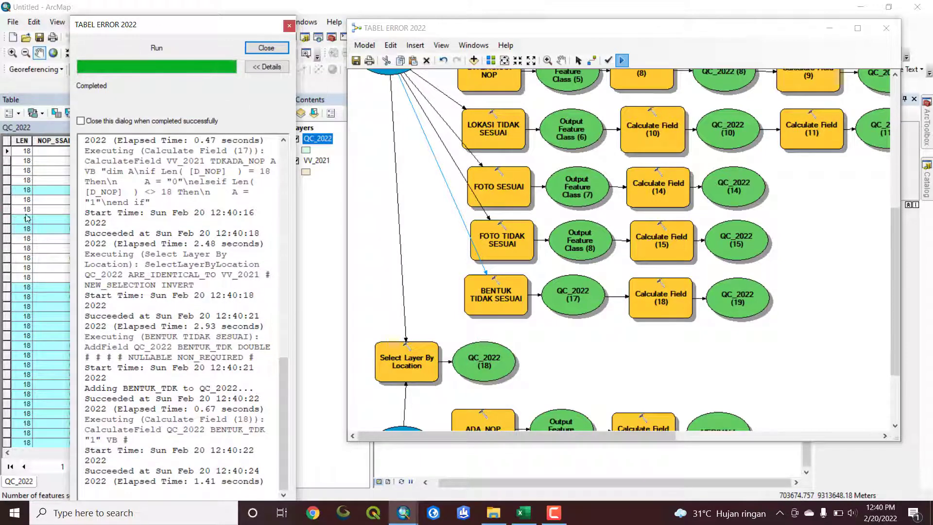
{"action": "left_click", "coordinate": [266, 48]}
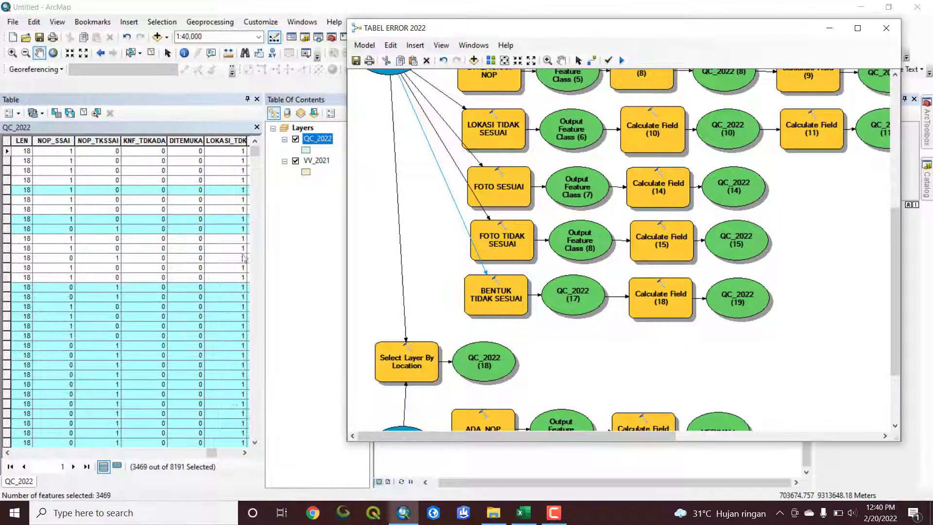
{"action": "left_click_drag", "start_coordinate": [211, 457], "coordinate": [246, 461]}
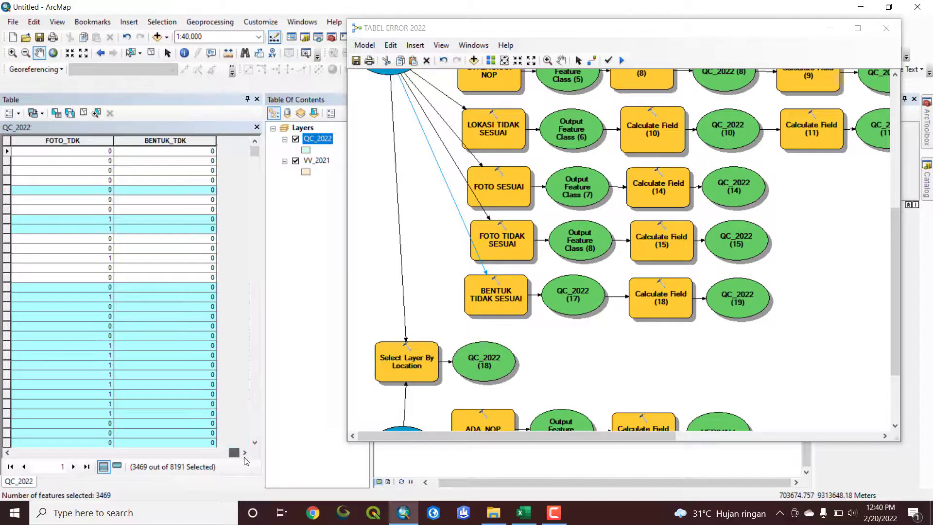
Sort the QC_2022 table by BENTUK_TDK in descending order and review its values in the selected and unselected records
{"action": "scroll", "coordinate": [216, 365], "scroll_direction": "down", "scroll_amount": 10}
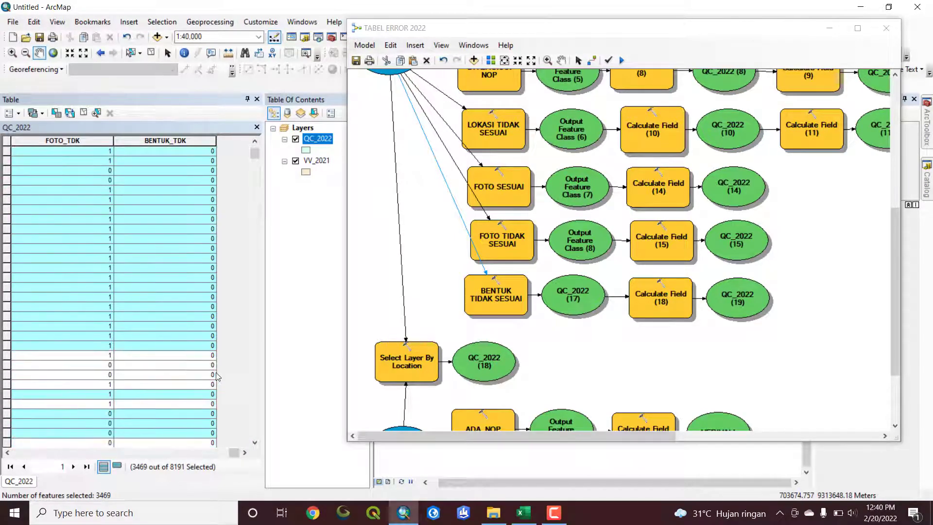
{"action": "scroll", "coordinate": [223, 402], "scroll_direction": "down", "scroll_amount": 8}
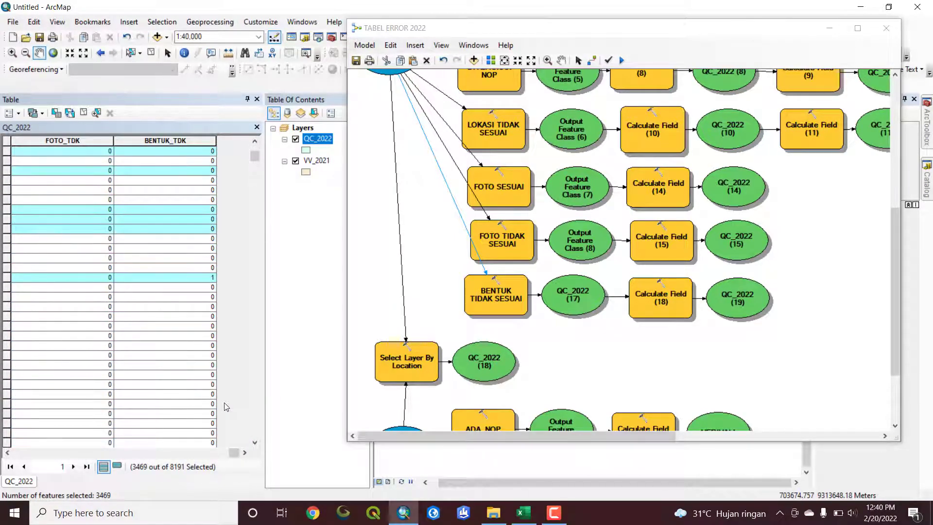
{"action": "scroll", "coordinate": [225, 407], "scroll_direction": "down", "scroll_amount": 8}
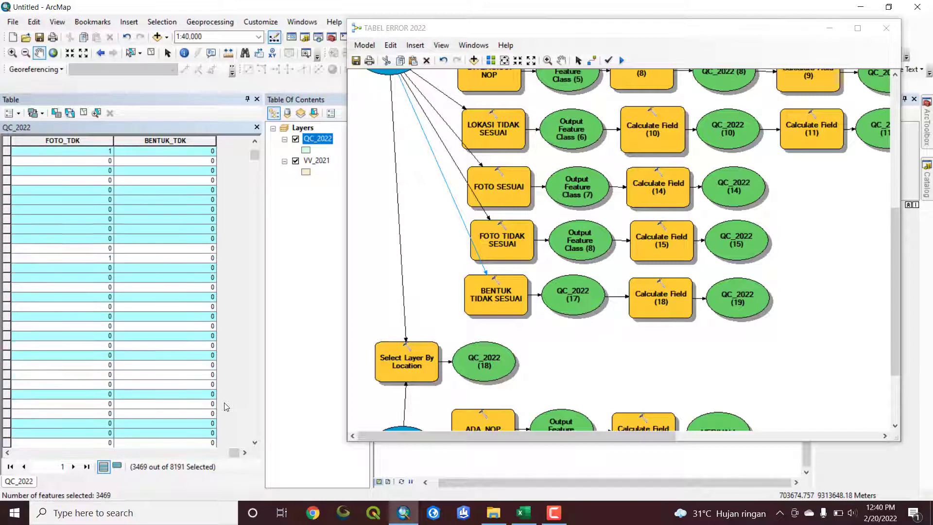
{"action": "scroll", "coordinate": [225, 405], "scroll_direction": "down", "scroll_amount": 8}
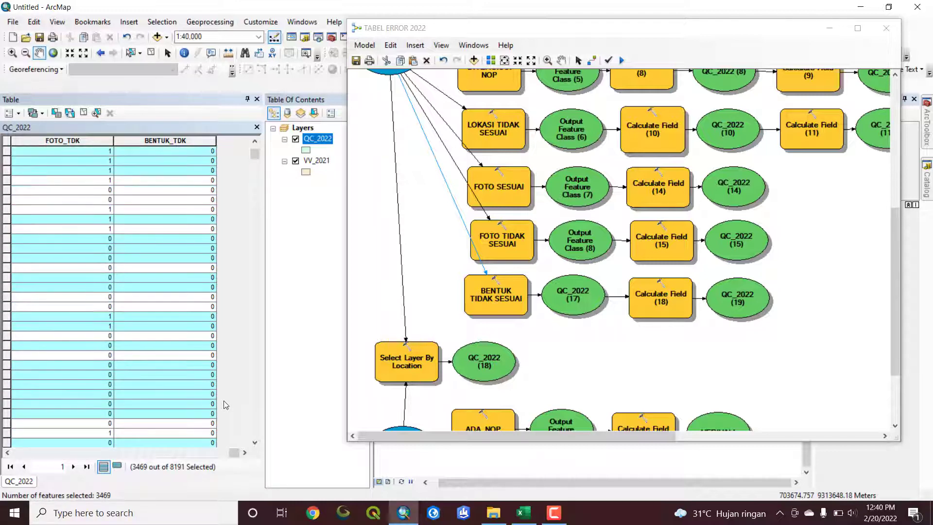
{"action": "scroll", "coordinate": [205, 376], "scroll_direction": "up", "scroll_amount": 12}
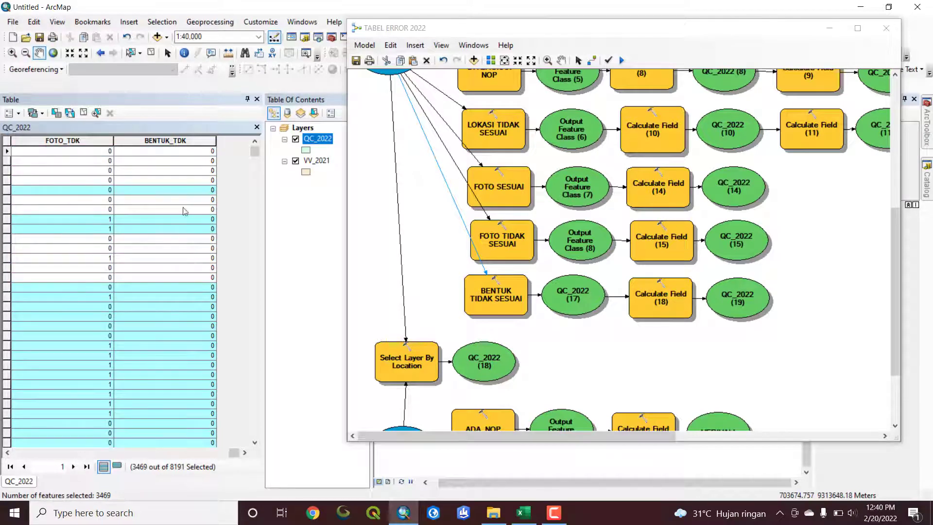
{"action": "double_click", "coordinate": [177, 140]}
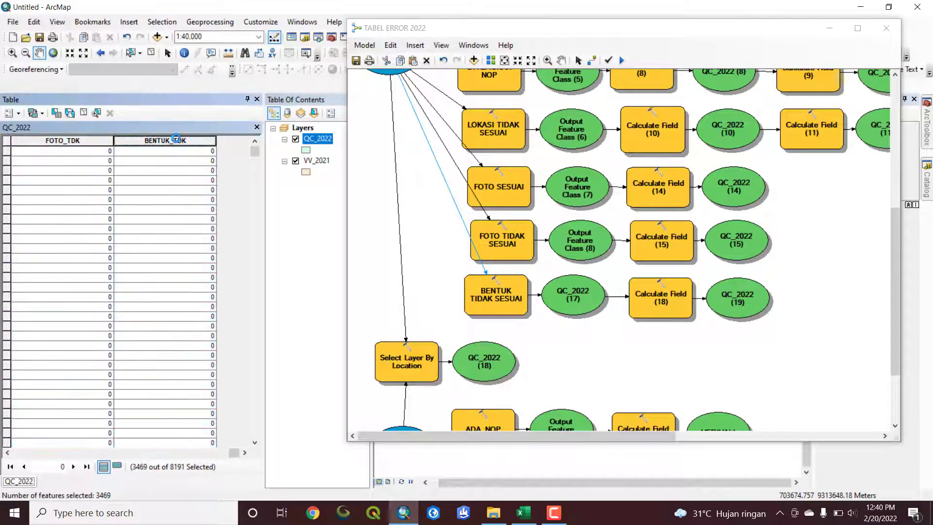
{"action": "double_click", "coordinate": [177, 139]}
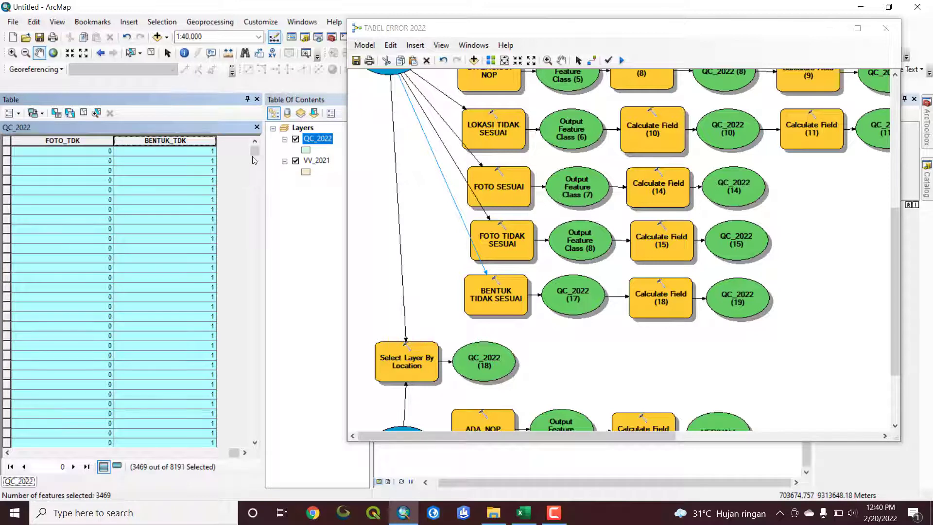
{"action": "left_click_drag", "start_coordinate": [255, 154], "coordinate": [255, 267]}
{"action": "mouse_move", "coordinate": [258, 272]}
{"action": "left_mouse_down"}
{"action": "mouse_move", "coordinate": [255, 310]}
{"action": "mouse_move", "coordinate": [255, 265]}
{"action": "mouse_move", "coordinate": [253, 289]}
{"action": "left_mouse_up"}
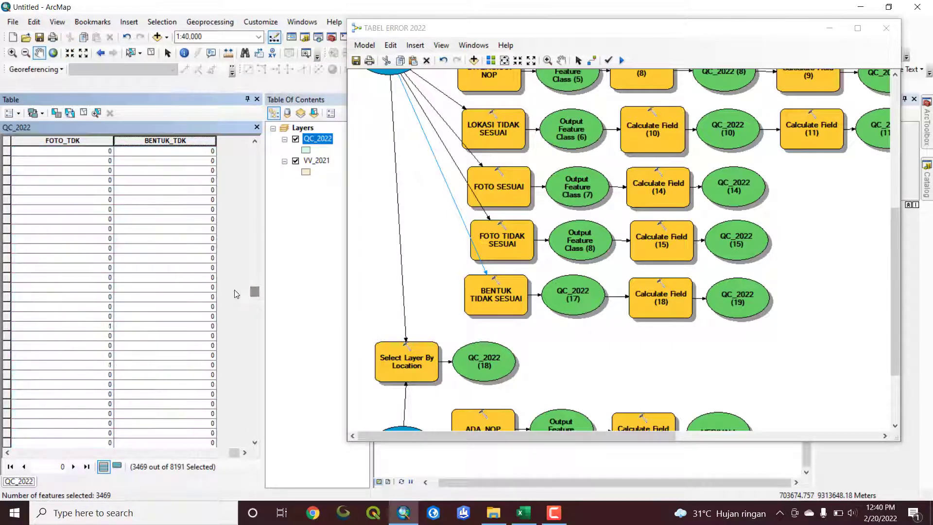
{"action": "left_click_drag", "start_coordinate": [258, 256], "coordinate": [257, 135]}
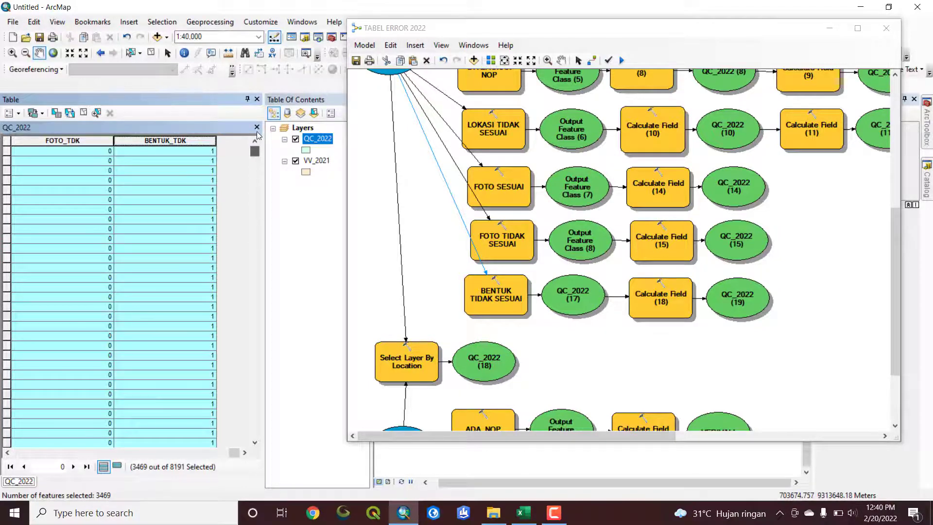
Invert the QC_2022 selection and calculate BENTUK_TDK as "0" for those records, clearing the selection at the end
{"action": "left_click", "coordinate": [70, 114]}
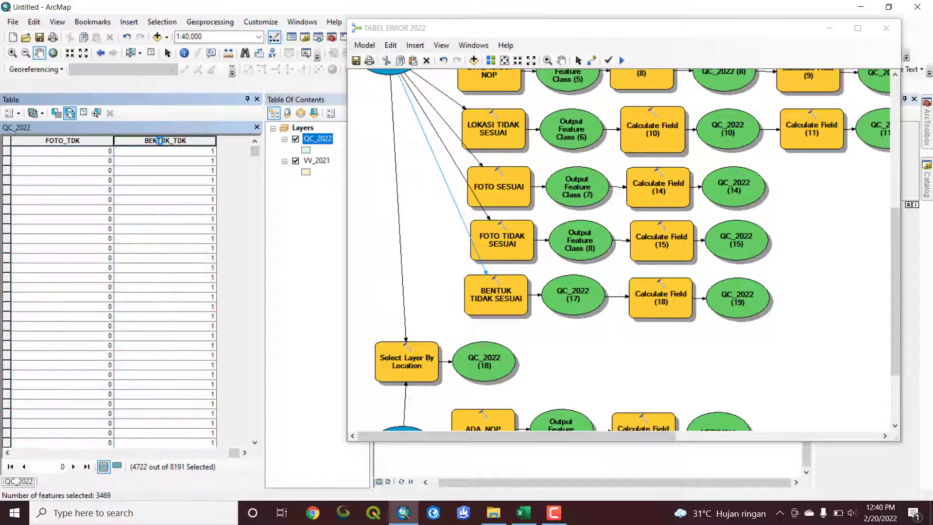
{"action": "right_click", "coordinate": [170, 142]}
{"action": "left_click", "coordinate": [229, 217]}
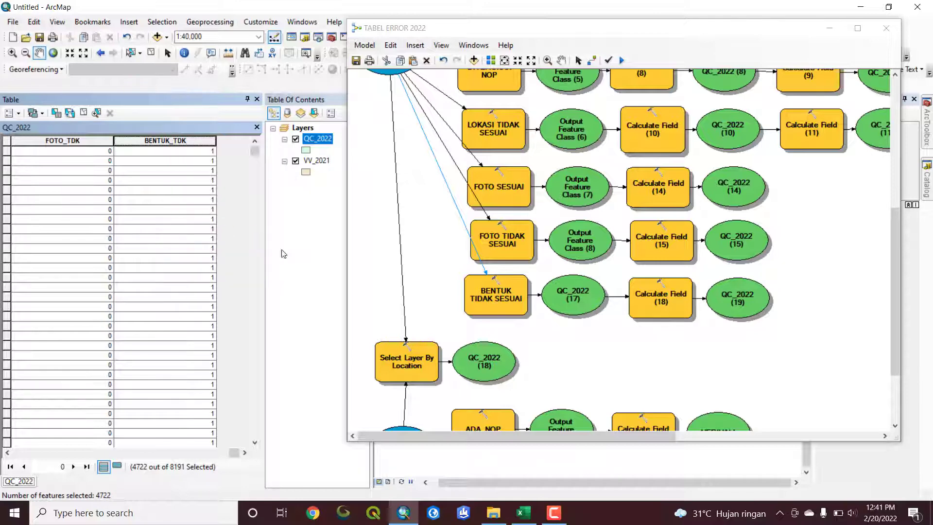
{"action": "left_click", "coordinate": [417, 285]}
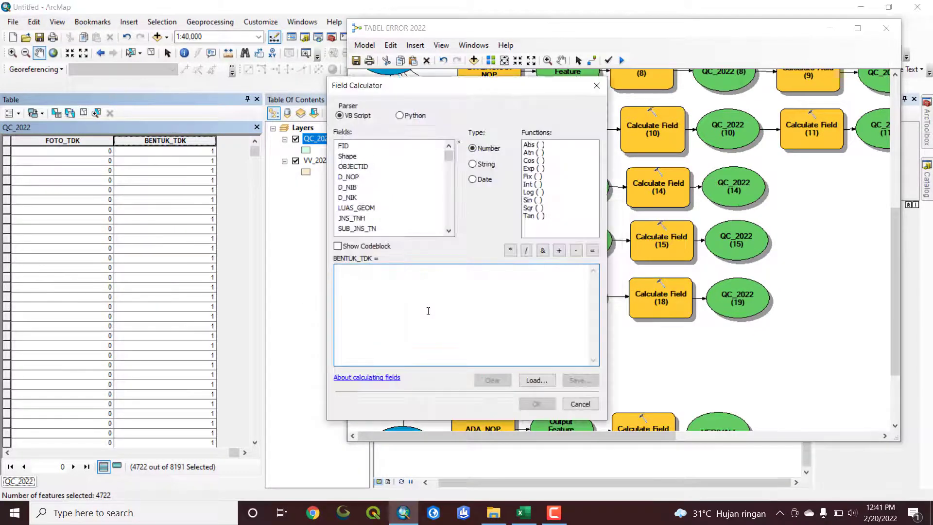
{"action": "type", "text": "1"}
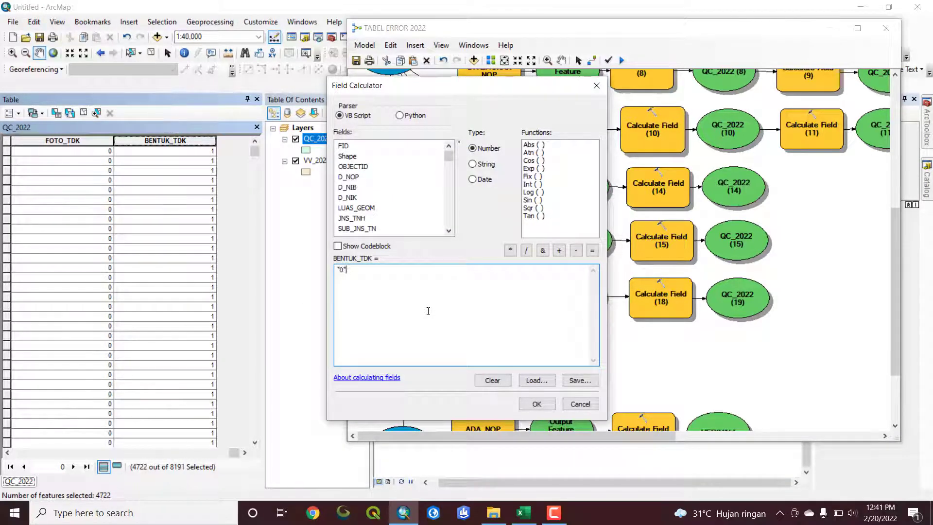
{"action": "left_click", "coordinate": [528, 408]}
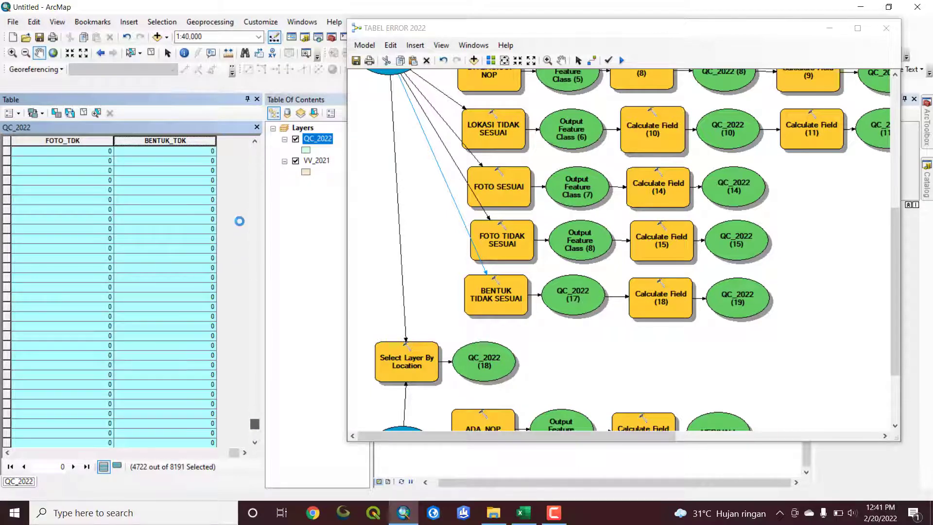
{"action": "left_click", "coordinate": [83, 112]}
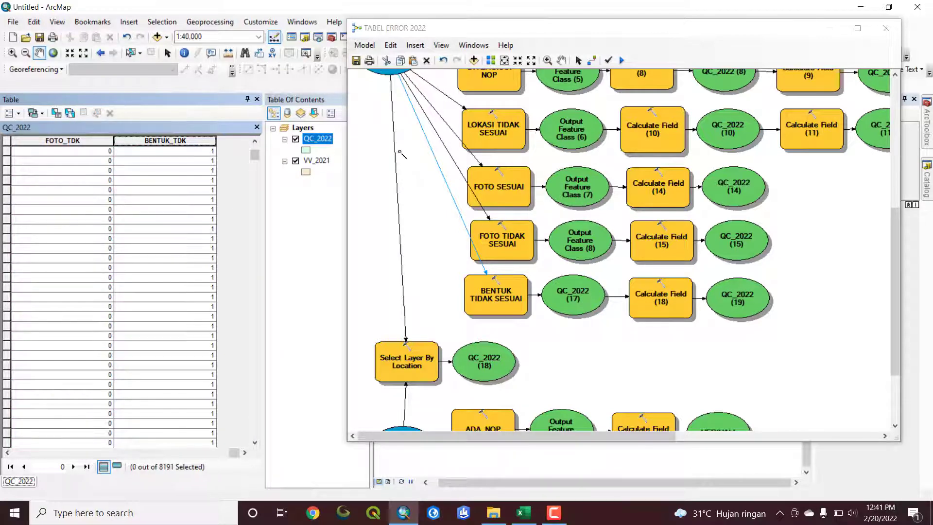
Save the TABEL ERROR 2022 model, look over its DATA QC and DATA VERIVALI branches, and close its window
{"action": "scroll", "coordinate": [635, 177], "scroll_direction": "up", "scroll_amount": 3}
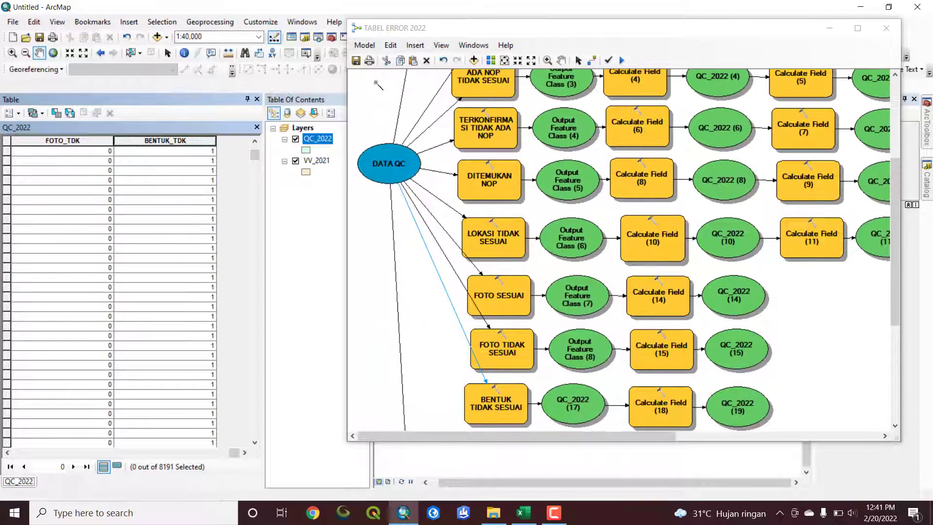
{"action": "left_click", "coordinate": [356, 61]}
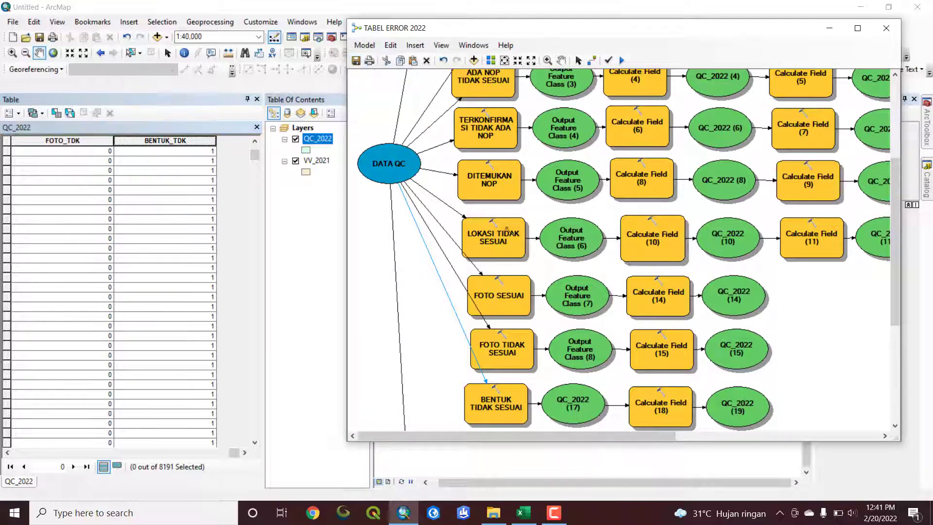
{"action": "scroll", "coordinate": [470, 127], "scroll_direction": "up", "scroll_amount": 3}
{"action": "scroll", "coordinate": [516, 176], "scroll_direction": "down", "scroll_amount": 1}
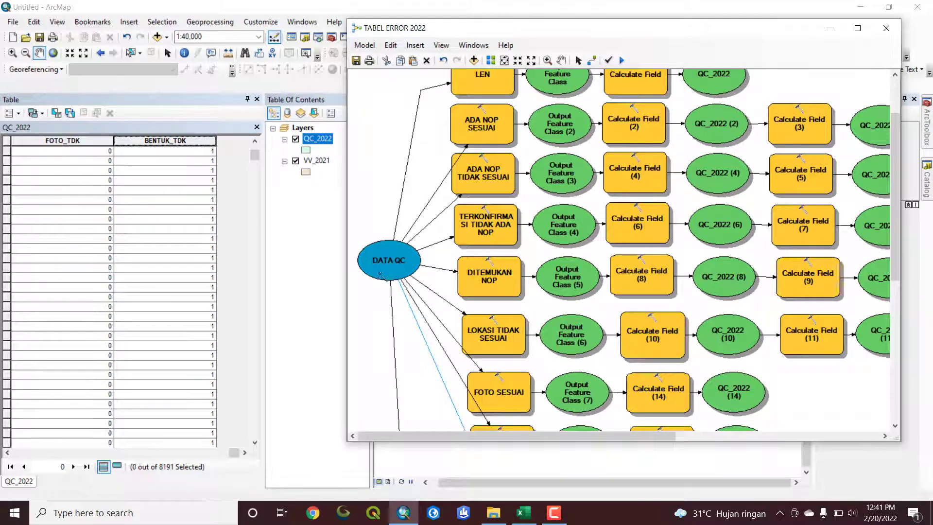
{"action": "scroll", "coordinate": [381, 276], "scroll_direction": "down", "scroll_amount": 8}
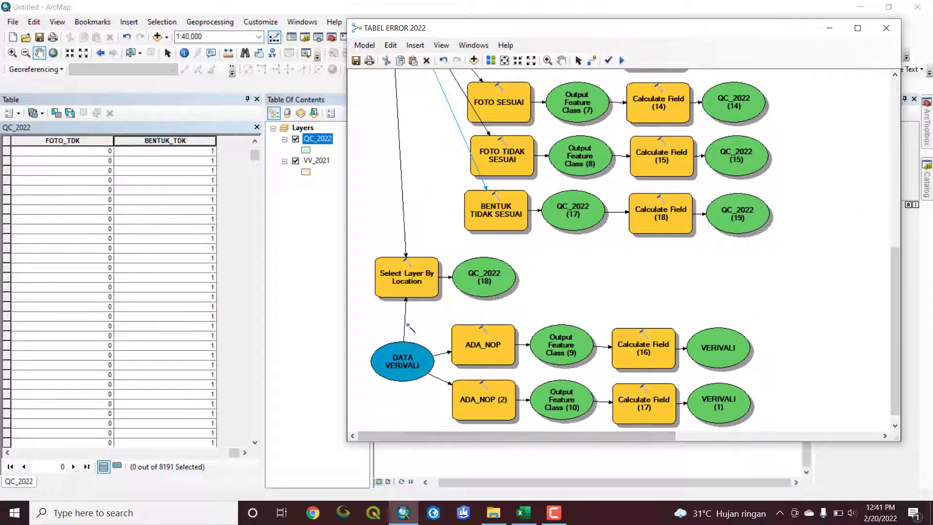
{"action": "scroll", "coordinate": [408, 326], "scroll_direction": "up", "scroll_amount": 8}
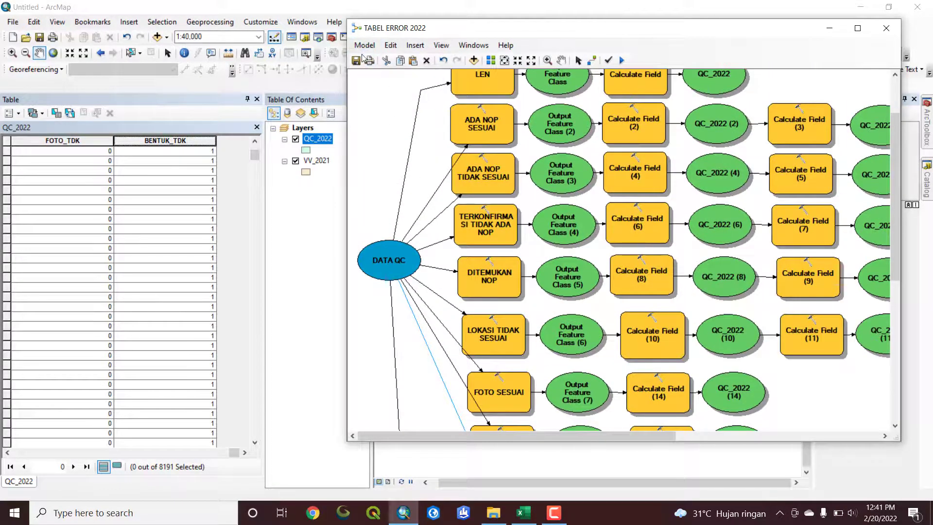
{"action": "left_click", "coordinate": [884, 29]}
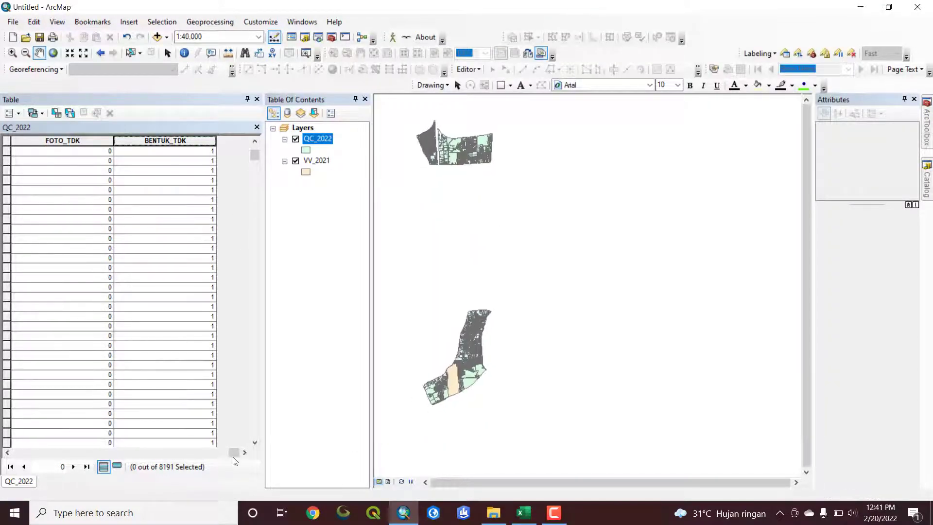
Review the QC_2022 table's LEN, NOP_SSAI, NOP_TKSSAI, KNF_TDKADA and DITEMUKAN columns through to BENTUK_TDK
{"action": "left_click_drag", "start_coordinate": [234, 452], "coordinate": [208, 452]}
{"action": "left_click", "coordinate": [74, 142]}
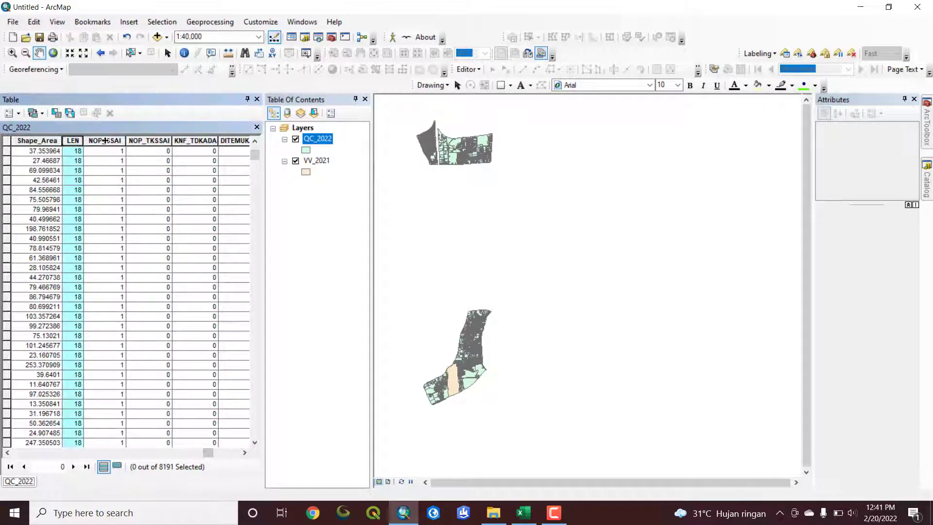
{"action": "left_click", "coordinate": [104, 141]}
{"action": "left_click", "coordinate": [155, 142]}
{"action": "left_click", "coordinate": [201, 141]}
{"action": "left_click", "coordinate": [243, 142]}
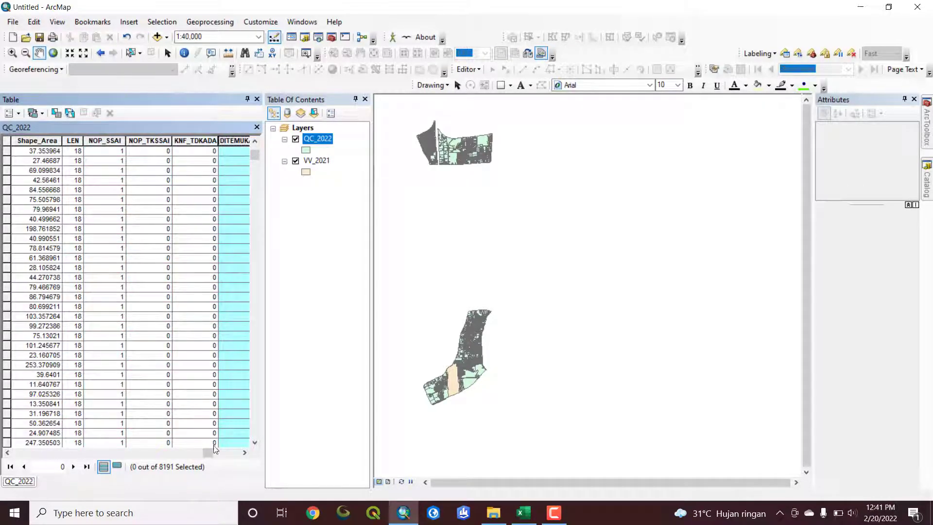
{"action": "left_click_drag", "start_coordinate": [214, 451], "coordinate": [247, 464]}
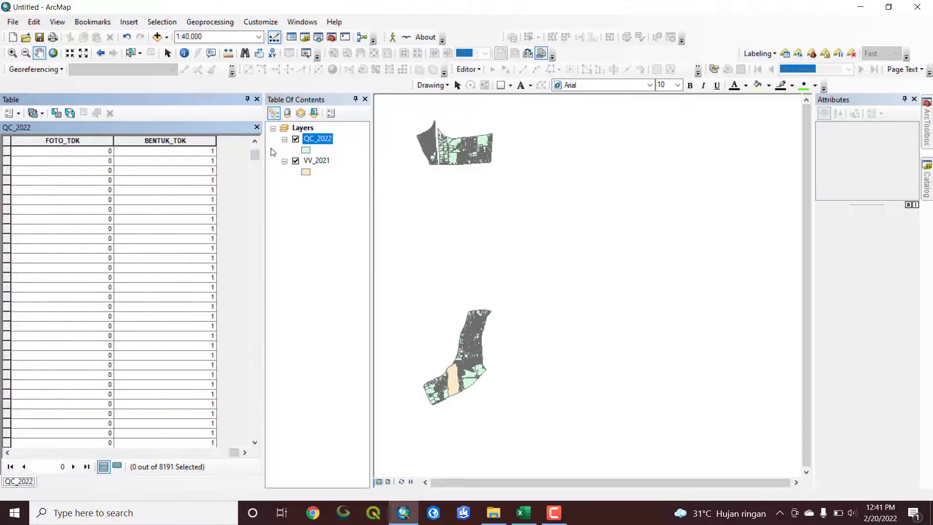
Open the VV_2021 attribute table, review its ADA_NOP and TDKADA_NOP columns, and close the table window
{"action": "right_click", "coordinate": [318, 162]}
{"action": "left_click", "coordinate": [337, 203]}
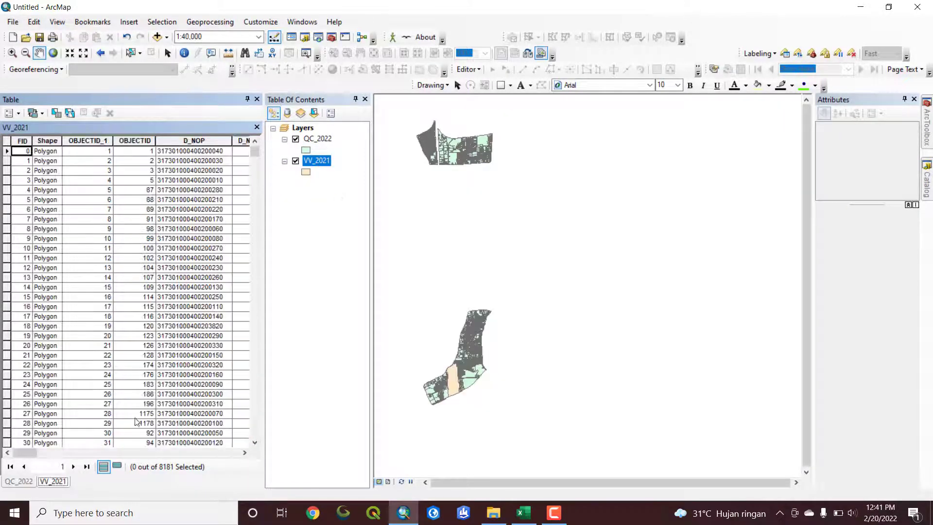
{"action": "left_click_drag", "start_coordinate": [36, 453], "coordinate": [239, 461]}
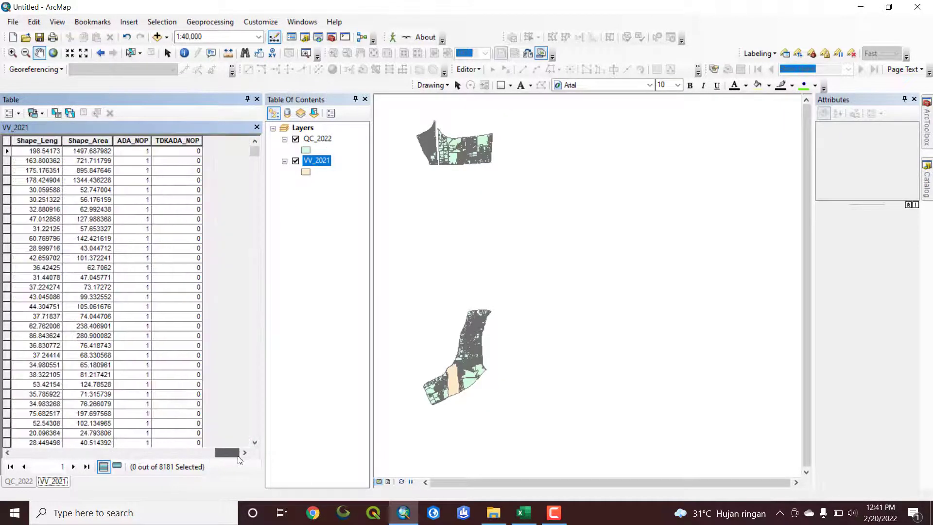
{"action": "left_click", "coordinate": [134, 140]}
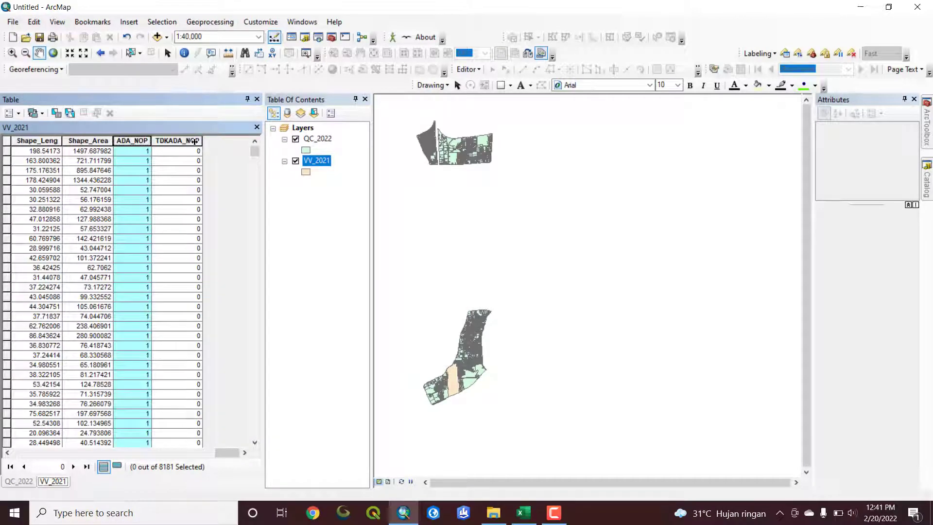
{"action": "left_click", "coordinate": [194, 141]}
{"action": "left_click", "coordinate": [257, 100]}
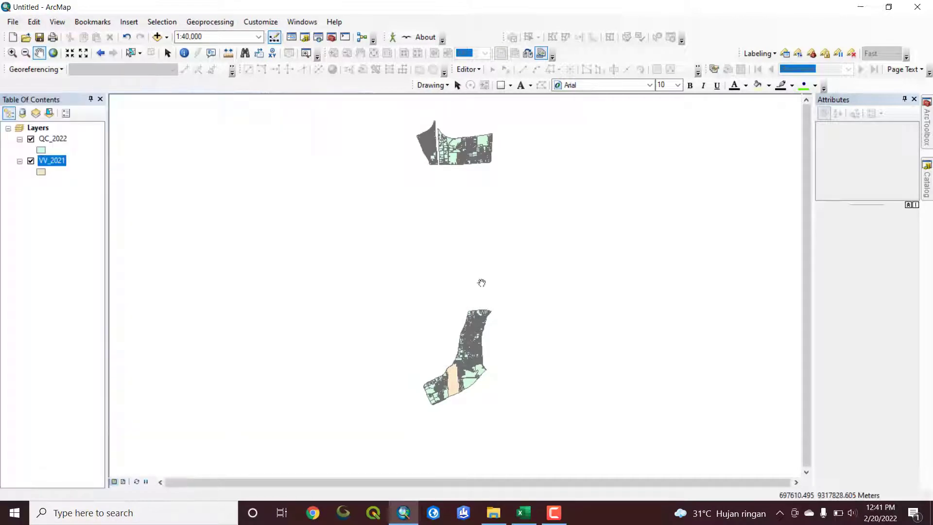
Switch to Excel and look over the ALL sheet's column headings in the error recap workbook
{"action": "left_click", "coordinate": [530, 516]}
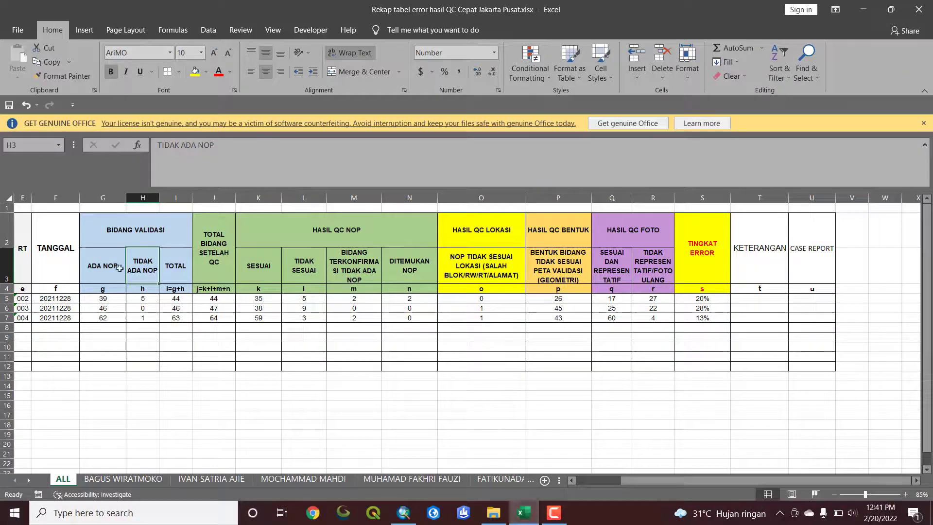
{"action": "left_click", "coordinate": [530, 516]}
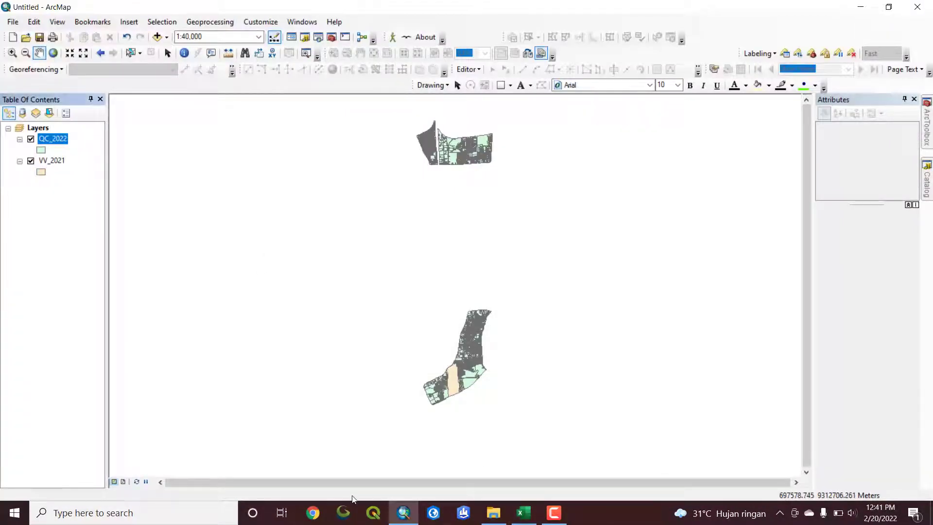
{"action": "left_click", "coordinate": [523, 513]}
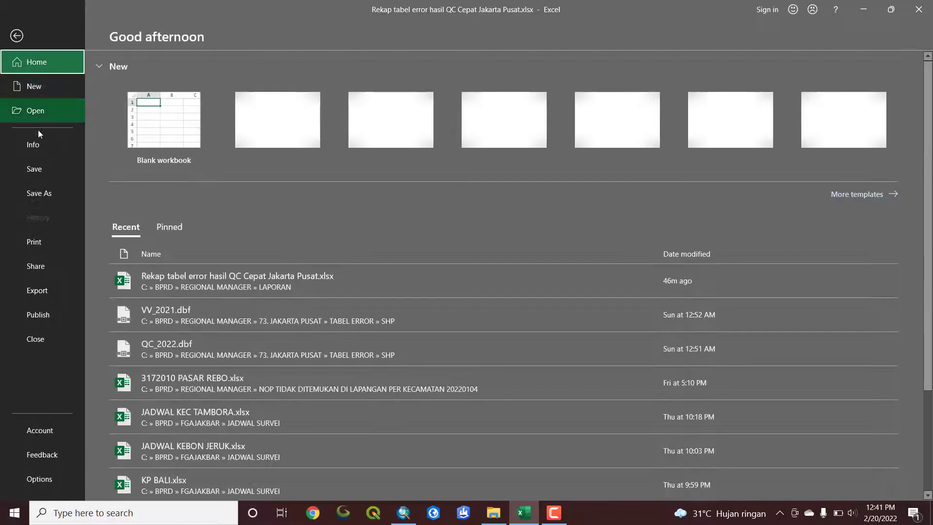
Open QC_2022.dbf in Excel from REGIONAL MANAGER > 73. JAKARTA PUSAT > TABEL ERROR > SHP, with All Files (*.*) listed
{"action": "left_click", "coordinate": [35, 115]}
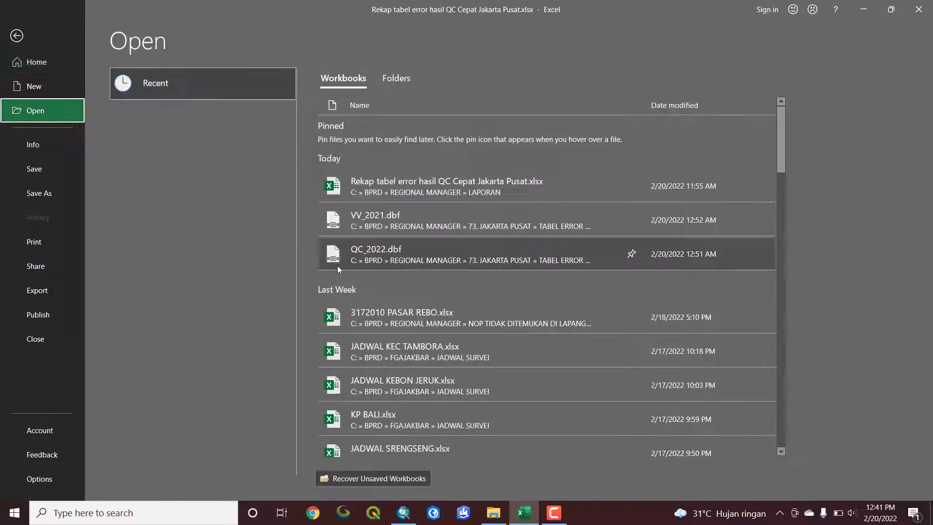
{"action": "left_click", "coordinate": [173, 200]}
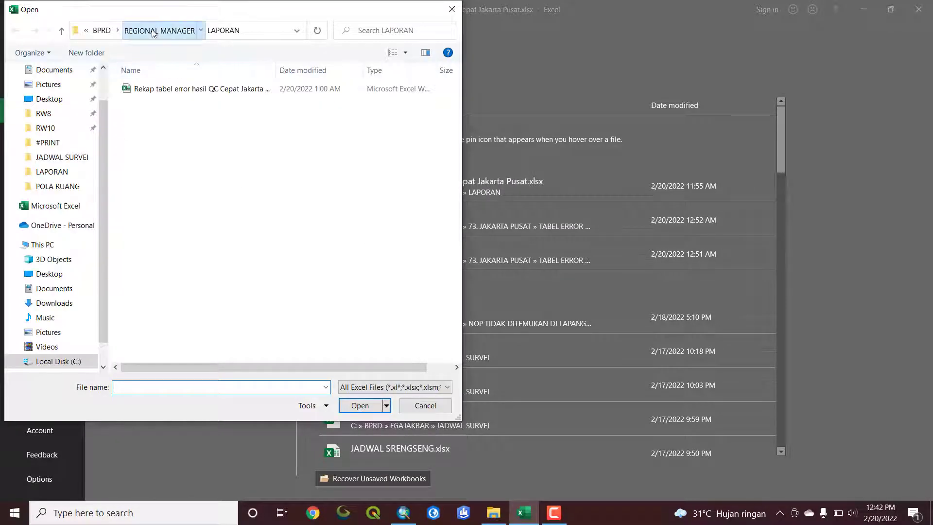
{"action": "left_click", "coordinate": [159, 31]}
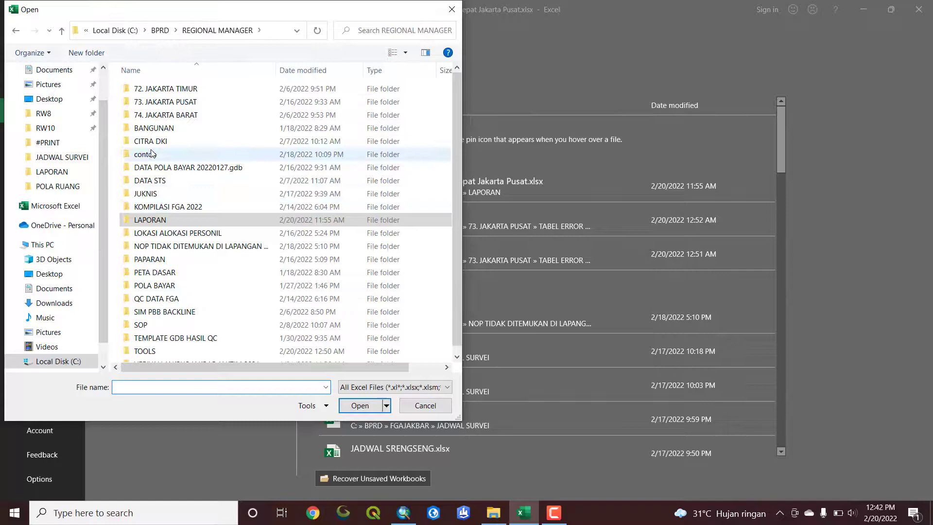
{"action": "double_click", "coordinate": [166, 103]}
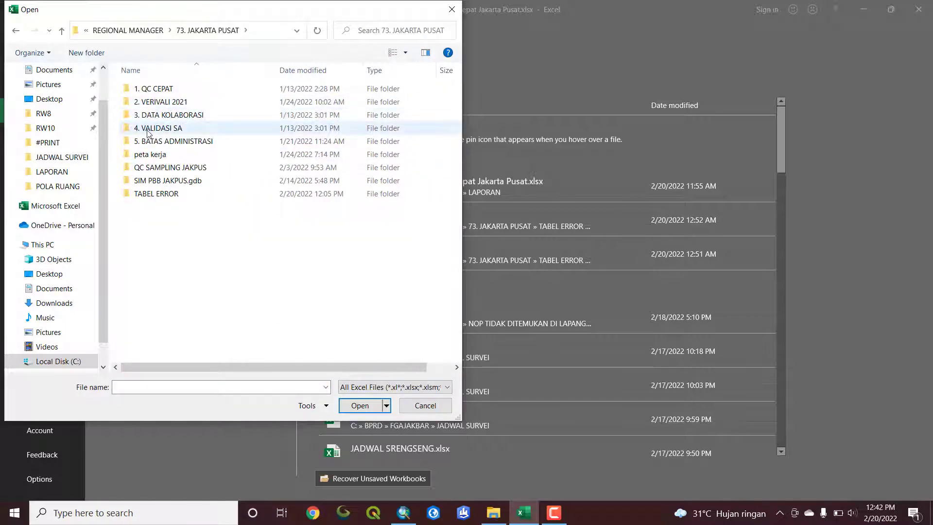
{"action": "double_click", "coordinate": [161, 194]}
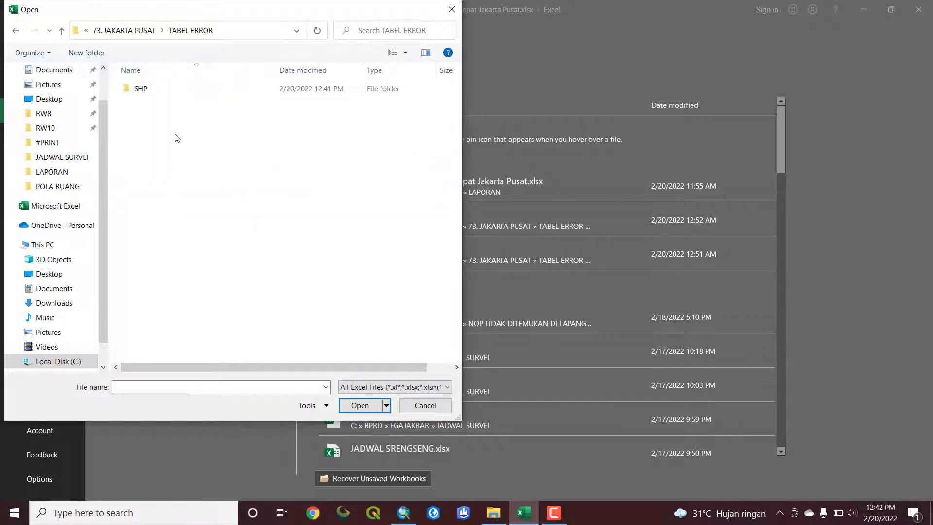
{"action": "double_click", "coordinate": [159, 92]}
{"action": "left_click", "coordinate": [384, 387]}
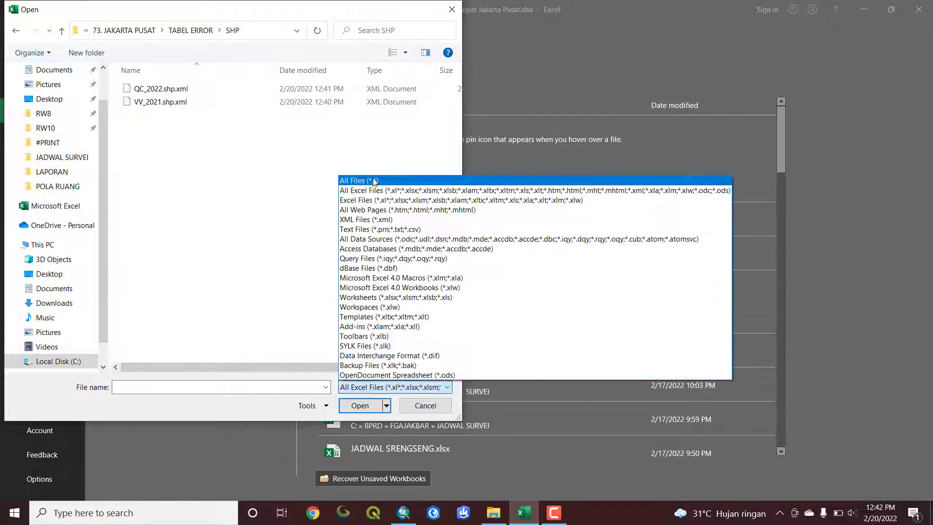
{"action": "left_click", "coordinate": [359, 181]}
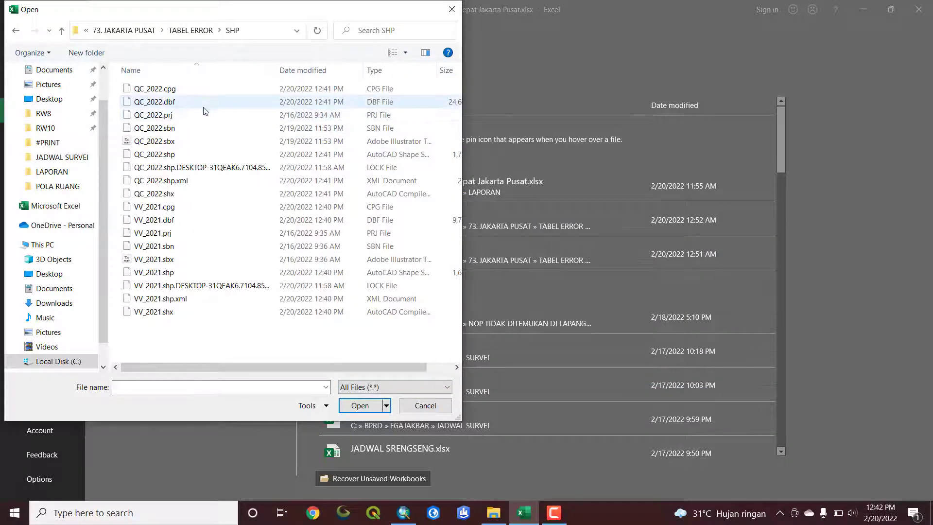
{"action": "left_click", "coordinate": [166, 103]}
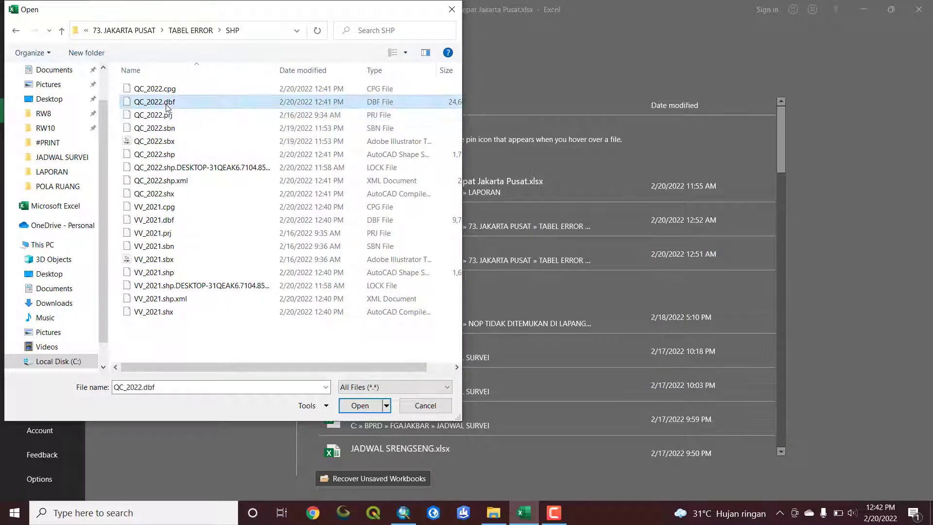
{"action": "left_click", "coordinate": [364, 405]}
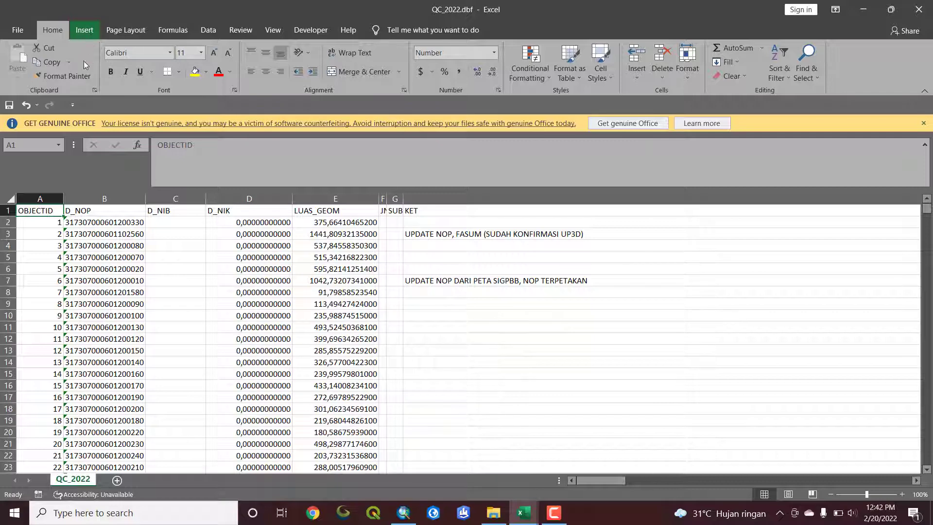
Insert a PivotTable on a new worksheet from the range QC_2022!$A$1:$BO$8192
{"action": "left_click", "coordinate": [84, 29]}
{"action": "left_click", "coordinate": [22, 55]}
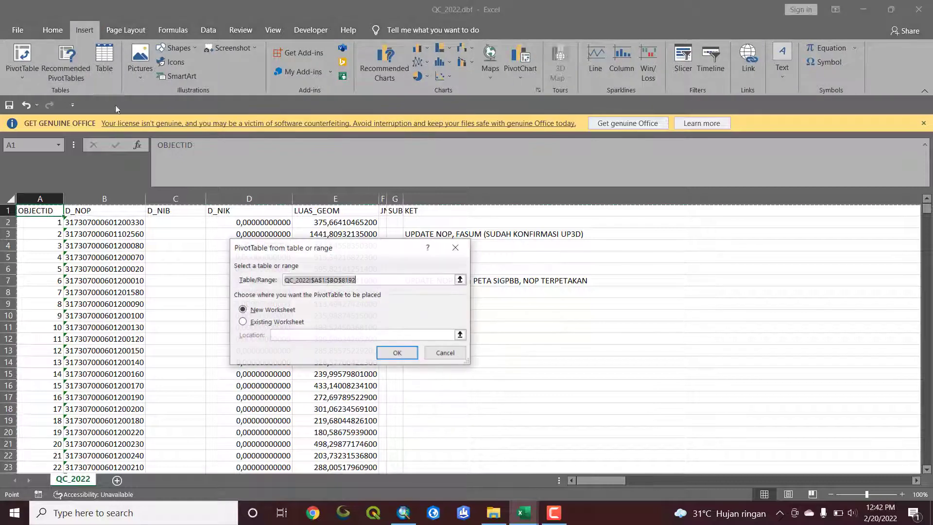
{"action": "left_click", "coordinate": [394, 351]}
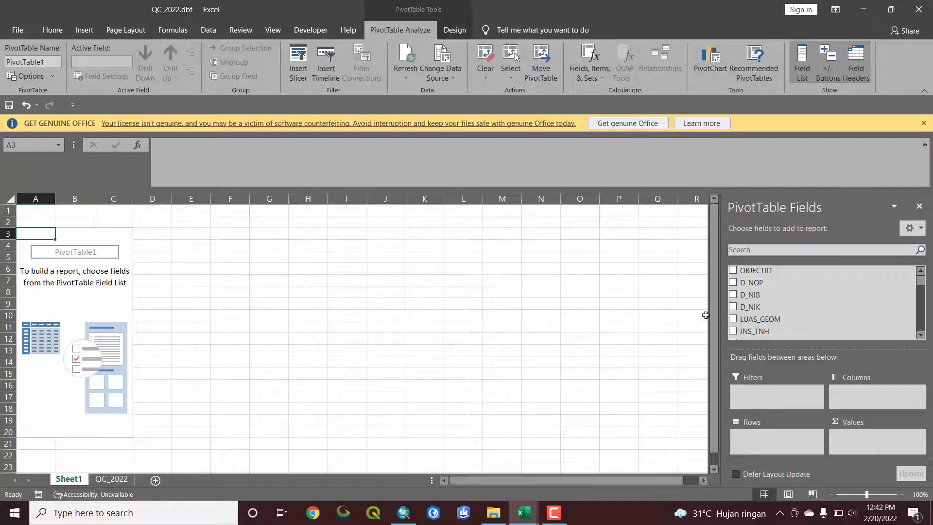
Look through the pivot fields and check the recap workbook's columns from NAMA FGA onward, returning to the QC_2022.dbf PivotTable
{"action": "scroll", "coordinate": [755, 307], "scroll_direction": "down", "scroll_amount": 1}
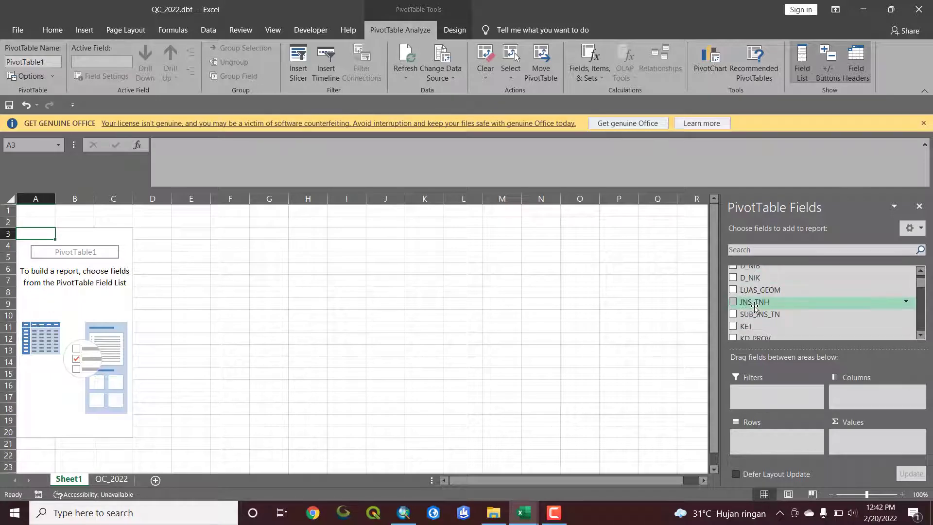
{"action": "scroll", "coordinate": [754, 307], "scroll_direction": "up", "scroll_amount": 2}
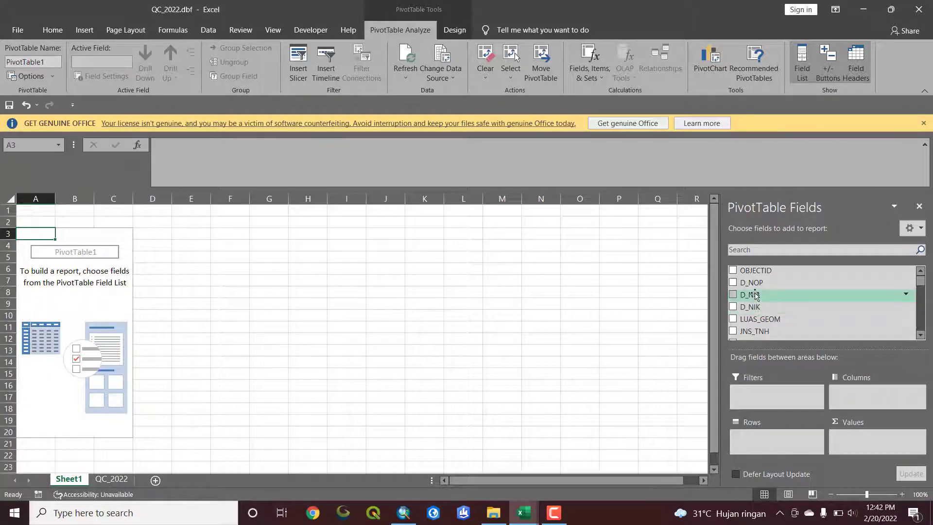
{"action": "scroll", "coordinate": [754, 307], "scroll_direction": "down", "scroll_amount": 2}
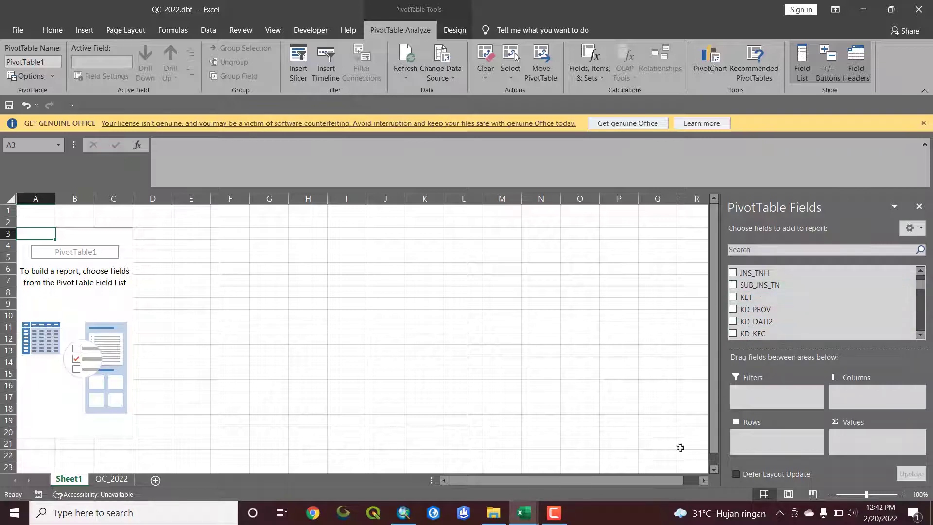
{"action": "left_click", "coordinate": [521, 511]}
{"action": "mouse_move", "coordinate": [476, 487]}
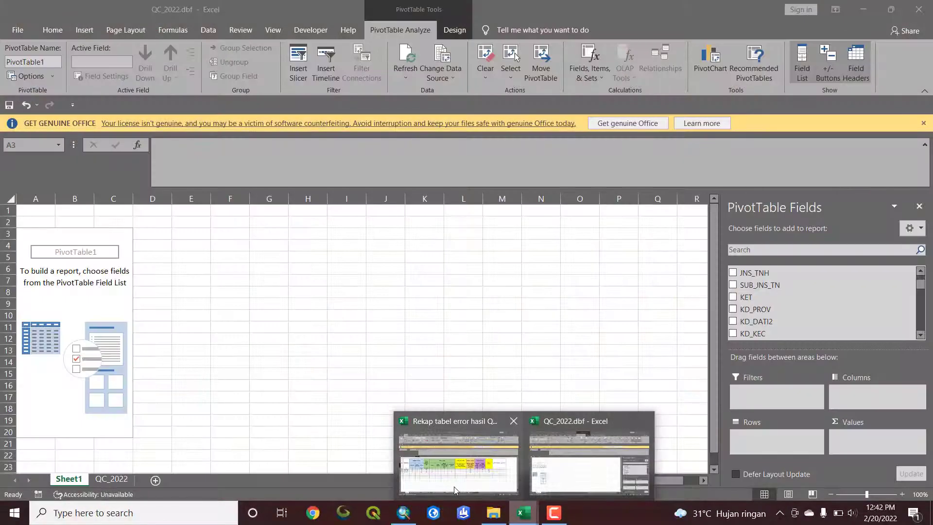
{"action": "left_click", "coordinate": [454, 486]}
{"action": "left_click_drag", "start_coordinate": [640, 484], "coordinate": [588, 485]}
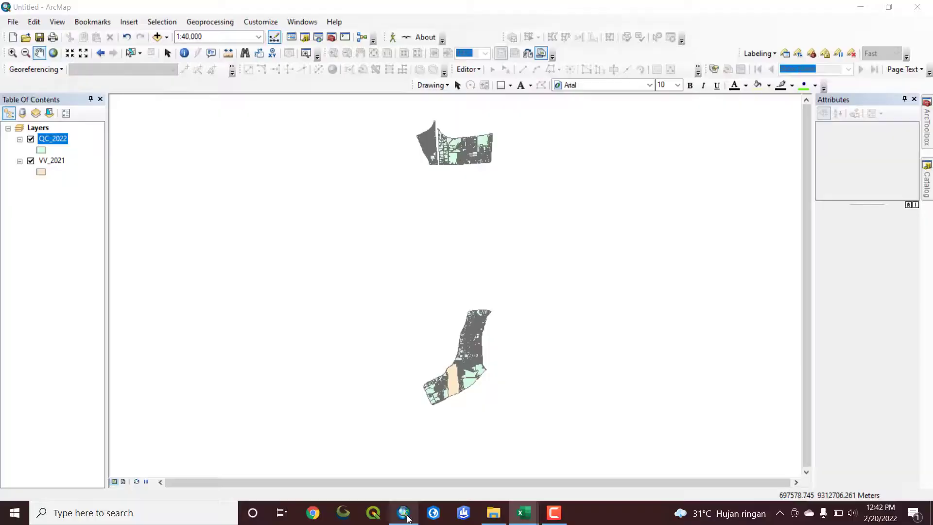
{"action": "left_click", "coordinate": [404, 513]}
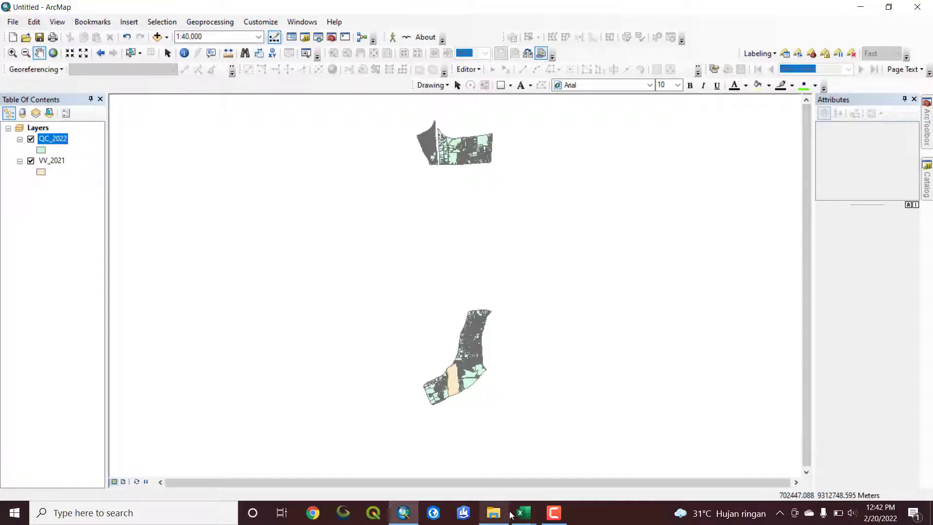
{"action": "mouse_move", "coordinate": [524, 513]}
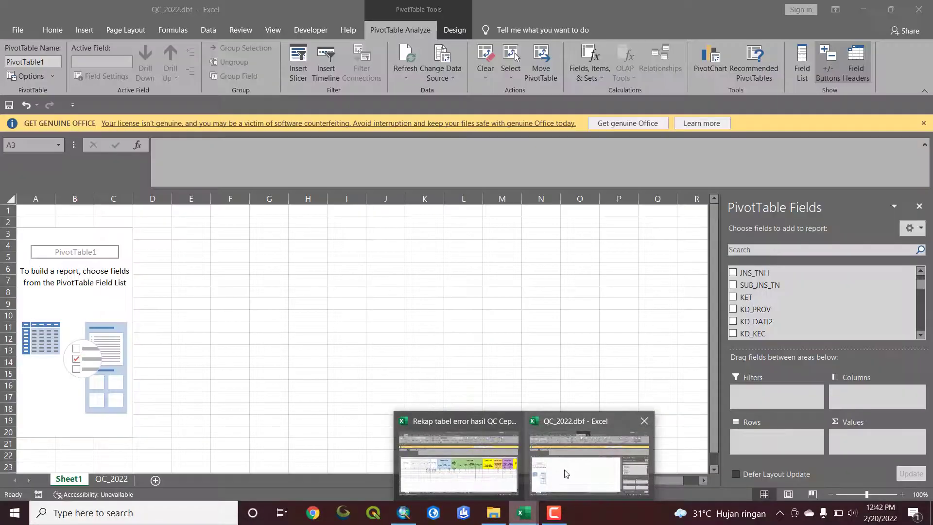
{"action": "left_click", "coordinate": [565, 474]}
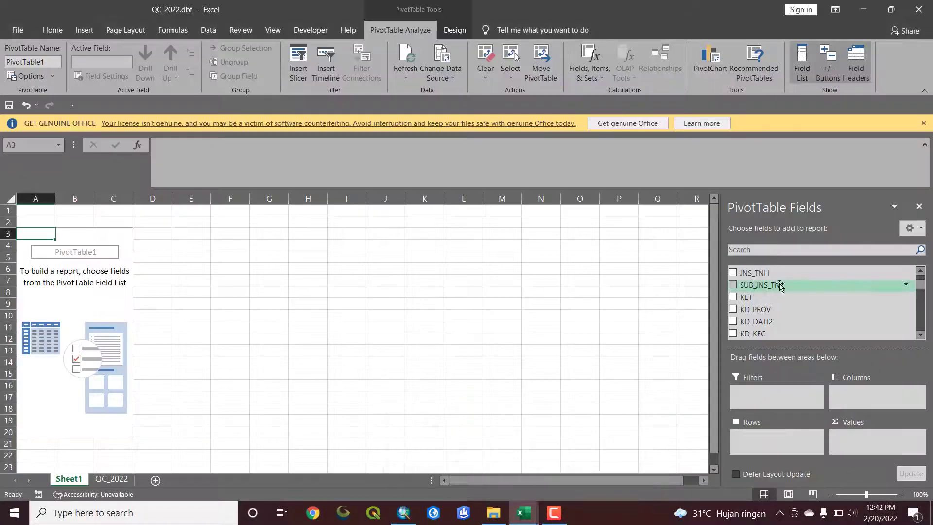
Find the NAMA_FGA field in the PivotTable field list and add it as the row field
{"action": "scroll", "coordinate": [796, 290], "scroll_direction": "up", "scroll_amount": 2}
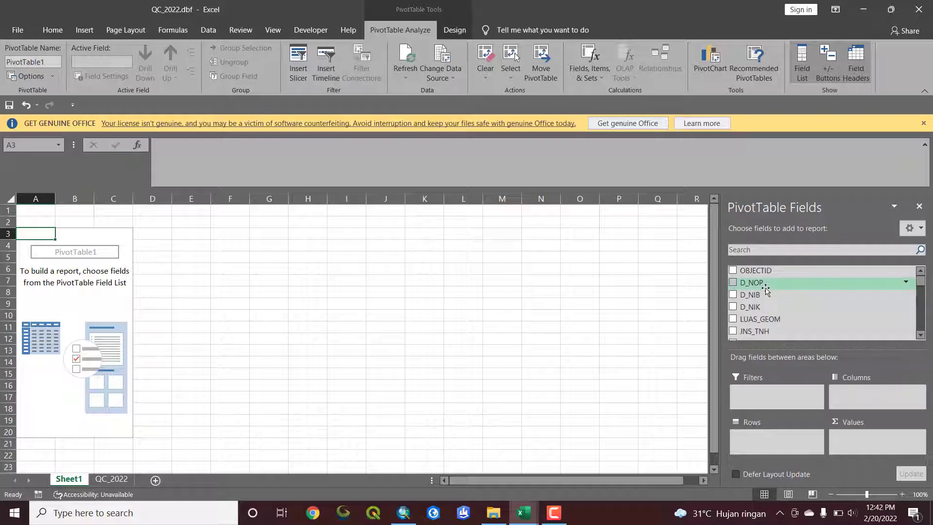
{"action": "scroll", "coordinate": [770, 291], "scroll_direction": "down", "scroll_amount": 2}
{"action": "scroll", "coordinate": [771, 292], "scroll_direction": "down", "scroll_amount": 4}
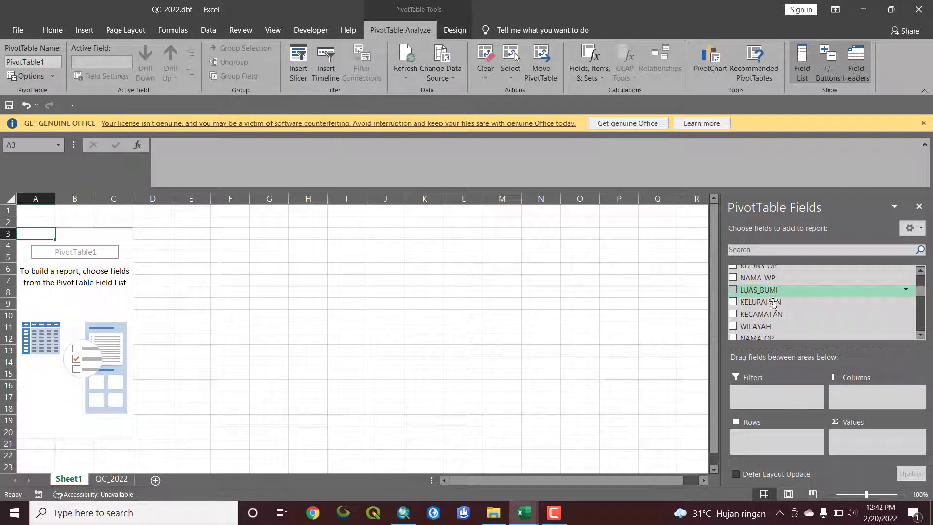
{"action": "scroll", "coordinate": [772, 302], "scroll_direction": "down", "scroll_amount": 6}
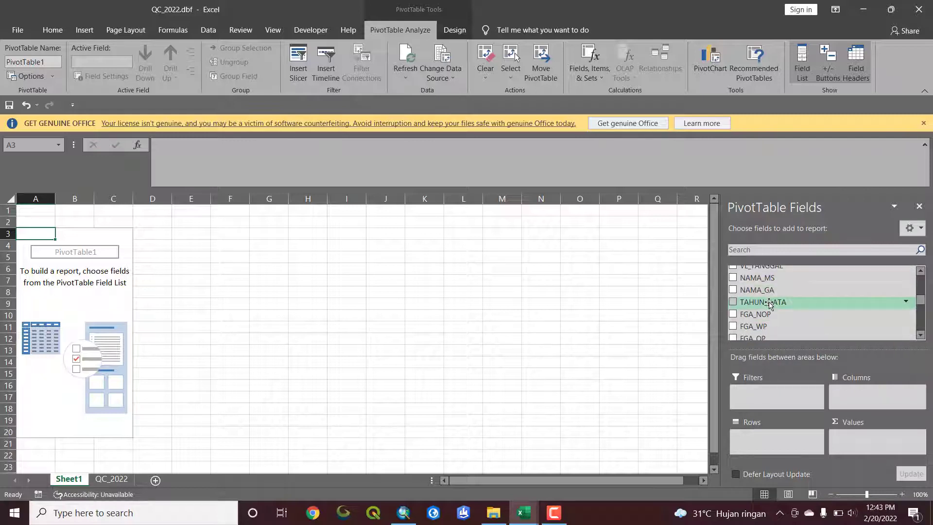
{"action": "scroll", "coordinate": [768, 296], "scroll_direction": "up", "scroll_amount": 1}
{"action": "scroll", "coordinate": [771, 304], "scroll_direction": "down", "scroll_amount": 2}
{"action": "scroll", "coordinate": [770, 305], "scroll_direction": "down", "scroll_amount": 6}
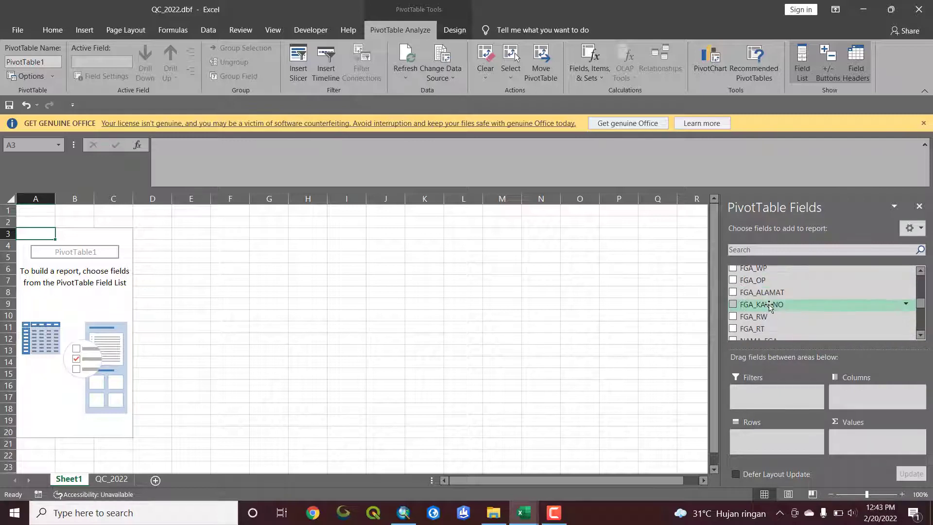
{"action": "scroll", "coordinate": [770, 314], "scroll_direction": "up", "scroll_amount": 1}
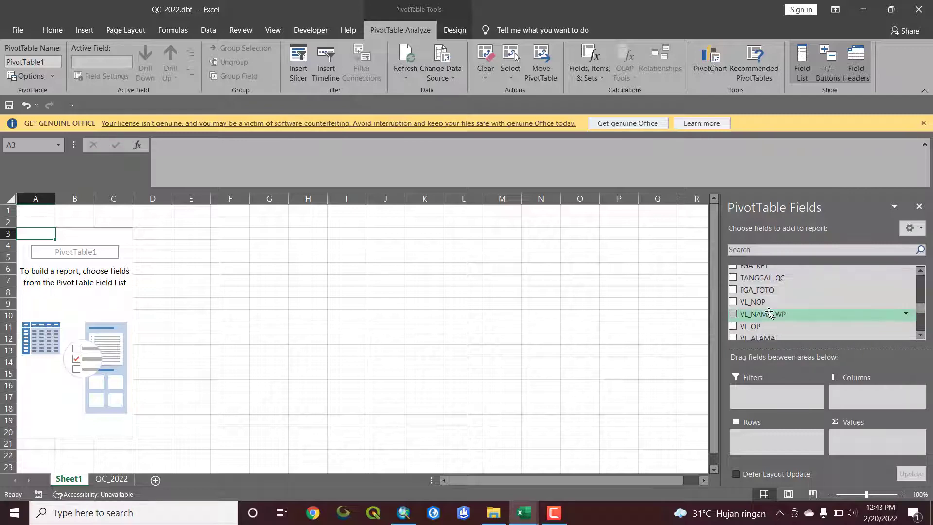
{"action": "scroll", "coordinate": [767, 303], "scroll_direction": "up", "scroll_amount": 1}
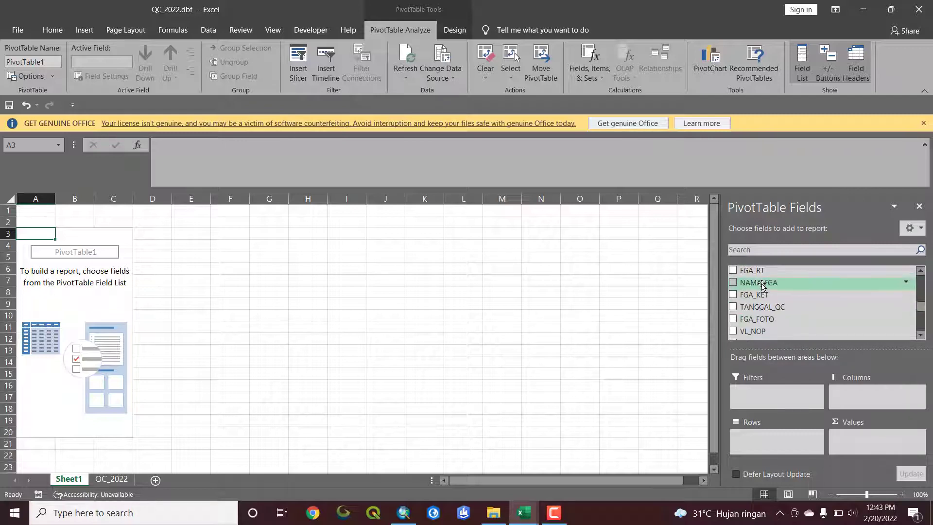
{"action": "left_click_drag", "start_coordinate": [762, 286], "coordinate": [773, 437]}
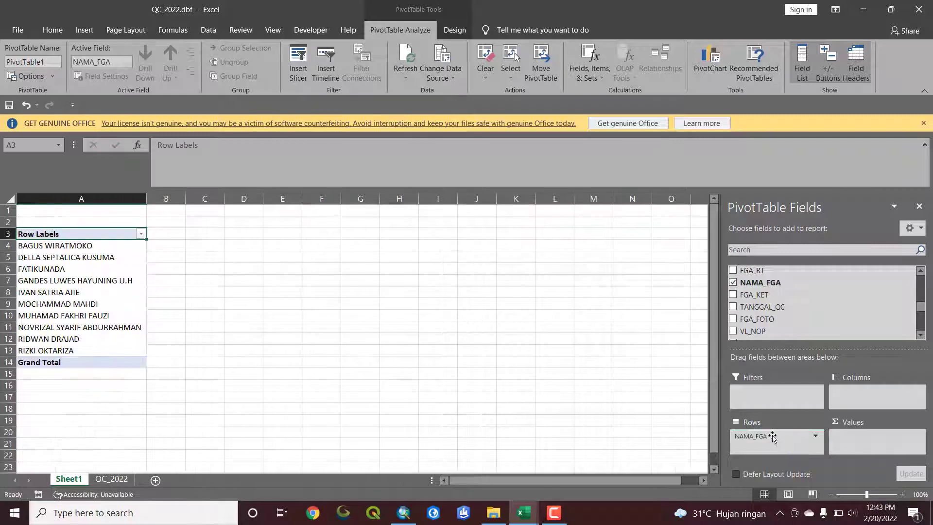
Find the KELURAHAN field in the PivotTable field list and add it as a row field below NAMA_FGA
{"action": "scroll", "coordinate": [761, 302], "scroll_direction": "up", "scroll_amount": 3}
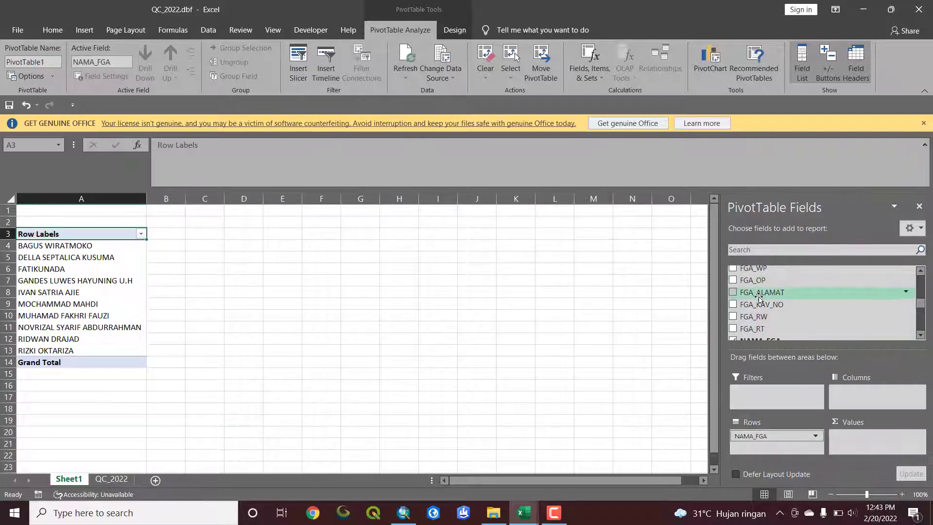
{"action": "scroll", "coordinate": [760, 298], "scroll_direction": "up", "scroll_amount": 3}
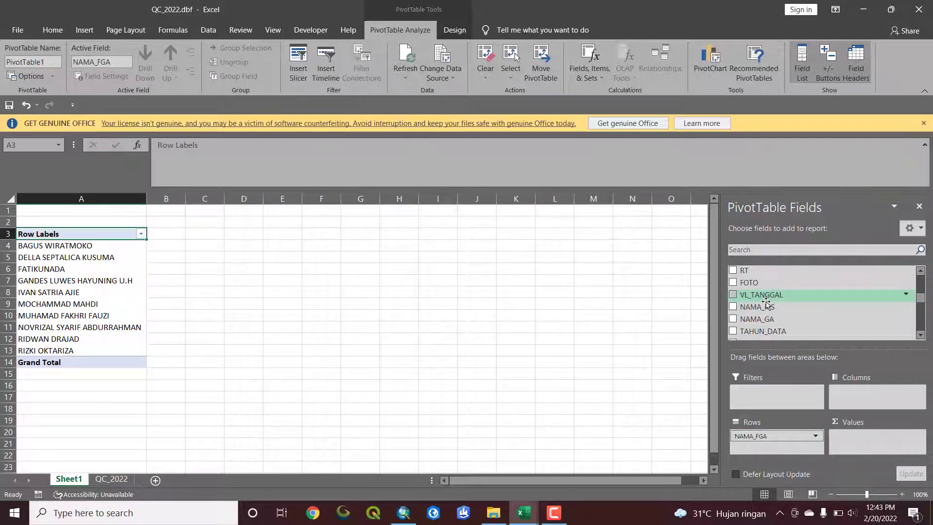
{"action": "scroll", "coordinate": [766, 304], "scroll_direction": "up", "scroll_amount": 5}
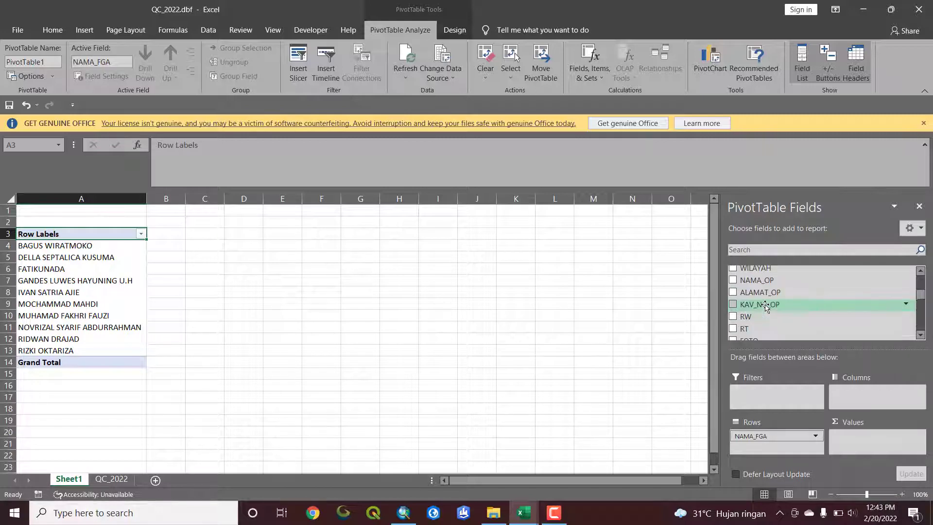
{"action": "scroll", "coordinate": [765, 305], "scroll_direction": "up", "scroll_amount": 5}
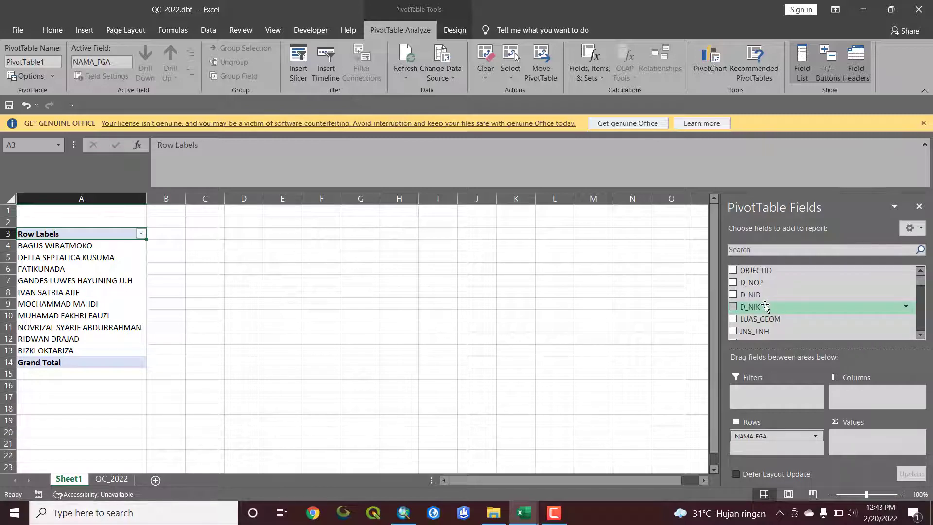
{"action": "scroll", "coordinate": [766, 306], "scroll_direction": "down", "scroll_amount": 3}
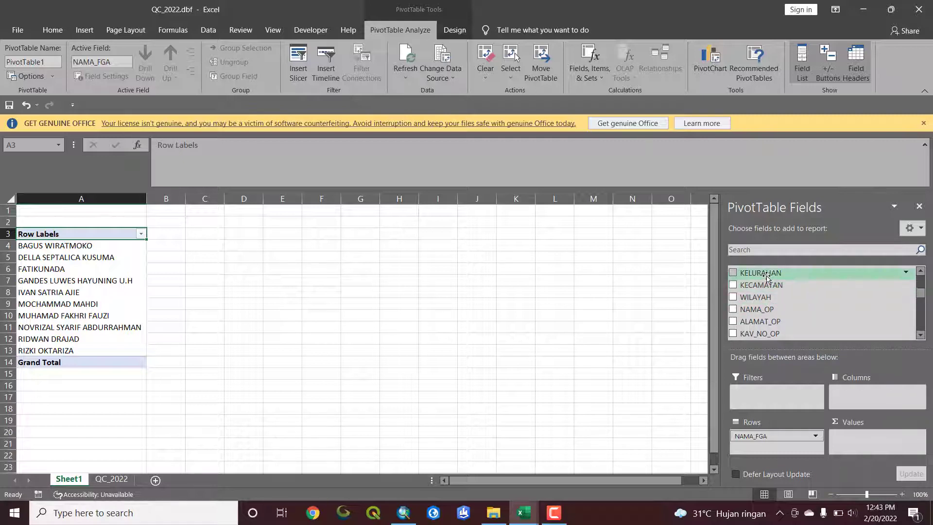
{"action": "left_click_drag", "start_coordinate": [763, 285], "coordinate": [786, 450]}
Find the VL_RW and VL_RT fields and add them as row fields below KELURAHAN, in that order
{"action": "scroll", "coordinate": [780, 288], "scroll_direction": "up", "scroll_amount": 1}
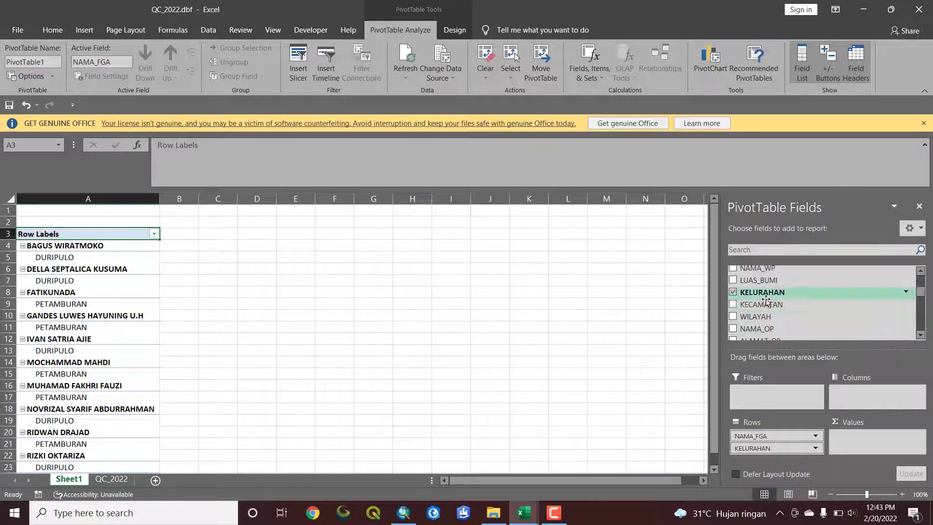
{"action": "scroll", "coordinate": [767, 299], "scroll_direction": "down", "scroll_amount": 3}
{"action": "scroll", "coordinate": [766, 300], "scroll_direction": "down", "scroll_amount": 5}
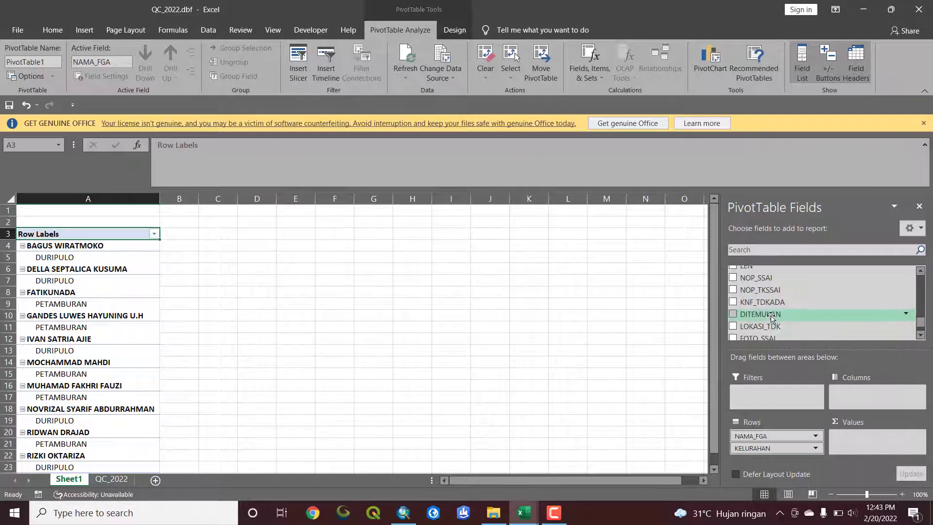
{"action": "scroll", "coordinate": [768, 311], "scroll_direction": "up", "scroll_amount": 4}
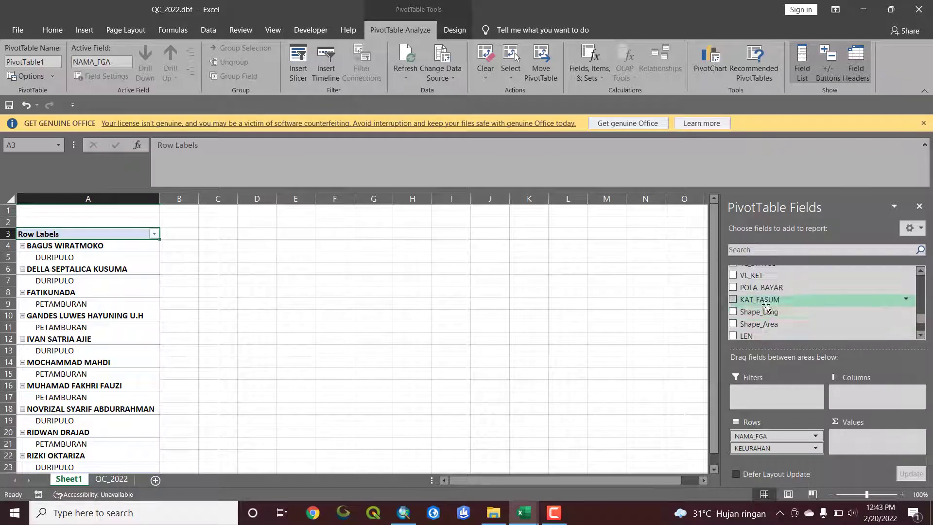
{"action": "scroll", "coordinate": [767, 305], "scroll_direction": "down", "scroll_amount": 4}
{"action": "scroll", "coordinate": [767, 304], "scroll_direction": "up", "scroll_amount": 6}
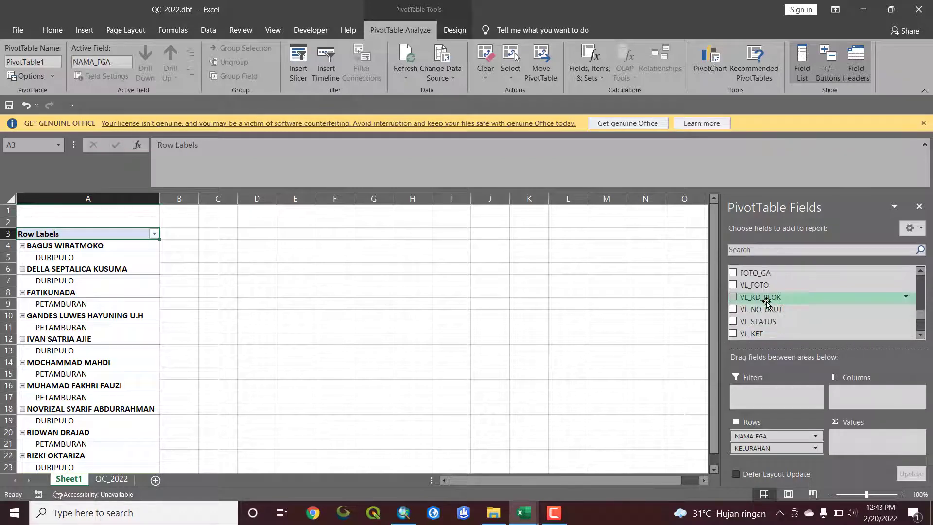
{"action": "scroll", "coordinate": [766, 304], "scroll_direction": "up", "scroll_amount": 1}
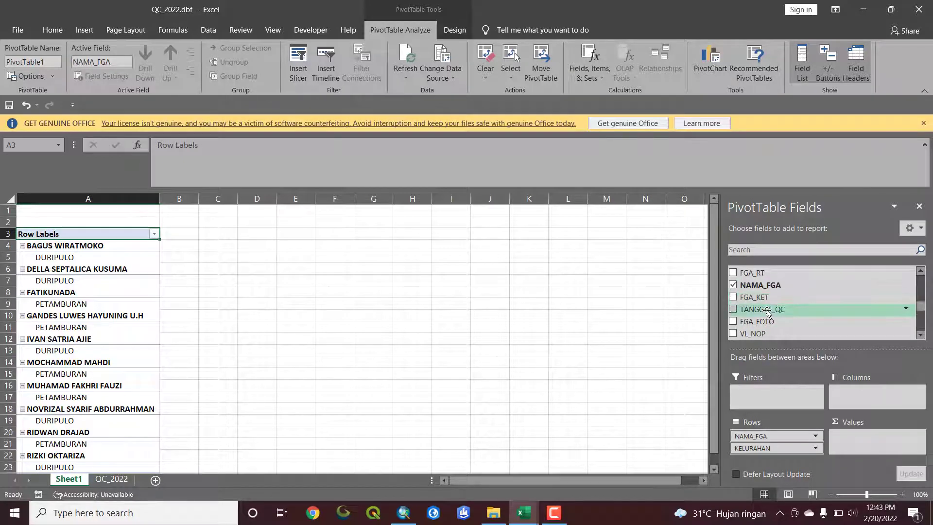
{"action": "scroll", "coordinate": [767, 311], "scroll_direction": "down", "scroll_amount": 4}
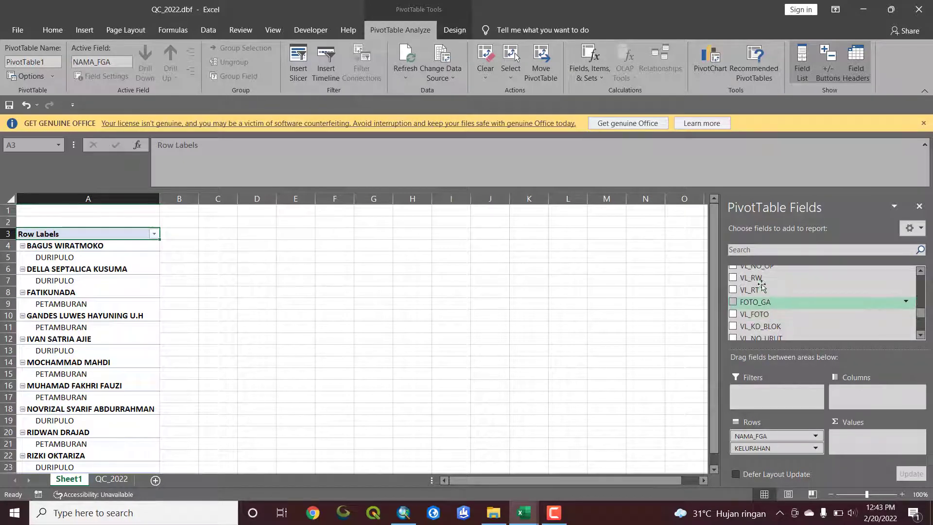
{"action": "left_click_drag", "start_coordinate": [753, 278], "coordinate": [790, 458]}
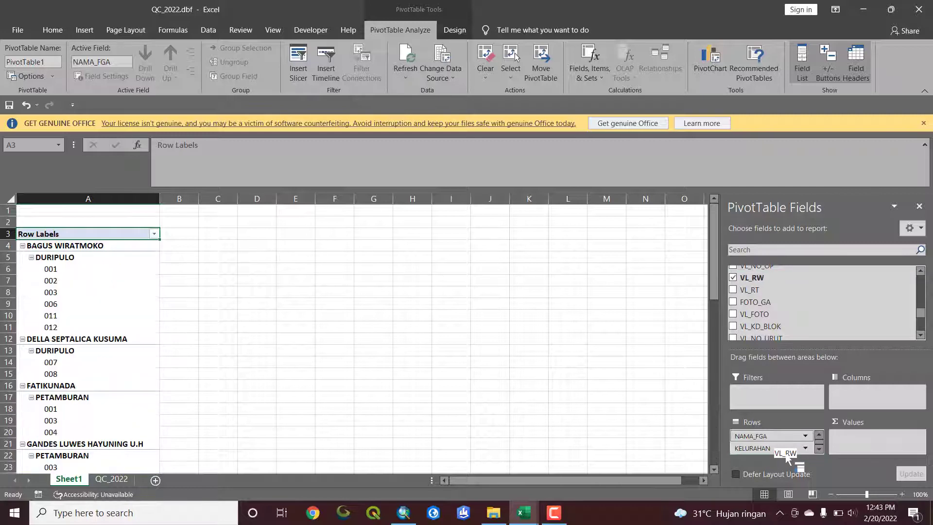
{"action": "left_click_drag", "start_coordinate": [756, 290], "coordinate": [778, 453]}
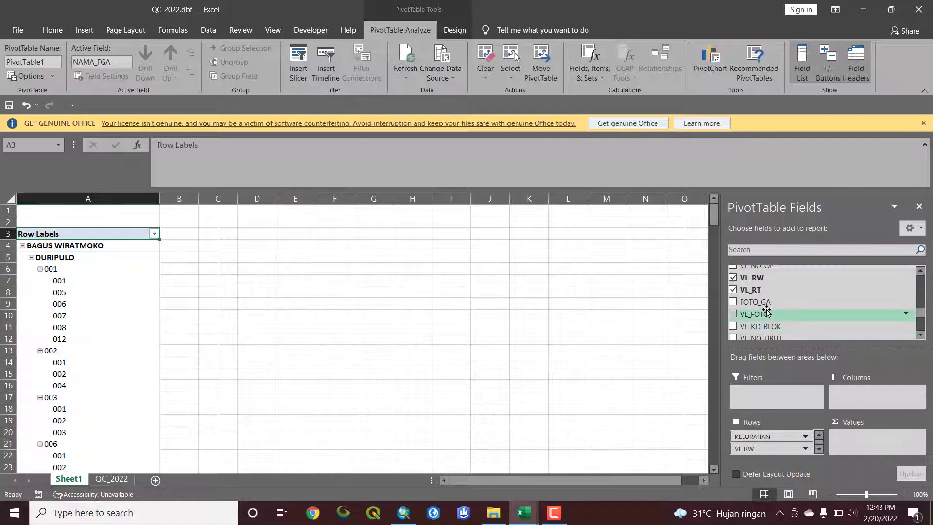
Add NOP_SSAI and NOP_TKSSAI to the PivotTable as summed value fields, in that order
{"action": "scroll", "coordinate": [773, 314], "scroll_direction": "down", "scroll_amount": 5}
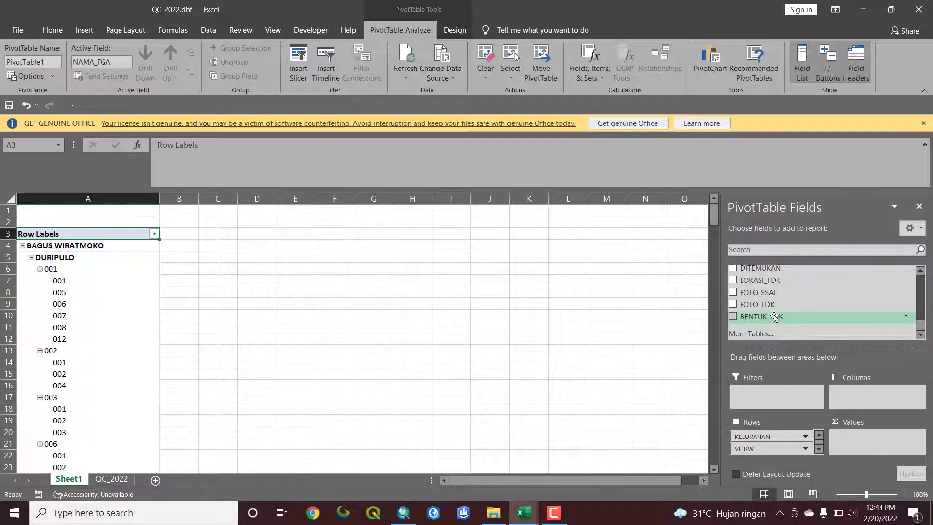
{"action": "scroll", "coordinate": [775, 317], "scroll_direction": "up", "scroll_amount": 4}
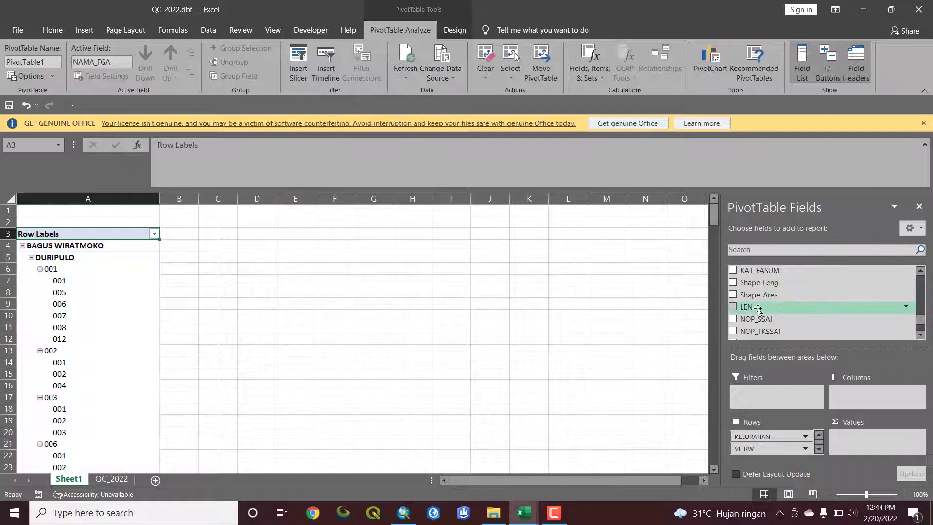
{"action": "left_click_drag", "start_coordinate": [769, 322], "coordinate": [861, 438]}
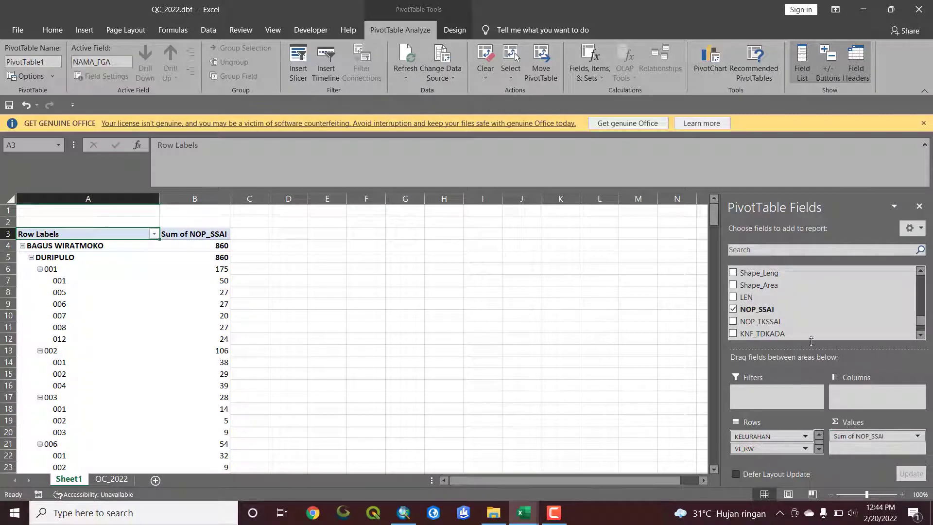
{"action": "scroll", "coordinate": [753, 319], "scroll_direction": "down", "scroll_amount": 2}
{"action": "scroll", "coordinate": [753, 290], "scroll_direction": "up", "scroll_amount": 2}
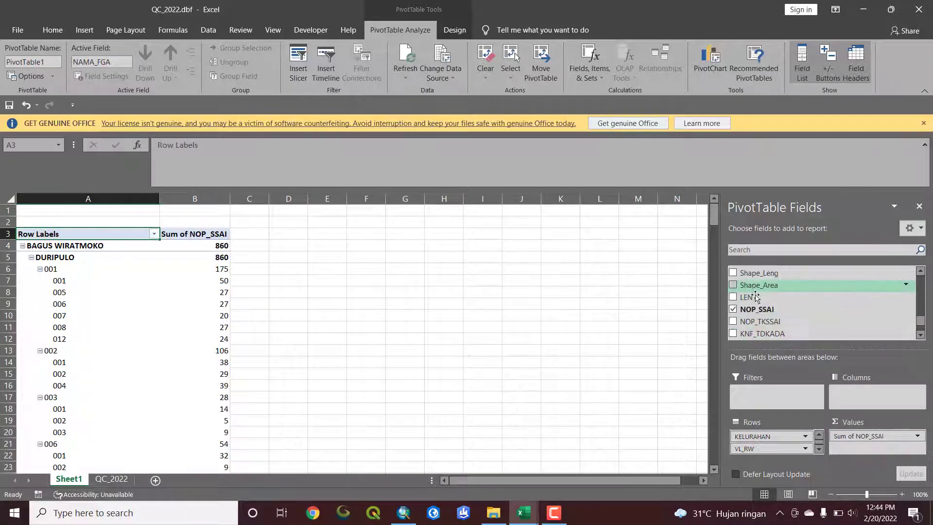
{"action": "left_click_drag", "start_coordinate": [757, 321], "coordinate": [876, 452]}
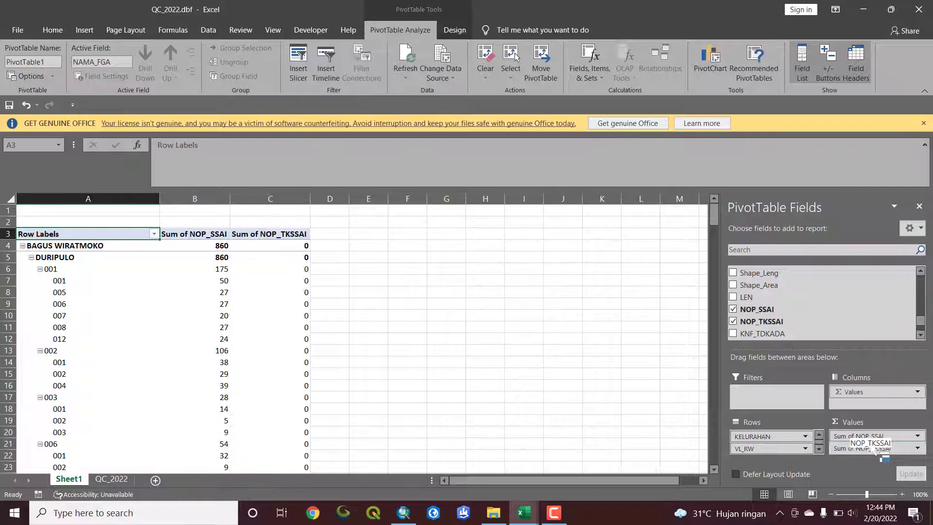
Add KNF_TDKADA, DITEMUKAN and LOKASI_TDK as summed value fields after NOP_TKSSAI
{"action": "scroll", "coordinate": [784, 333], "scroll_direction": "down", "scroll_amount": 1}
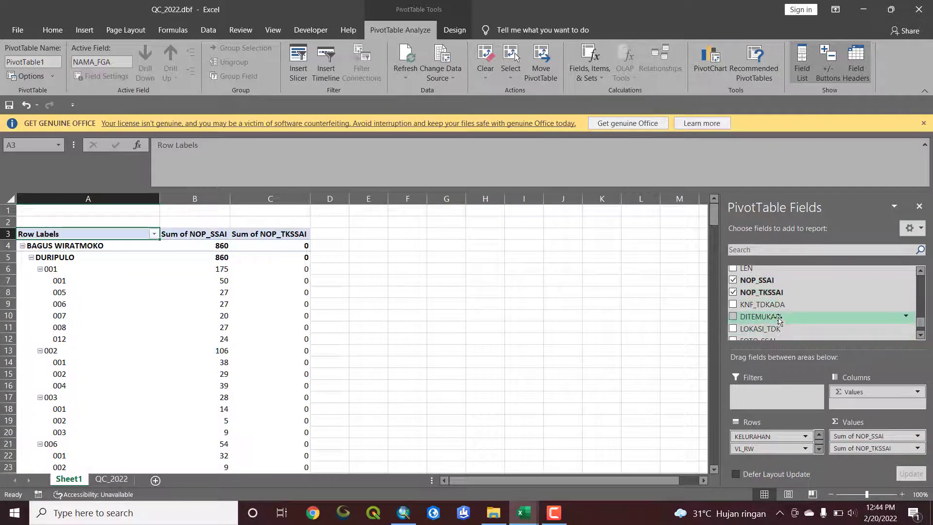
{"action": "left_click_drag", "start_coordinate": [773, 305], "coordinate": [878, 456]}
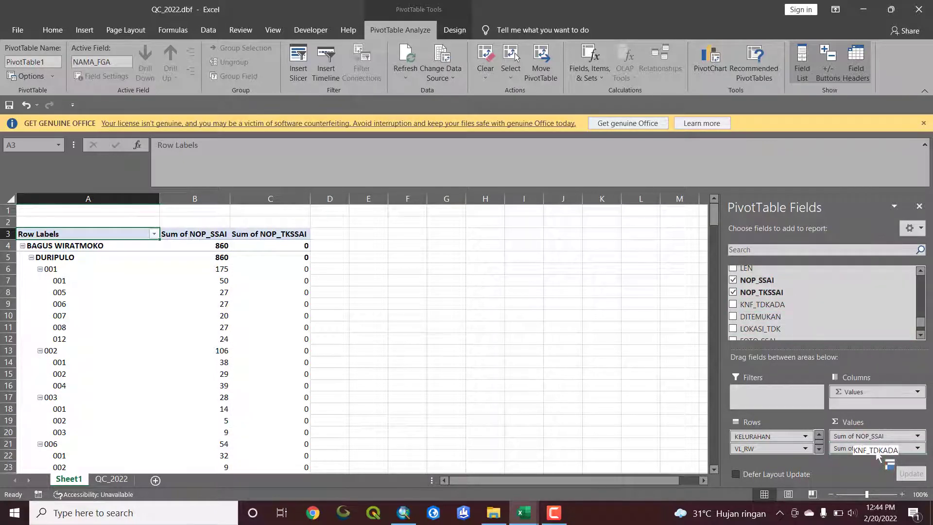
{"action": "scroll", "coordinate": [767, 326], "scroll_direction": "down", "scroll_amount": 1}
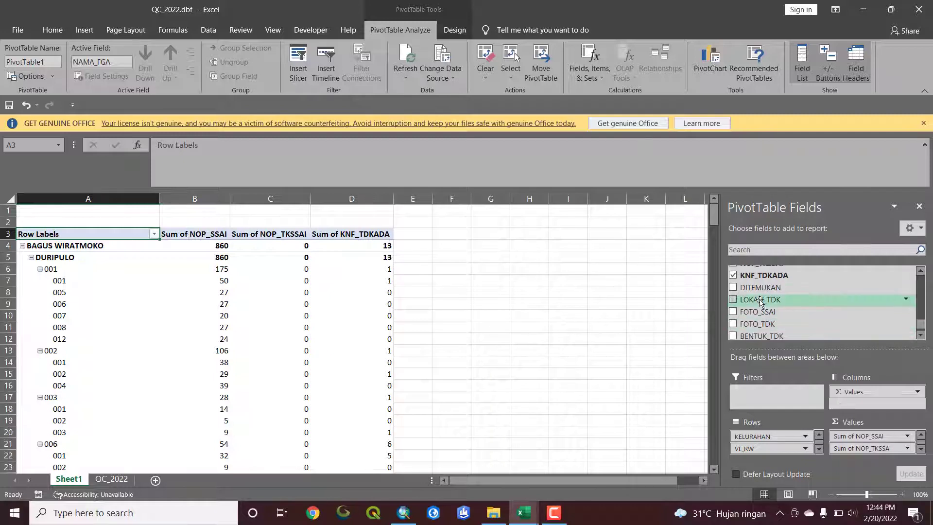
{"action": "left_click_drag", "start_coordinate": [761, 289], "coordinate": [887, 454]}
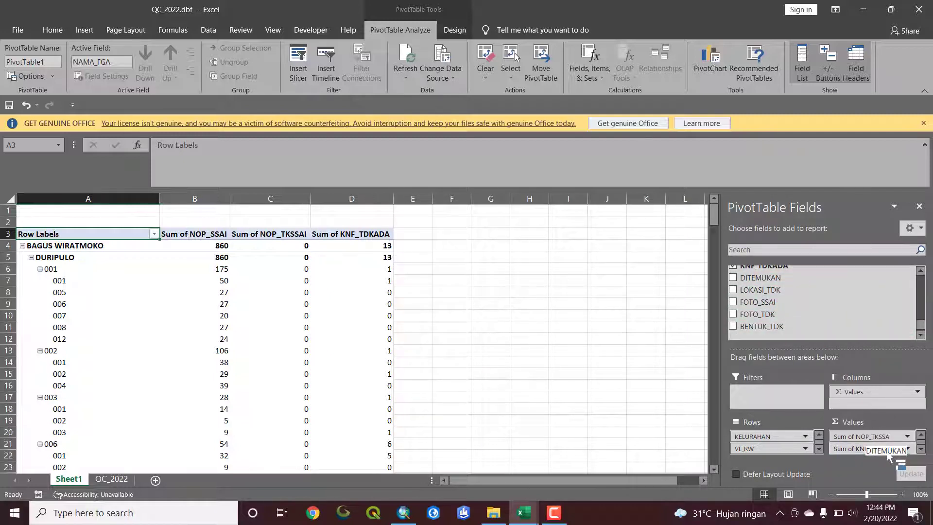
{"action": "scroll", "coordinate": [752, 295], "scroll_direction": "down", "scroll_amount": 1}
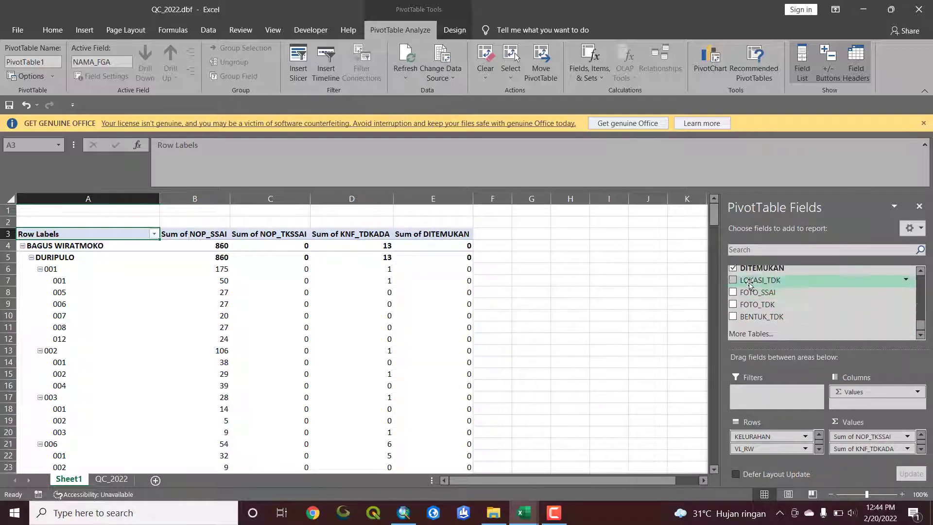
{"action": "left_click_drag", "start_coordinate": [758, 280], "coordinate": [876, 454]}
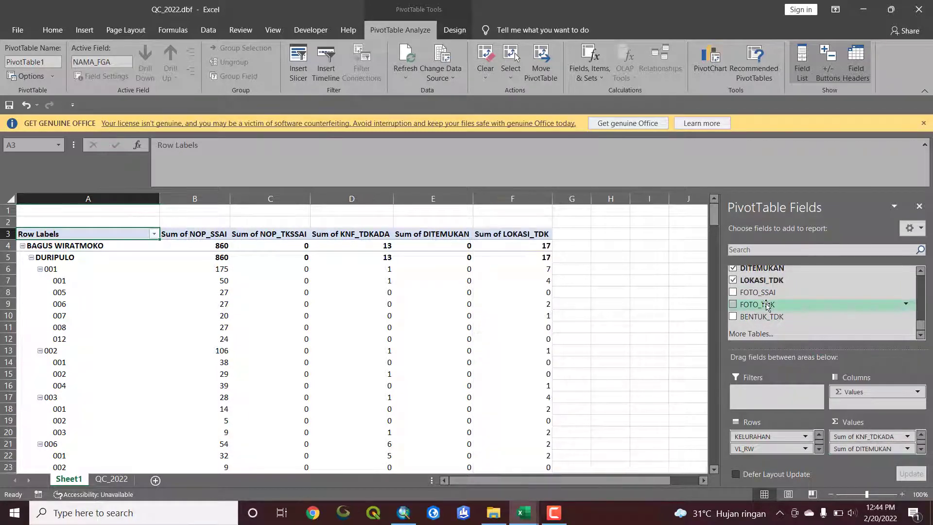
Add BENTUK_TDK, FOTO_SSAI and FOTO_TDK as the last summed value fields, in that order
{"action": "left_click_drag", "start_coordinate": [763, 317], "coordinate": [894, 457]}
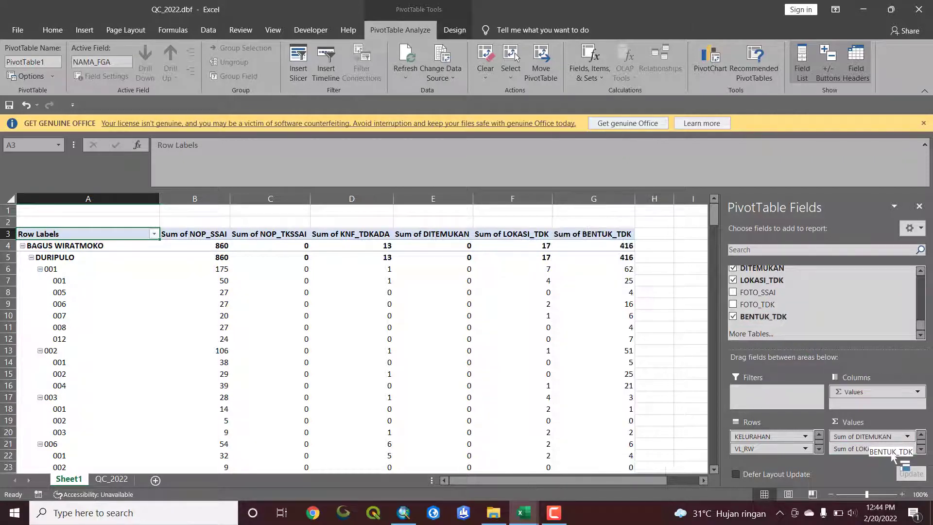
{"action": "left_click_drag", "start_coordinate": [760, 293], "coordinate": [889, 460]}
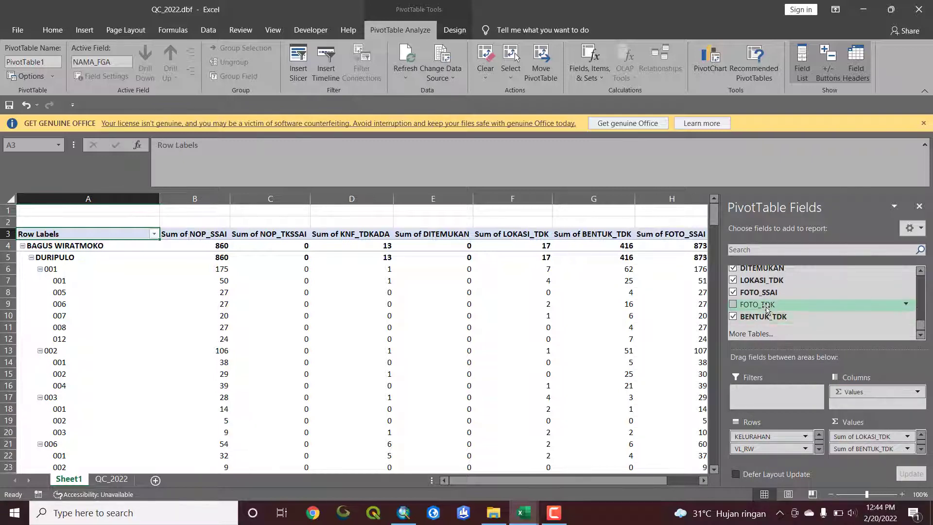
{"action": "left_click_drag", "start_coordinate": [758, 304], "coordinate": [887, 458]}
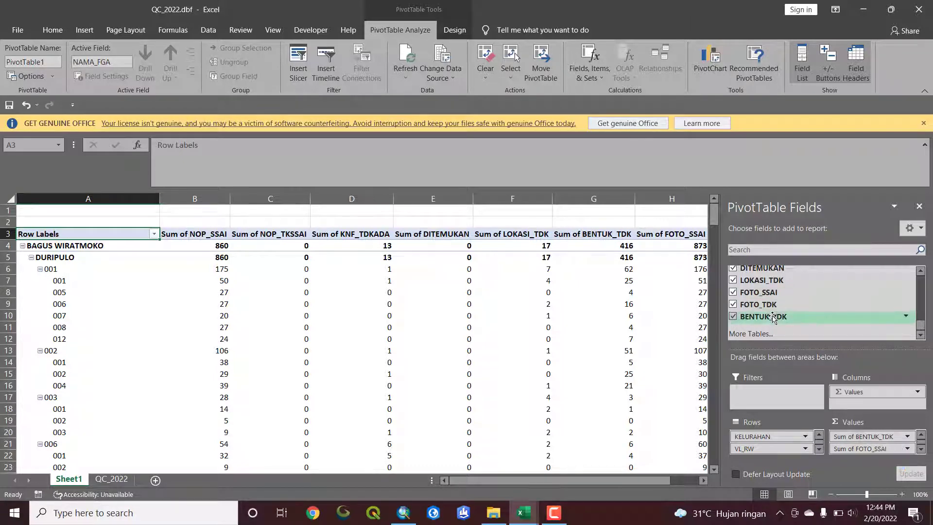
{"action": "scroll", "coordinate": [873, 452], "scroll_direction": "down", "scroll_amount": 1}
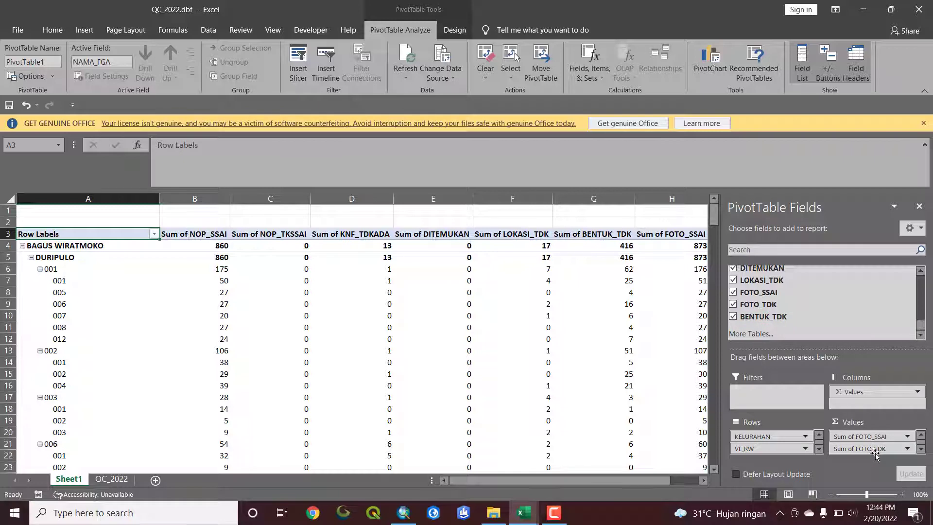
Change the PivotTable's report layout to Tabular Form
{"action": "left_click", "coordinate": [461, 314]}
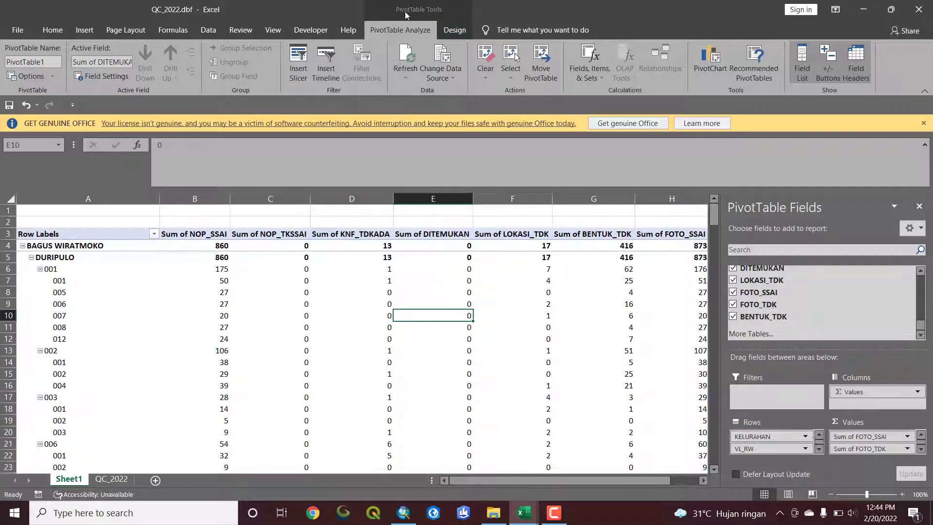
{"action": "left_click", "coordinate": [451, 32]}
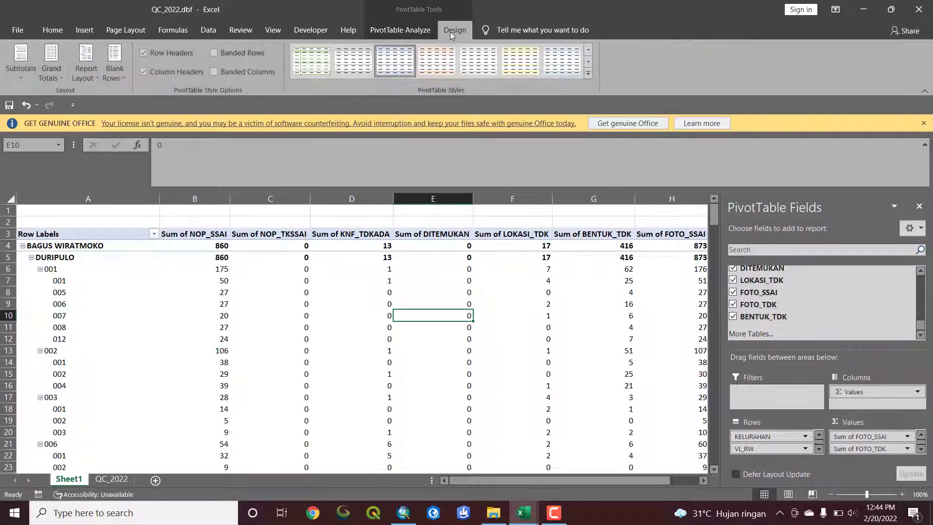
{"action": "left_click", "coordinate": [91, 73]}
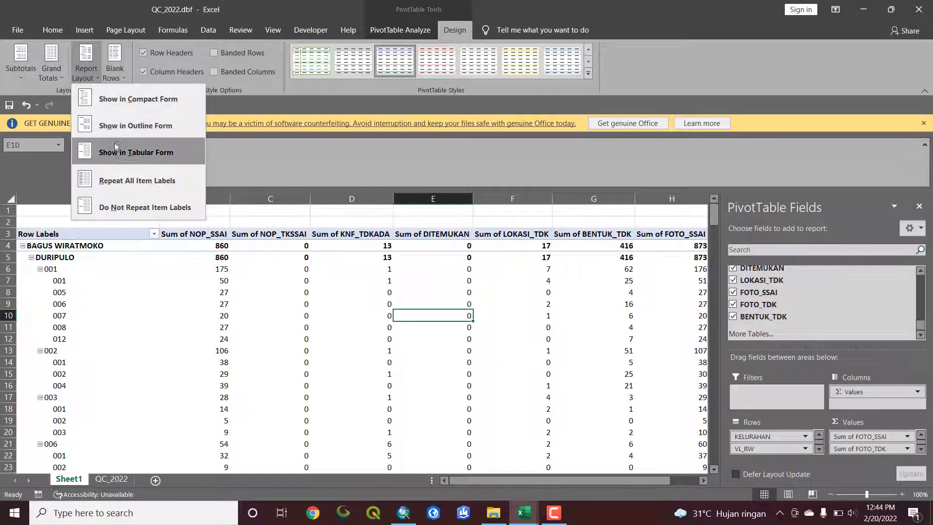
{"action": "left_click", "coordinate": [115, 156]}
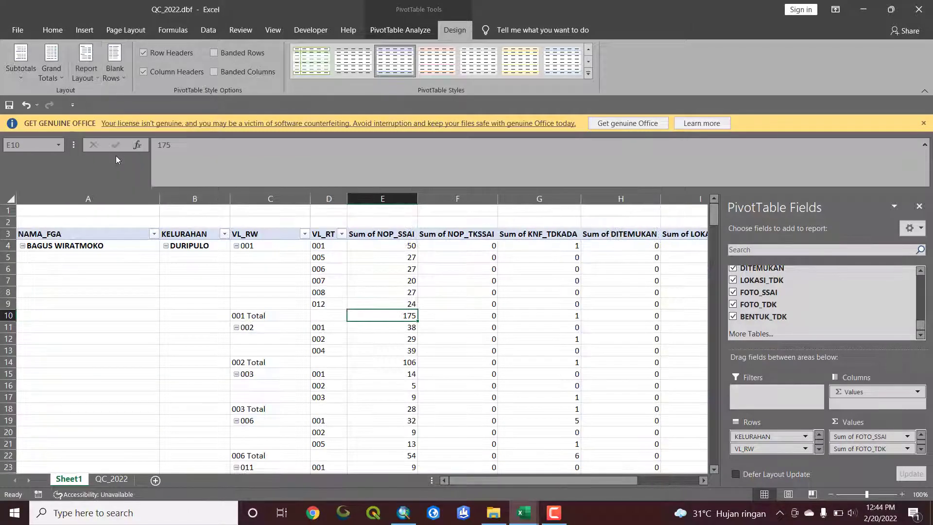
Repeat all item labels in the PivotTable and turn off its subtotals
{"action": "scroll", "coordinate": [78, 239], "scroll_direction": "down", "scroll_amount": 12}
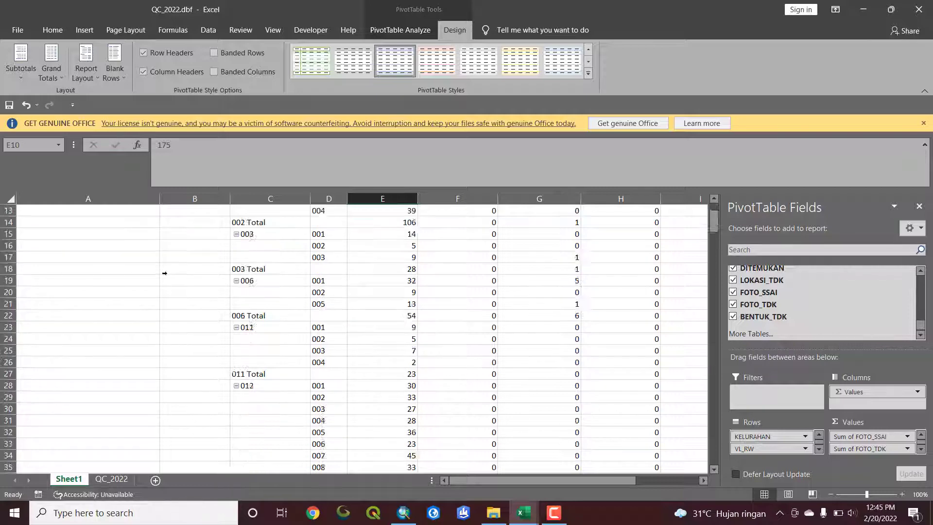
{"action": "scroll", "coordinate": [162, 267], "scroll_direction": "up", "scroll_amount": 12}
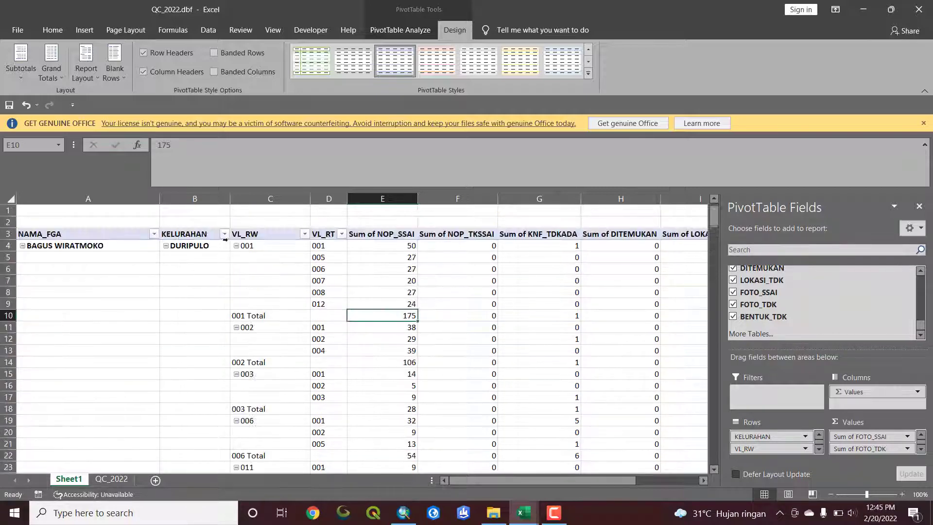
{"action": "left_click", "coordinate": [91, 74]}
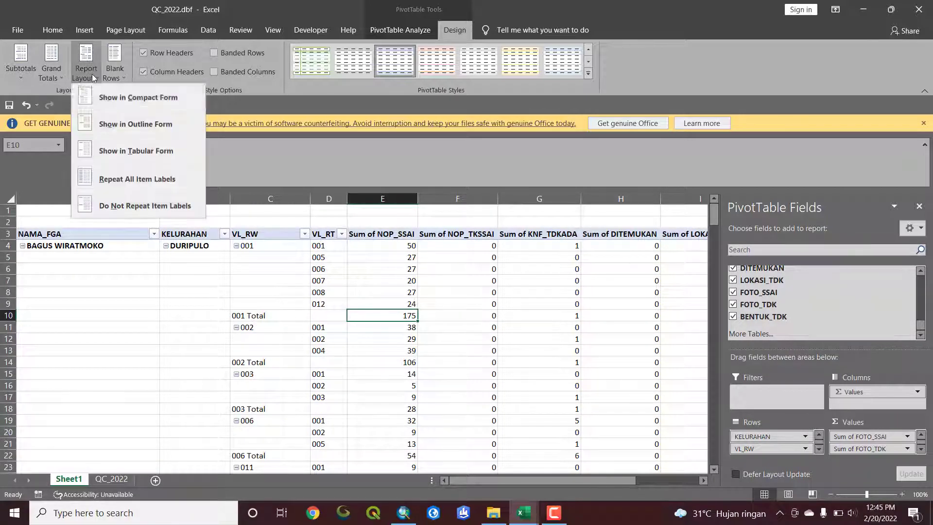
{"action": "left_click", "coordinate": [91, 180]}
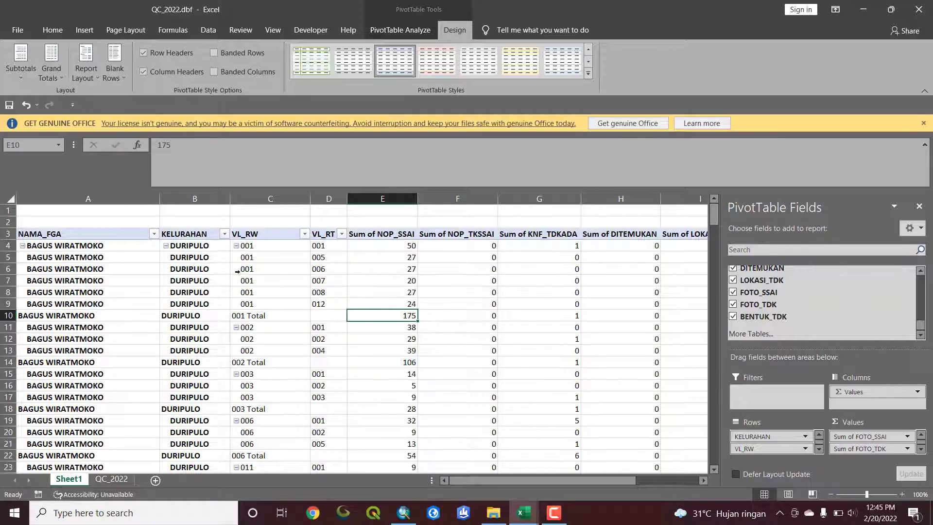
{"action": "left_click", "coordinate": [23, 74]}
{"action": "left_click", "coordinate": [46, 102]}
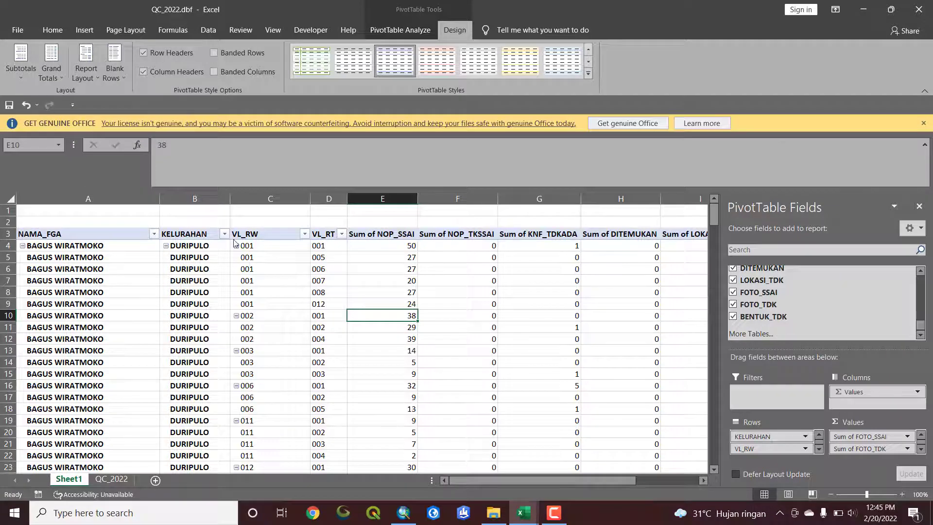
AutoFit the column widths across the whole PivotTable range
{"action": "left_click", "coordinate": [97, 237]}
{"action": "key", "text": "ctrl+shift+Right"}
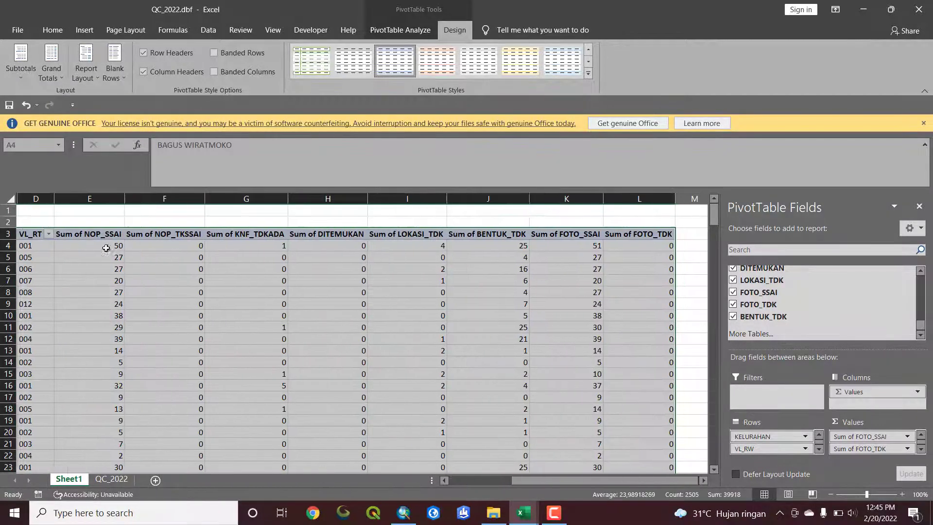
{"action": "left_click", "coordinate": [52, 29]}
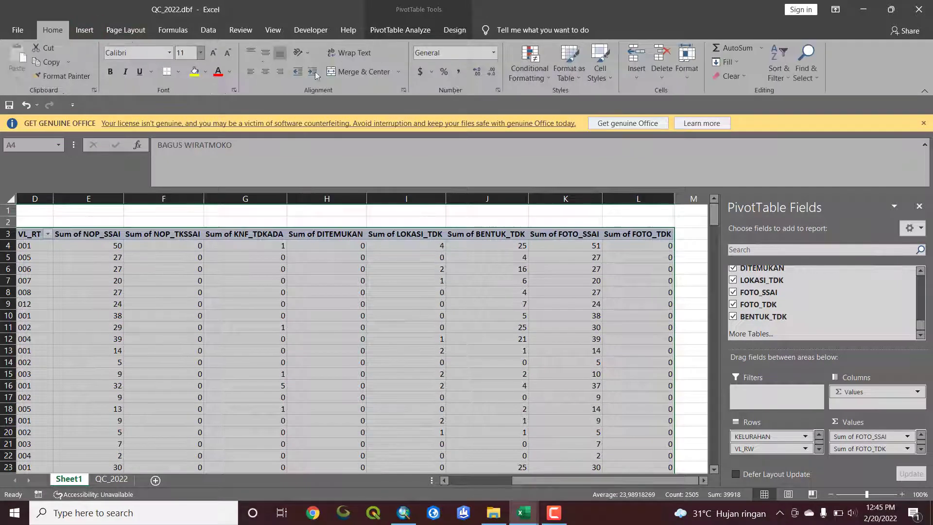
{"action": "left_click", "coordinate": [687, 66]}
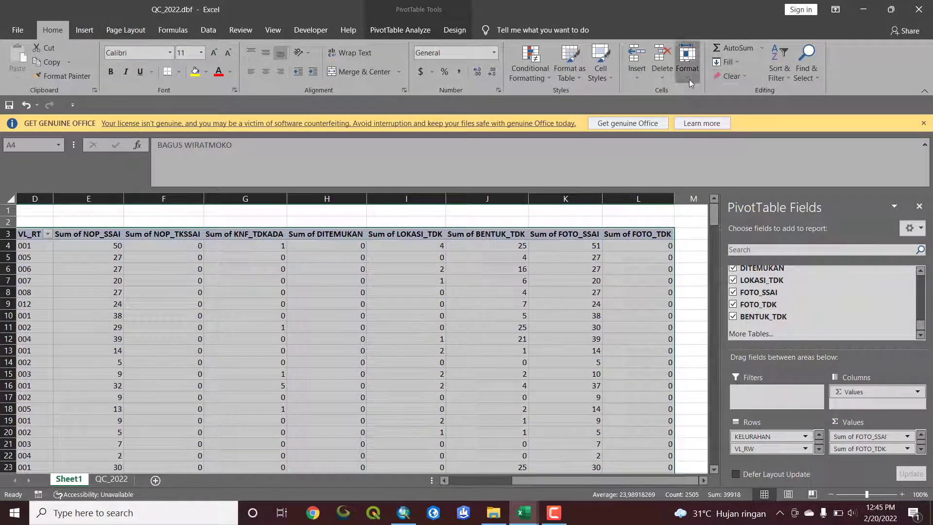
{"action": "left_click", "coordinate": [712, 149]}
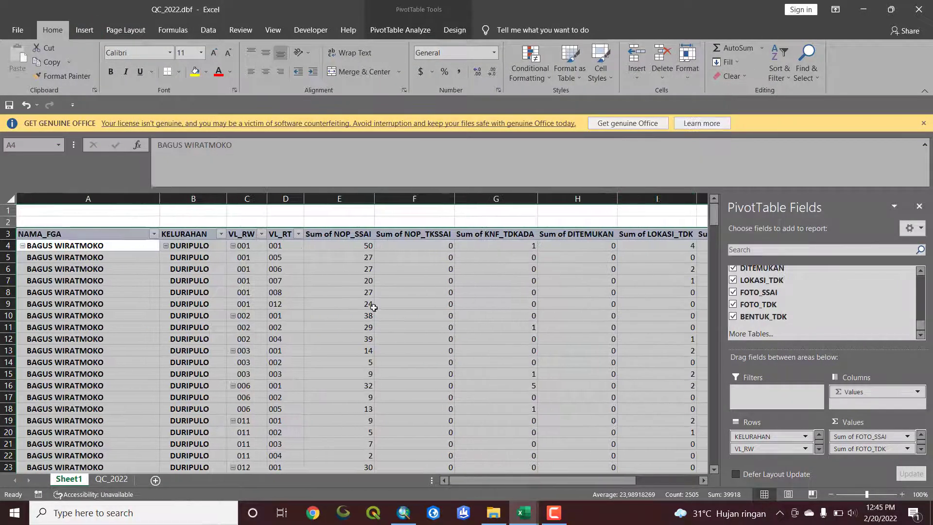
Compare the PivotTable's value columns with the column headings on the ALL sheet of Rekap tabel error hasil QC Cepat Jakarta Pusat.xlsx
{"action": "scroll", "coordinate": [424, 291], "scroll_direction": "down", "scroll_amount": 1}
{"action": "left_click", "coordinate": [422, 292]}
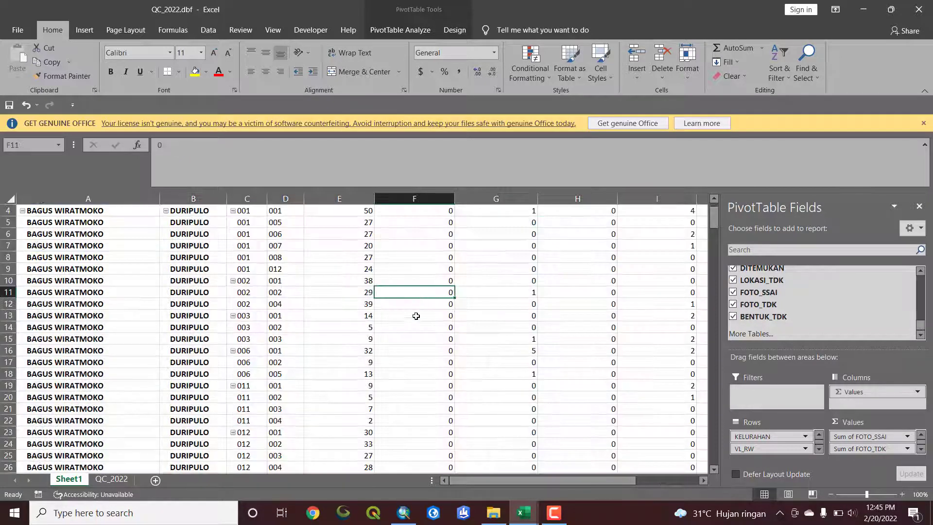
{"action": "scroll", "coordinate": [418, 319], "scroll_direction": "up", "scroll_amount": 1}
{"action": "scroll", "coordinate": [194, 281], "scroll_direction": "down", "scroll_amount": 2}
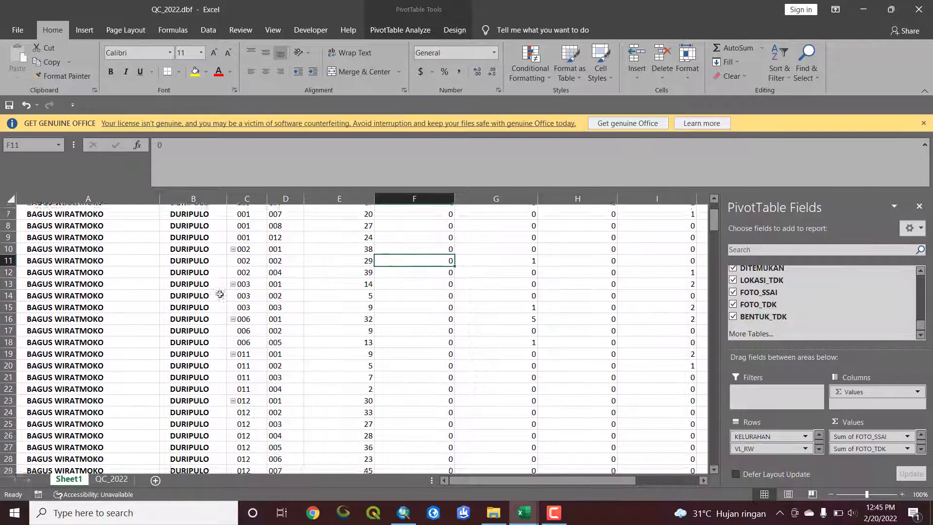
{"action": "scroll", "coordinate": [218, 298], "scroll_direction": "up", "scroll_amount": 2}
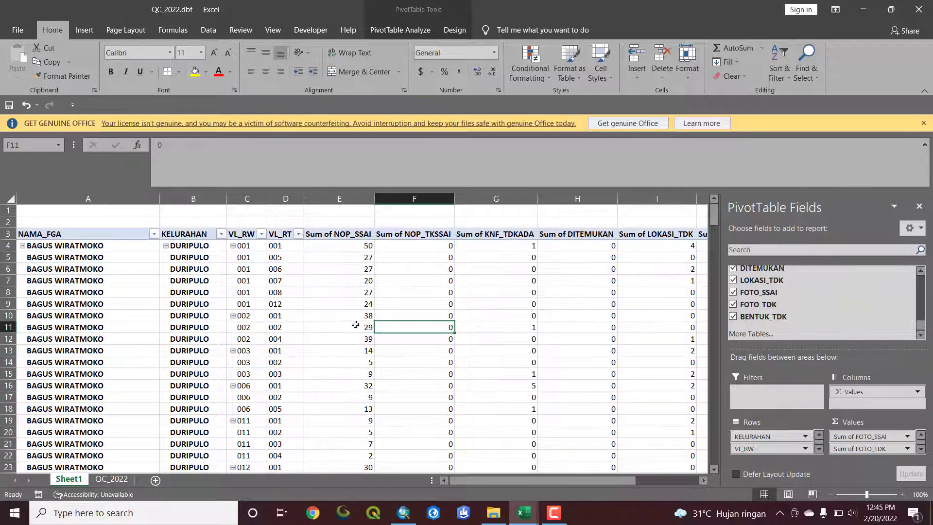
{"action": "left_click_drag", "start_coordinate": [471, 480], "coordinate": [576, 489]}
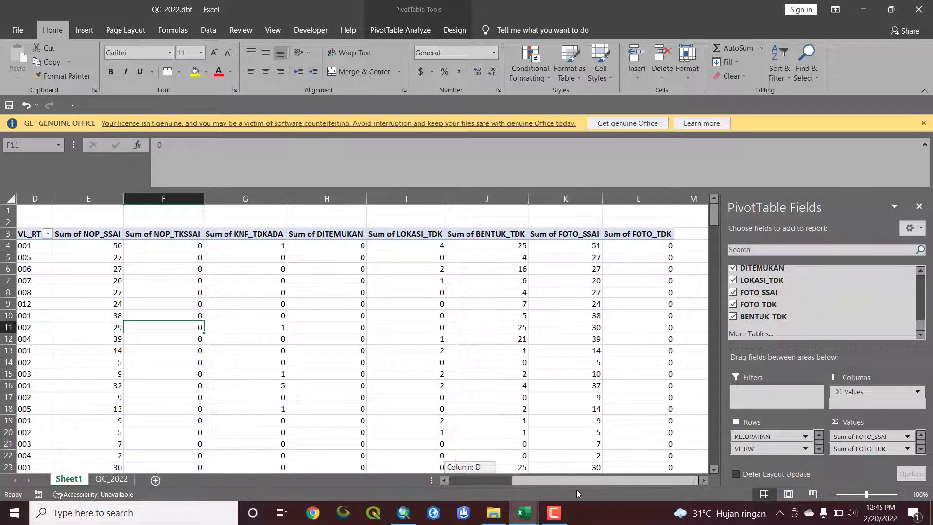
{"action": "left_click", "coordinate": [444, 290]}
{"action": "left_click", "coordinate": [612, 283]}
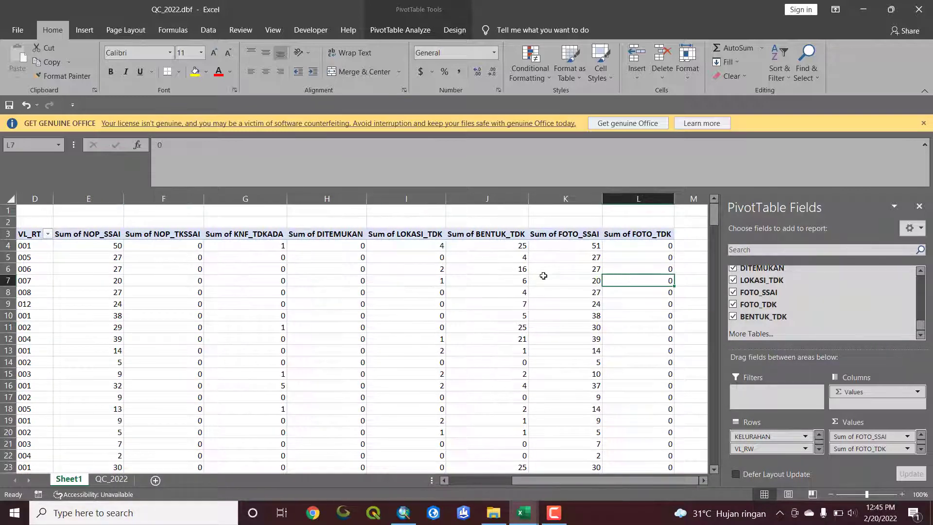
{"action": "left_click", "coordinate": [78, 247]}
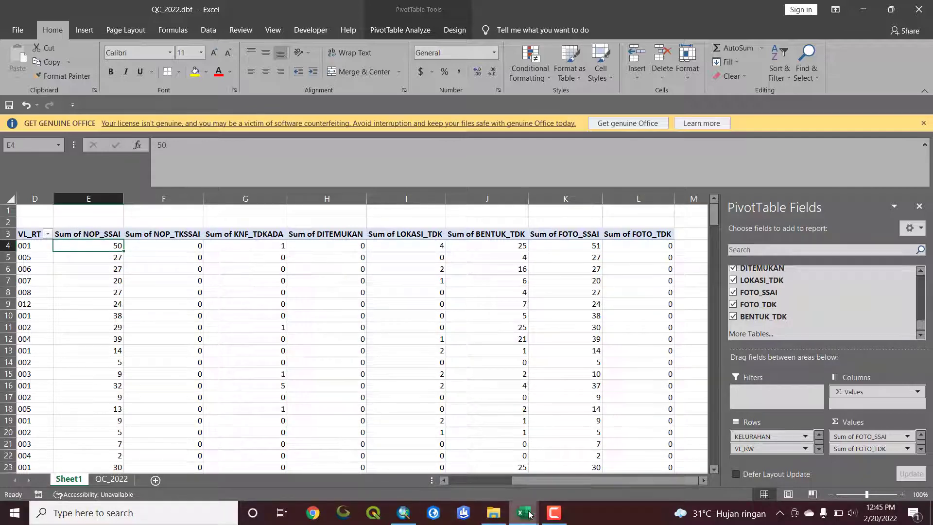
{"action": "mouse_move", "coordinate": [525, 512]}
{"action": "left_click", "coordinate": [486, 484]}
{"action": "left_click", "coordinate": [369, 376]}
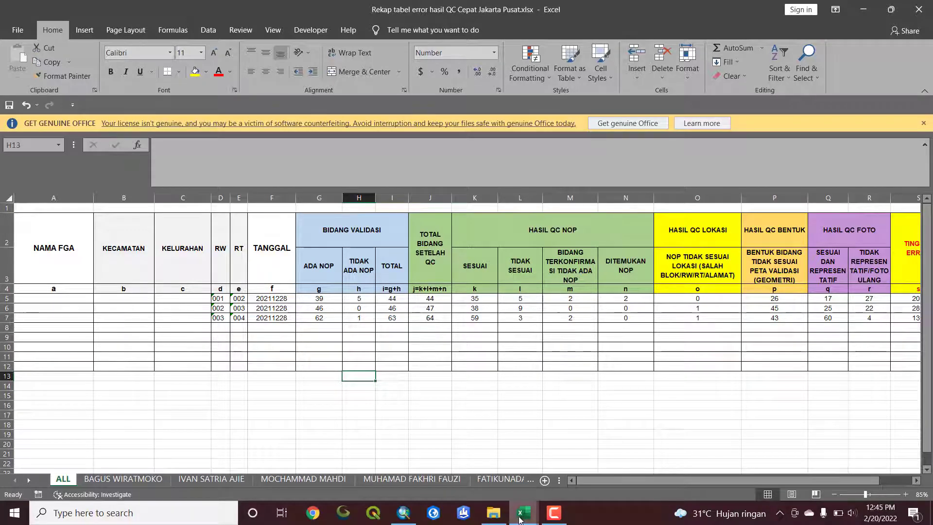
{"action": "left_click_drag", "start_coordinate": [721, 484], "coordinate": [743, 482]}
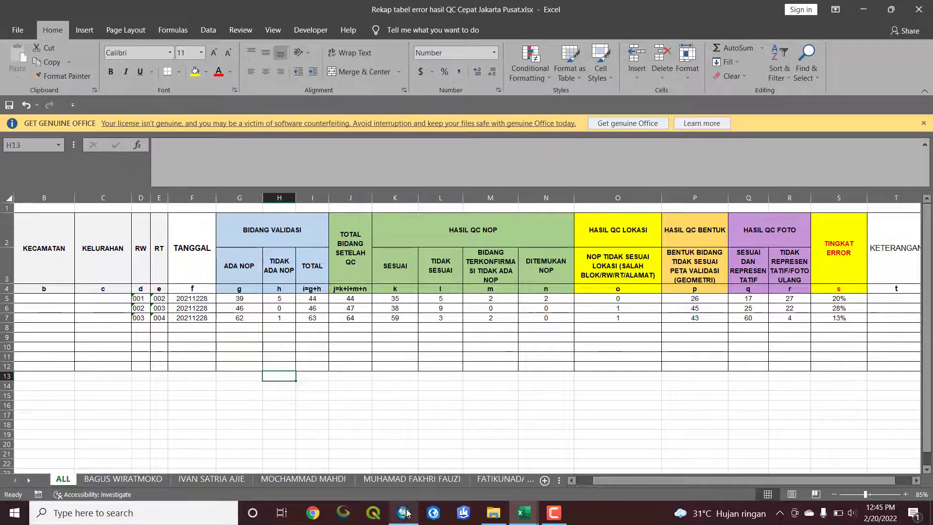
In QC_2022.dbf, copy the PivotTable values E4:L210, from NOP_SSAI to FOTO_TDK, without the Grand Total row
{"action": "left_click", "coordinate": [523, 513]}
{"action": "left_click", "coordinate": [534, 481]}
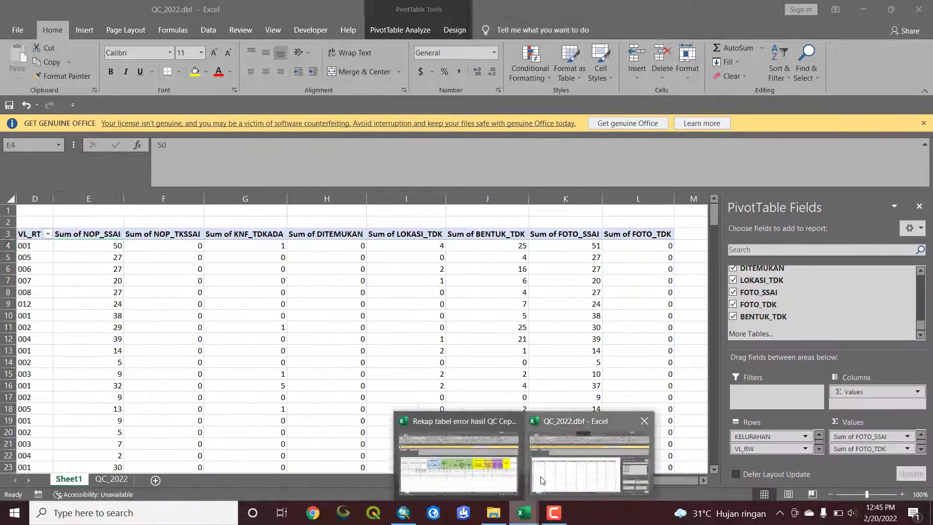
{"action": "left_click", "coordinate": [107, 266]}
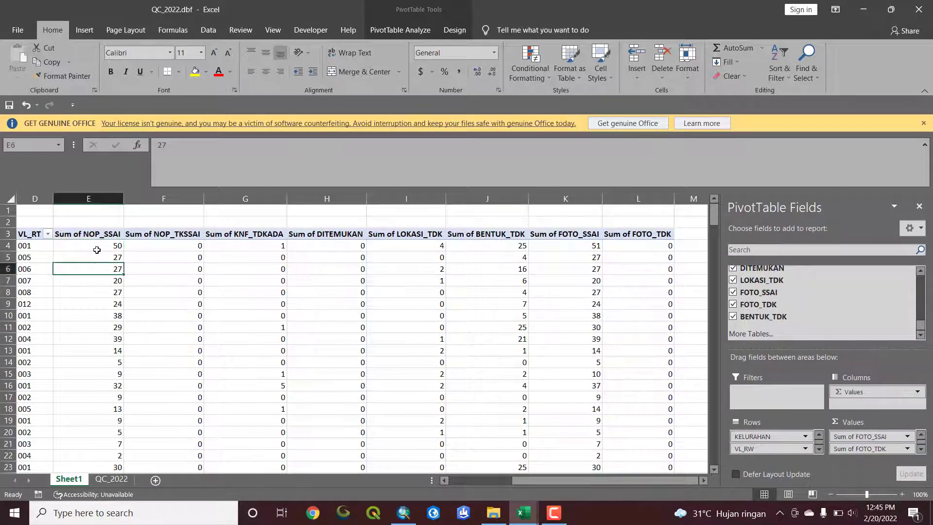
{"action": "left_click", "coordinate": [92, 243]}
{"action": "left_click_drag", "start_coordinate": [94, 246], "coordinate": [641, 427]}
{"action": "key", "text": "ctrl+c"}
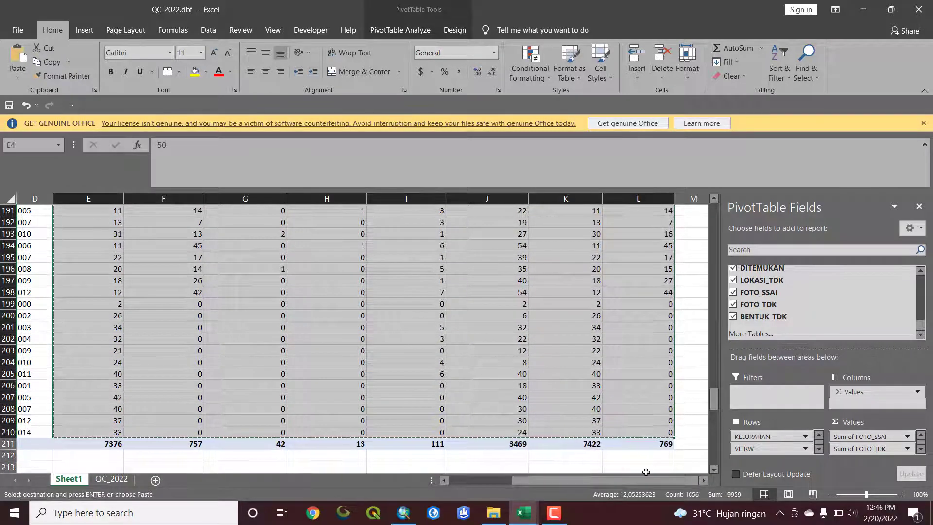
Paste the copied values into the ALL sheet of the Rekap tabel error workbook, starting at K5 under SESUAI
{"action": "left_click", "coordinate": [523, 512]}
{"action": "left_click", "coordinate": [491, 479]}
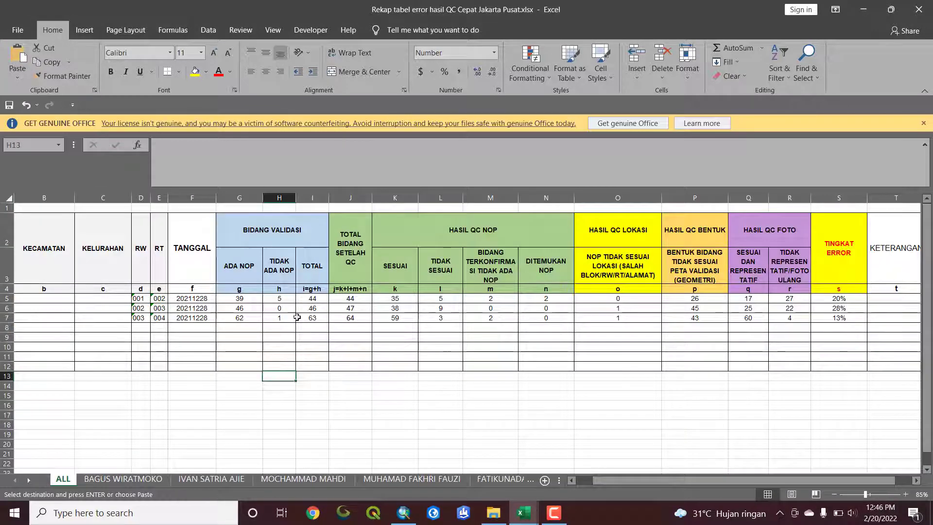
{"action": "left_click", "coordinate": [389, 299]}
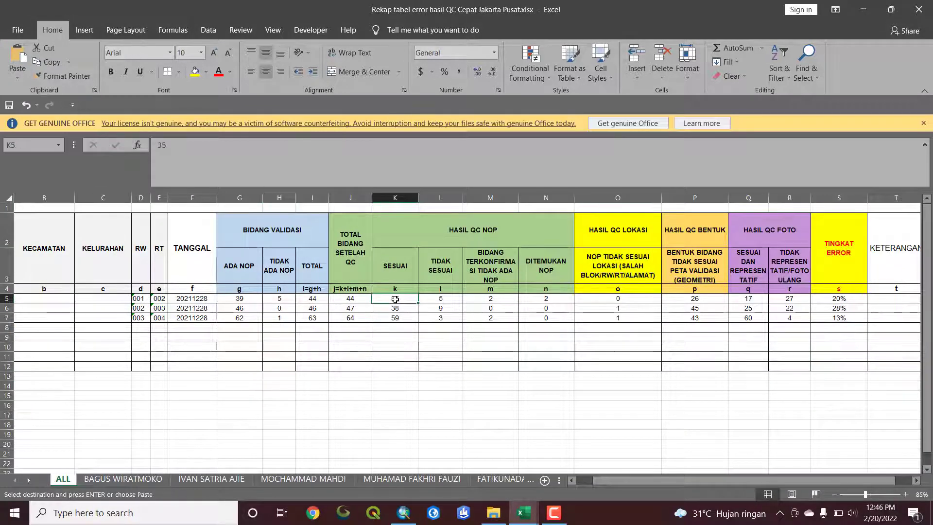
{"action": "key", "text": "ctrl+v"}
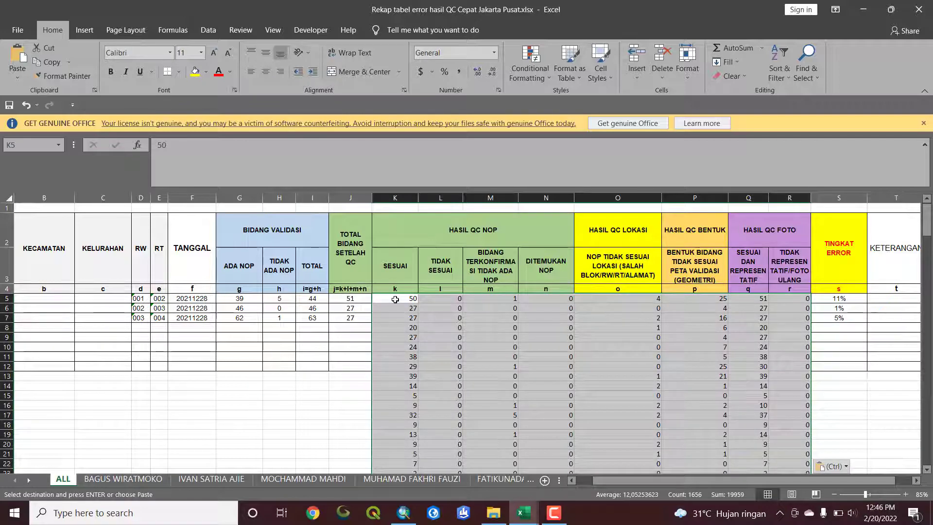
Fill the TOTAL BIDANG SETELAH QC formula =K7+L7+M7+N7 from J7 down to row 211
{"action": "left_click", "coordinate": [352, 299]}
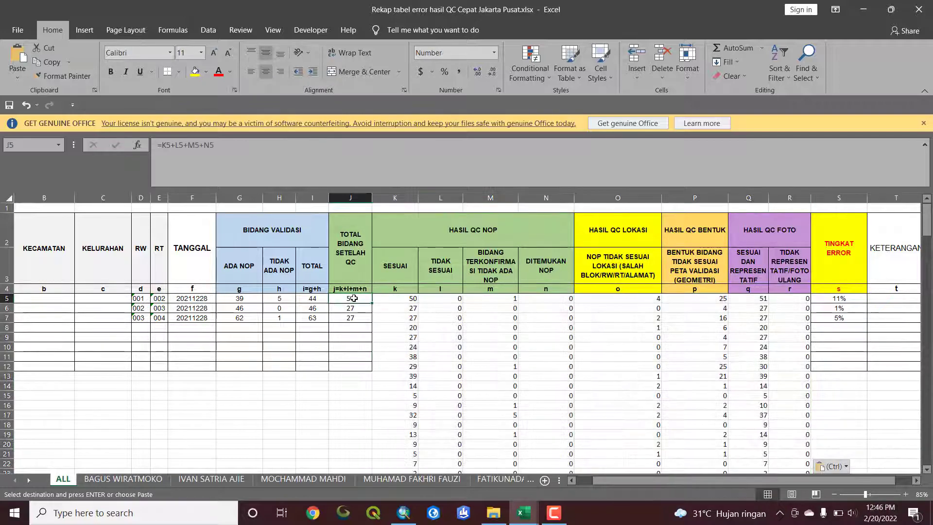
{"action": "left_click", "coordinate": [399, 298]}
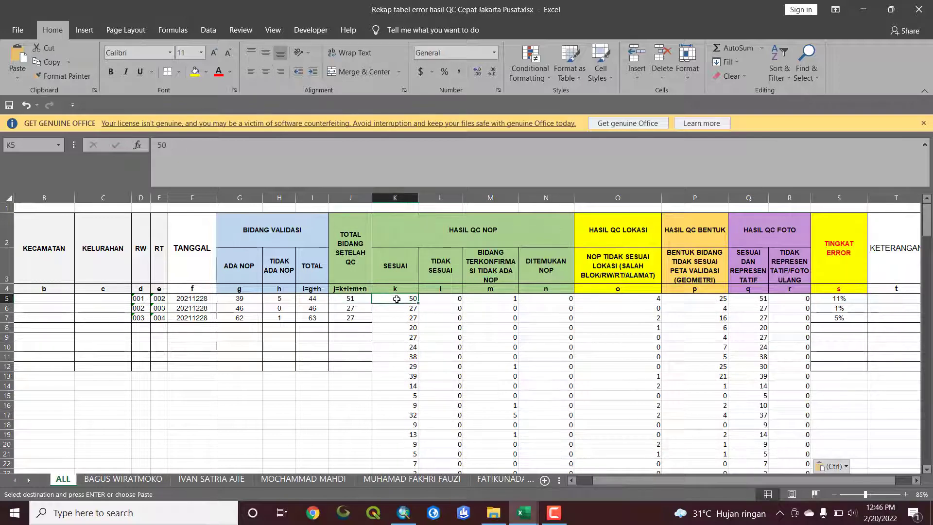
{"action": "left_click", "coordinate": [395, 267]}
{"action": "left_click_drag", "start_coordinate": [390, 204], "coordinate": [545, 198]}
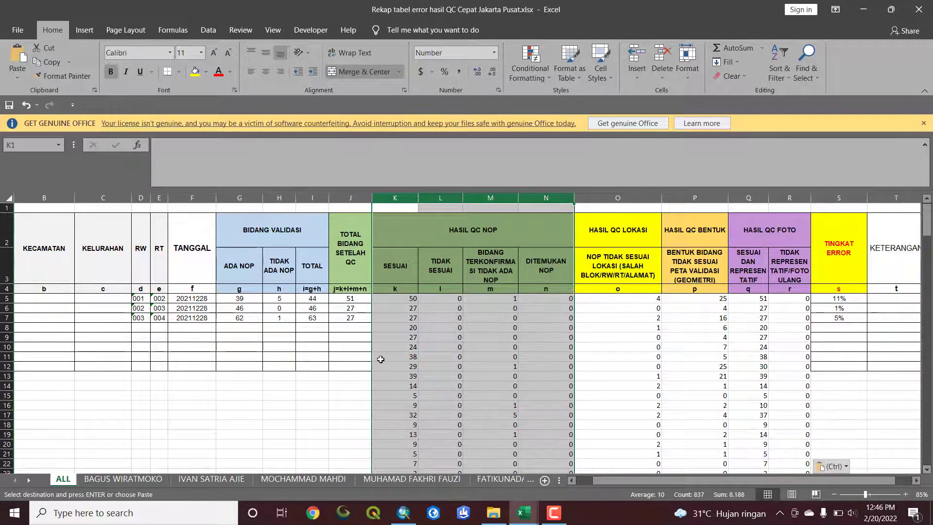
{"action": "left_click", "coordinate": [352, 318]}
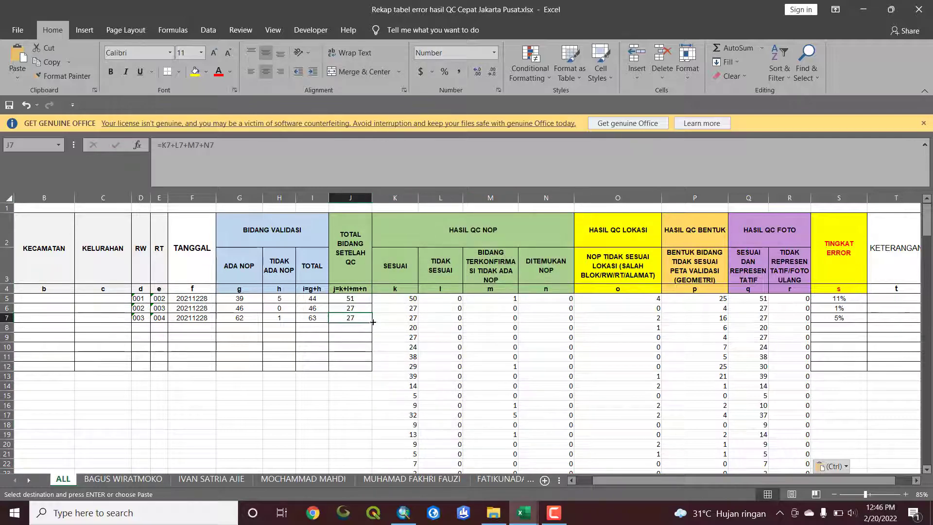
{"action": "double_click", "coordinate": [373, 322]}
{"action": "scroll", "coordinate": [383, 331], "scroll_direction": "down", "scroll_amount": 13}
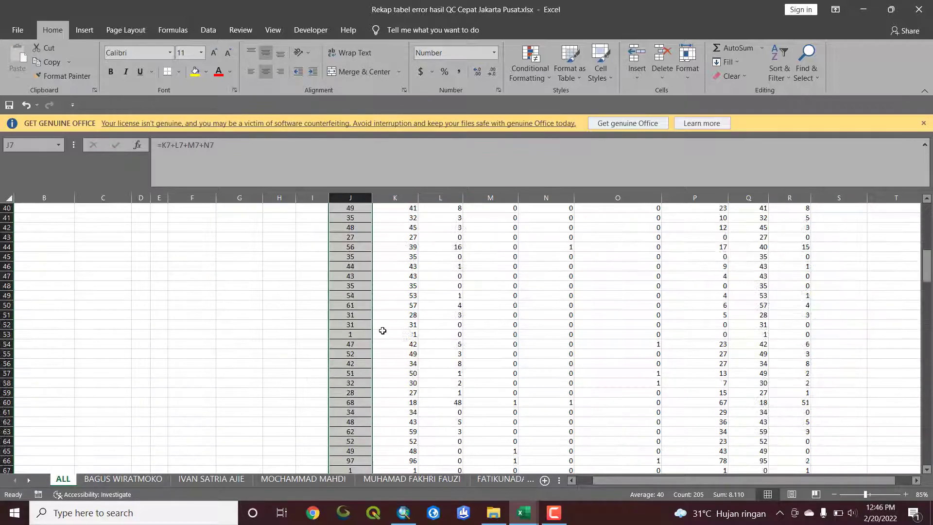
{"action": "scroll", "coordinate": [399, 327], "scroll_direction": "down", "scroll_amount": 20}
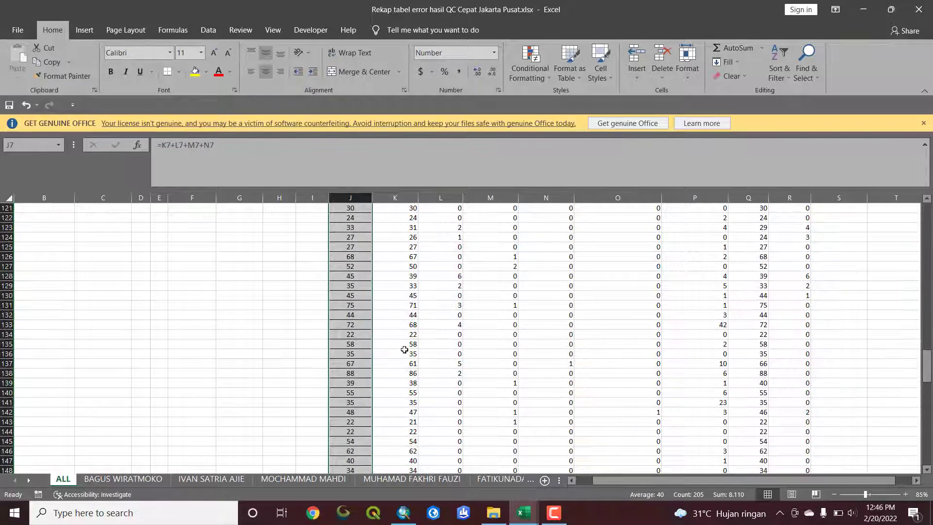
{"action": "scroll", "coordinate": [408, 363], "scroll_direction": "down", "scroll_amount": 16}
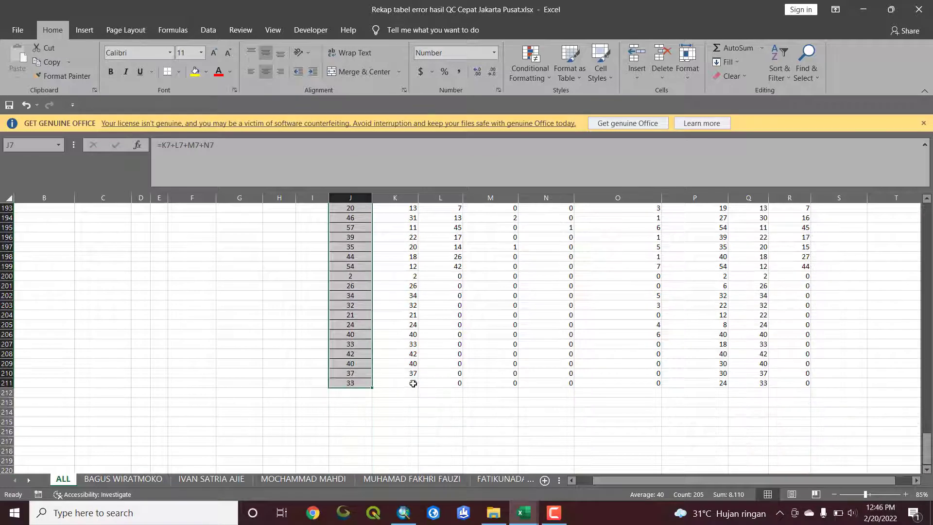
{"action": "scroll", "coordinate": [413, 384], "scroll_direction": "up", "scroll_amount": 20}
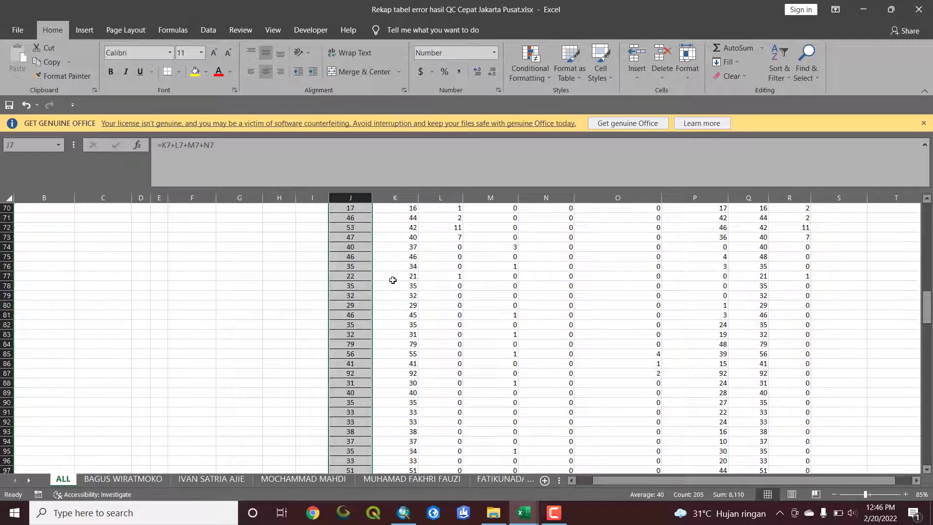
{"action": "scroll", "coordinate": [393, 280], "scroll_direction": "up", "scroll_amount": 20}
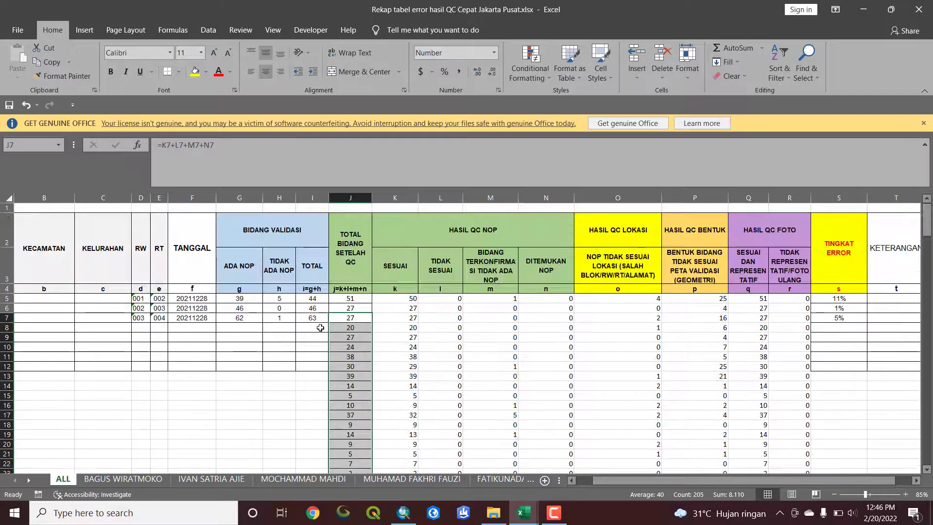
In QC_2022.dbf, copy the PivotTable labels B4:D210 for KELURAHAN, VL_RW and VL_RT, without the Grand Total row
{"action": "left_click", "coordinate": [320, 327]}
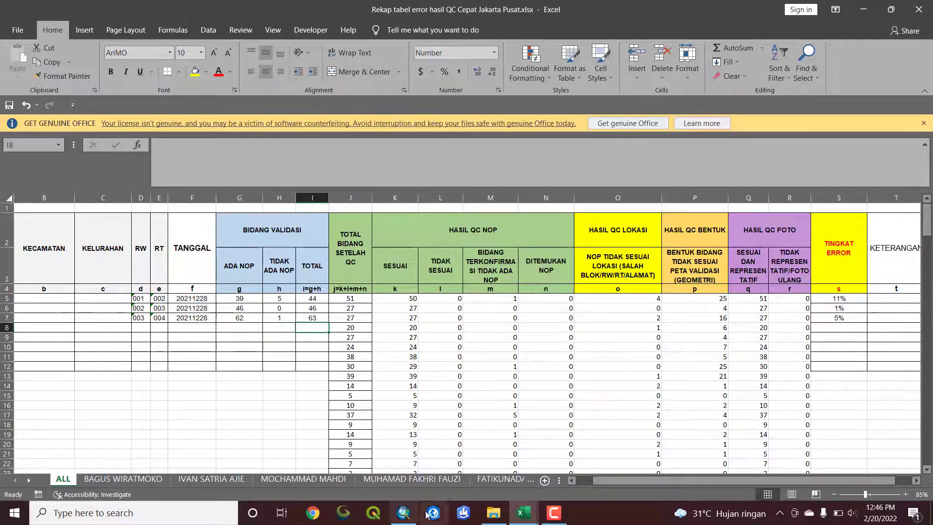
{"action": "left_click", "coordinate": [524, 513]}
{"action": "left_click", "coordinate": [547, 483]}
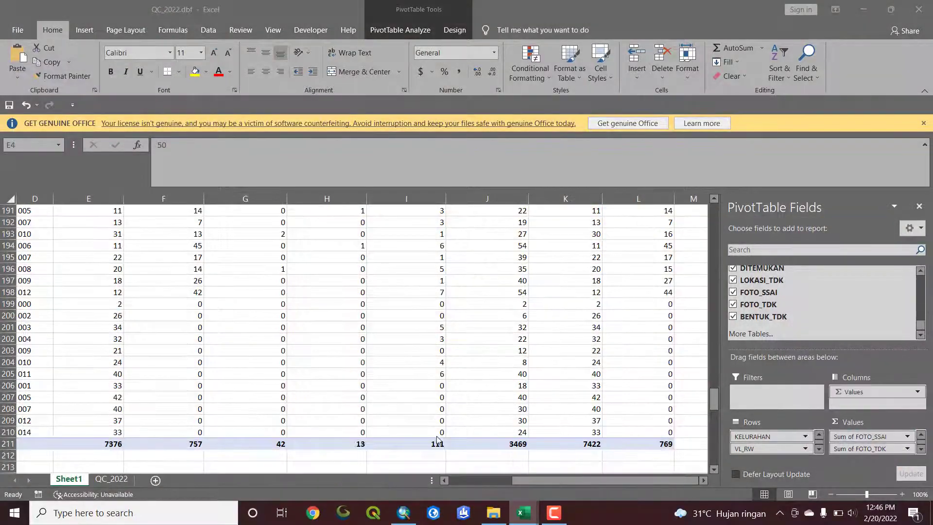
{"action": "left_click_drag", "start_coordinate": [544, 482], "coordinate": [457, 481]}
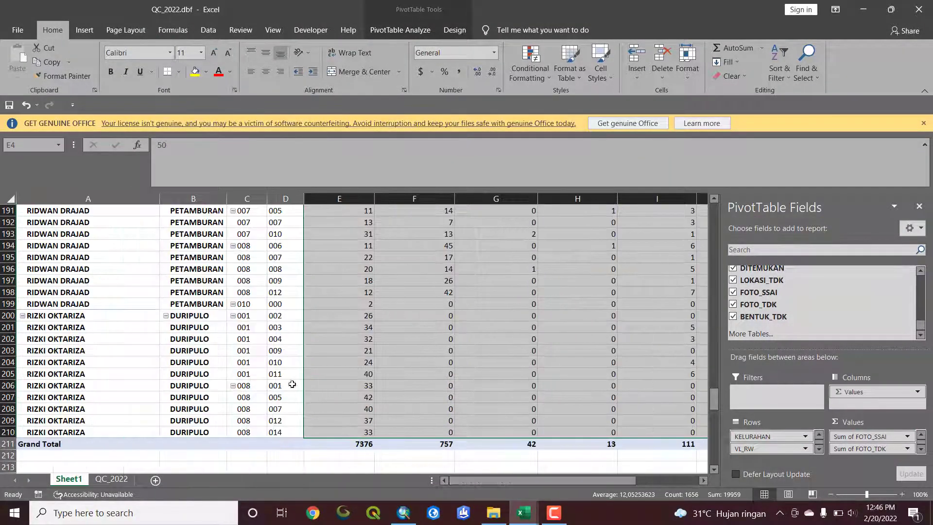
{"action": "scroll", "coordinate": [162, 271], "scroll_direction": "up", "scroll_amount": 20}
{"action": "scroll", "coordinate": [171, 256], "scroll_direction": "up", "scroll_amount": 20}
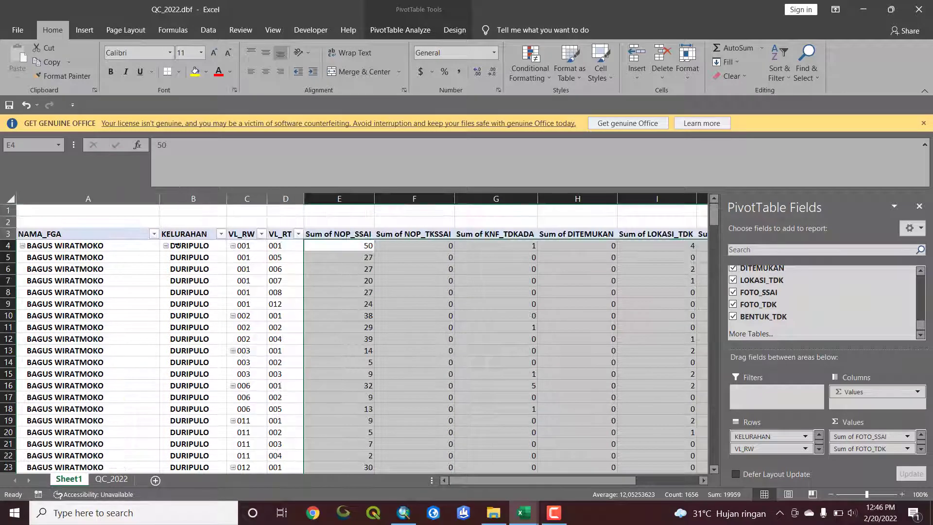
{"action": "left_click_drag", "start_coordinate": [194, 245], "coordinate": [285, 445]}
{"action": "key", "text": "ctrl+c"}
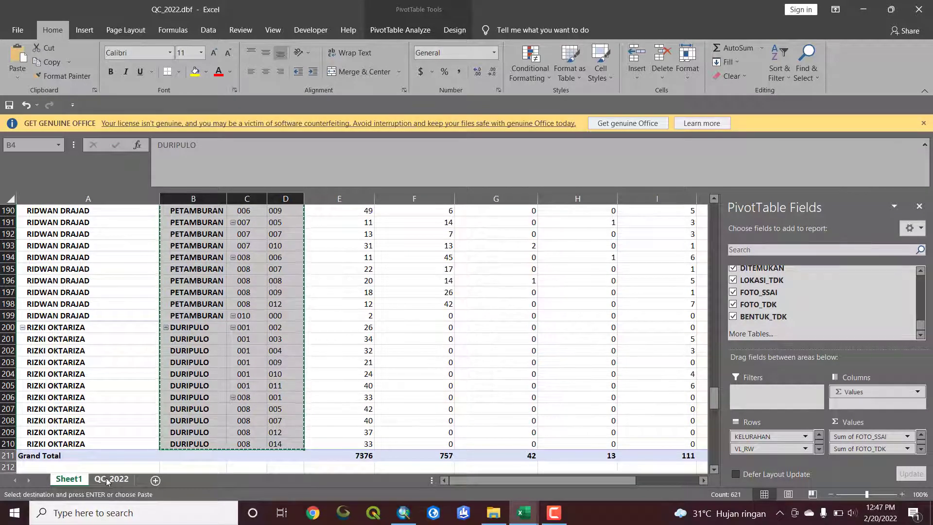
Paste the copied labels into the ALL sheet of the Rekap tabel error workbook, starting at C5 under KELURAHAN
{"action": "left_click", "coordinate": [403, 513]}
{"action": "left_click", "coordinate": [405, 514]}
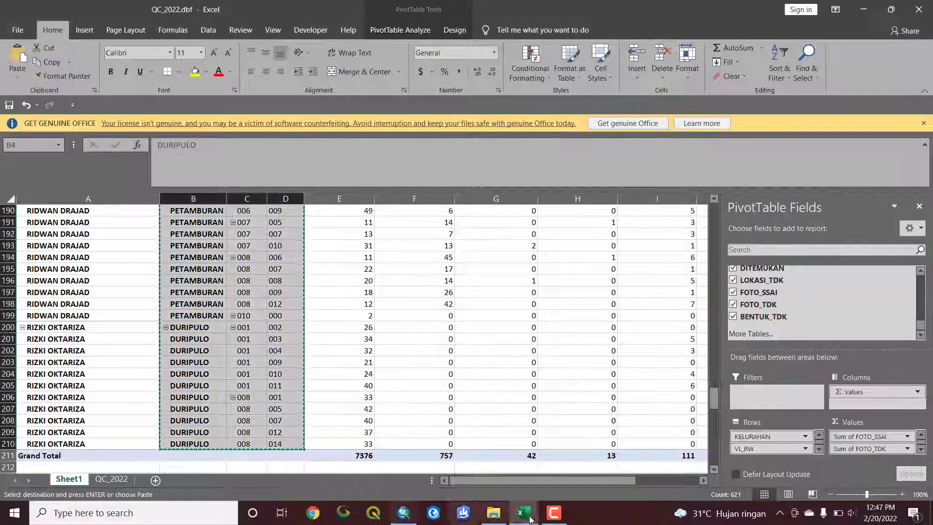
{"action": "left_click", "coordinate": [525, 514]}
{"action": "left_click", "coordinate": [463, 484]}
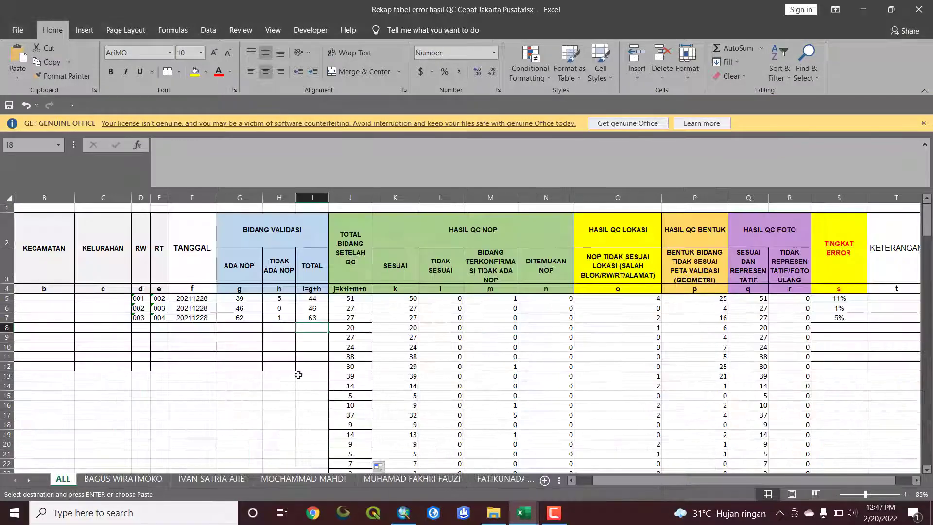
{"action": "left_click", "coordinate": [111, 299]}
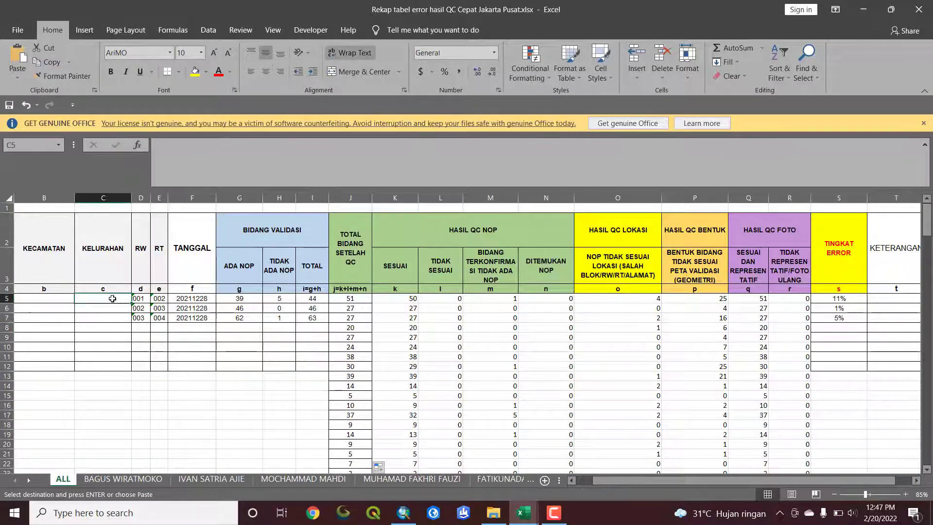
{"action": "key", "text": "ctrl+v"}
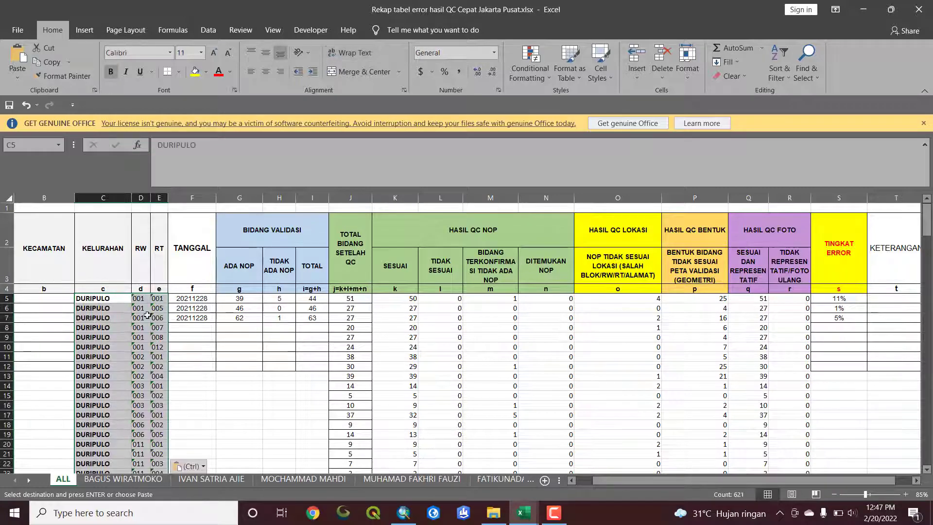
{"action": "scroll", "coordinate": [147, 315], "scroll_direction": "down", "scroll_amount": 19}
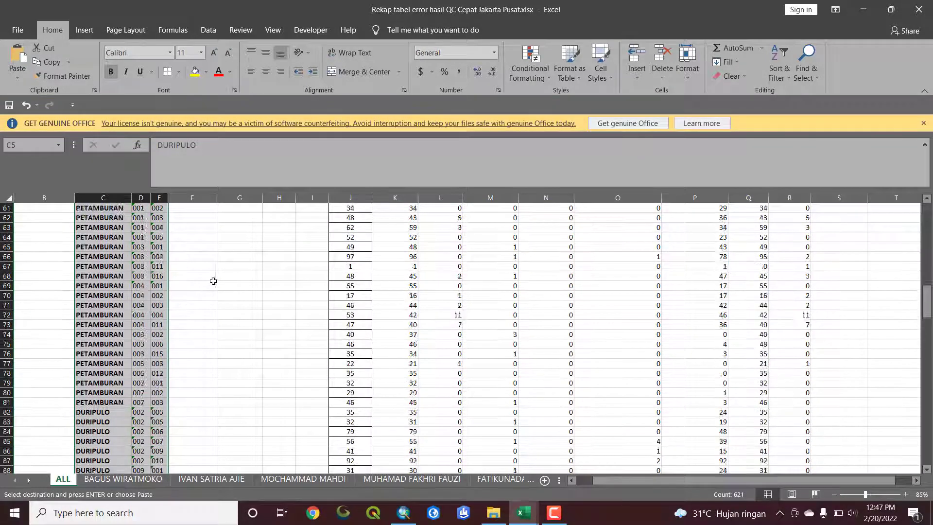
{"action": "scroll", "coordinate": [213, 281], "scroll_direction": "up", "scroll_amount": 20}
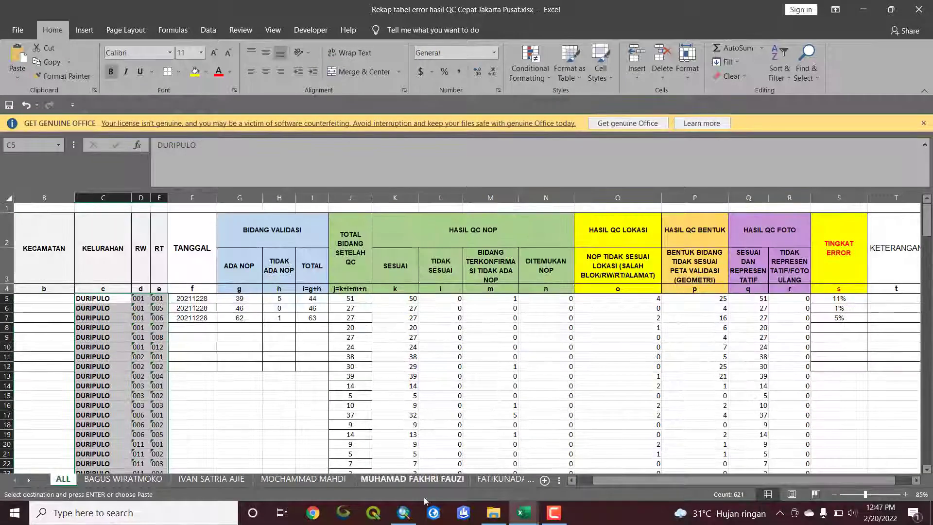
In QC_2022.dbf, find the date field matching the recap's TANGGAL column and add TANGGAL_QC to the PivotTable rows after VL_RT
{"action": "left_click", "coordinate": [524, 513]}
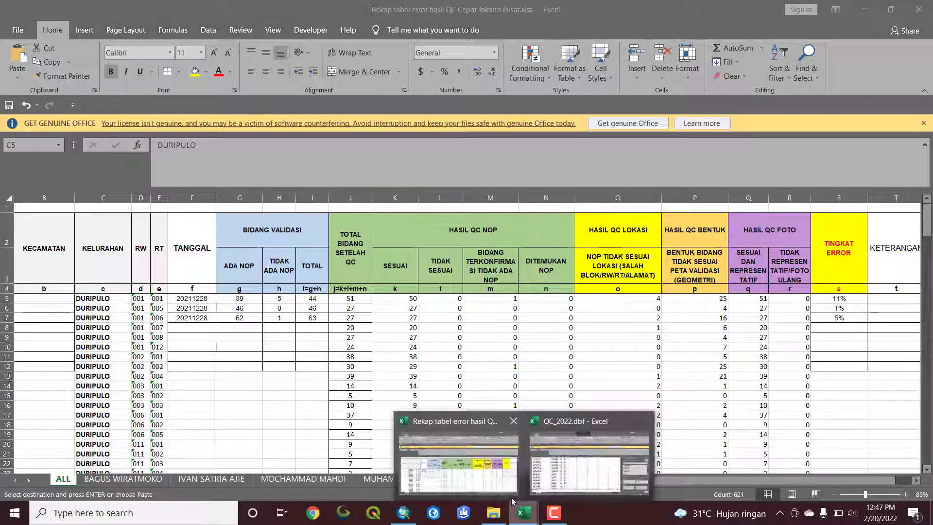
{"action": "left_click", "coordinate": [561, 478]}
{"action": "scroll", "coordinate": [772, 321], "scroll_direction": "up", "scroll_amount": 3}
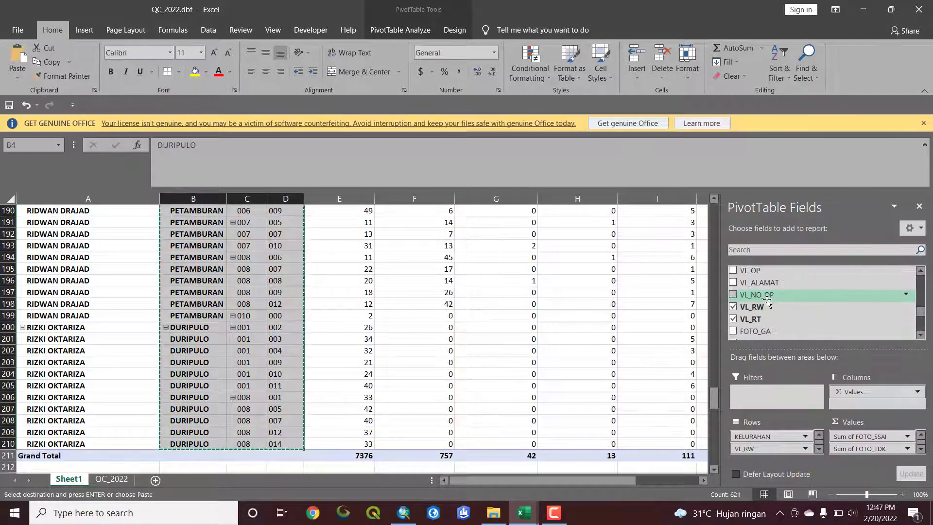
{"action": "scroll", "coordinate": [767, 303], "scroll_direction": "up", "scroll_amount": 3}
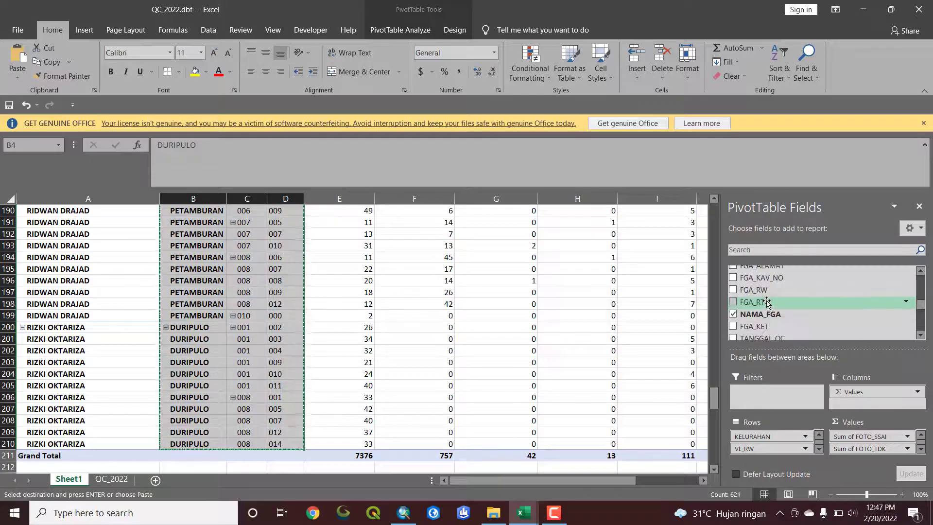
{"action": "left_click", "coordinate": [524, 513]}
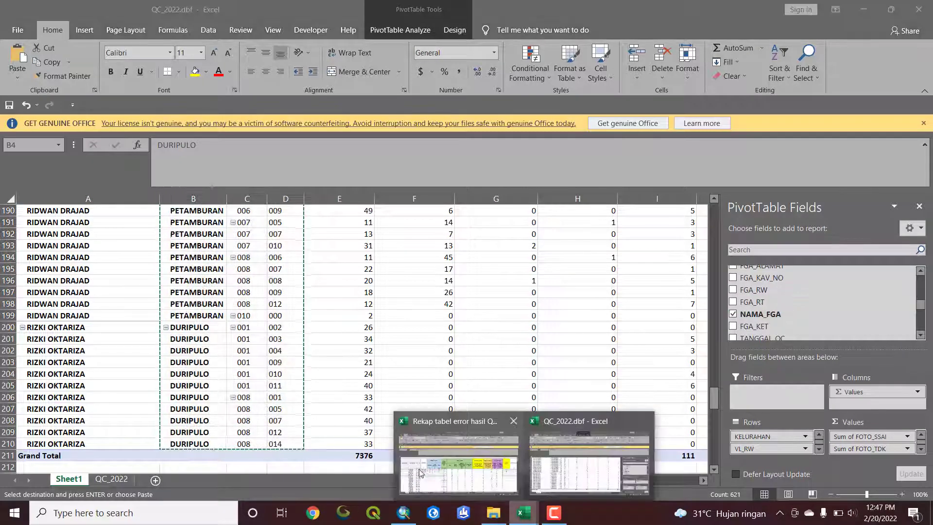
{"action": "left_click", "coordinate": [456, 473]}
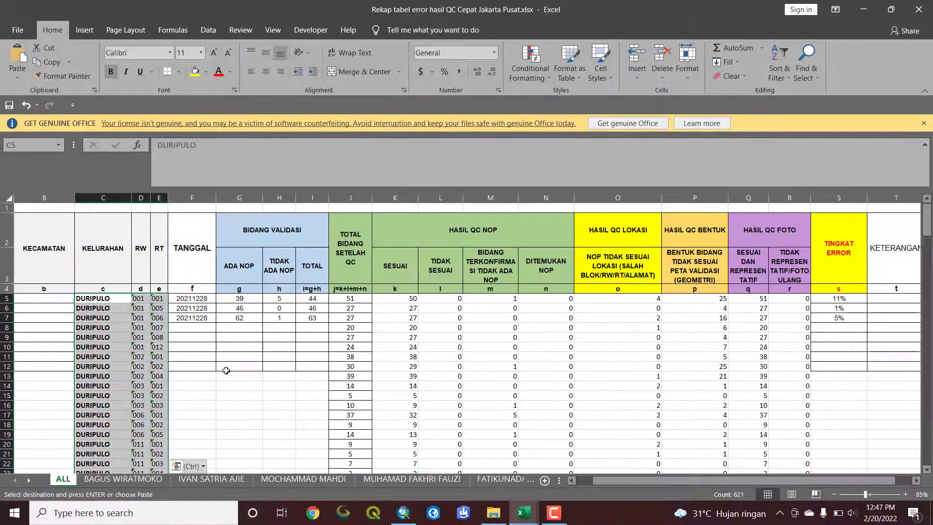
{"action": "left_click", "coordinate": [523, 513]}
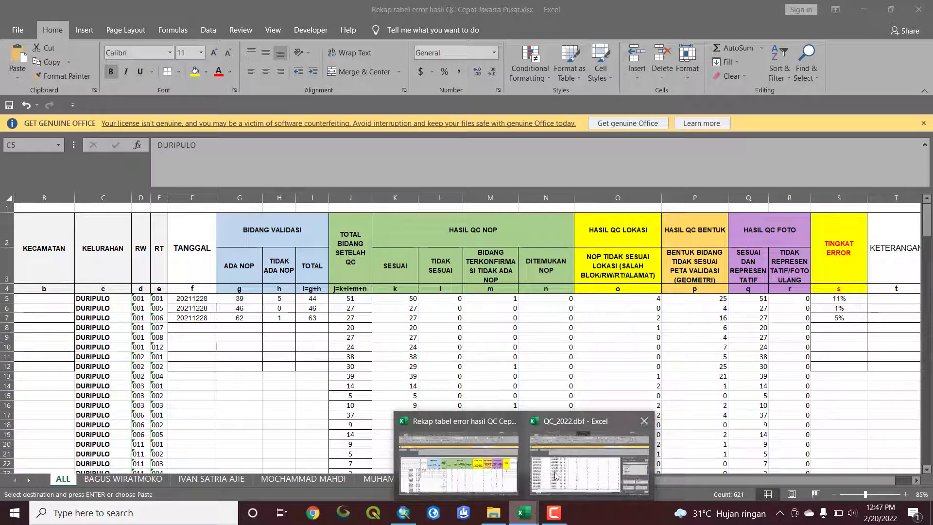
{"action": "left_click", "coordinate": [574, 469]}
{"action": "scroll", "coordinate": [790, 321], "scroll_direction": "up", "scroll_amount": 2}
{"action": "scroll", "coordinate": [786, 320], "scroll_direction": "down", "scroll_amount": 3}
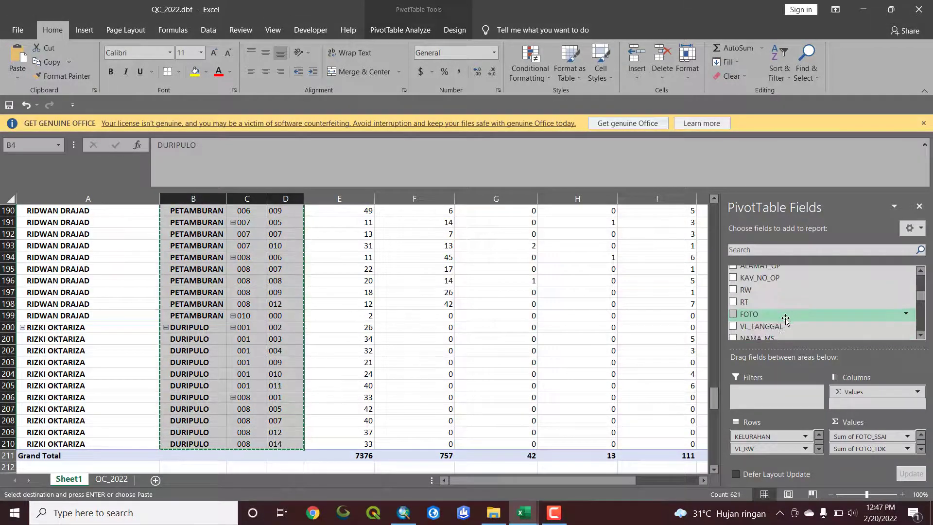
{"action": "scroll", "coordinate": [787, 316], "scroll_direction": "up", "scroll_amount": 3}
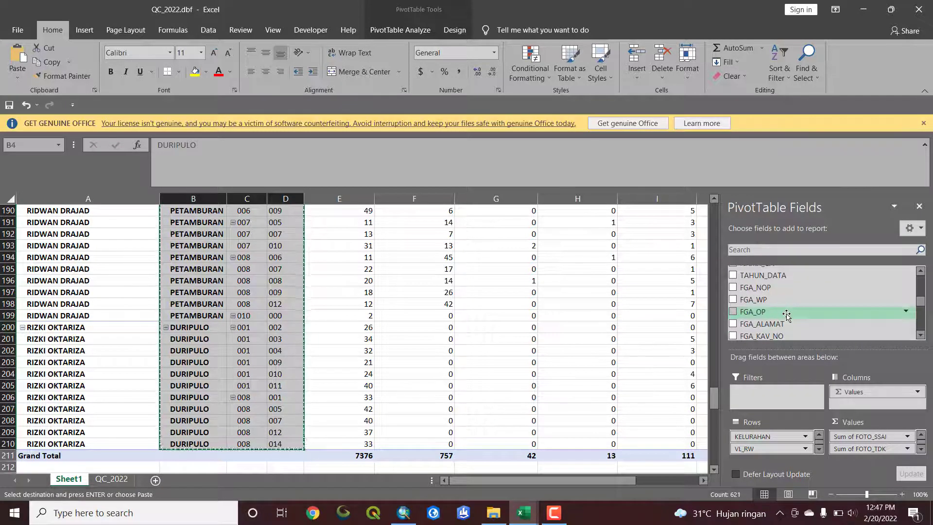
{"action": "scroll", "coordinate": [786, 315], "scroll_direction": "up", "scroll_amount": 2}
{"action": "scroll", "coordinate": [786, 316], "scroll_direction": "up", "scroll_amount": 2}
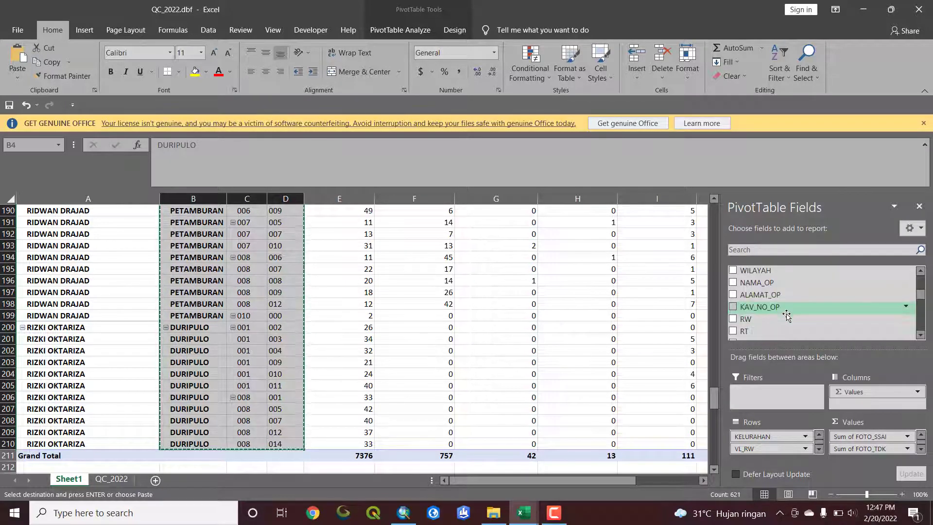
{"action": "scroll", "coordinate": [786, 316], "scroll_direction": "down", "scroll_amount": 3}
{"action": "scroll", "coordinate": [787, 316], "scroll_direction": "down", "scroll_amount": 4}
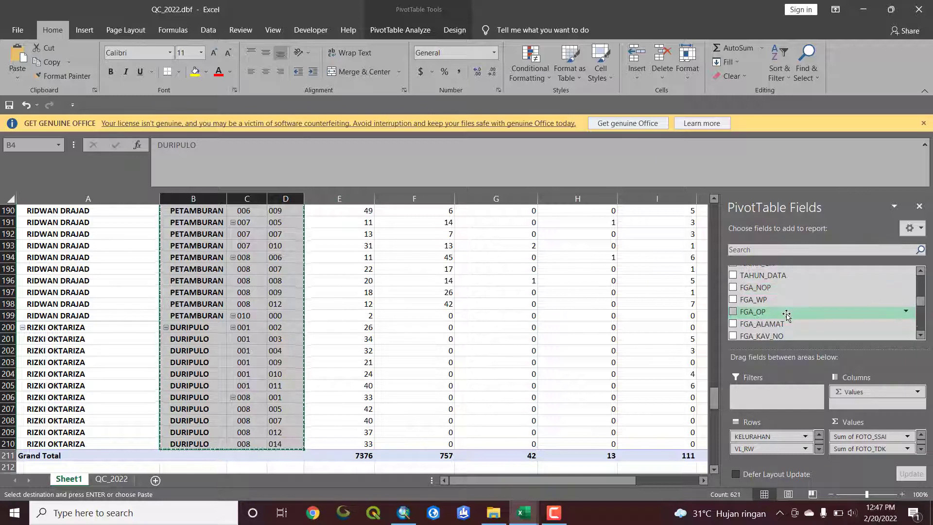
{"action": "scroll", "coordinate": [787, 316], "scroll_direction": "down", "scroll_amount": 8}
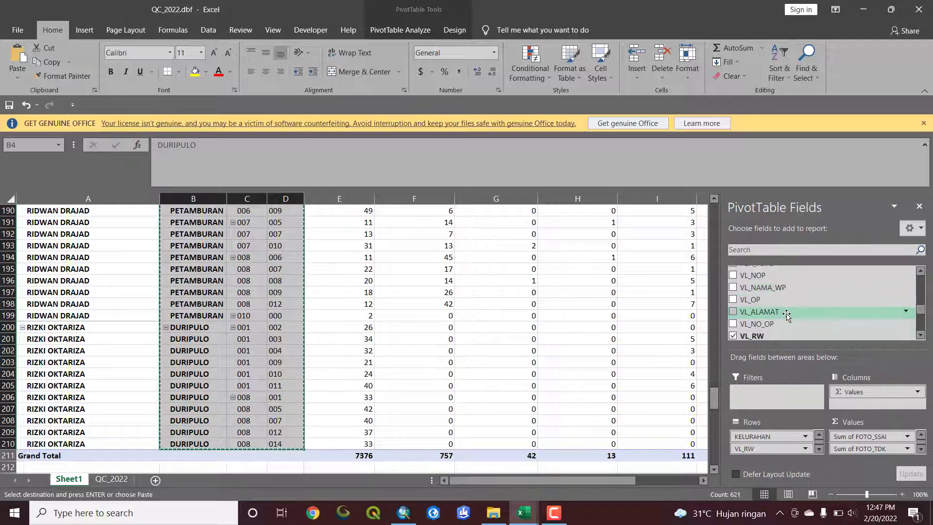
{"action": "scroll", "coordinate": [786, 316], "scroll_direction": "down", "scroll_amount": 1}
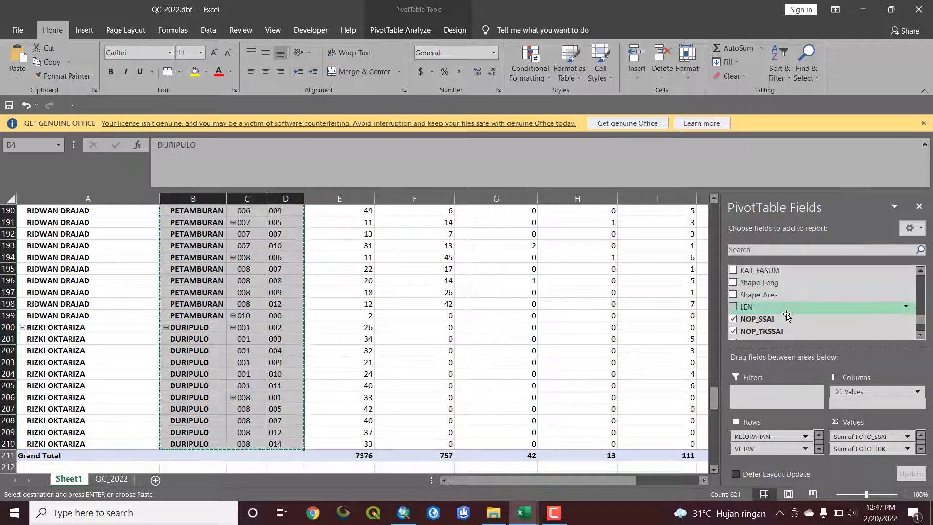
{"action": "scroll", "coordinate": [787, 316], "scroll_direction": "down", "scroll_amount": 2}
{"action": "scroll", "coordinate": [787, 316], "scroll_direction": "up", "scroll_amount": 4}
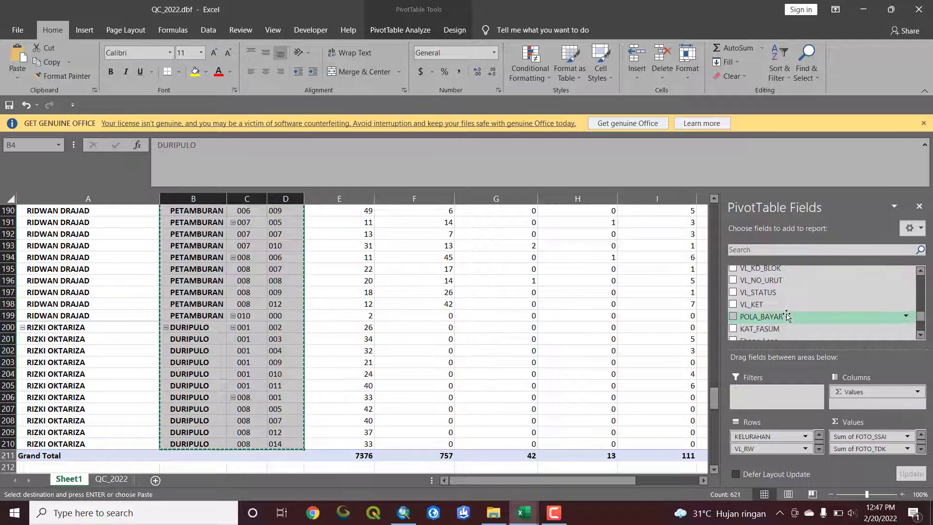
{"action": "scroll", "coordinate": [787, 316], "scroll_direction": "up", "scroll_amount": 2}
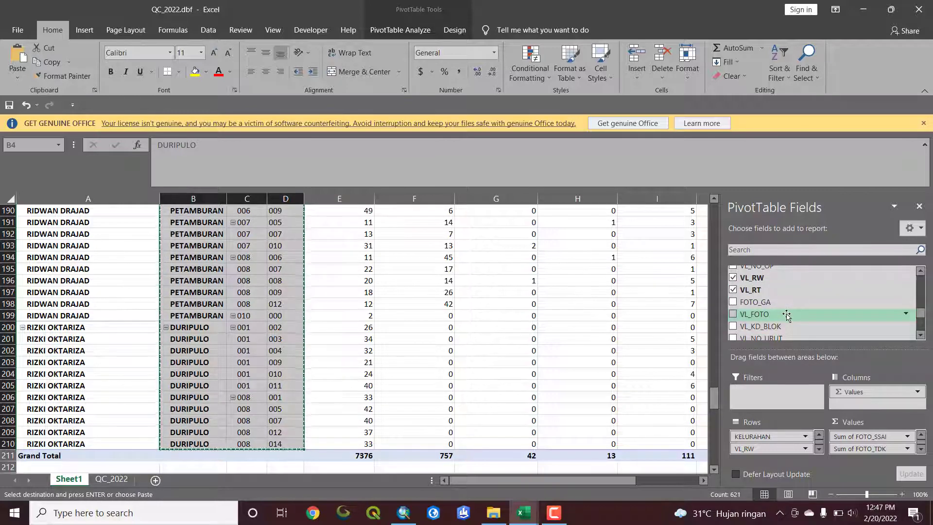
{"action": "scroll", "coordinate": [787, 316], "scroll_direction": "up", "scroll_amount": 2}
{"action": "scroll", "coordinate": [787, 316], "scroll_direction": "up", "scroll_amount": 2}
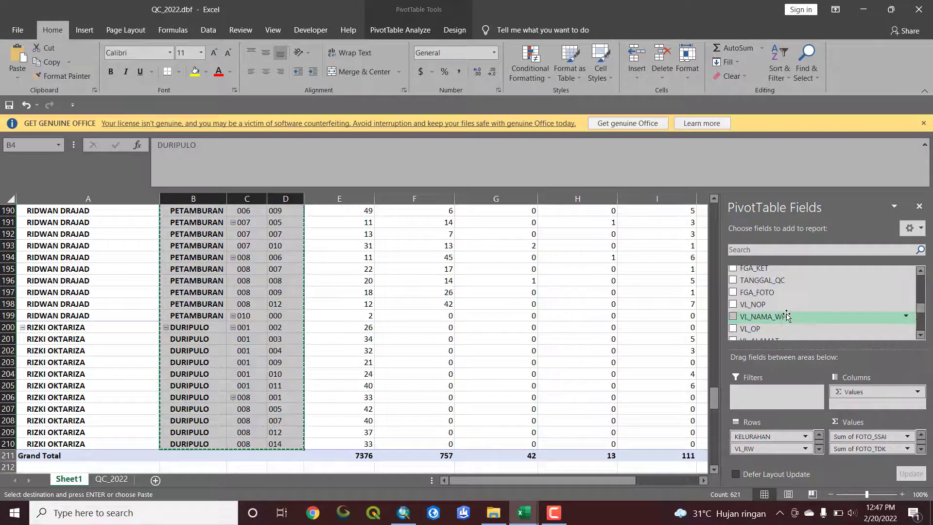
{"action": "left_click_drag", "start_coordinate": [787, 309], "coordinate": [782, 453]}
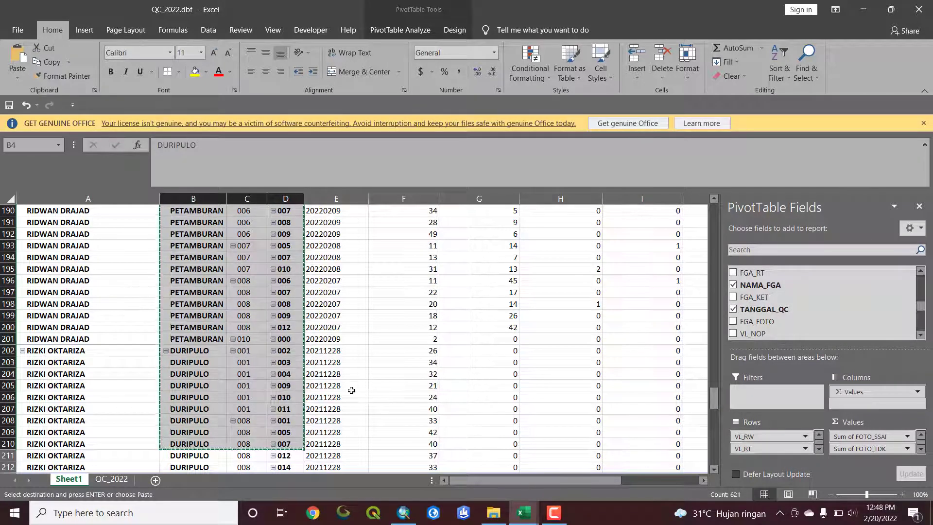
Copy the PivotTable labels B4:E212, from KELURAHAN to TANGGAL_QC, without the Grand Total row
{"action": "scroll", "coordinate": [350, 388], "scroll_direction": "up", "scroll_amount": 7}
{"action": "scroll", "coordinate": [342, 332], "scroll_direction": "up", "scroll_amount": 20}
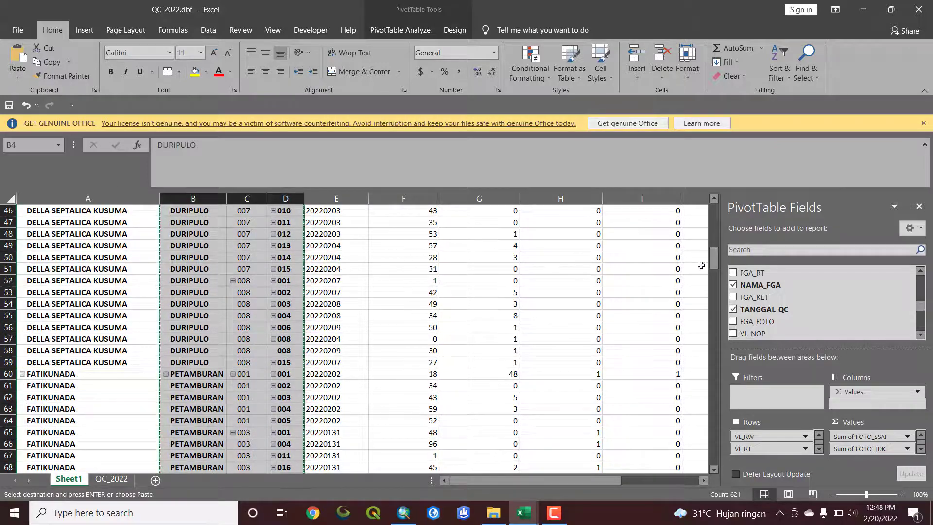
{"action": "left_click_drag", "start_coordinate": [714, 266], "coordinate": [714, 216]}
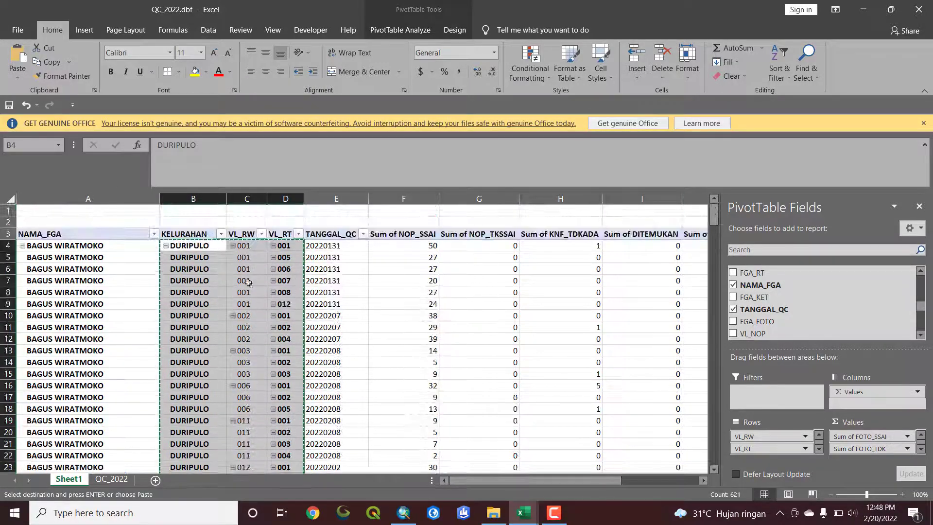
{"action": "left_click", "coordinate": [208, 278]}
{"action": "left_click_drag", "start_coordinate": [188, 246], "coordinate": [326, 445]}
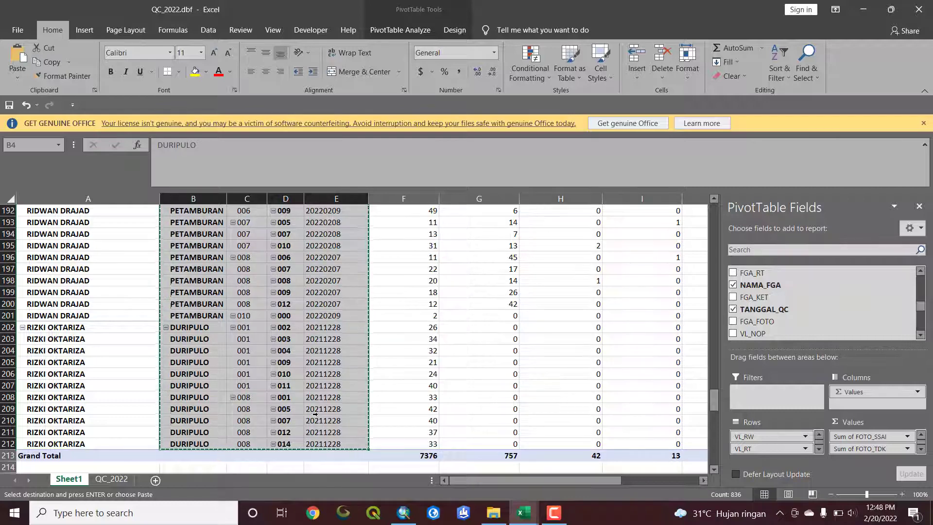
{"action": "scroll", "coordinate": [316, 414], "scroll_direction": "up", "scroll_amount": 8}
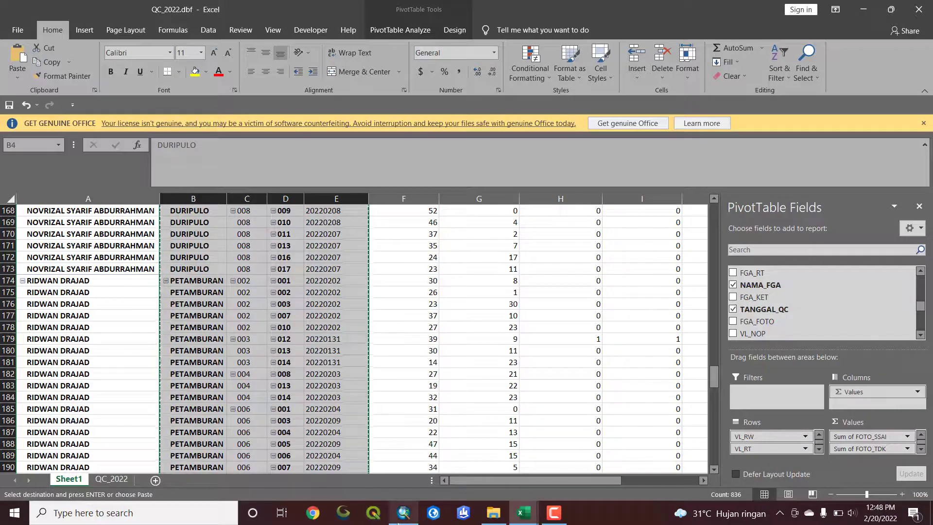
Paste the copied labels and dates over the ALL sheet's KELURAHAN, RW, RT and TANGGAL columns in the Rekap tabel error workbook, starting at C5
{"action": "left_click", "coordinate": [401, 513]}
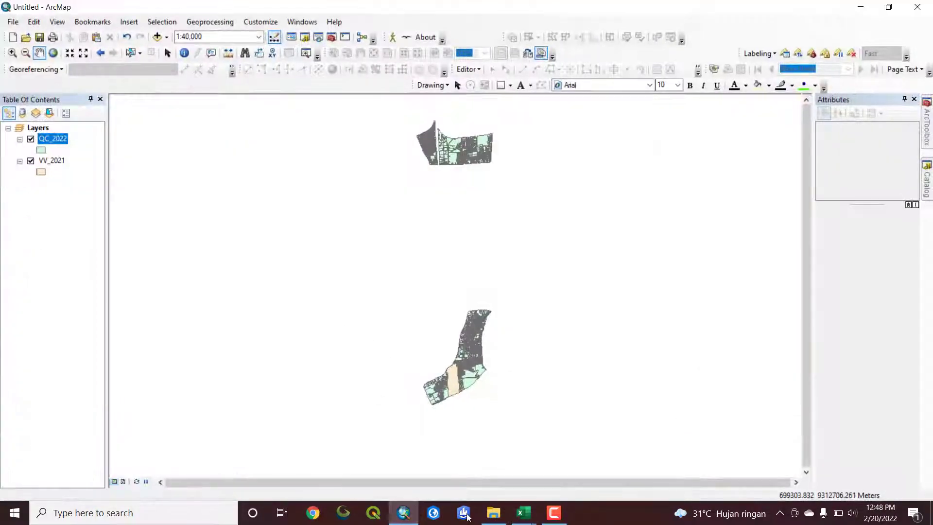
{"action": "mouse_move", "coordinate": [523, 513]}
{"action": "left_click", "coordinate": [458, 462]}
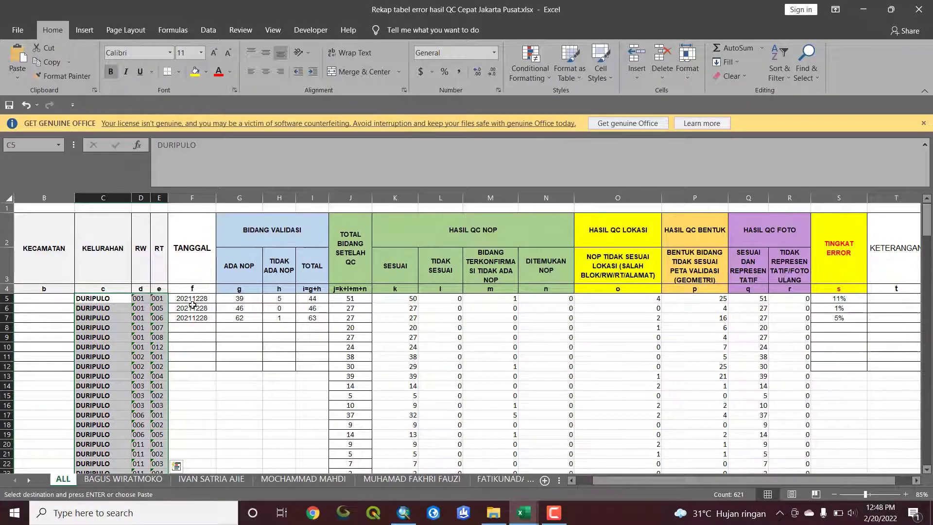
{"action": "left_click", "coordinate": [95, 299]}
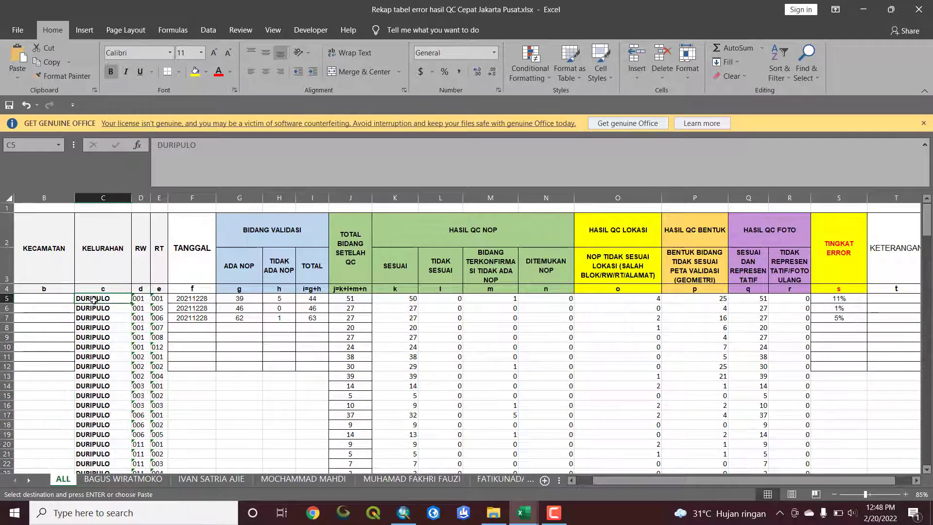
{"action": "left_click_drag", "start_coordinate": [94, 300], "coordinate": [201, 382]}
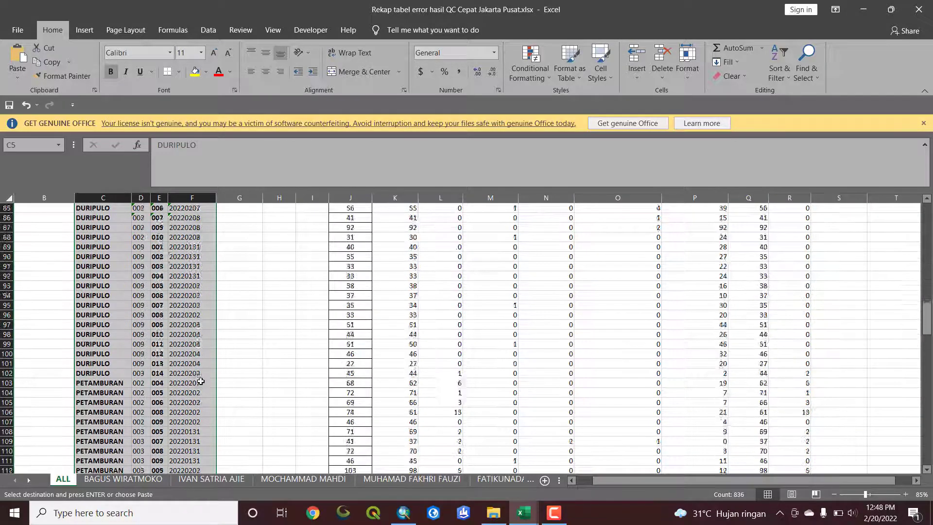
Review the pasted KELURAHAN, RW, RT and TANGGAL rows of the ALL sheet against the value columns, down to the last row
{"action": "key", "text": "ctrl+v"}
{"action": "scroll", "coordinate": [201, 382], "scroll_direction": "down", "scroll_amount": 20}
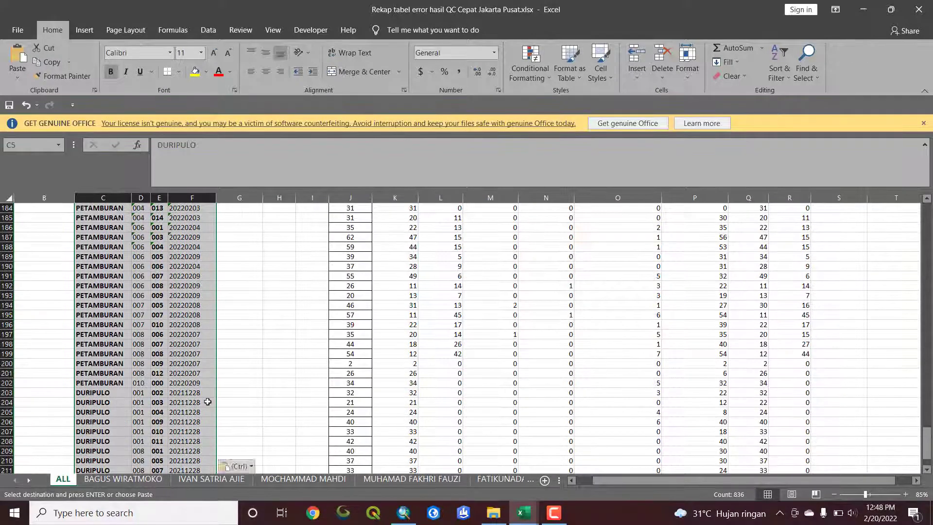
{"action": "scroll", "coordinate": [208, 402], "scroll_direction": "down", "scroll_amount": 9}
{"action": "scroll", "coordinate": [217, 409], "scroll_direction": "up", "scroll_amount": 3}
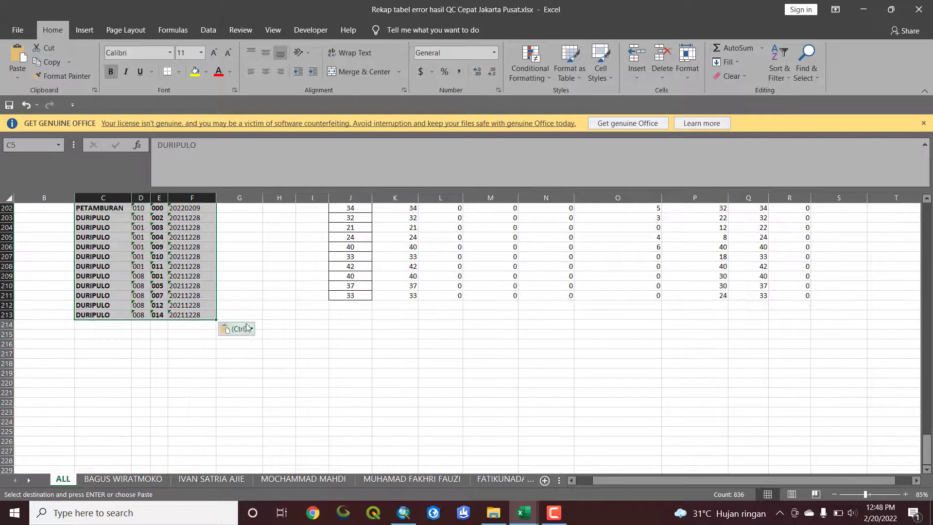
{"action": "left_click", "coordinate": [223, 302]}
{"action": "scroll", "coordinate": [193, 302], "scroll_direction": "up", "scroll_amount": 6}
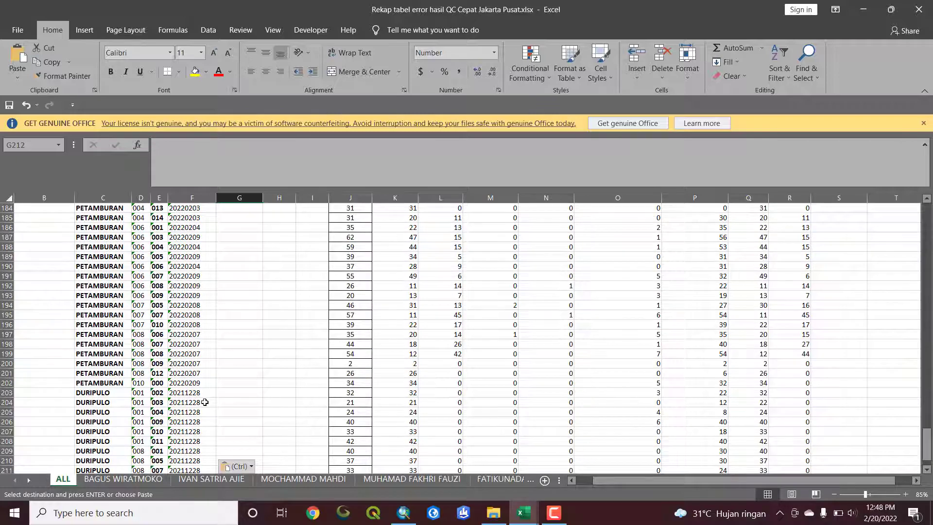
{"action": "scroll", "coordinate": [204, 402], "scroll_direction": "up", "scroll_amount": 20}
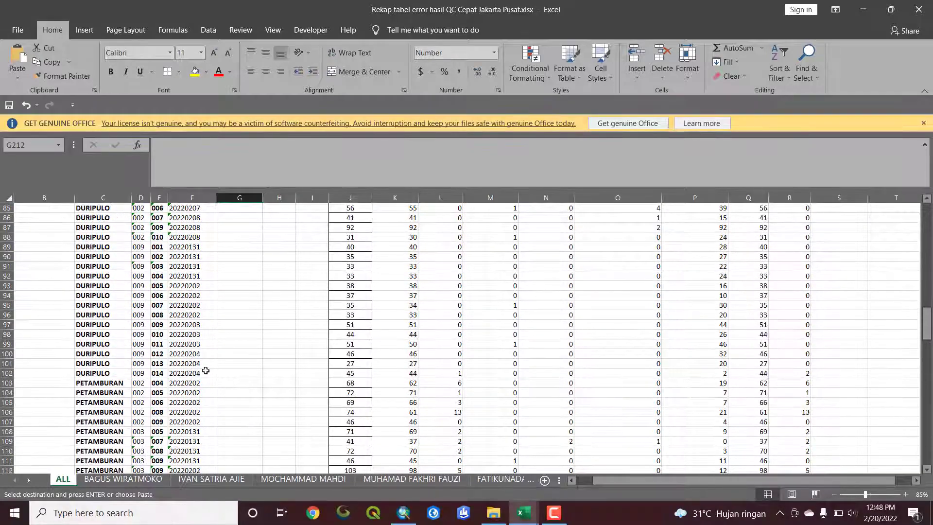
{"action": "scroll", "coordinate": [206, 371], "scroll_direction": "up", "scroll_amount": 7}
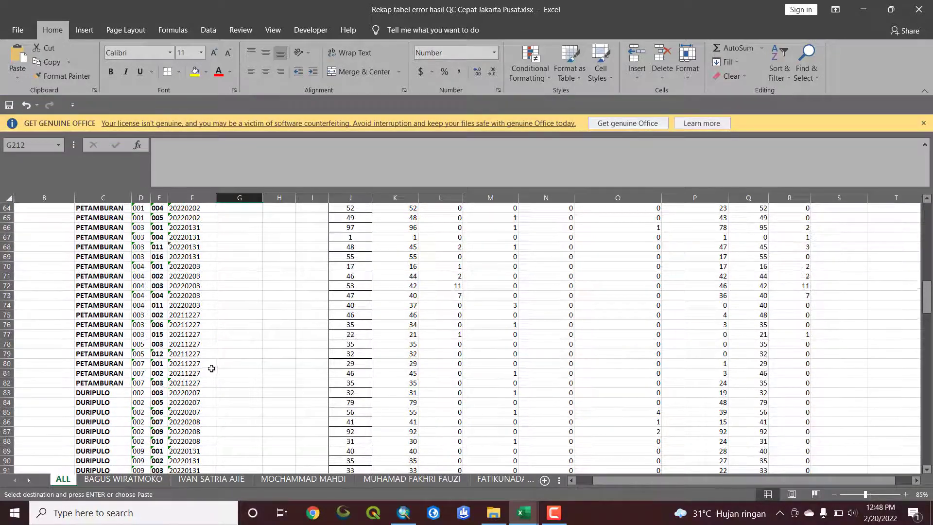
{"action": "scroll", "coordinate": [212, 369], "scroll_direction": "up", "scroll_amount": 20}
{"action": "scroll", "coordinate": [204, 379], "scroll_direction": "down", "scroll_amount": 3}
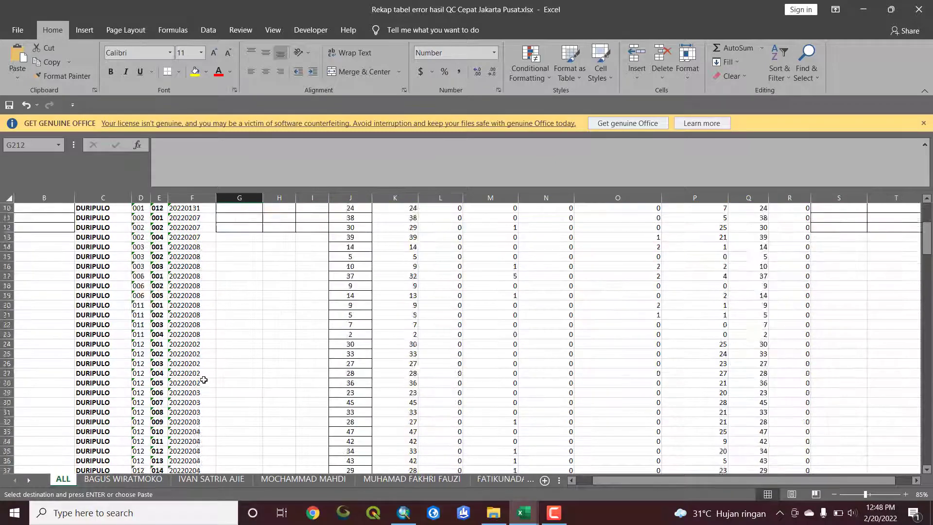
{"action": "scroll", "coordinate": [206, 372], "scroll_direction": "up", "scroll_amount": 3}
{"action": "scroll", "coordinate": [189, 368], "scroll_direction": "down", "scroll_amount": 3}
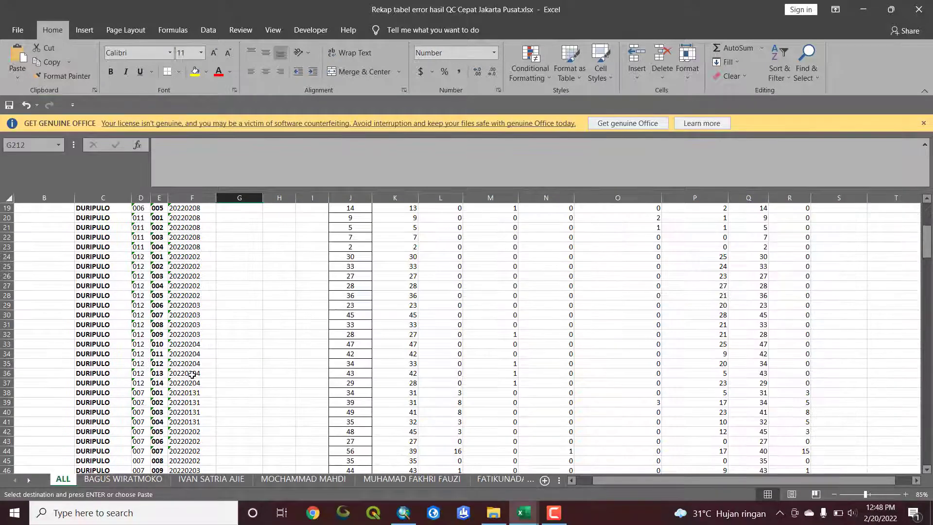
{"action": "scroll", "coordinate": [325, 387], "scroll_direction": "up", "scroll_amount": 3}
{"action": "left_click", "coordinate": [258, 398]}
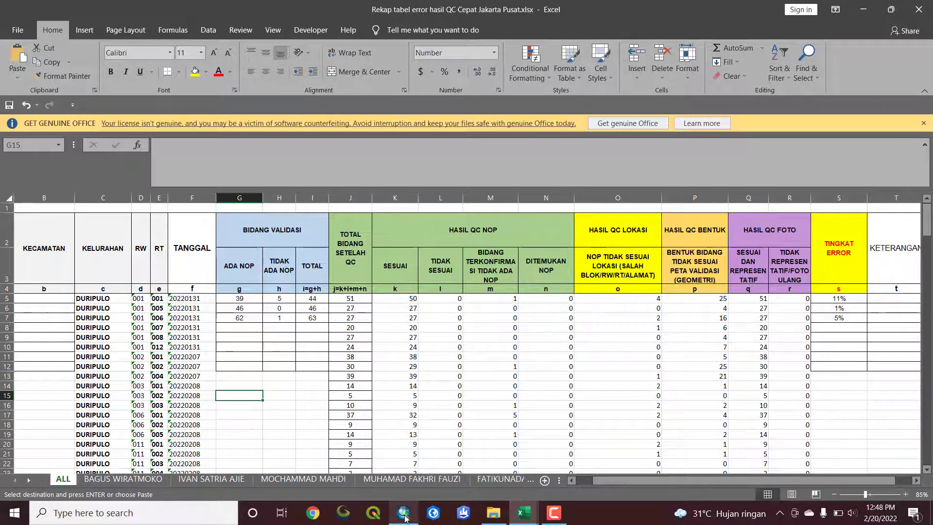
{"action": "left_click", "coordinate": [524, 513]}
{"action": "left_click", "coordinate": [471, 489]}
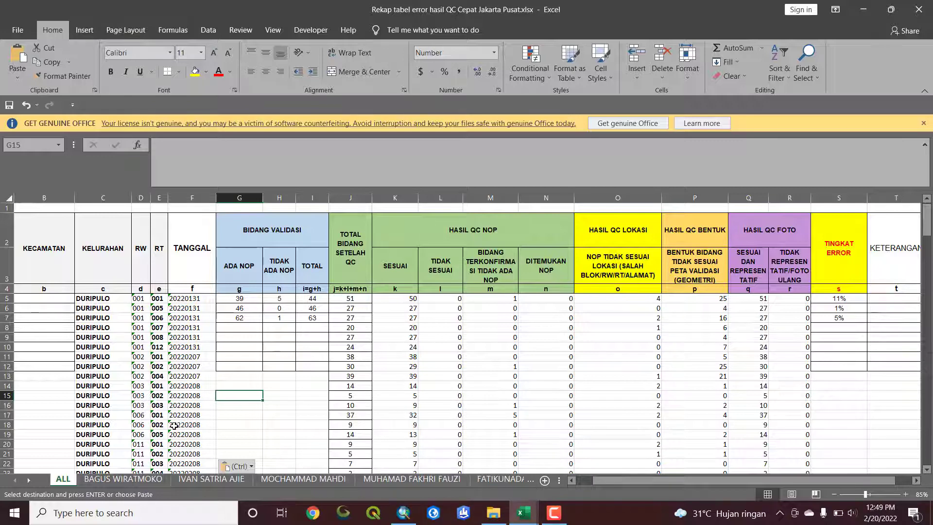
{"action": "scroll", "coordinate": [174, 425], "scroll_direction": "down", "scroll_amount": 1}
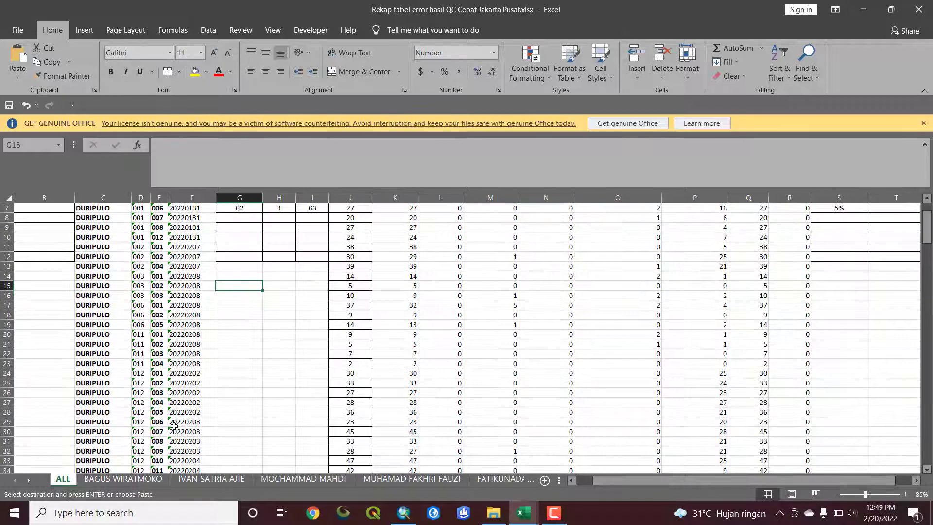
{"action": "scroll", "coordinate": [232, 392], "scroll_direction": "up", "scroll_amount": 1}
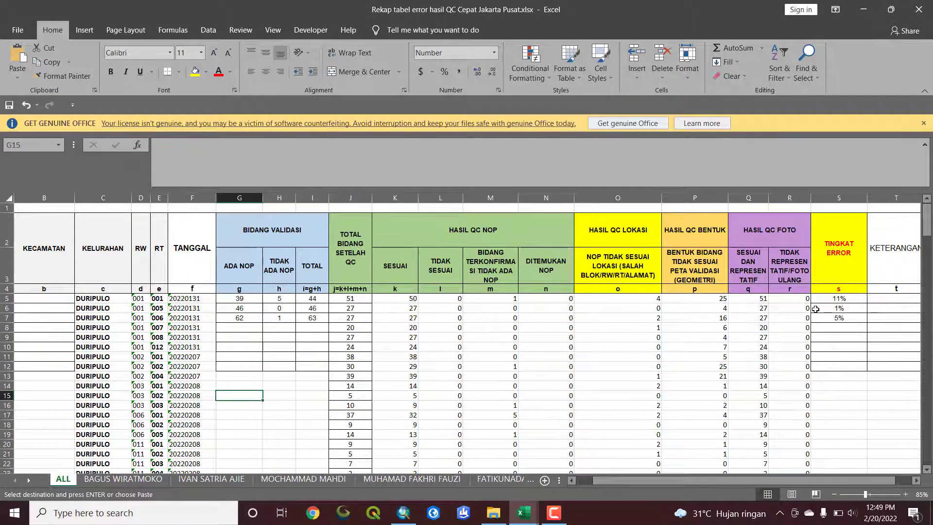
Fill the TINGKAT ERROR formula from S7 down the ALL sheet's data rows and inspect which cells the formula in S8 references
{"action": "left_click", "coordinate": [843, 299]}
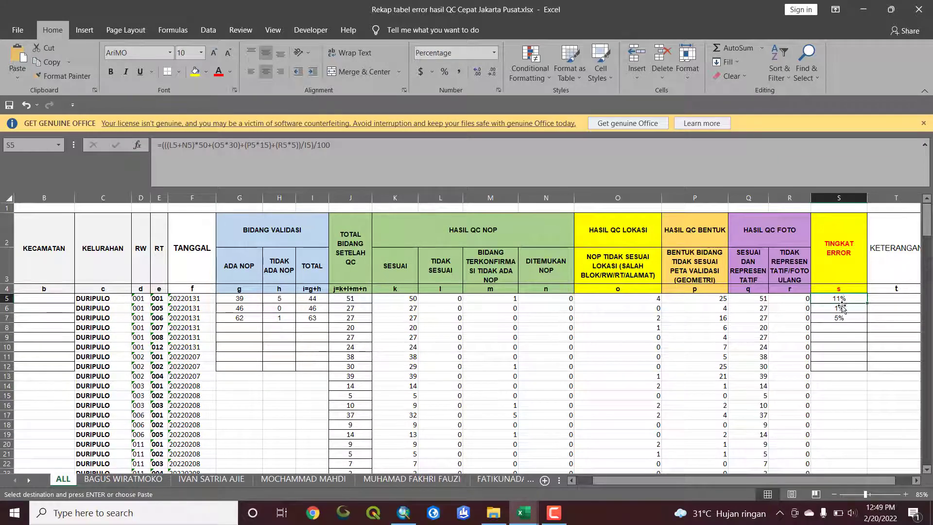
{"action": "left_click", "coordinate": [842, 308]}
{"action": "left_click", "coordinate": [841, 316]}
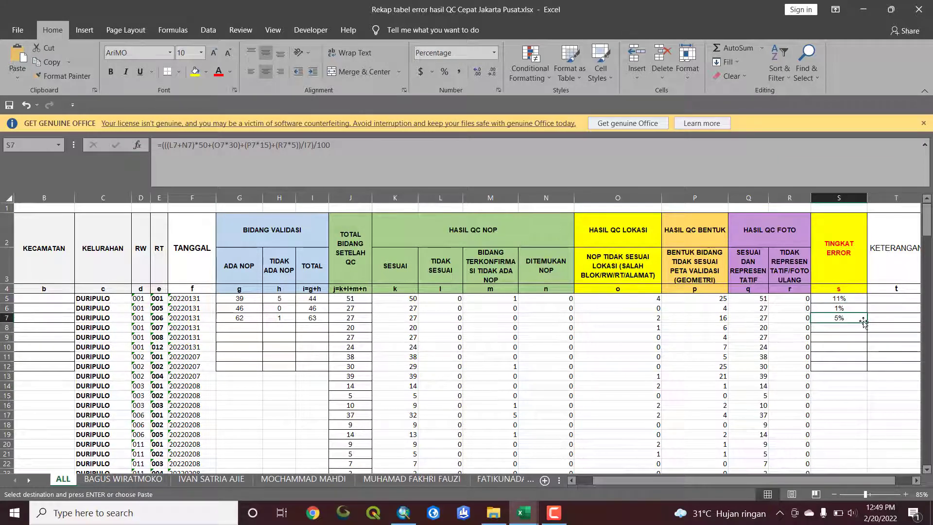
{"action": "double_click", "coordinate": [868, 322]}
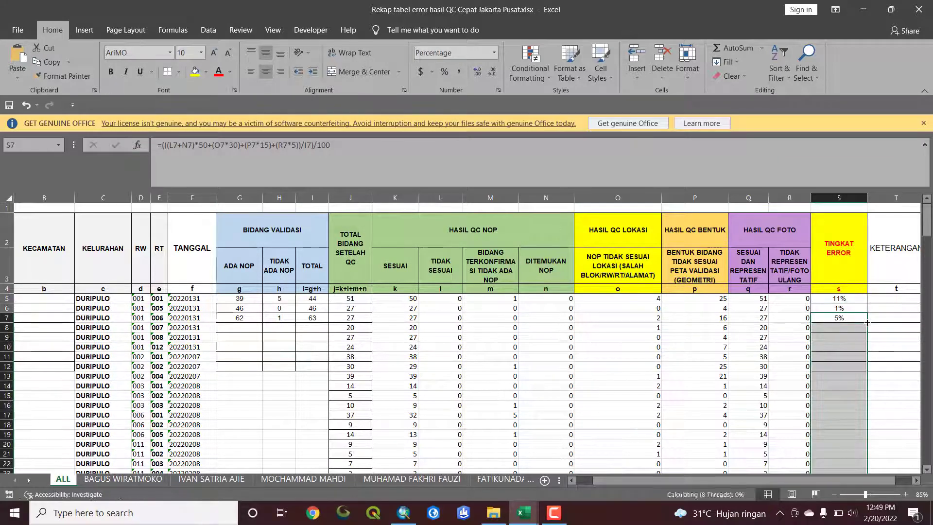
{"action": "left_click", "coordinate": [840, 318]}
{"action": "left_click", "coordinate": [844, 329]}
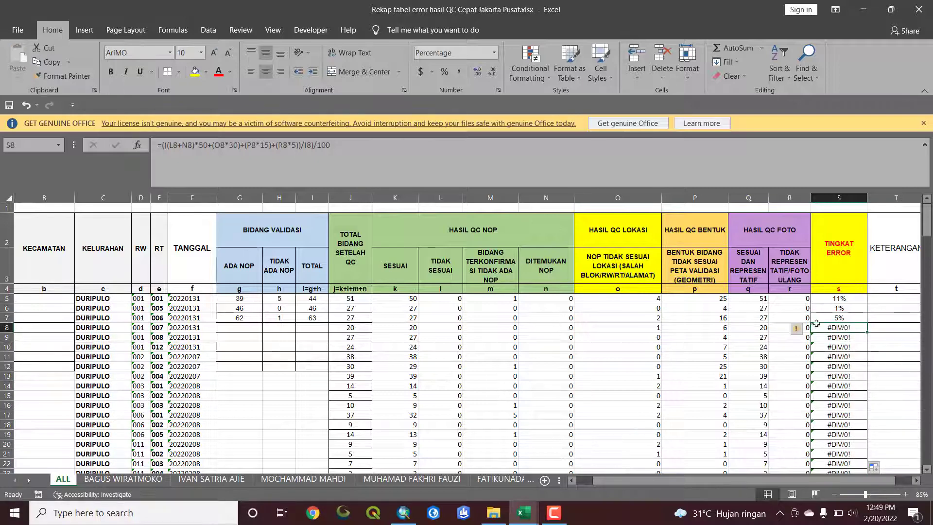
{"action": "left_click", "coordinate": [370, 151]}
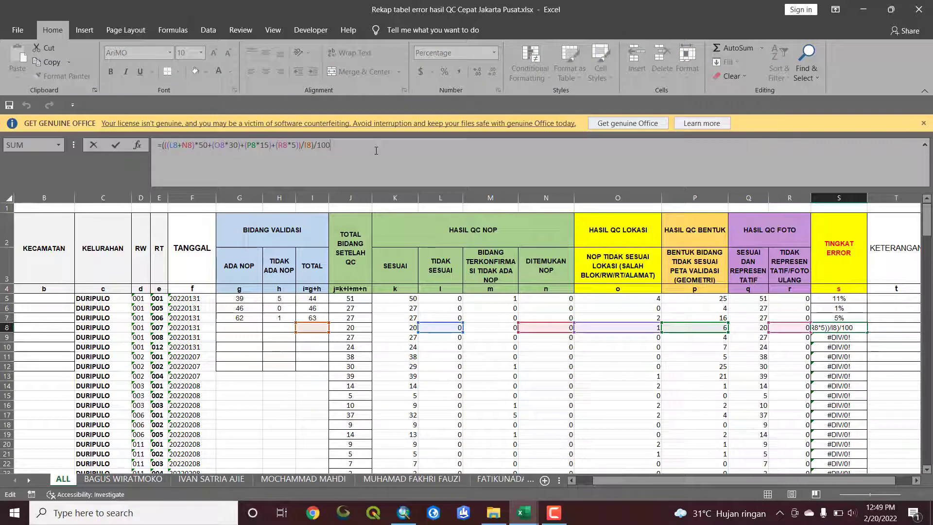
{"action": "key", "text": "Return"}
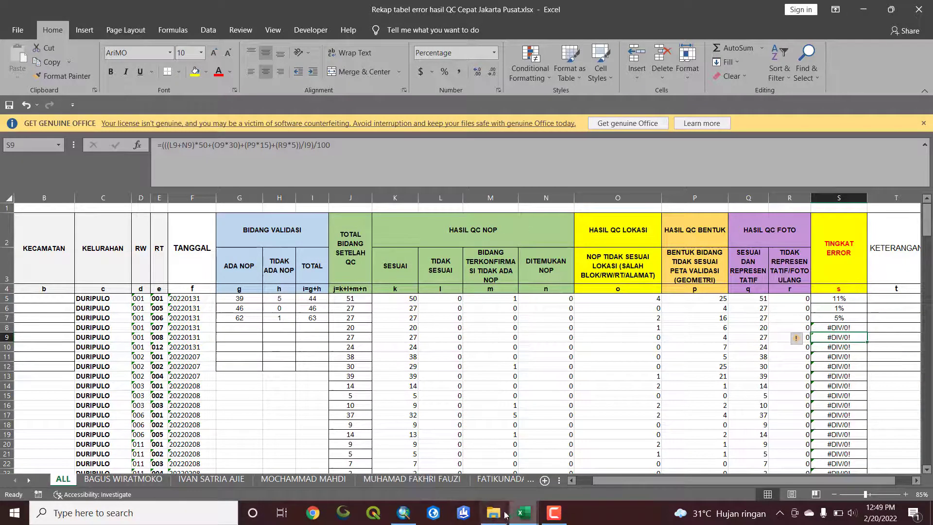
Switch to the QC_2022.dbf workbook and open VV_2021.dbf from the TABEL ERROR SHP folder
{"action": "left_click", "coordinate": [525, 513]}
{"action": "left_click", "coordinate": [589, 464]}
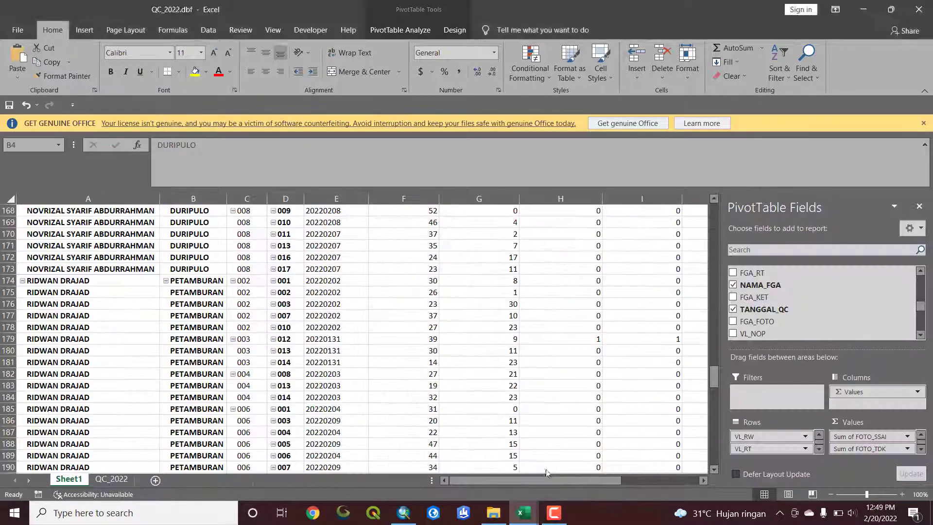
{"action": "left_click", "coordinate": [439, 308]}
{"action": "scroll", "coordinate": [439, 308], "scroll_direction": "up", "scroll_amount": 8}
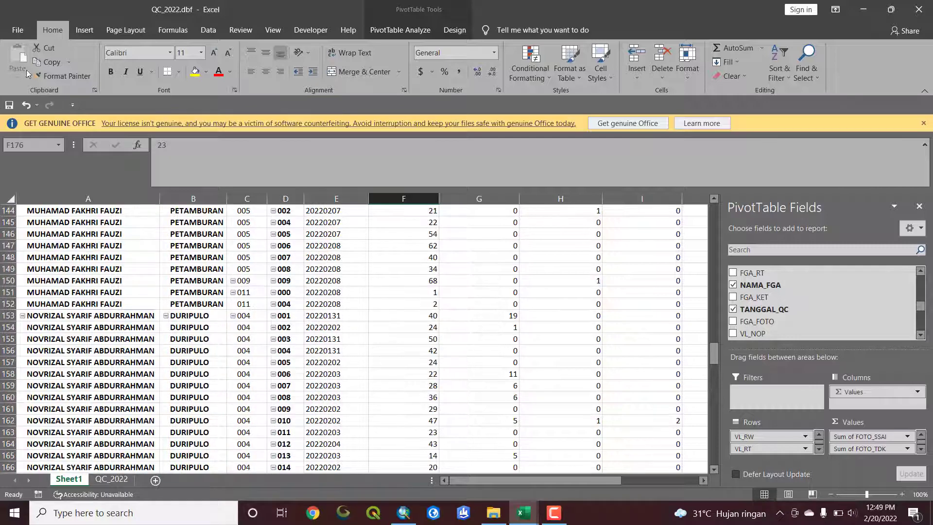
{"action": "left_click", "coordinate": [84, 31]}
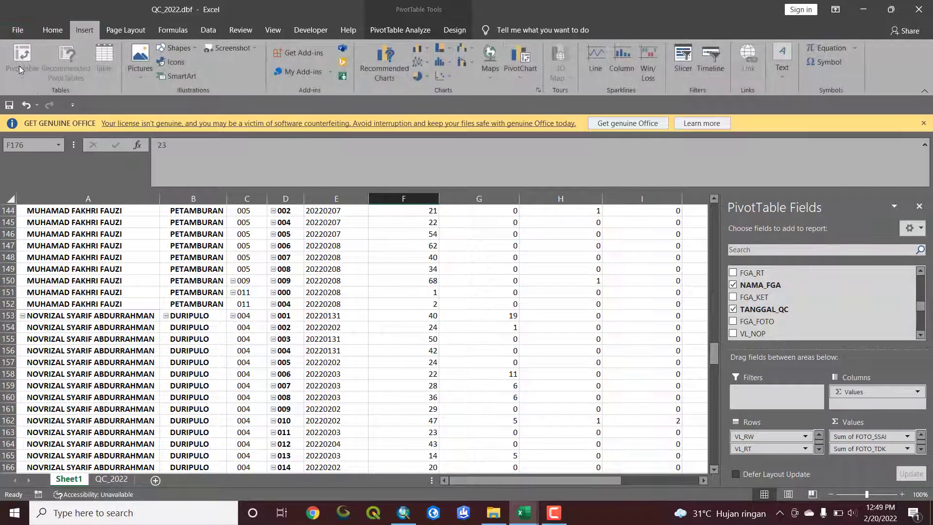
{"action": "left_click", "coordinate": [17, 29]}
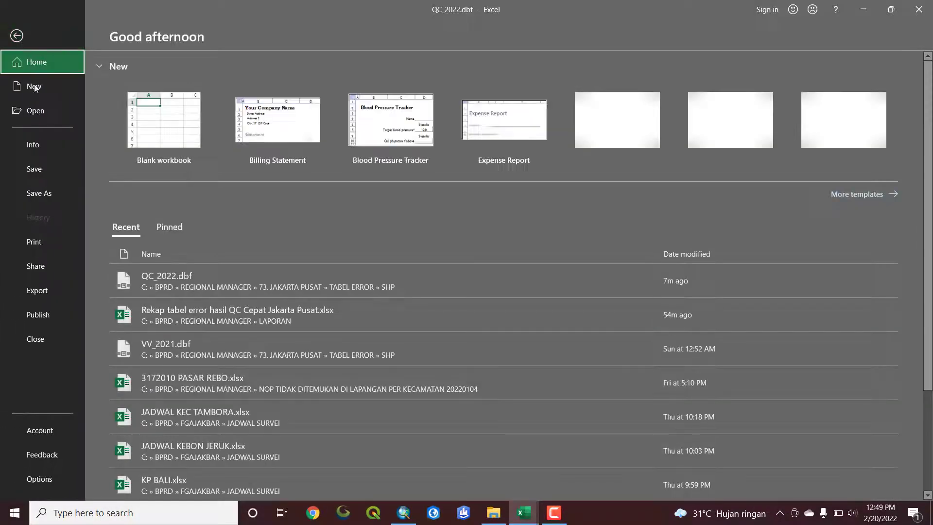
{"action": "left_click", "coordinate": [36, 112]}
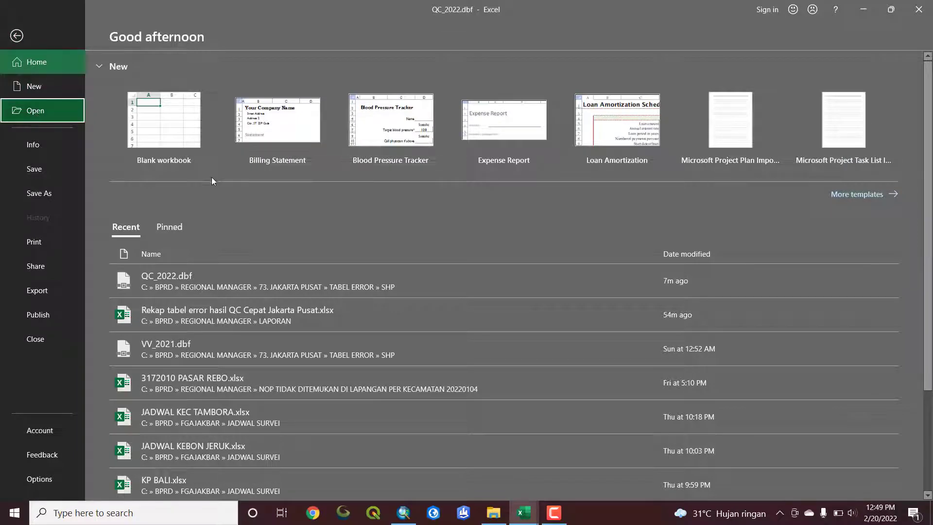
{"action": "left_click", "coordinate": [180, 206]}
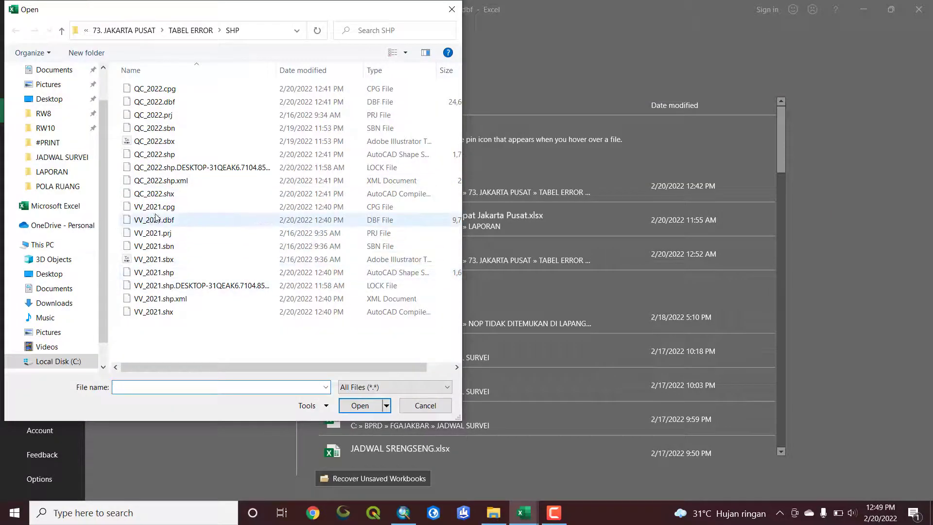
{"action": "left_click", "coordinate": [160, 220]}
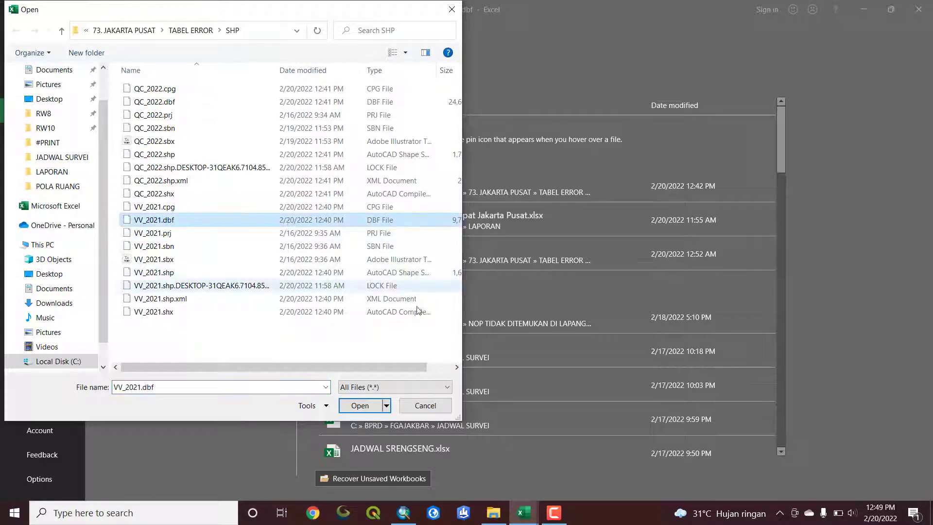
{"action": "left_click", "coordinate": [360, 405]}
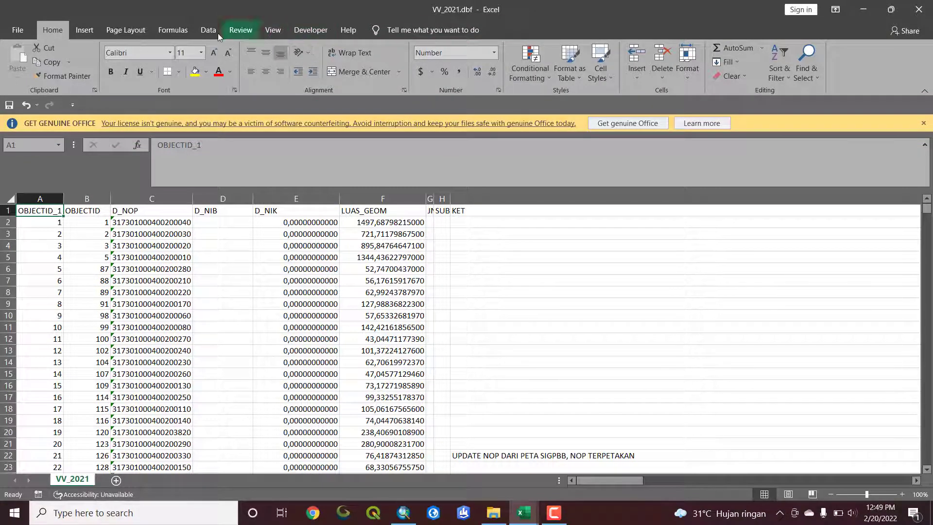
Insert a PivotTable on a new worksheet from the VV_2021 data range $A$1:$AI$8182
{"action": "left_click", "coordinate": [84, 32]}
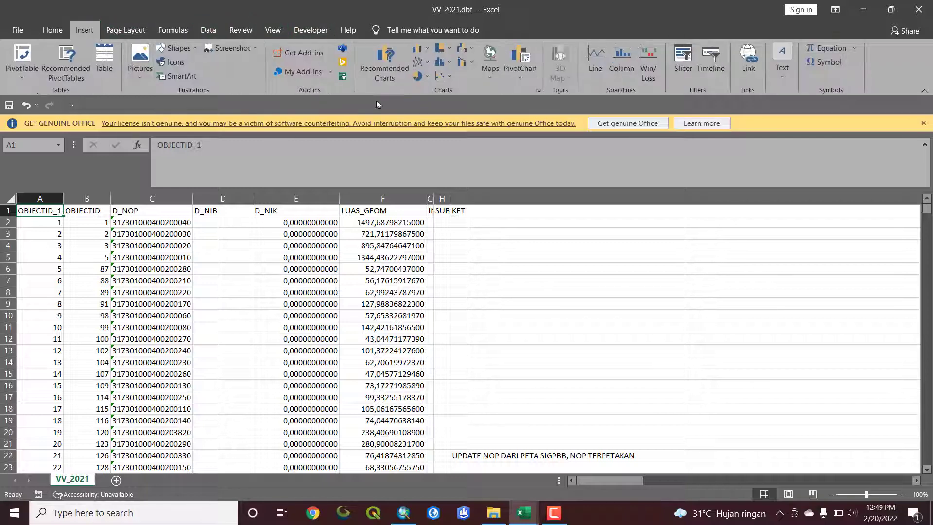
{"action": "left_click", "coordinate": [22, 56]}
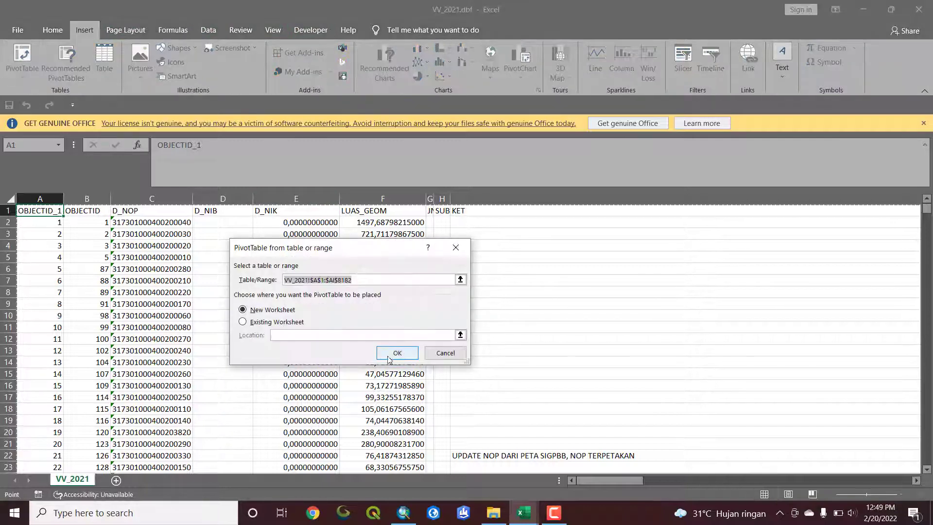
{"action": "left_click", "coordinate": [396, 354]}
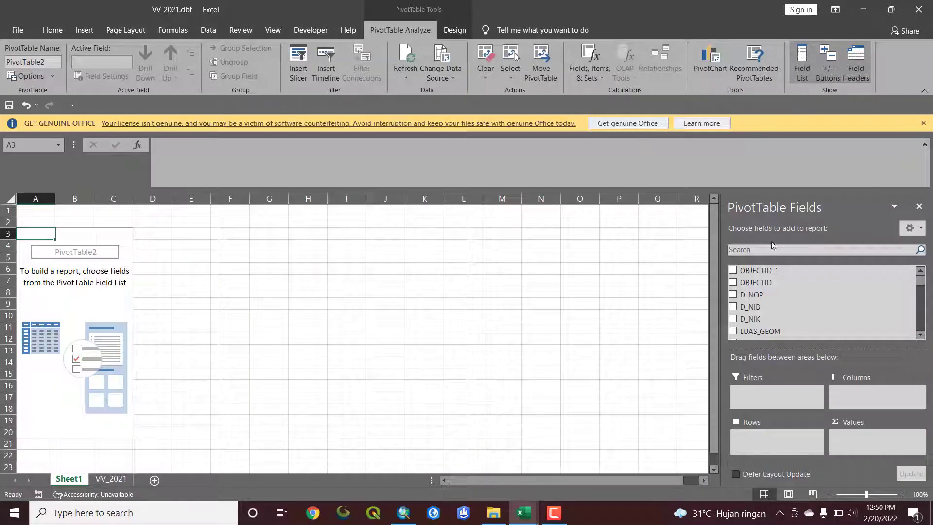
Add KELURAHAN, RW and RT, in that order, as the row fields of the VV_2021 PivotTable
{"action": "scroll", "coordinate": [771, 300], "scroll_direction": "down", "scroll_amount": 10}
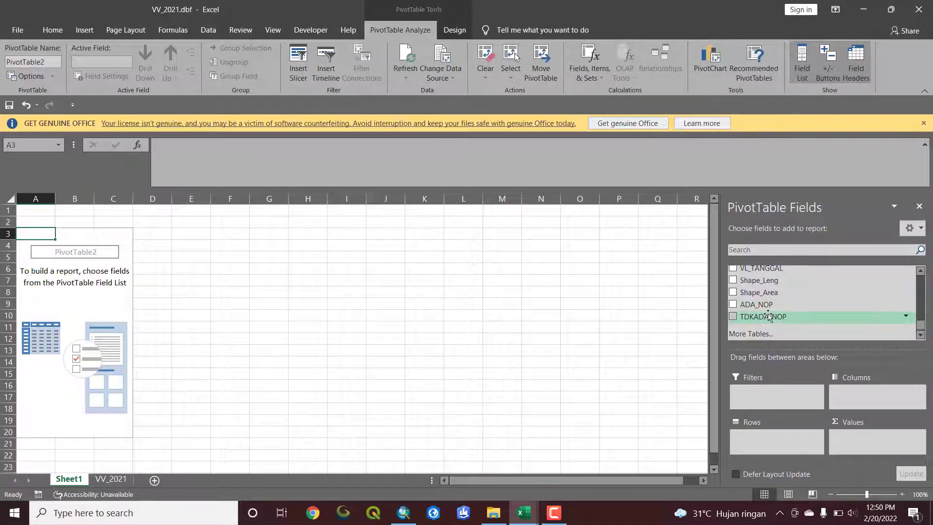
{"action": "scroll", "coordinate": [768, 316], "scroll_direction": "up", "scroll_amount": 5}
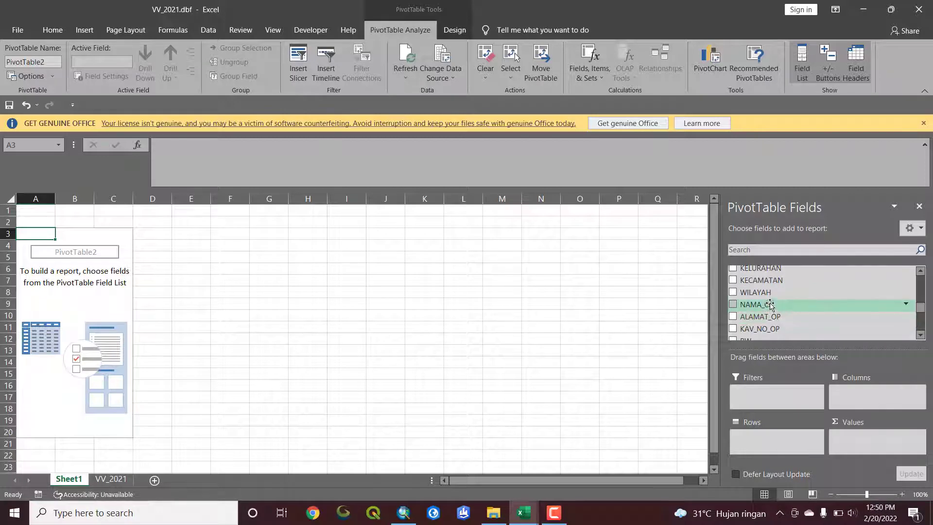
{"action": "scroll", "coordinate": [770, 301], "scroll_direction": "up", "scroll_amount": 2}
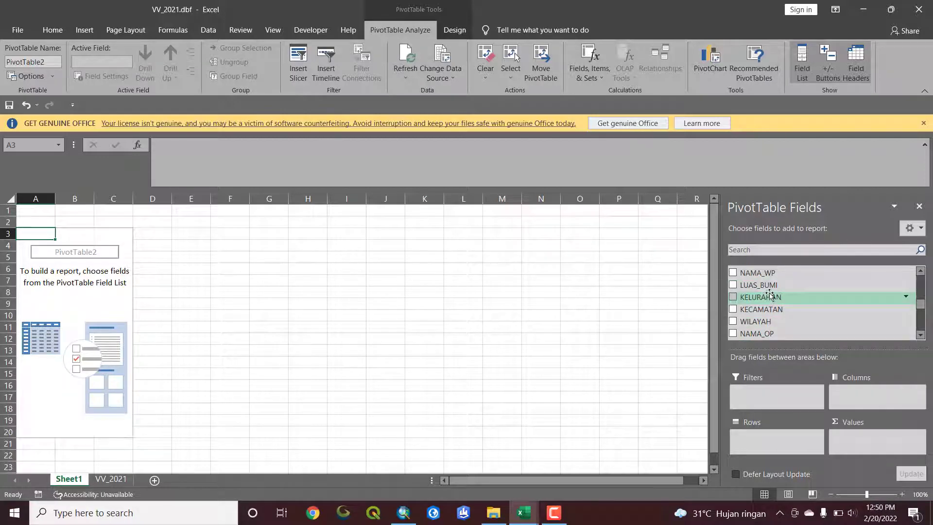
{"action": "left_click_drag", "start_coordinate": [770, 297], "coordinate": [777, 436]}
{"action": "scroll", "coordinate": [768, 311], "scroll_direction": "down", "scroll_amount": 5}
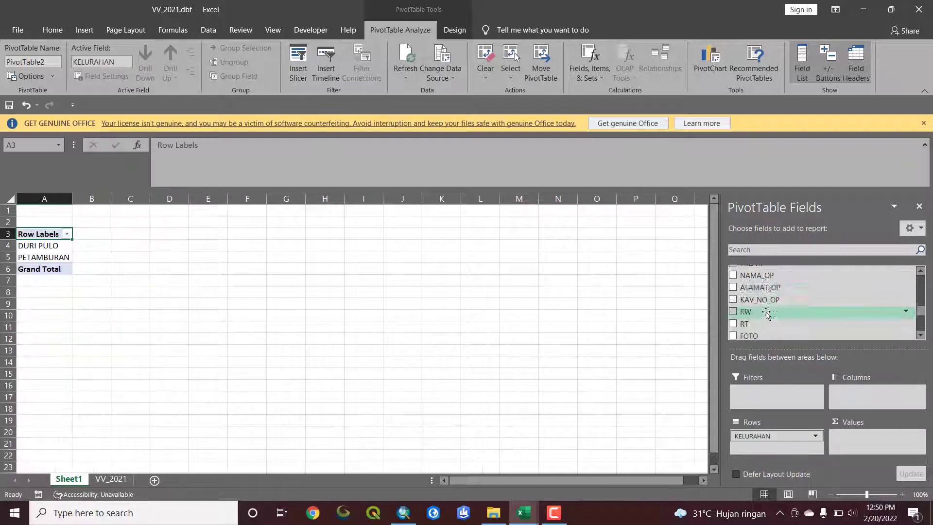
{"action": "scroll", "coordinate": [767, 314], "scroll_direction": "up", "scroll_amount": 3}
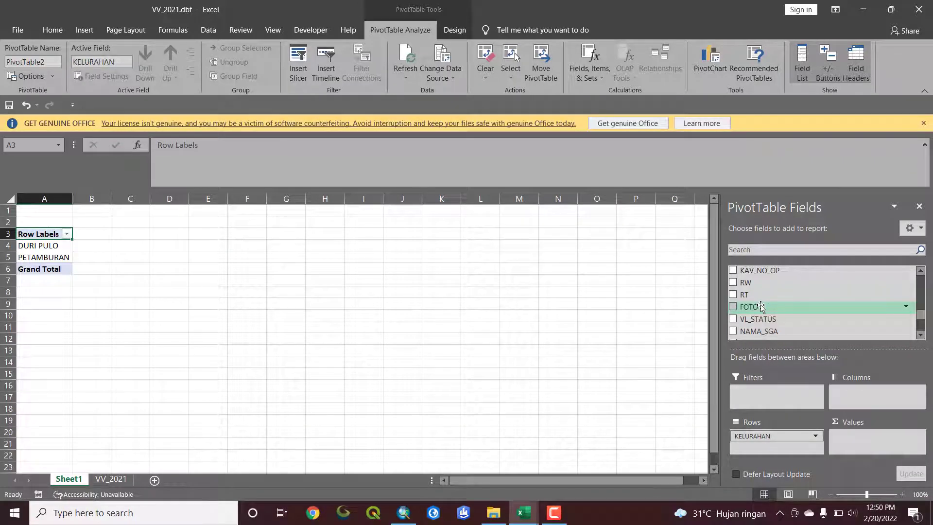
{"action": "left_click_drag", "start_coordinate": [748, 282], "coordinate": [778, 447]}
Add ADA_NOP and TDKADA_NOP to the VV_2021 PivotTable's values as sums
{"action": "scroll", "coordinate": [762, 304], "scroll_direction": "down", "scroll_amount": 2}
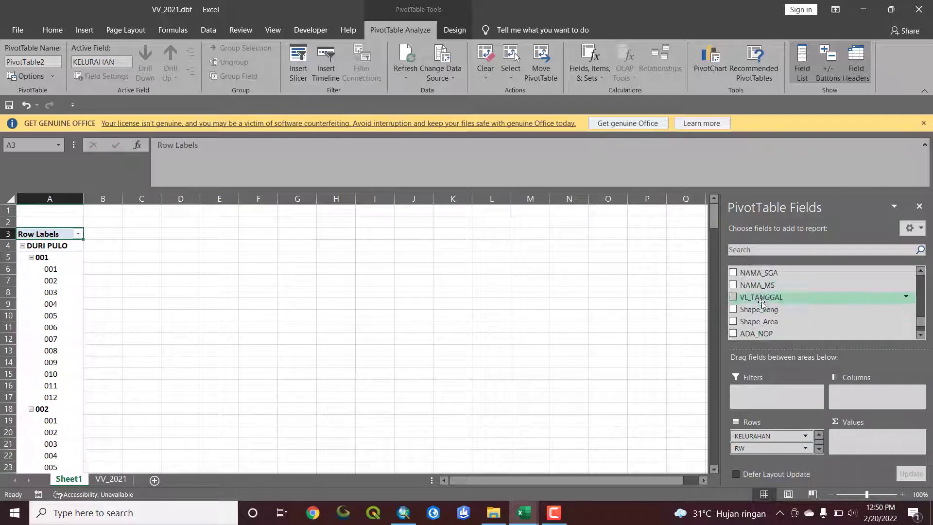
{"action": "scroll", "coordinate": [762, 304], "scroll_direction": "down", "scroll_amount": 1}
{"action": "left_click_drag", "start_coordinate": [774, 306], "coordinate": [870, 447]}
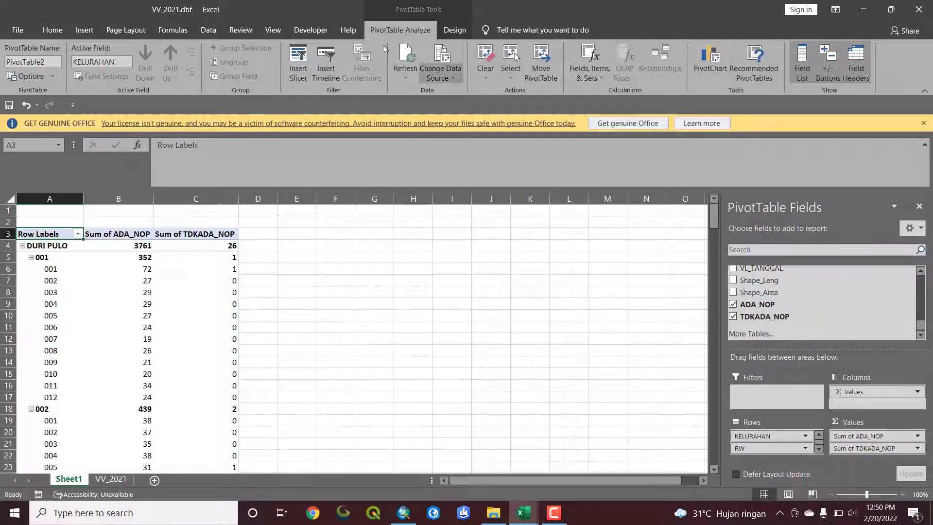
Show the VV_2021 PivotTable in tabular form with all item labels repeated and no subtotals
{"action": "left_click", "coordinate": [455, 29]}
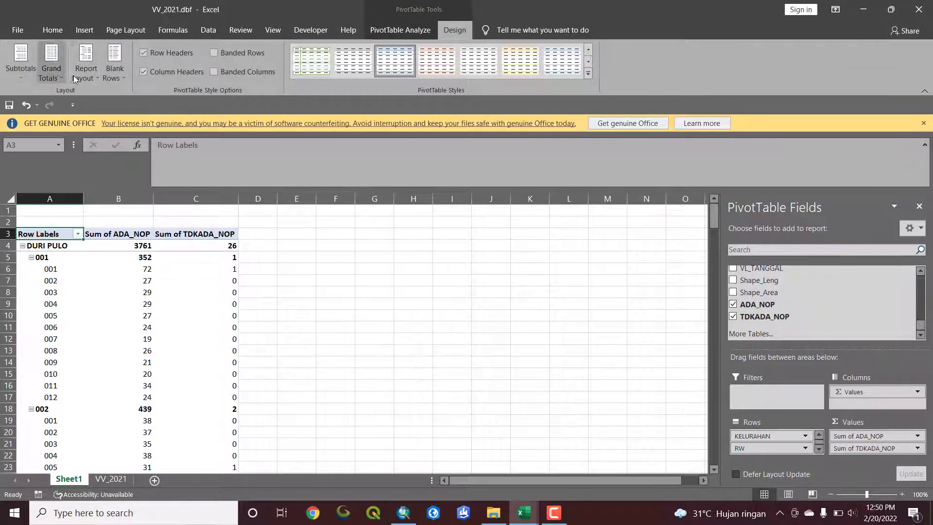
{"action": "left_click", "coordinate": [84, 68]}
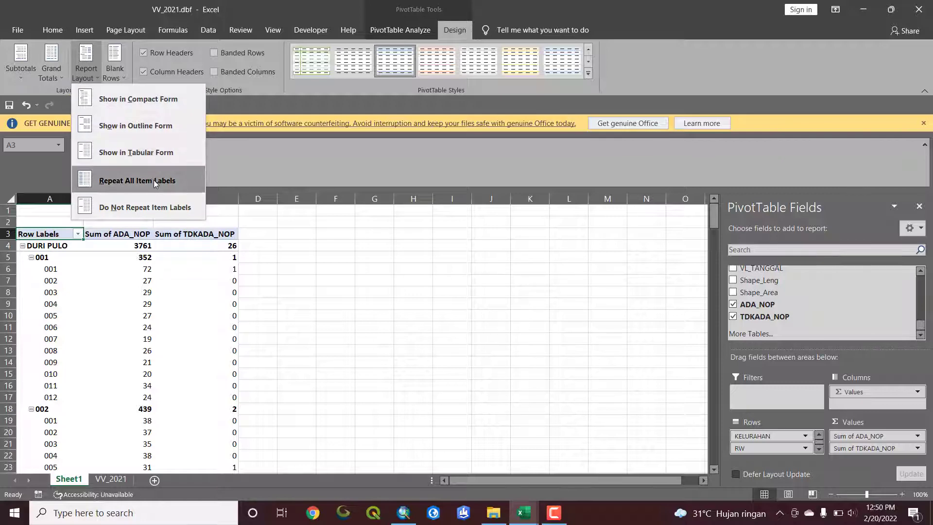
{"action": "left_click", "coordinate": [150, 153]}
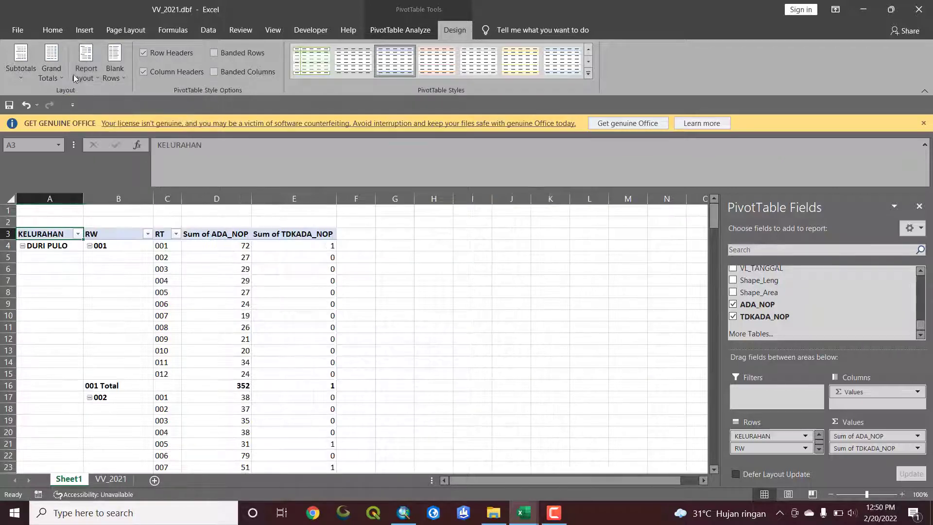
{"action": "left_click", "coordinate": [84, 72]}
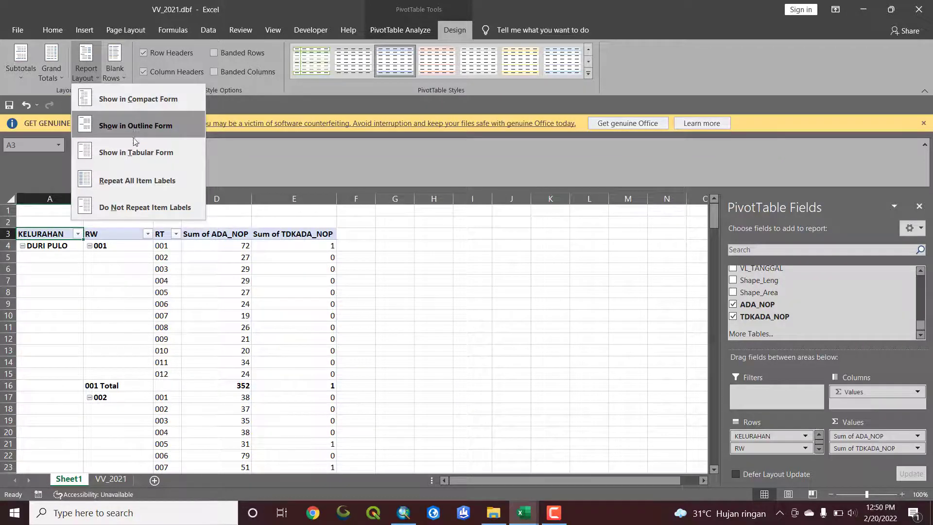
{"action": "left_click", "coordinate": [137, 181]}
{"action": "left_click", "coordinate": [51, 68]}
{"action": "left_click", "coordinate": [21, 68]}
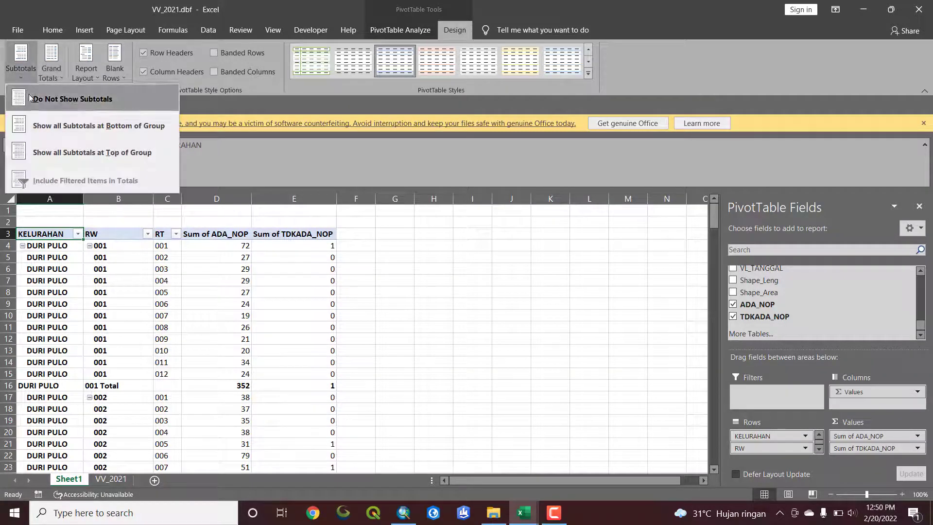
{"action": "left_click", "coordinate": [30, 97]}
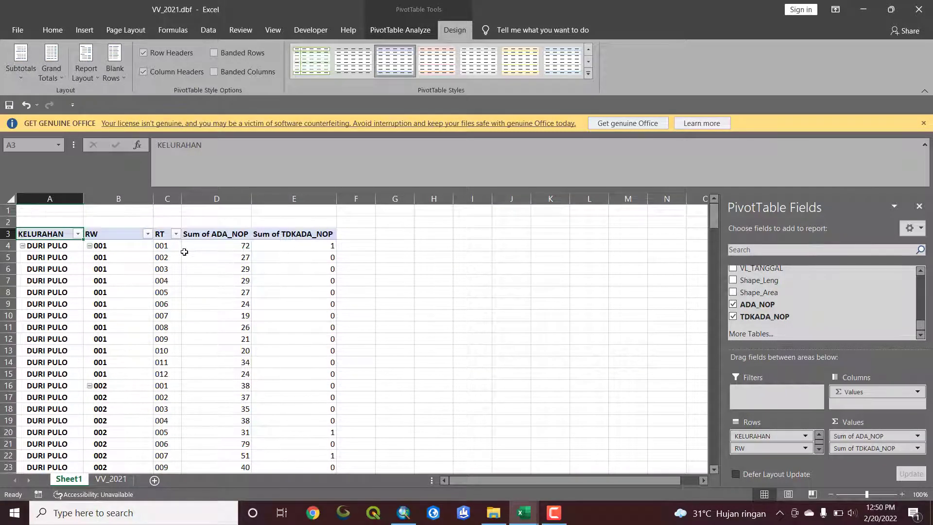
Copy the ADA_NOP and TDKADA_NOP sums in D4:E211 of the VV_2021 PivotTable, excluding the Grand Total row
{"action": "left_click", "coordinate": [205, 249]}
{"action": "left_click_drag", "start_coordinate": [221, 247], "coordinate": [325, 445]}
{"action": "key", "text": "ctrl+c"}
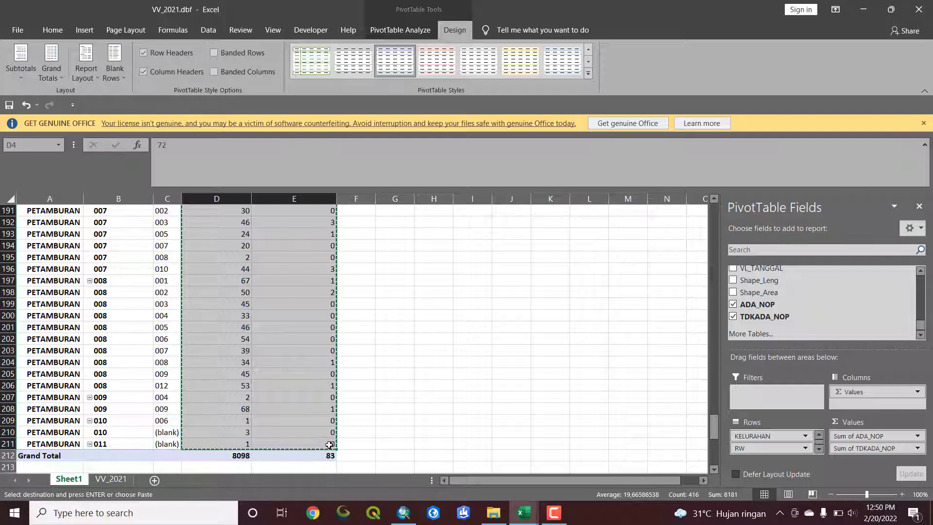
Switch to the Jakarta Pusat recap workbook and paste the copied counts into ADA NOP and TIDAK ADA NOP from G5 on the ALL sheet
{"action": "left_click", "coordinate": [407, 518]}
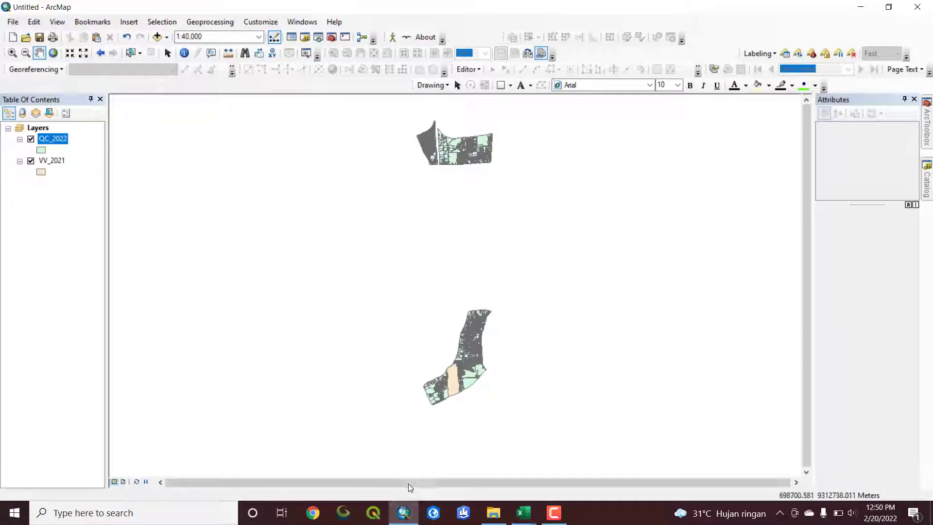
{"action": "left_click", "coordinate": [406, 520]}
{"action": "mouse_move", "coordinate": [523, 514]}
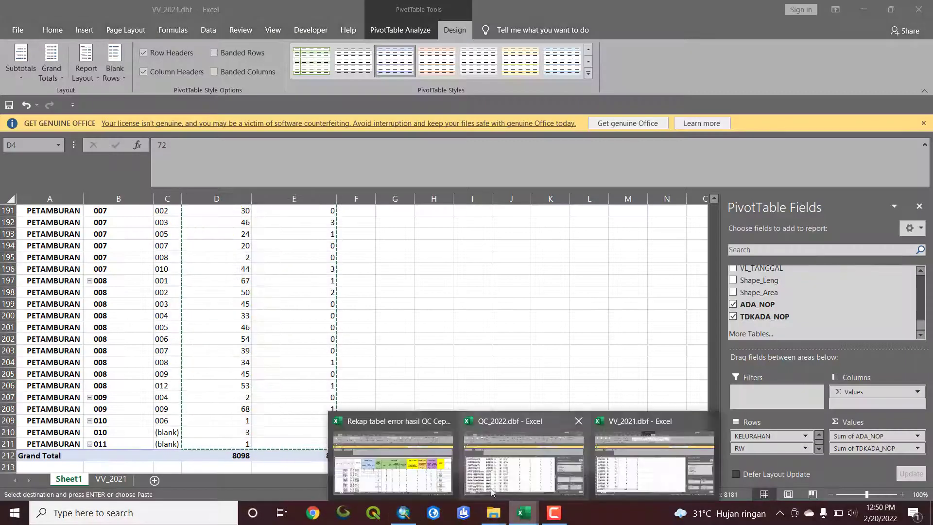
{"action": "mouse_move", "coordinate": [492, 485]}
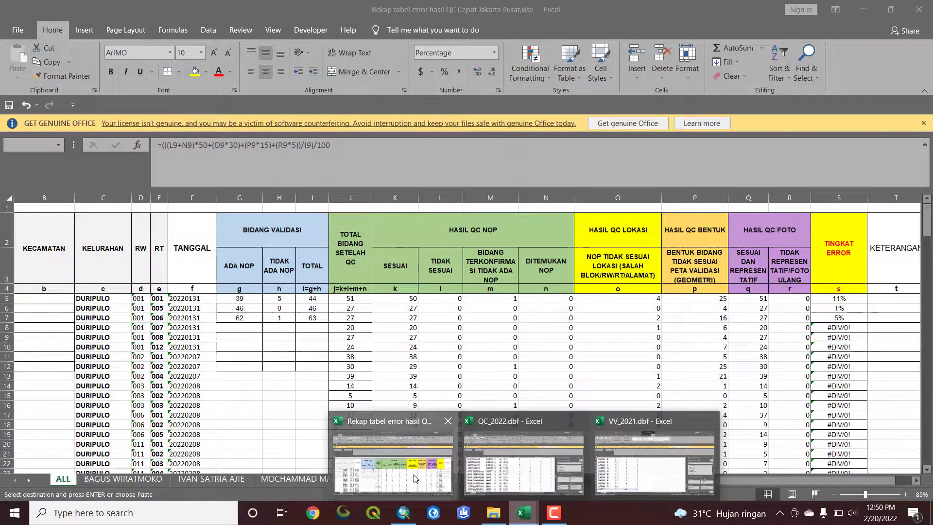
{"action": "left_click", "coordinate": [393, 467]}
{"action": "scroll", "coordinate": [257, 322], "scroll_direction": "down", "scroll_amount": 3}
{"action": "scroll", "coordinate": [298, 316], "scroll_direction": "up", "scroll_amount": 5}
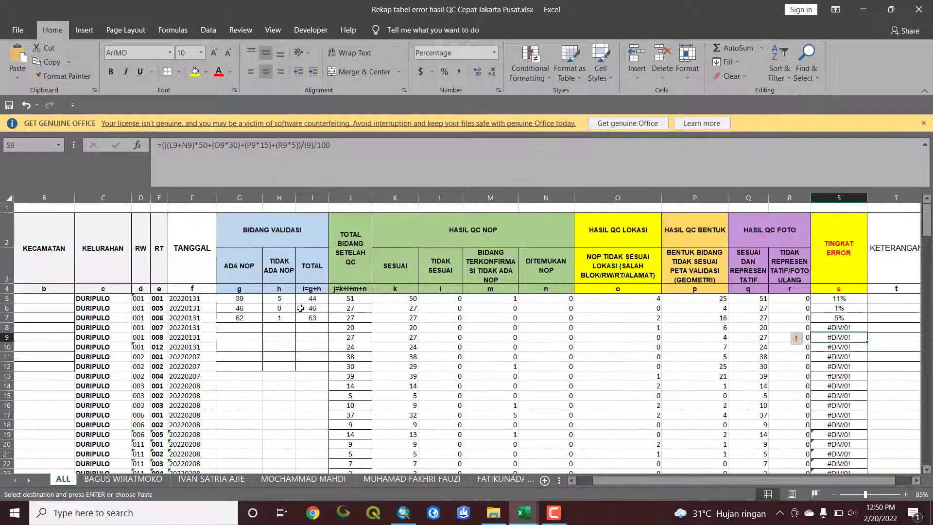
{"action": "left_click", "coordinate": [244, 298]}
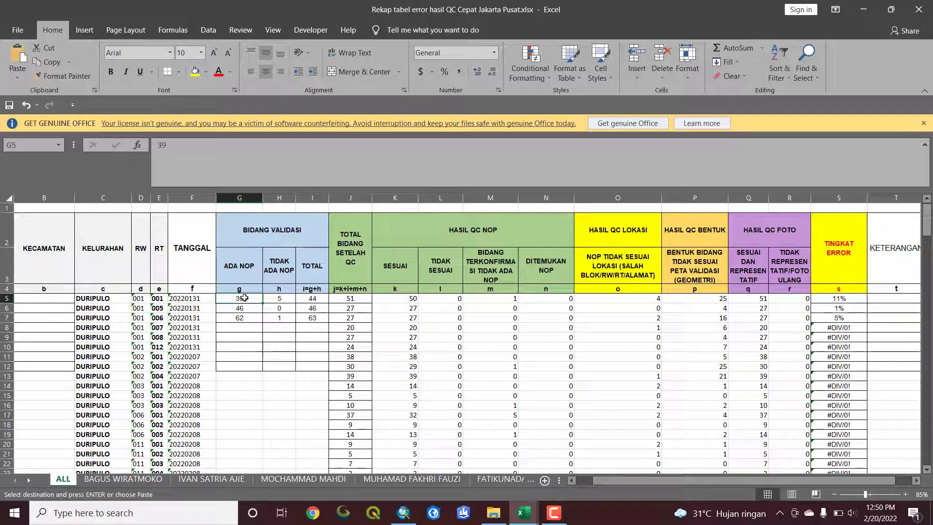
{"action": "key", "text": "ctrl+v"}
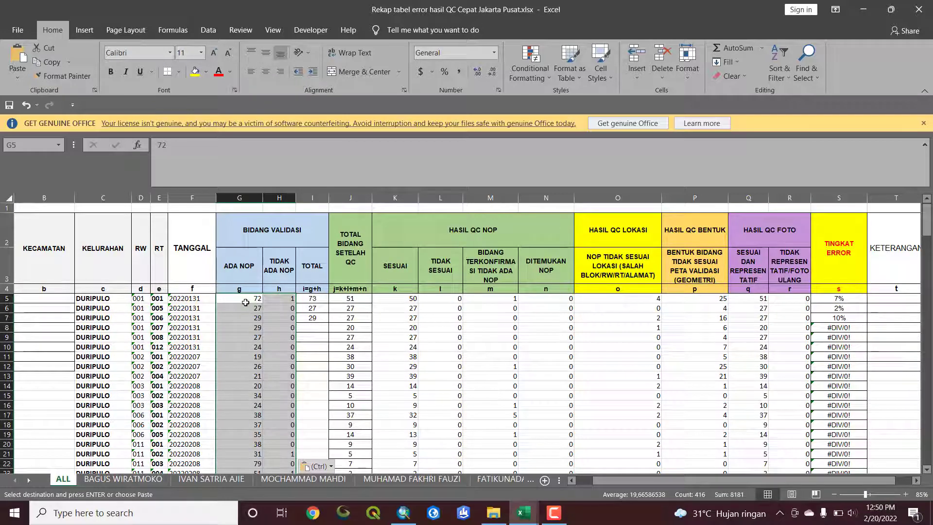
{"action": "key", "text": "ctrl"}
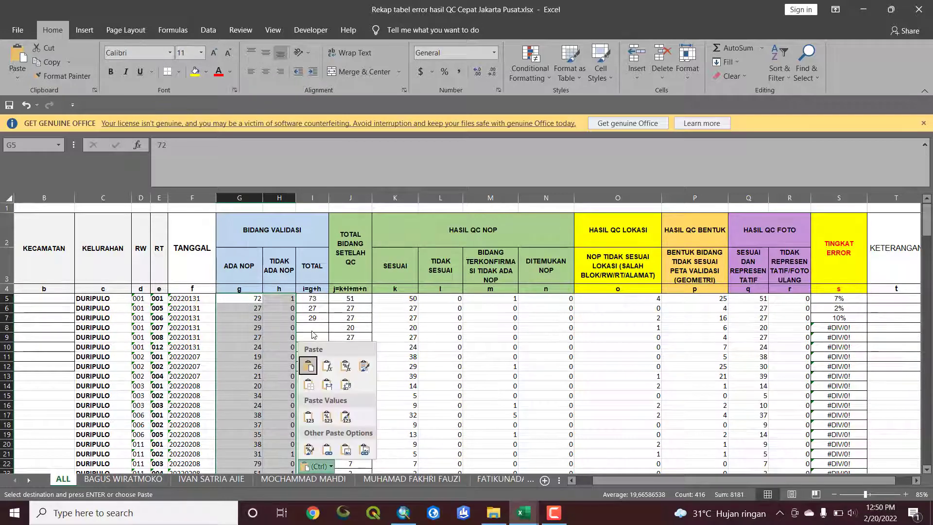
{"action": "scroll", "coordinate": [292, 355], "scroll_direction": "down", "scroll_amount": 20}
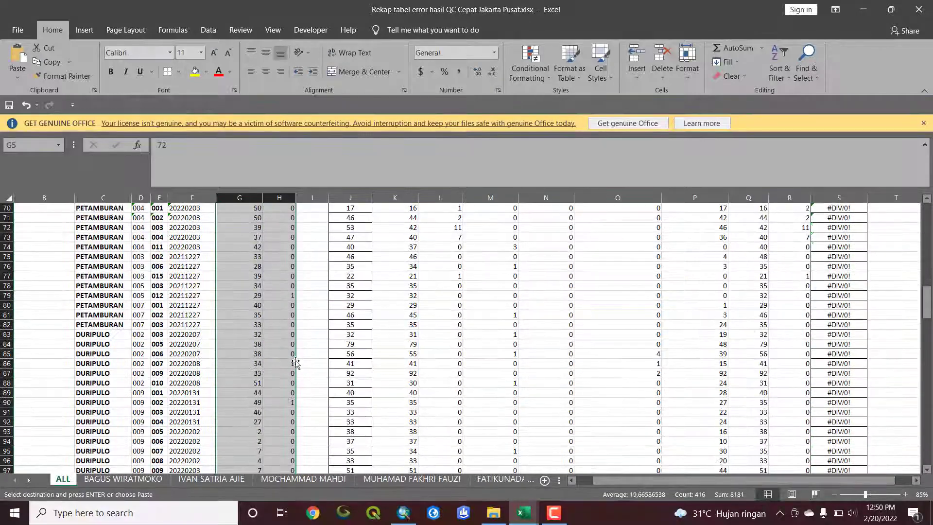
{"action": "scroll", "coordinate": [299, 363], "scroll_direction": "down", "scroll_amount": 20}
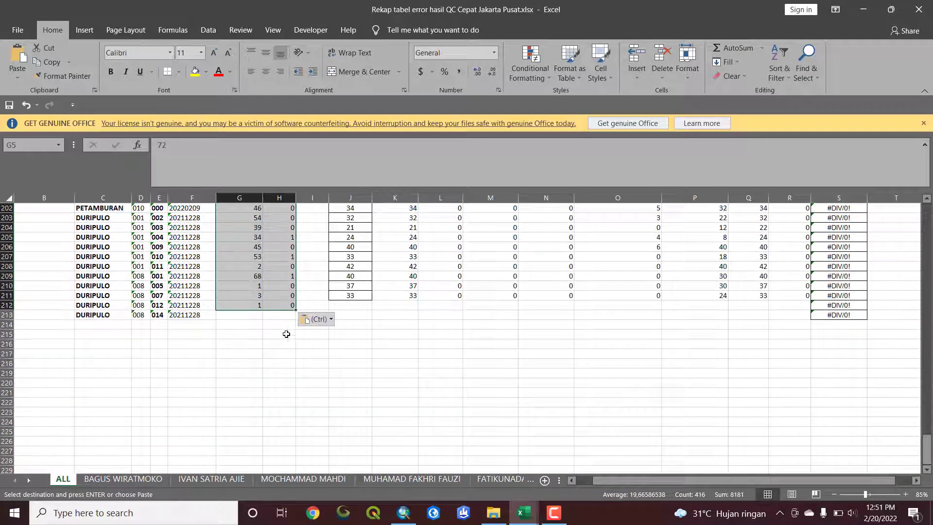
Fill the BIDANG VALIDASI TOTAL formula =G7+H7 from I7 down through the remaining data rows
{"action": "scroll", "coordinate": [286, 333], "scroll_direction": "up", "scroll_amount": 20}
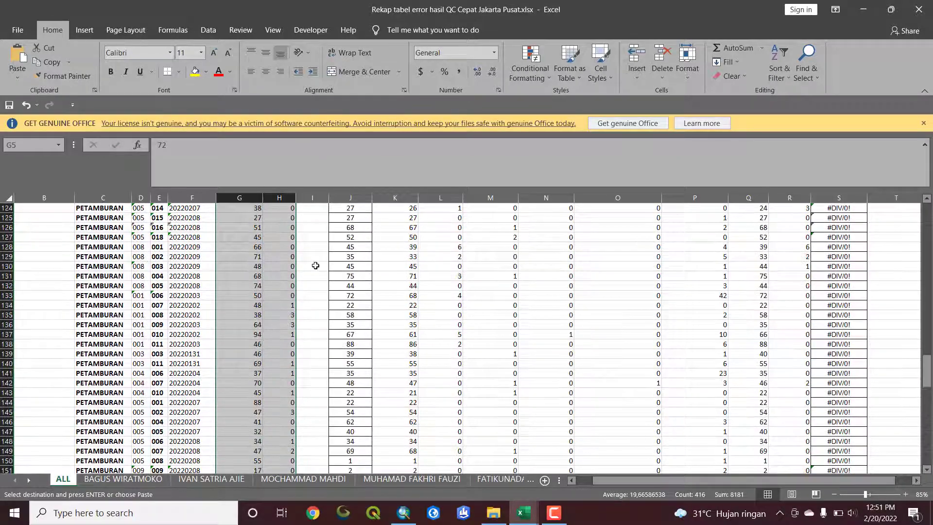
{"action": "scroll", "coordinate": [318, 260], "scroll_direction": "up", "scroll_amount": 20}
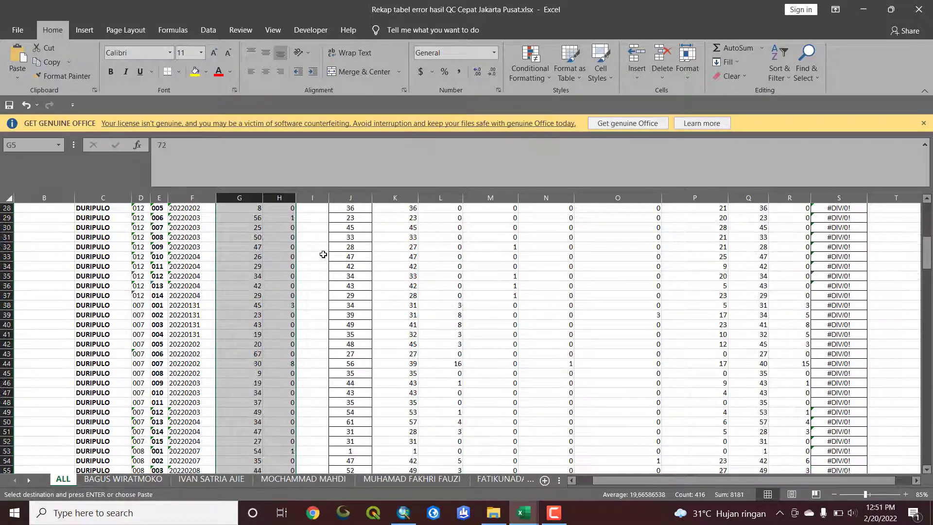
{"action": "scroll", "coordinate": [323, 254], "scroll_direction": "up", "scroll_amount": 9}
{"action": "left_click", "coordinate": [316, 320]}
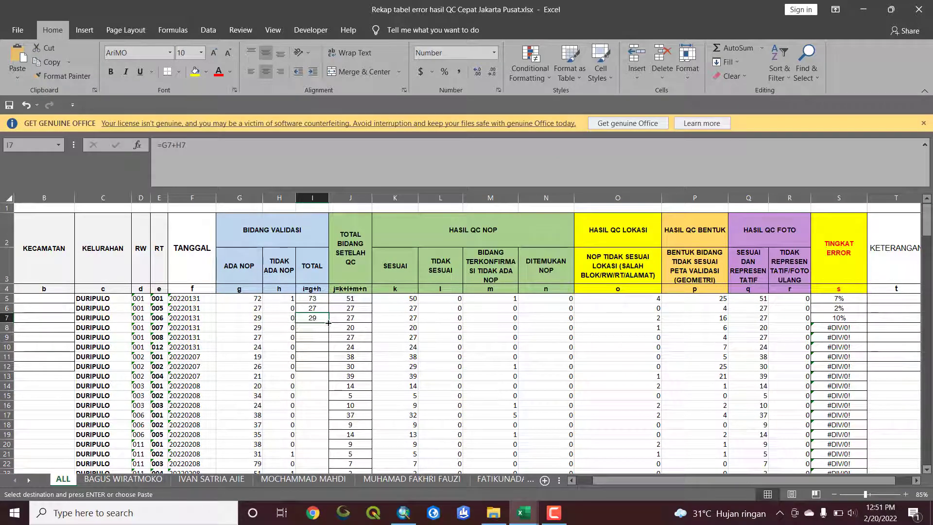
{"action": "double_click", "coordinate": [329, 323]}
{"action": "scroll", "coordinate": [330, 336], "scroll_direction": "down", "scroll_amount": 8}
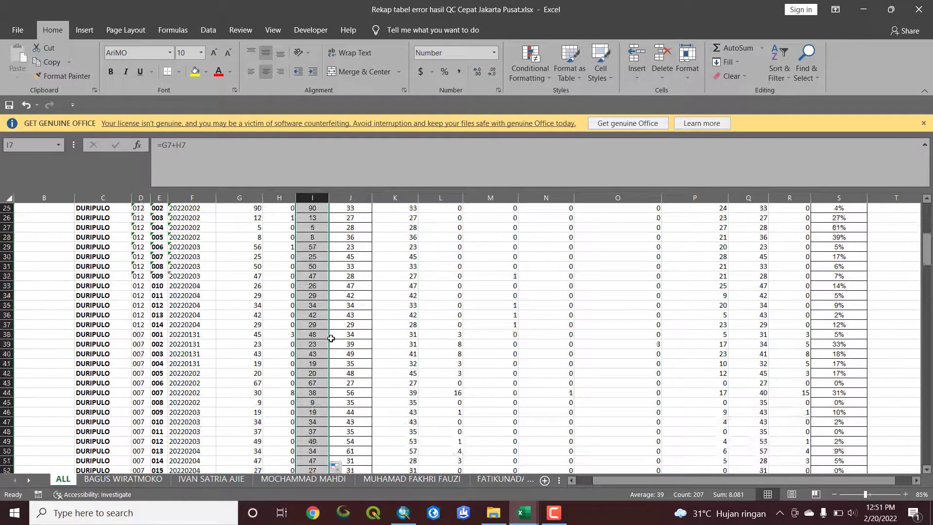
{"action": "scroll", "coordinate": [331, 338], "scroll_direction": "up", "scroll_amount": 8}
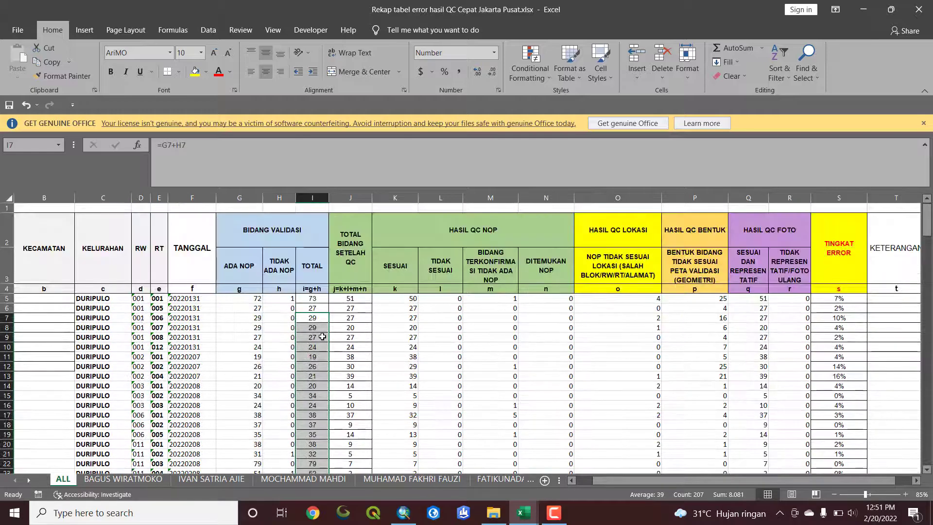
Check the filled TOTAL formulas in rows 8 to 10 and review the recalculated TINGKAT ERROR percentages
{"action": "left_click", "coordinate": [322, 336]}
{"action": "left_click", "coordinate": [317, 328]}
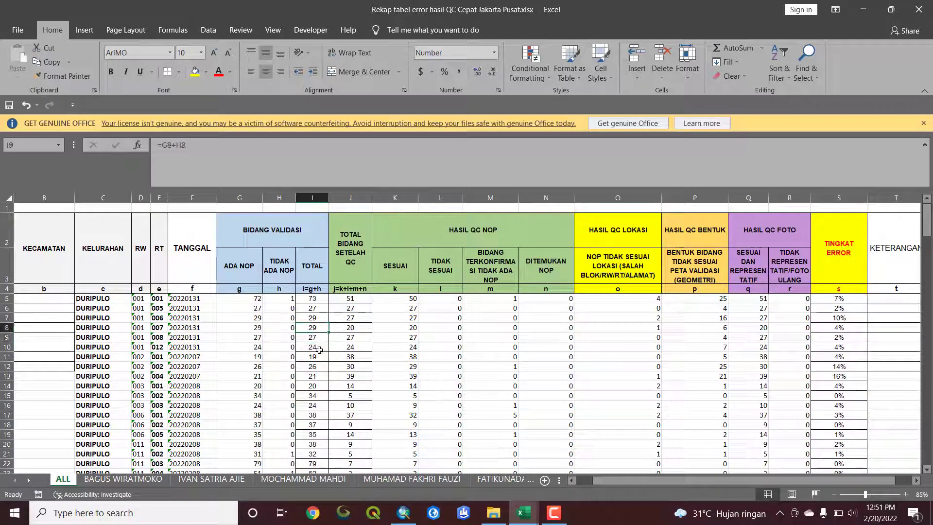
{"action": "left_click", "coordinate": [317, 347]}
{"action": "scroll", "coordinate": [321, 345], "scroll_direction": "down", "scroll_amount": 1}
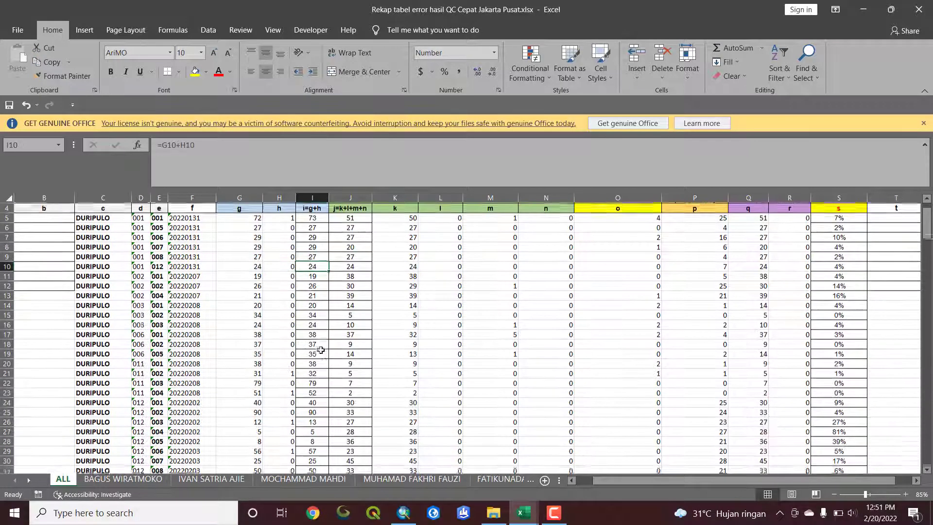
{"action": "scroll", "coordinate": [323, 345], "scroll_direction": "up", "scroll_amount": 1}
{"action": "scroll", "coordinate": [590, 347], "scroll_direction": "down", "scroll_amount": 3}
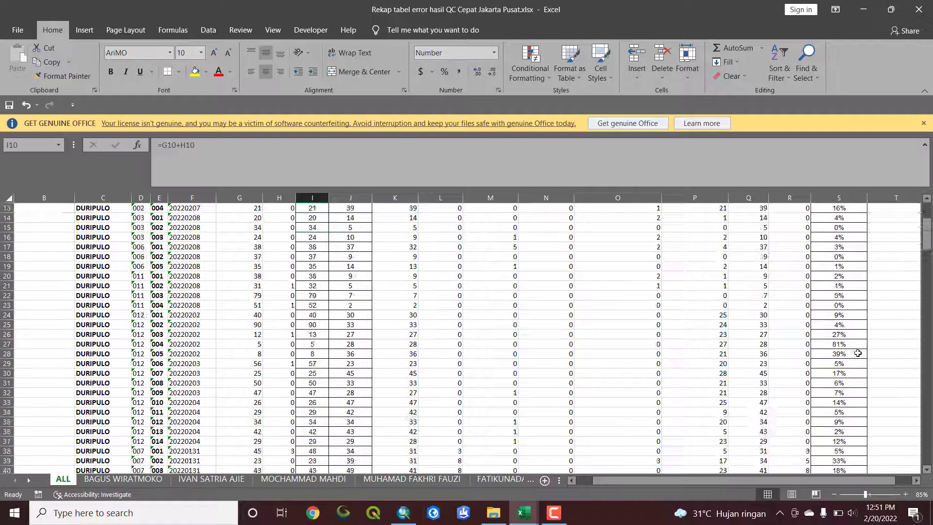
{"action": "scroll", "coordinate": [839, 348], "scroll_direction": "up", "scroll_amount": 3}
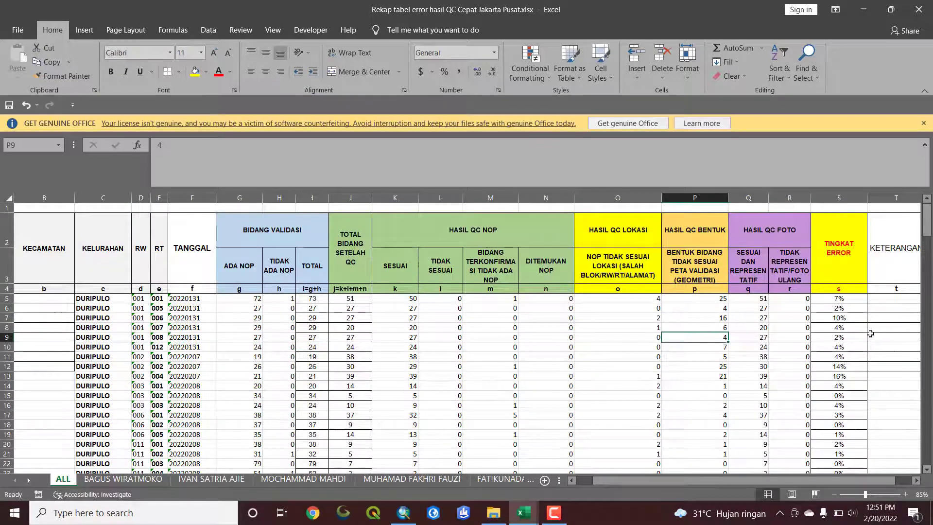
{"action": "left_click", "coordinate": [711, 337]}
{"action": "left_click", "coordinate": [875, 337]}
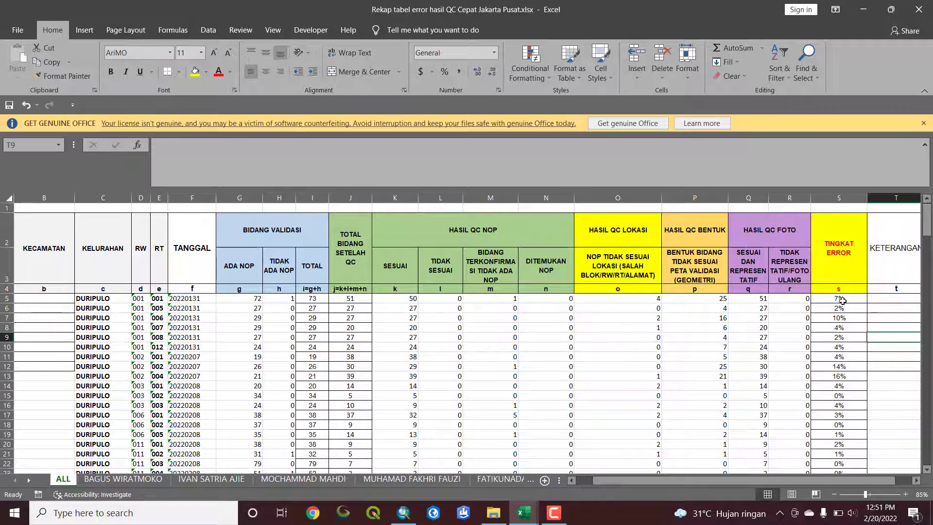
Examine the TINGKAT ERROR formulas in S5 and S27 and compare TOTAL with TOTAL BIDANG SETELAH QC in rows 27 and 28
{"action": "left_click", "coordinate": [844, 298]}
{"action": "scroll", "coordinate": [845, 409], "scroll_direction": "down", "scroll_amount": 3}
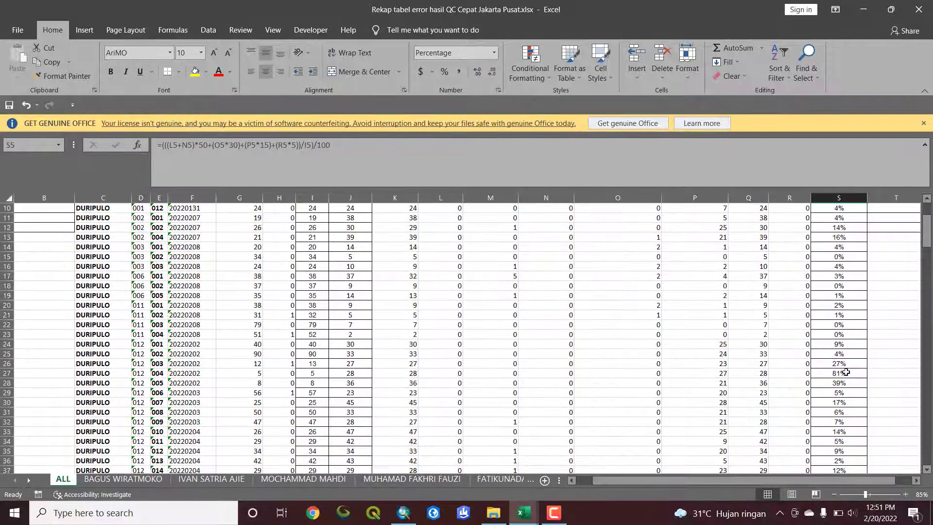
{"action": "left_click", "coordinate": [847, 373]}
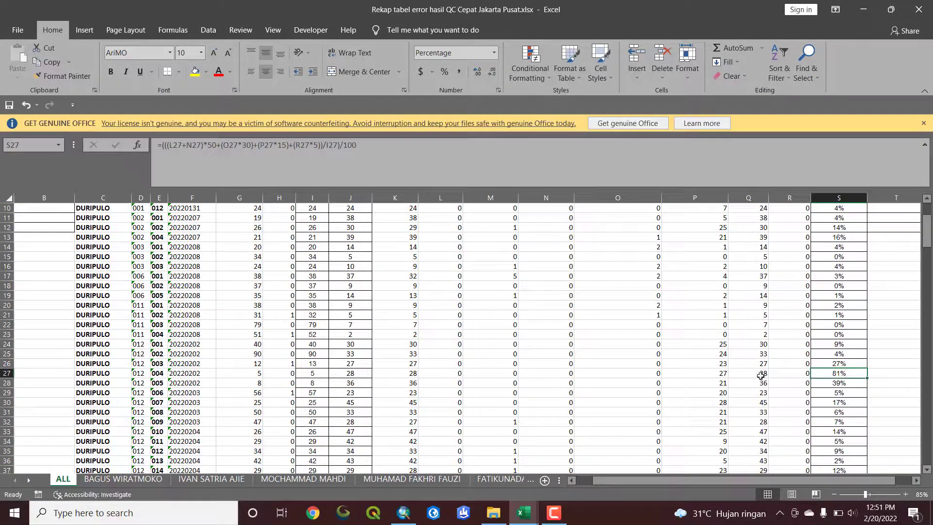
{"action": "left_click", "coordinate": [7, 374]}
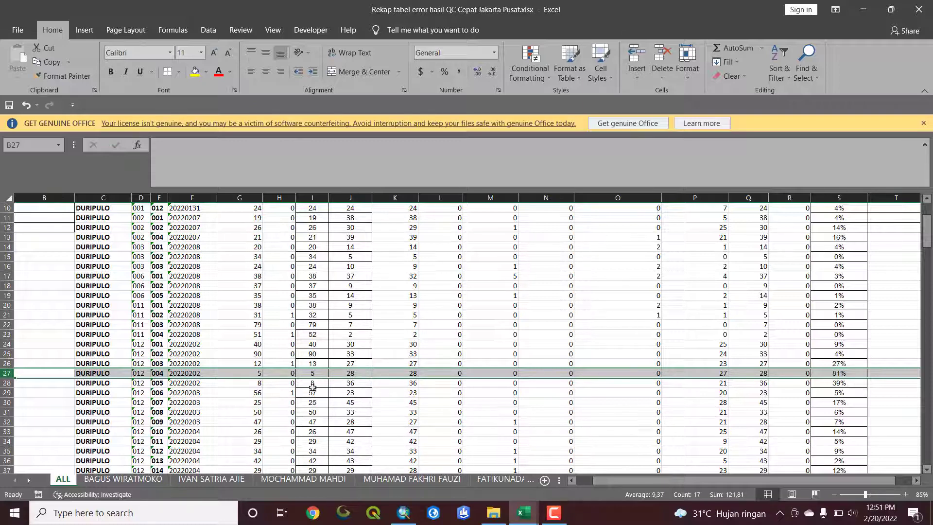
{"action": "scroll", "coordinate": [312, 387], "scroll_direction": "up", "scroll_amount": 1}
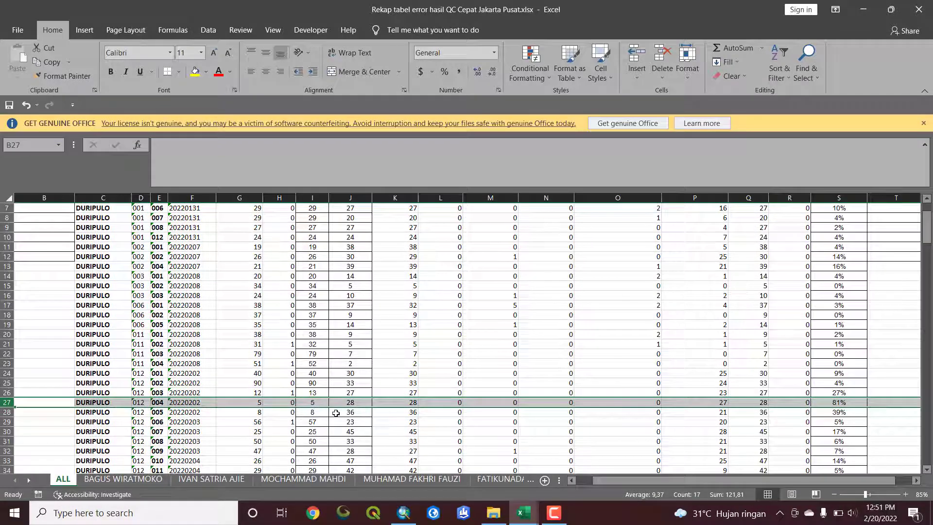
{"action": "left_click", "coordinate": [312, 413]}
{"action": "left_click", "coordinate": [350, 413]}
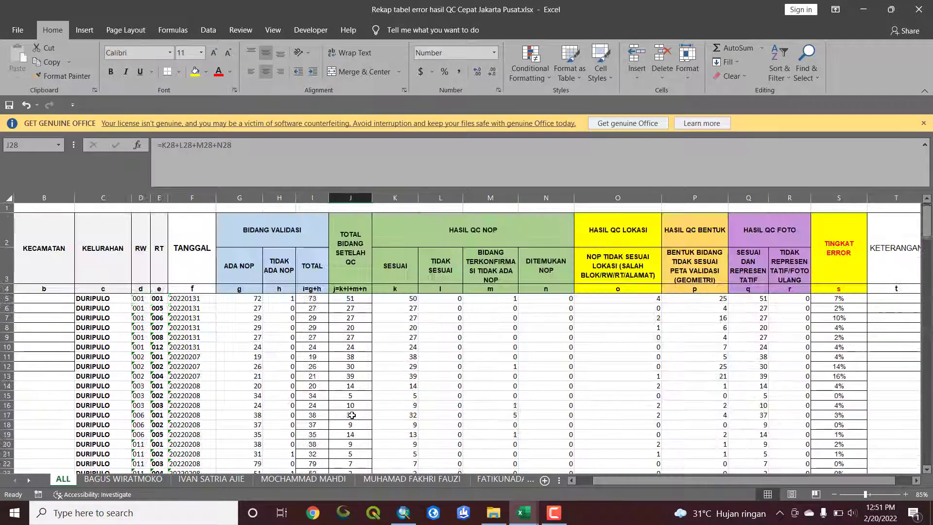
{"action": "scroll", "coordinate": [354, 419], "scroll_direction": "up", "scroll_amount": 2}
{"action": "scroll", "coordinate": [344, 442], "scroll_direction": "down", "scroll_amount": 2}
{"action": "scroll", "coordinate": [338, 444], "scroll_direction": "up", "scroll_amount": 2}
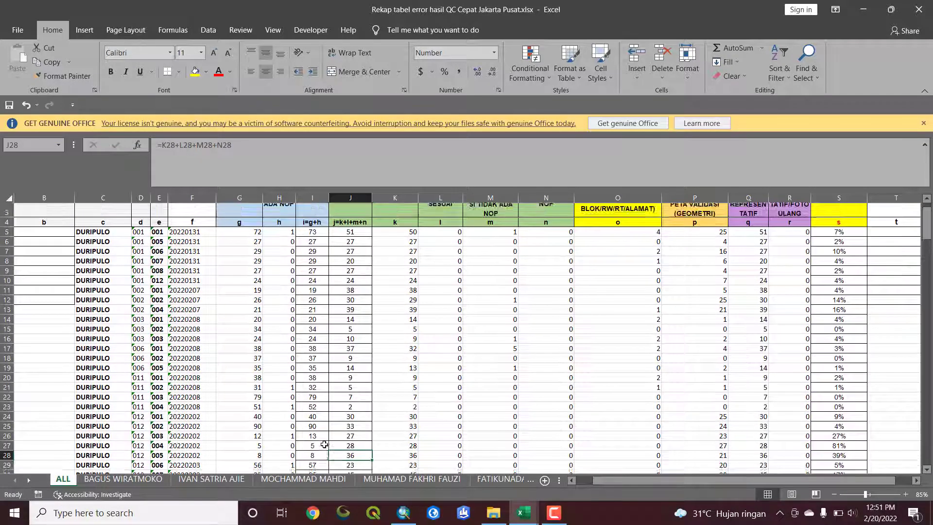
{"action": "scroll", "coordinate": [325, 444], "scroll_direction": "down", "scroll_amount": 1}
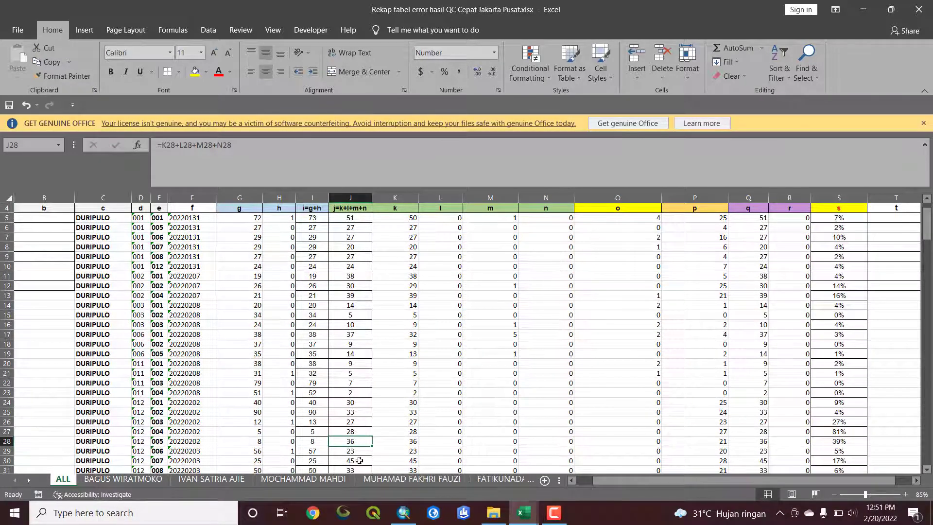
{"action": "scroll", "coordinate": [428, 458], "scroll_direction": "down", "scroll_amount": 2}
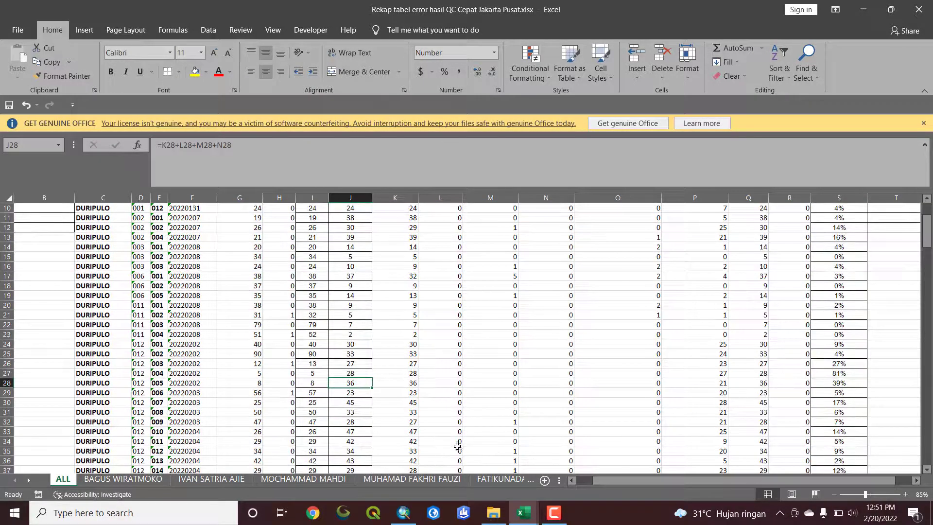
{"action": "scroll", "coordinate": [365, 443], "scroll_direction": "down", "scroll_amount": 2}
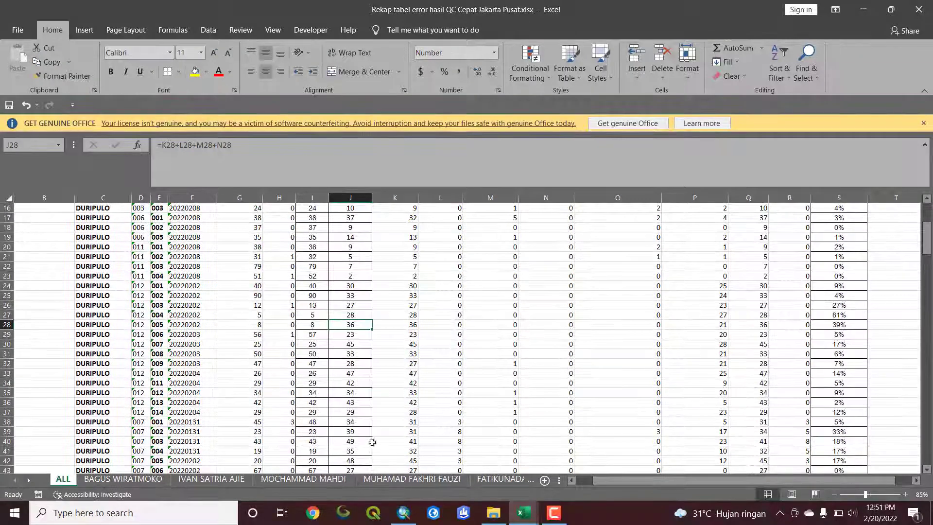
Review the TINGKAT ERROR percentages through the DURIPULO and PETAMBURAN rows on the ALL sheet
{"action": "scroll", "coordinate": [608, 462], "scroll_direction": "down", "scroll_amount": 1}
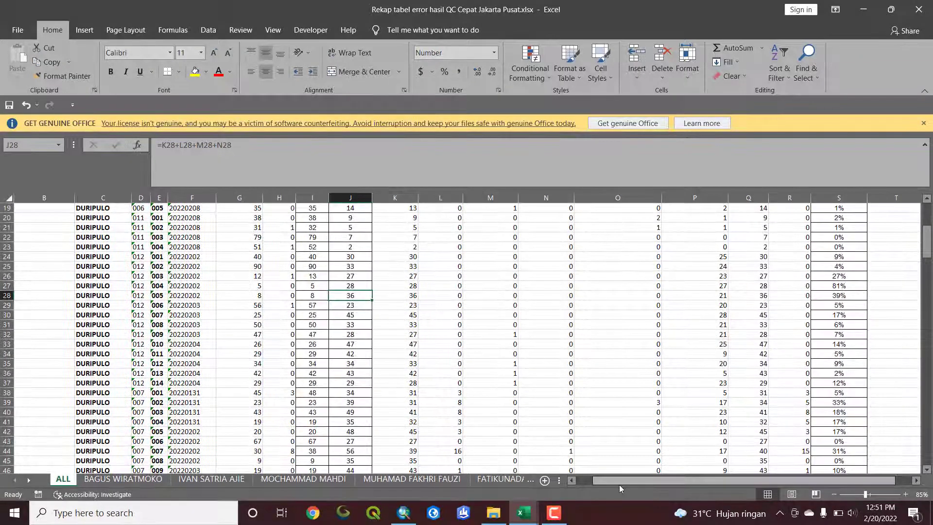
{"action": "left_click_drag", "start_coordinate": [624, 482], "coordinate": [640, 487]}
{"action": "scroll", "coordinate": [757, 406], "scroll_direction": "down", "scroll_amount": 7}
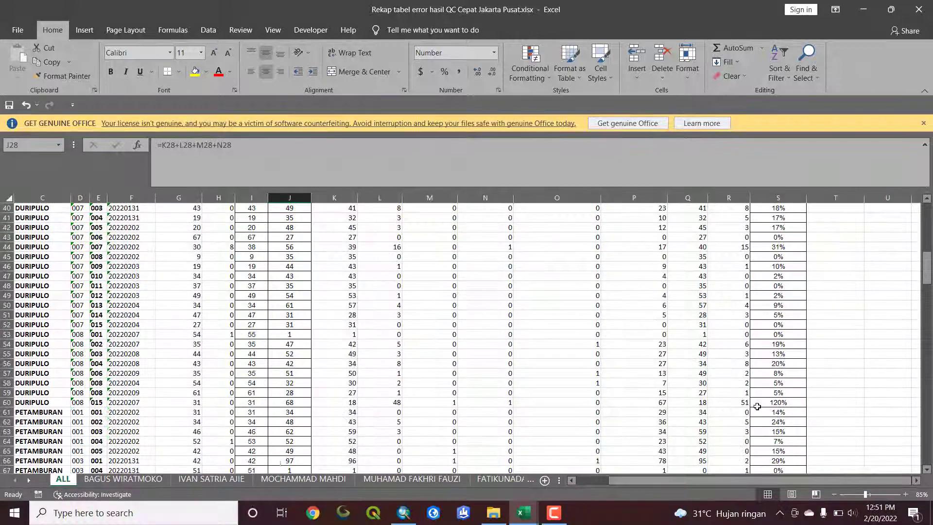
{"action": "scroll", "coordinate": [814, 403], "scroll_direction": "down", "scroll_amount": 14}
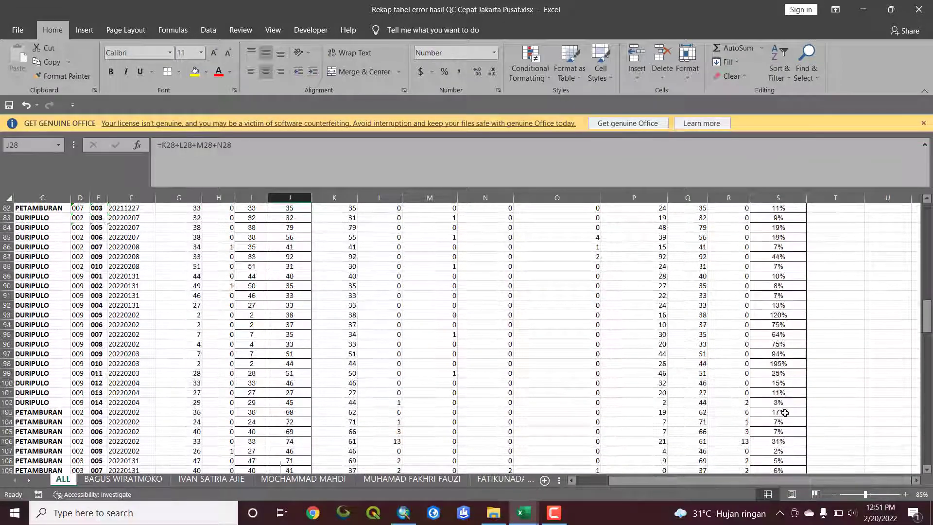
{"action": "scroll", "coordinate": [785, 412], "scroll_direction": "down", "scroll_amount": 10}
{"action": "scroll", "coordinate": [779, 409], "scroll_direction": "up", "scroll_amount": 11}
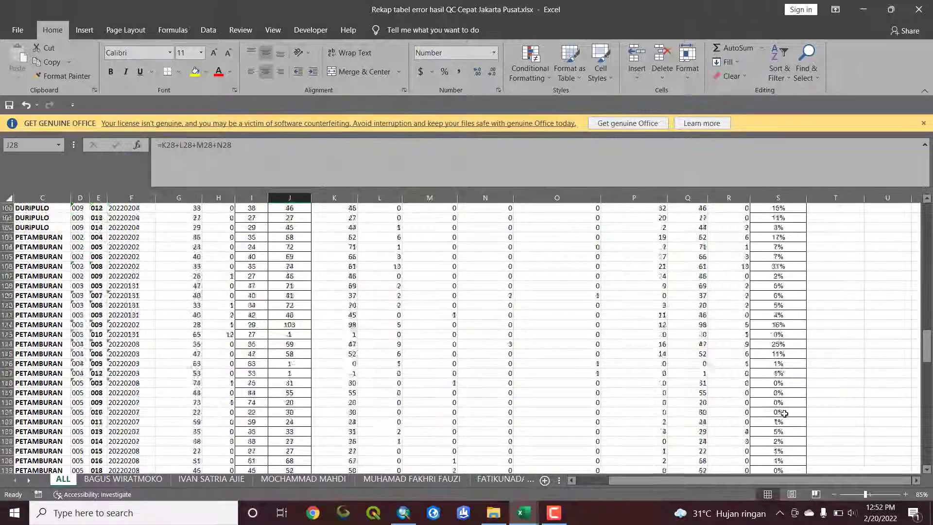
{"action": "scroll", "coordinate": [779, 402], "scroll_direction": "up", "scroll_amount": 20}
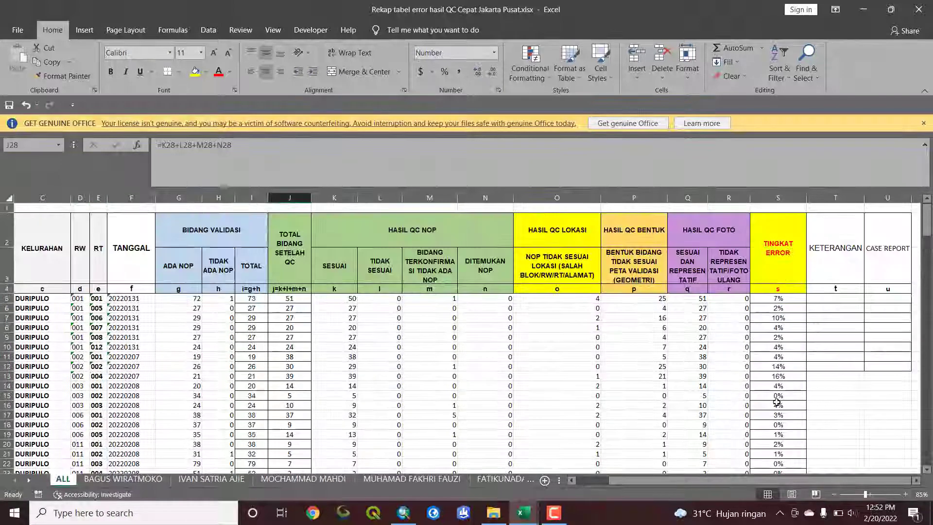
Examine the completed recap table's columns from KELURAHAN and TANGGAL through TINGKAT ERROR, KETERANGAN and CASE REPORT
{"action": "left_click", "coordinate": [345, 356]}
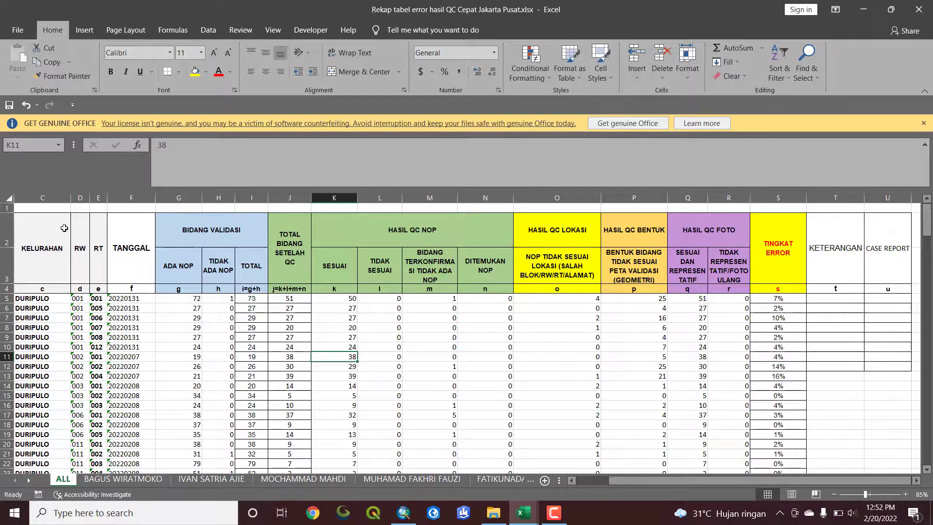
{"action": "left_click", "coordinate": [39, 226]}
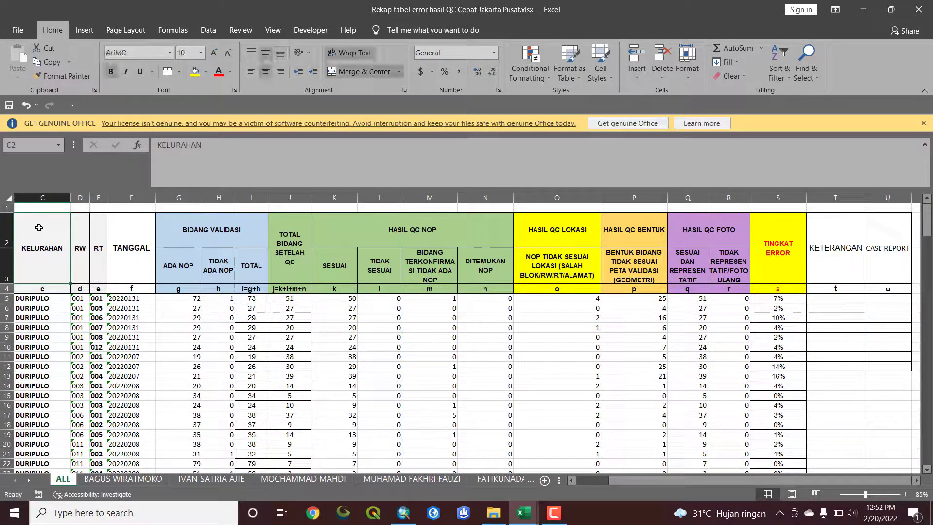
{"action": "left_click", "coordinate": [125, 257]}
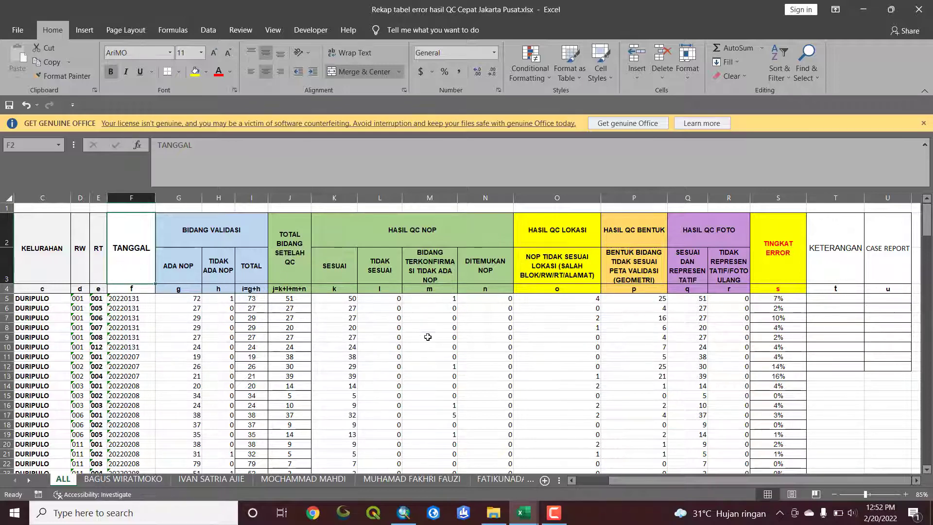
{"action": "scroll", "coordinate": [427, 336], "scroll_direction": "down", "scroll_amount": 2}
{"action": "scroll", "coordinate": [486, 333], "scroll_direction": "up", "scroll_amount": 2}
{"action": "scroll", "coordinate": [798, 322], "scroll_direction": "down", "scroll_amount": 2}
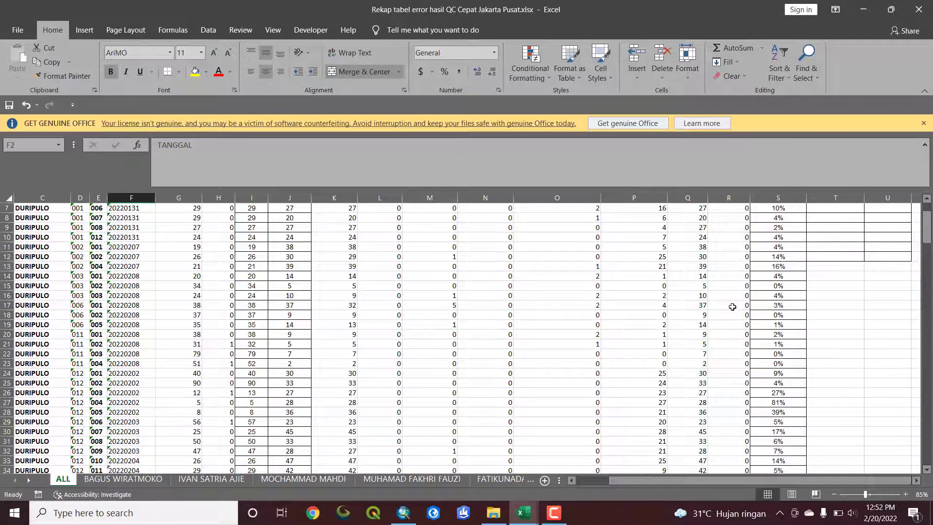
{"action": "scroll", "coordinate": [603, 304], "scroll_direction": "up", "scroll_amount": 1}
{"action": "scroll", "coordinate": [608, 308], "scroll_direction": "up", "scroll_amount": 1}
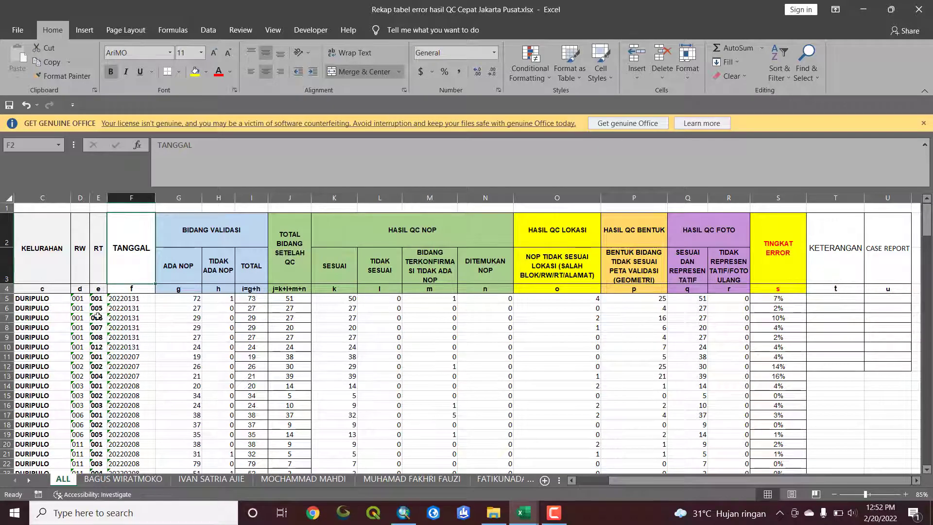
{"action": "scroll", "coordinate": [223, 339], "scroll_direction": "down", "scroll_amount": 2}
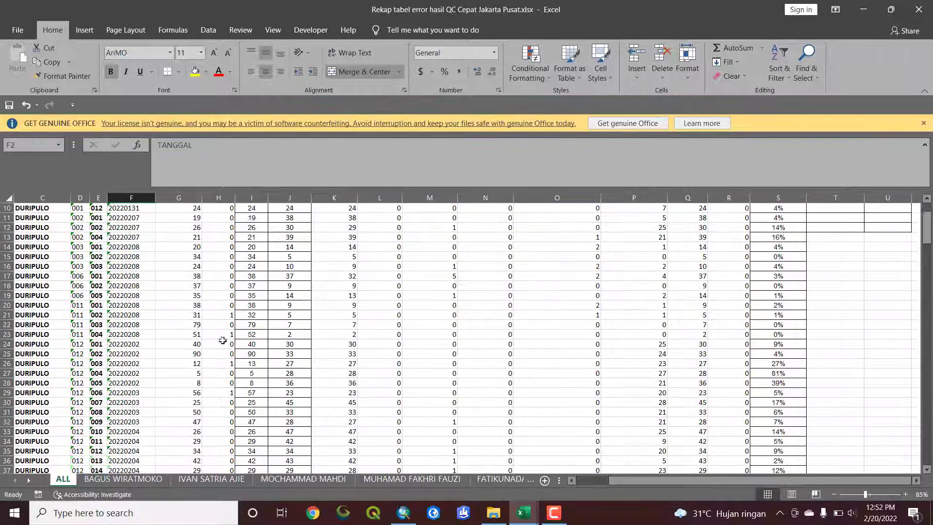
{"action": "scroll", "coordinate": [339, 336], "scroll_direction": "up", "scroll_amount": 2}
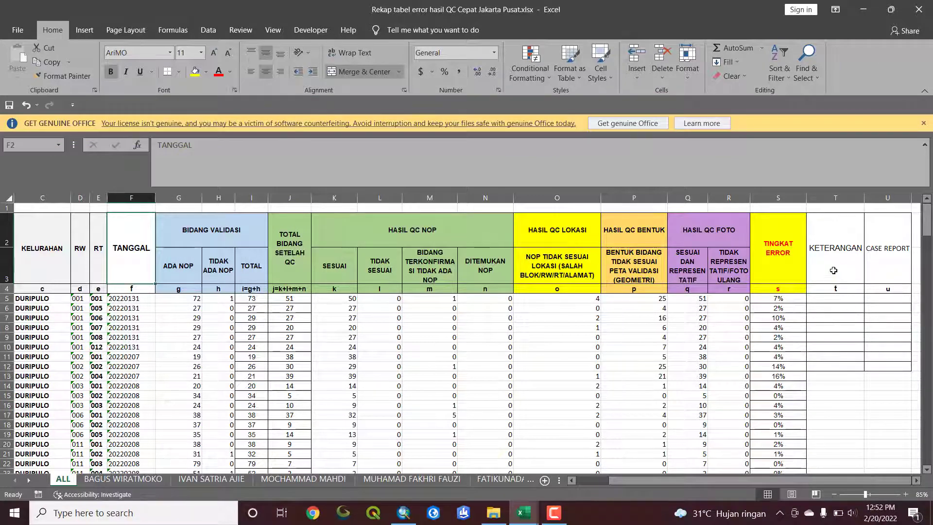
{"action": "left_click", "coordinate": [885, 303]}
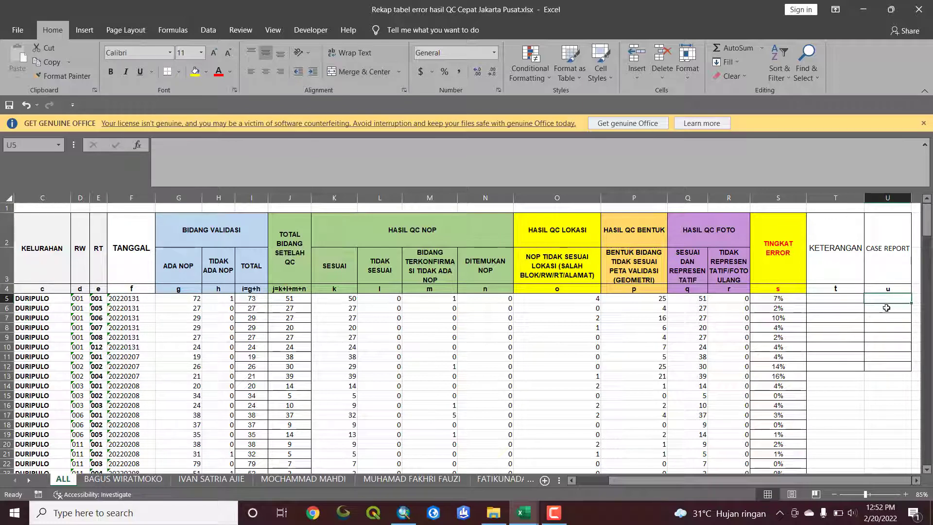